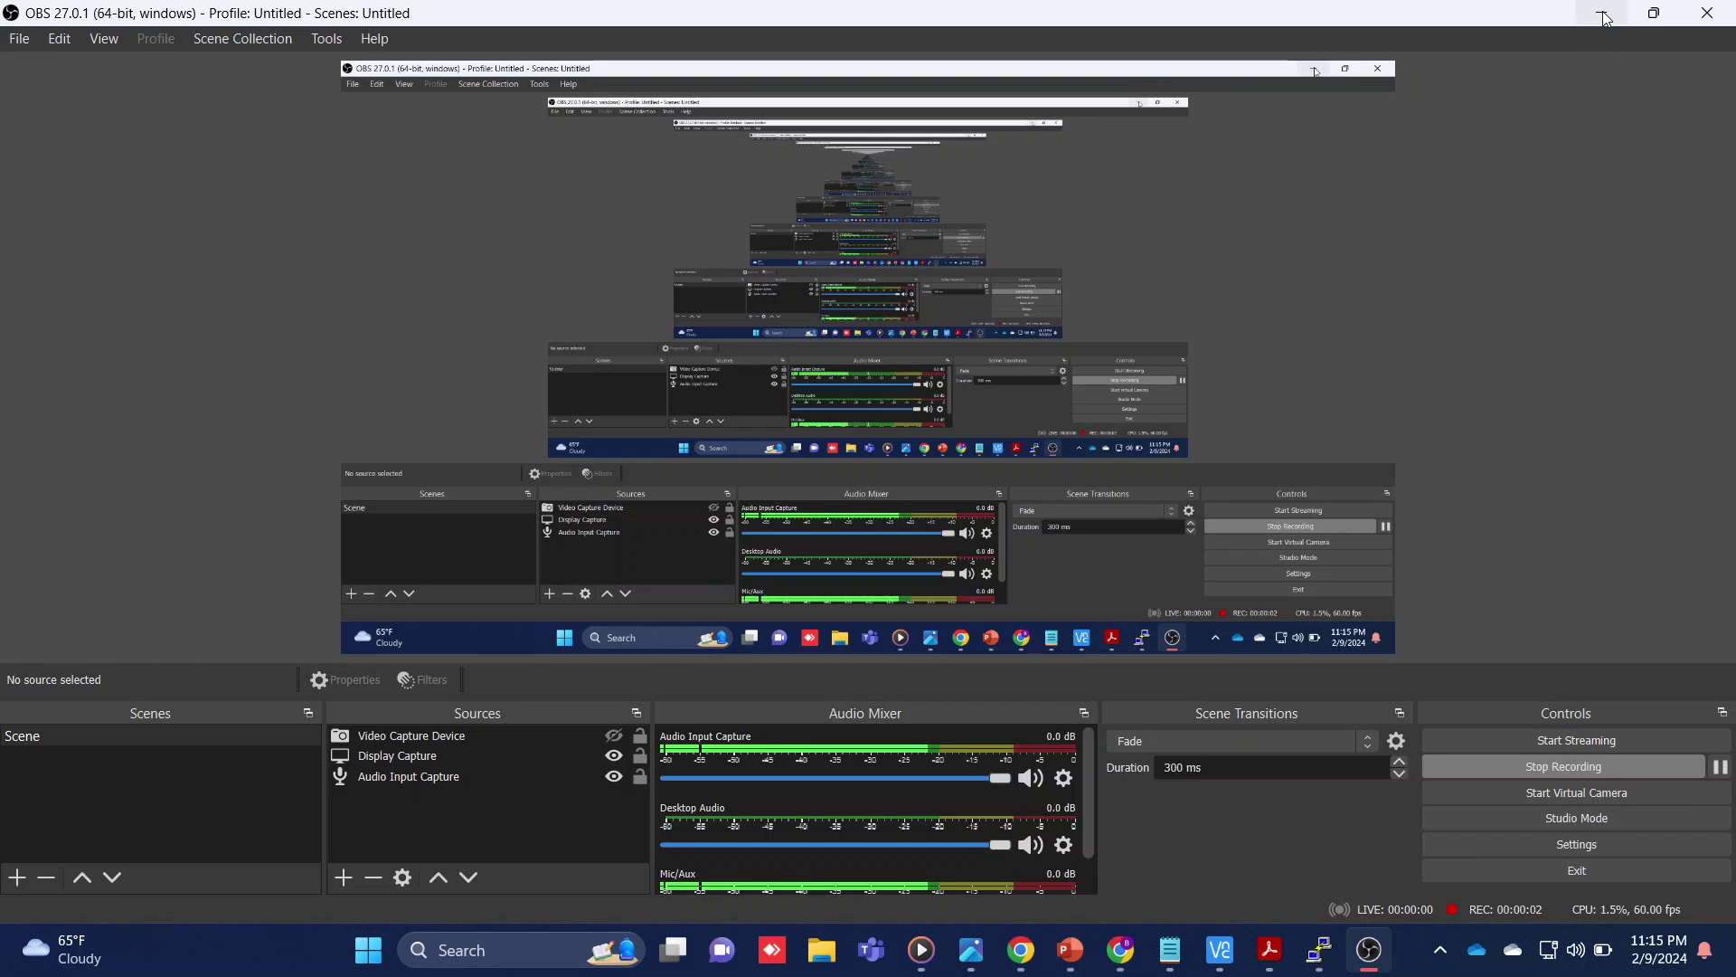
Switch to PowerPoint and review the state diagram on the "Example 1: FSM" slide
{"action": "left_click", "coordinate": [1604, 13]}
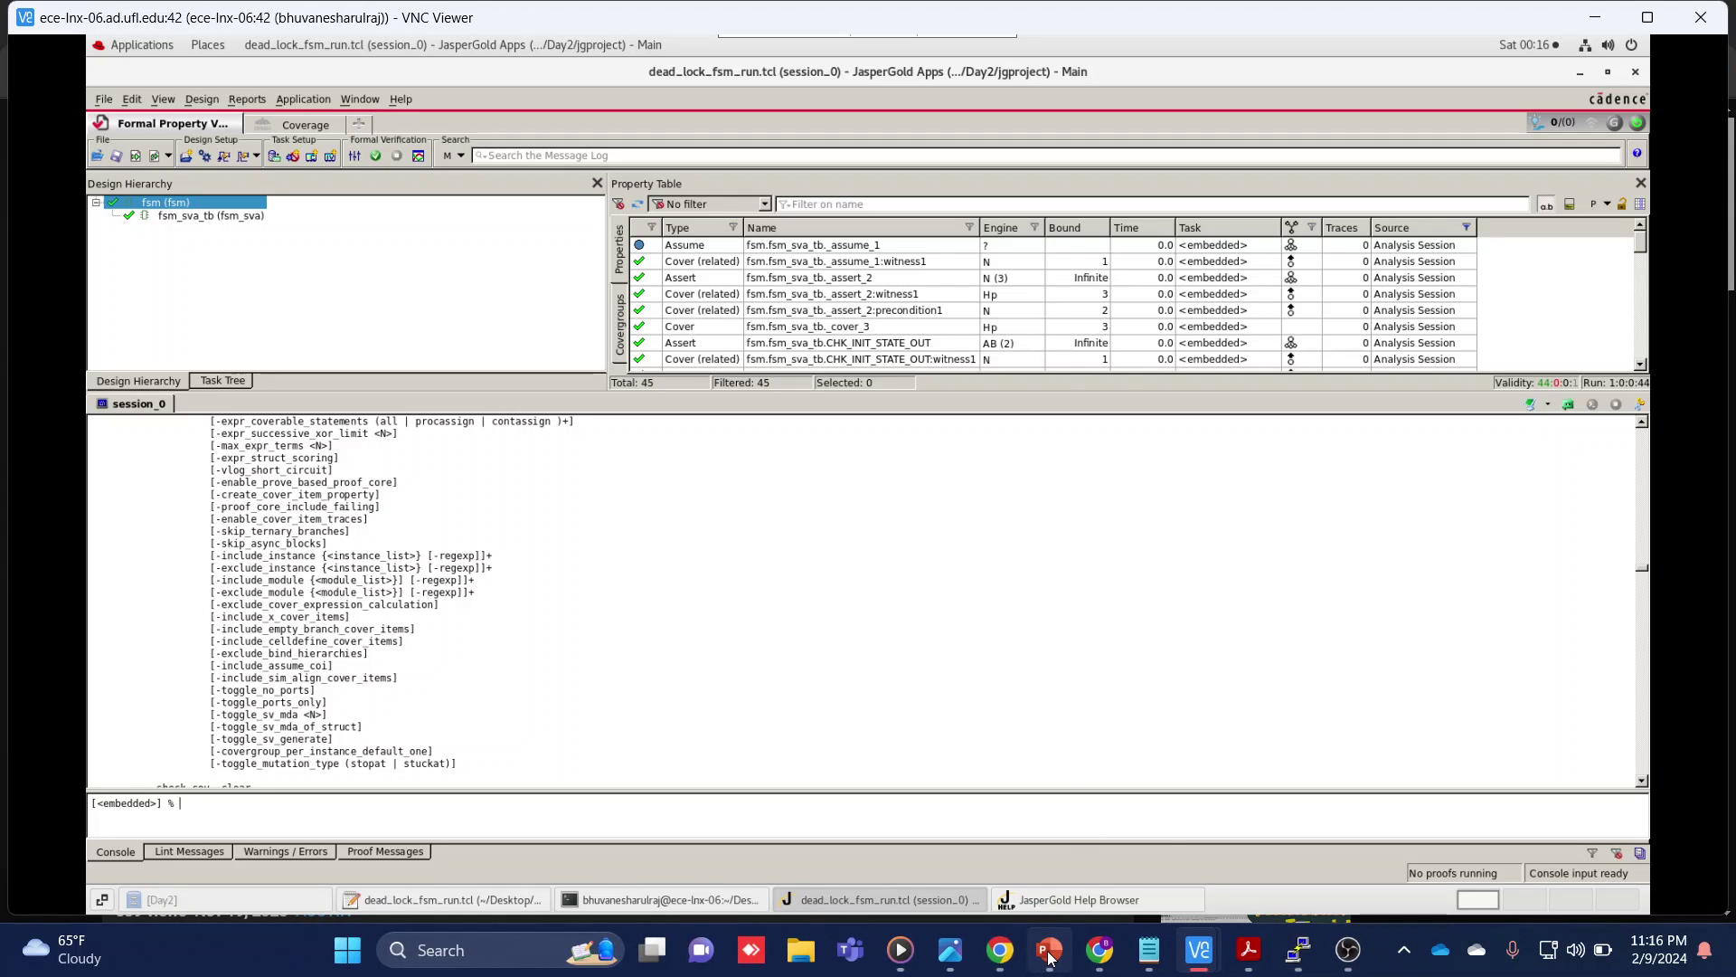
{"action": "left_click", "coordinate": [1049, 951]}
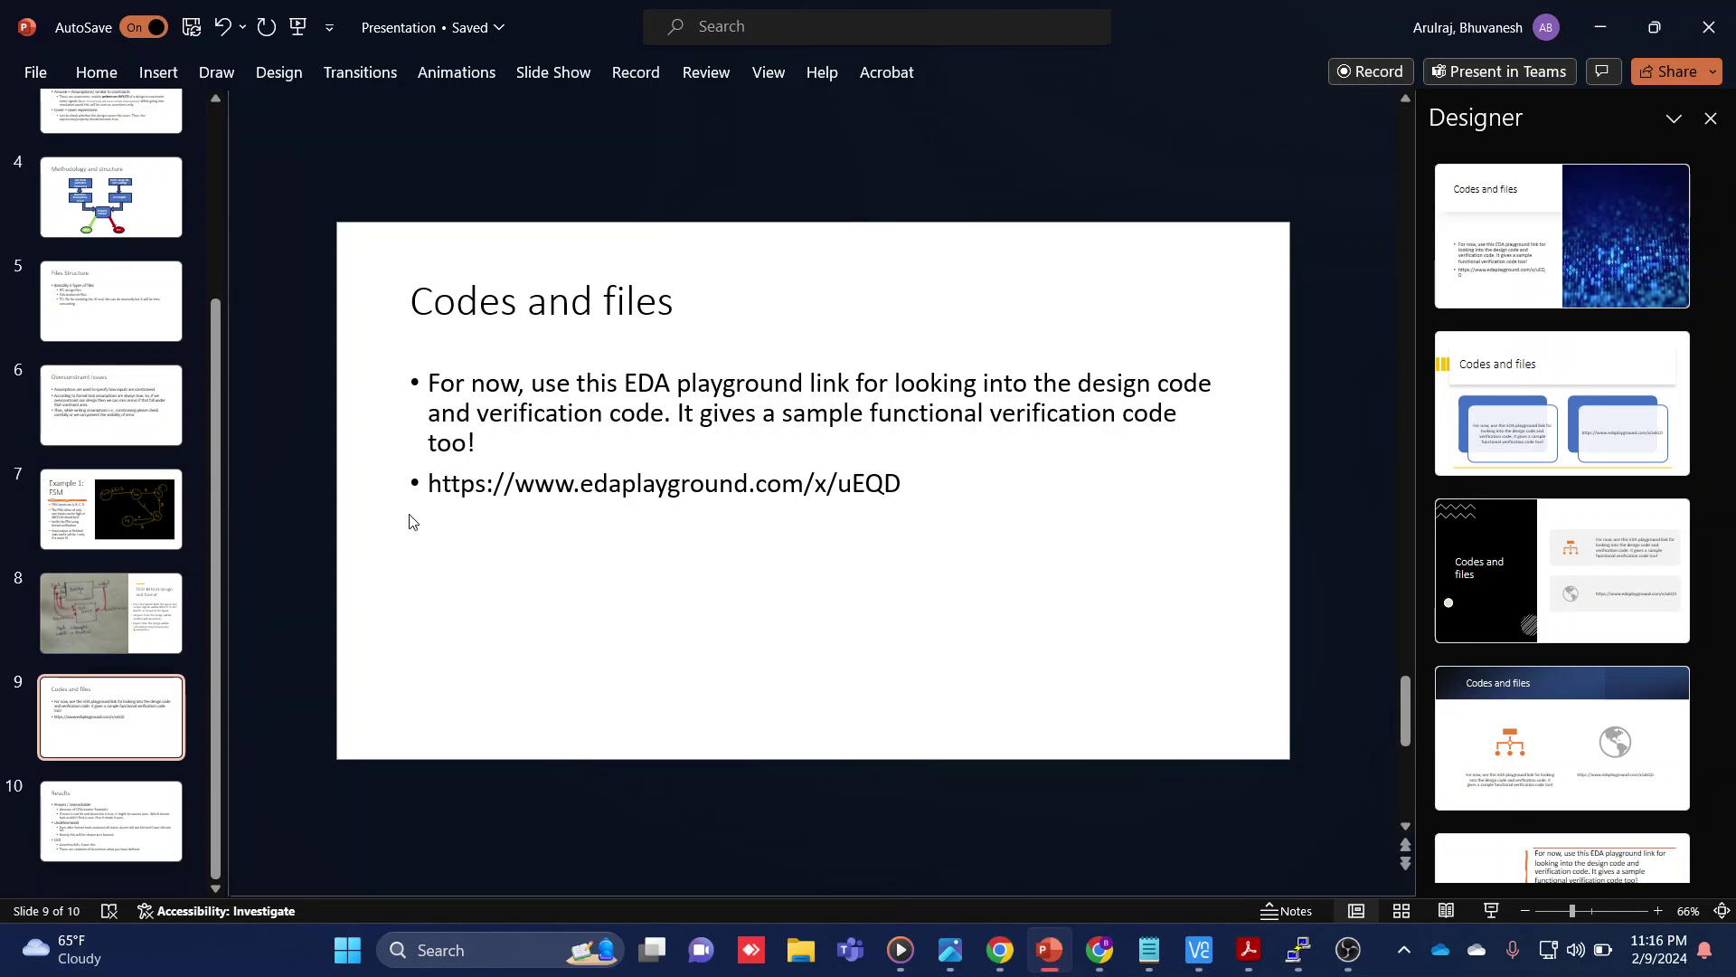
{"action": "left_click", "coordinate": [60, 516]}
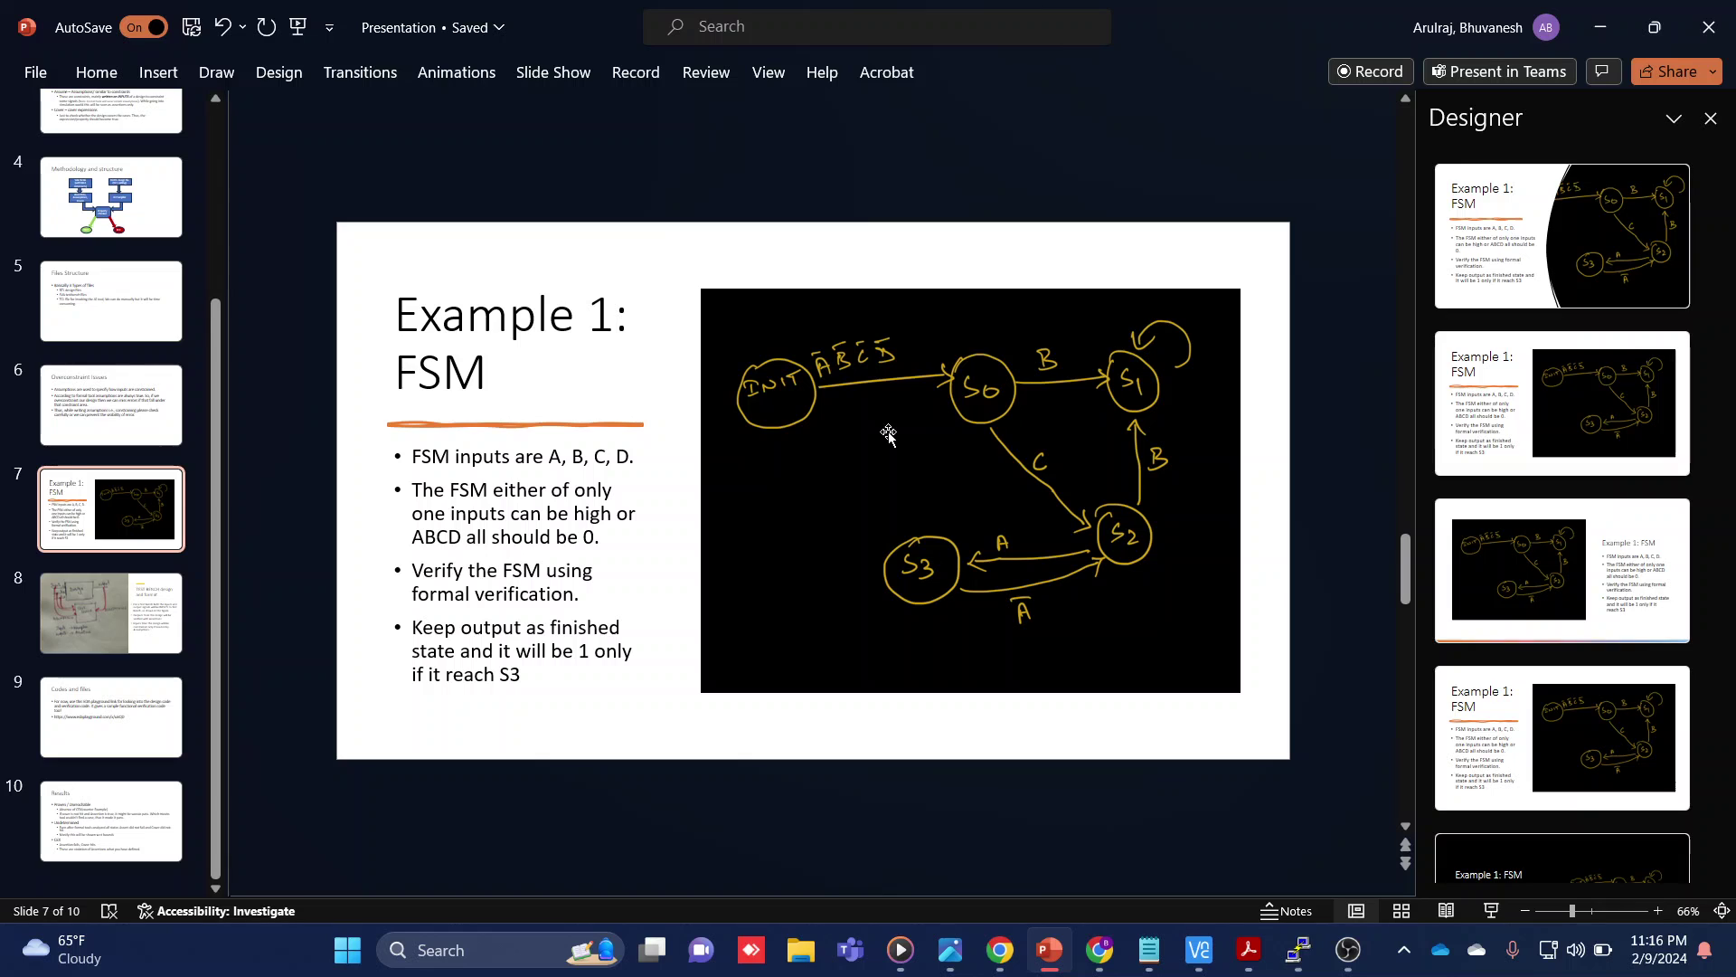
{"action": "left_click", "coordinate": [1600, 27]}
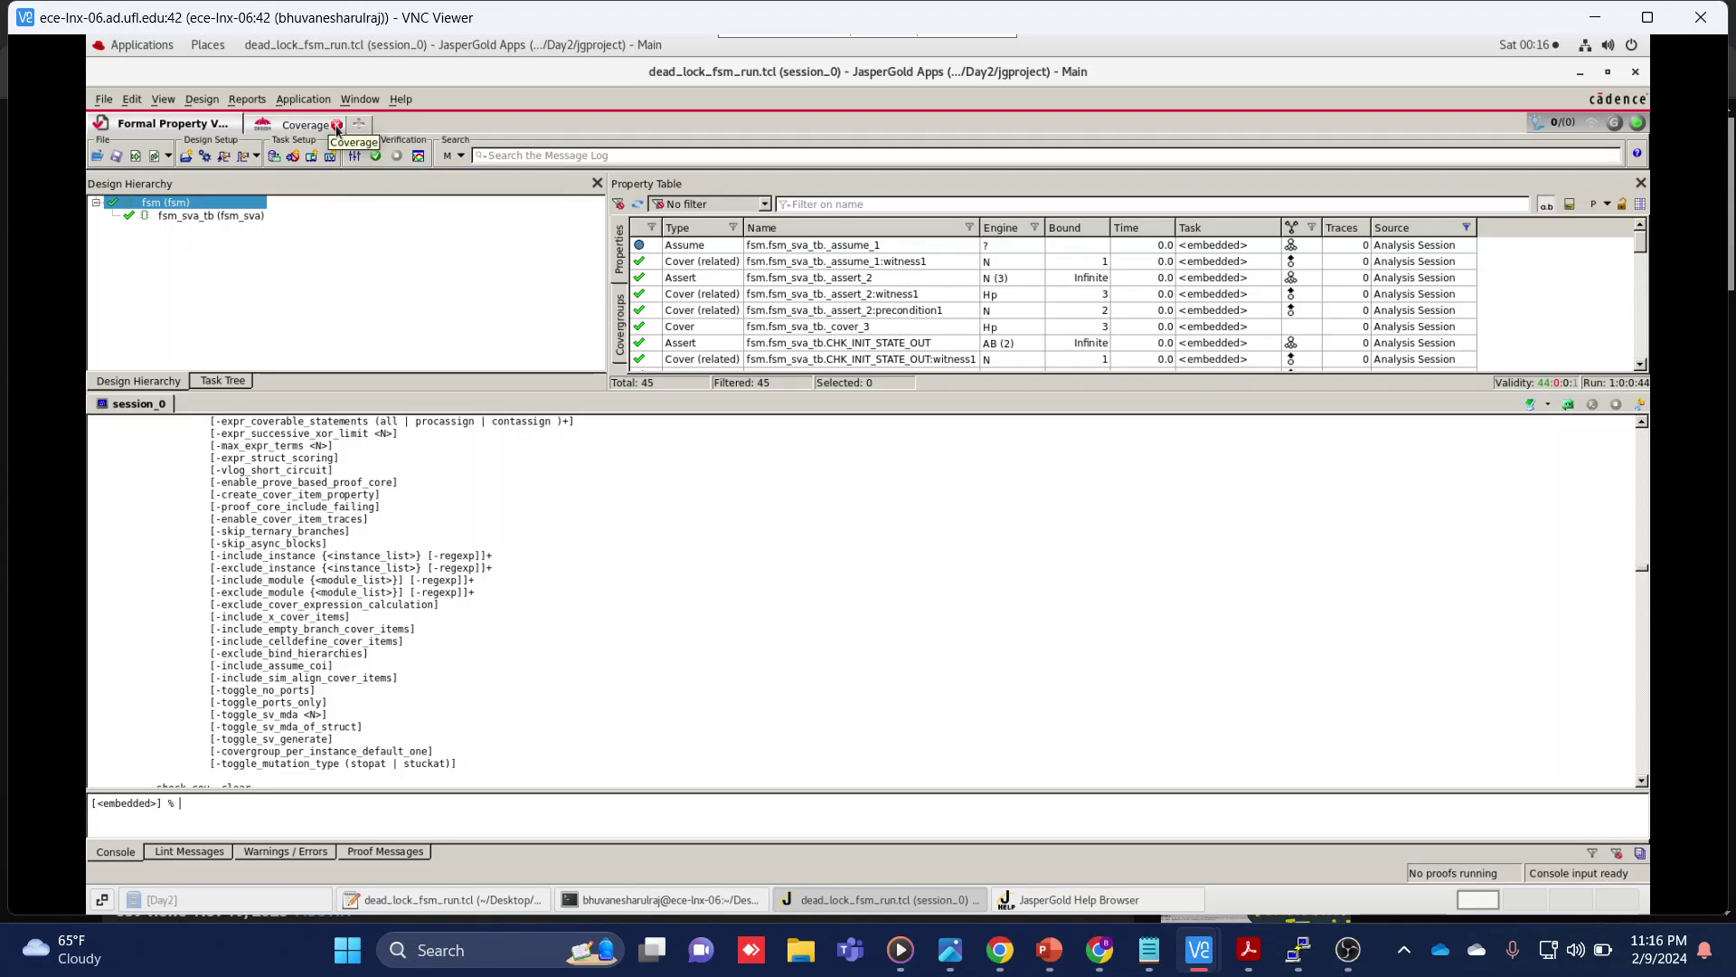
Return to JasperGold and close the Coverage app
{"action": "left_click", "coordinate": [336, 125]}
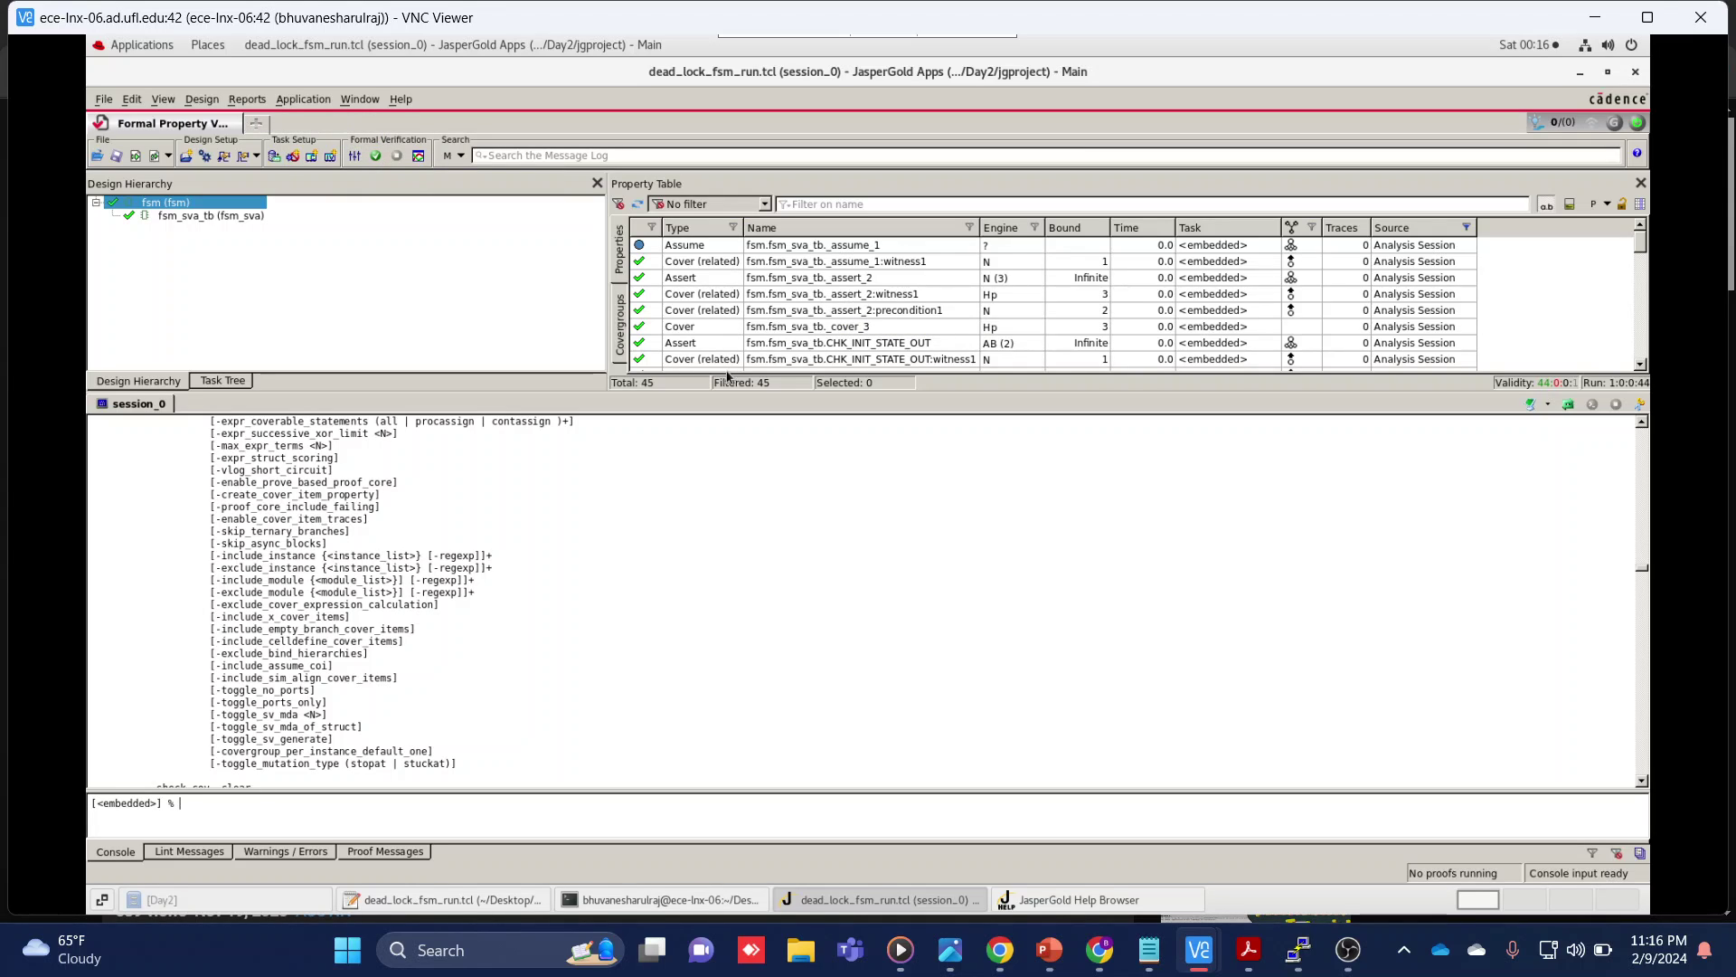
{"action": "left_click", "coordinate": [257, 127]}
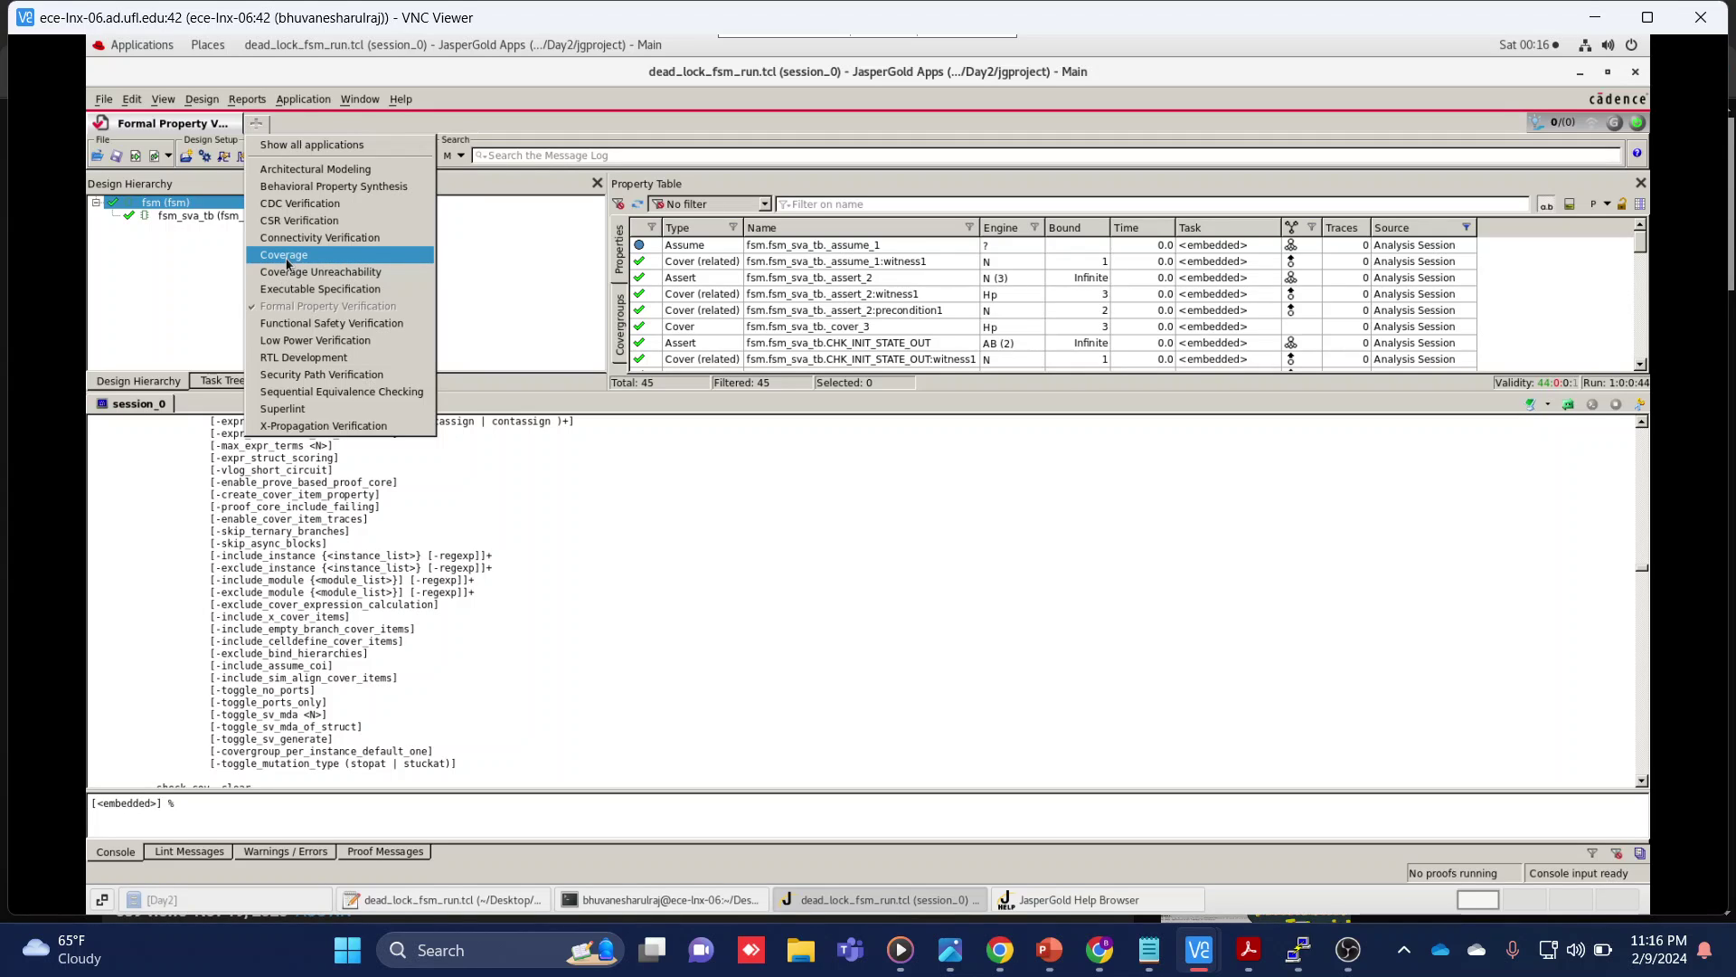
{"action": "left_click", "coordinate": [184, 286]}
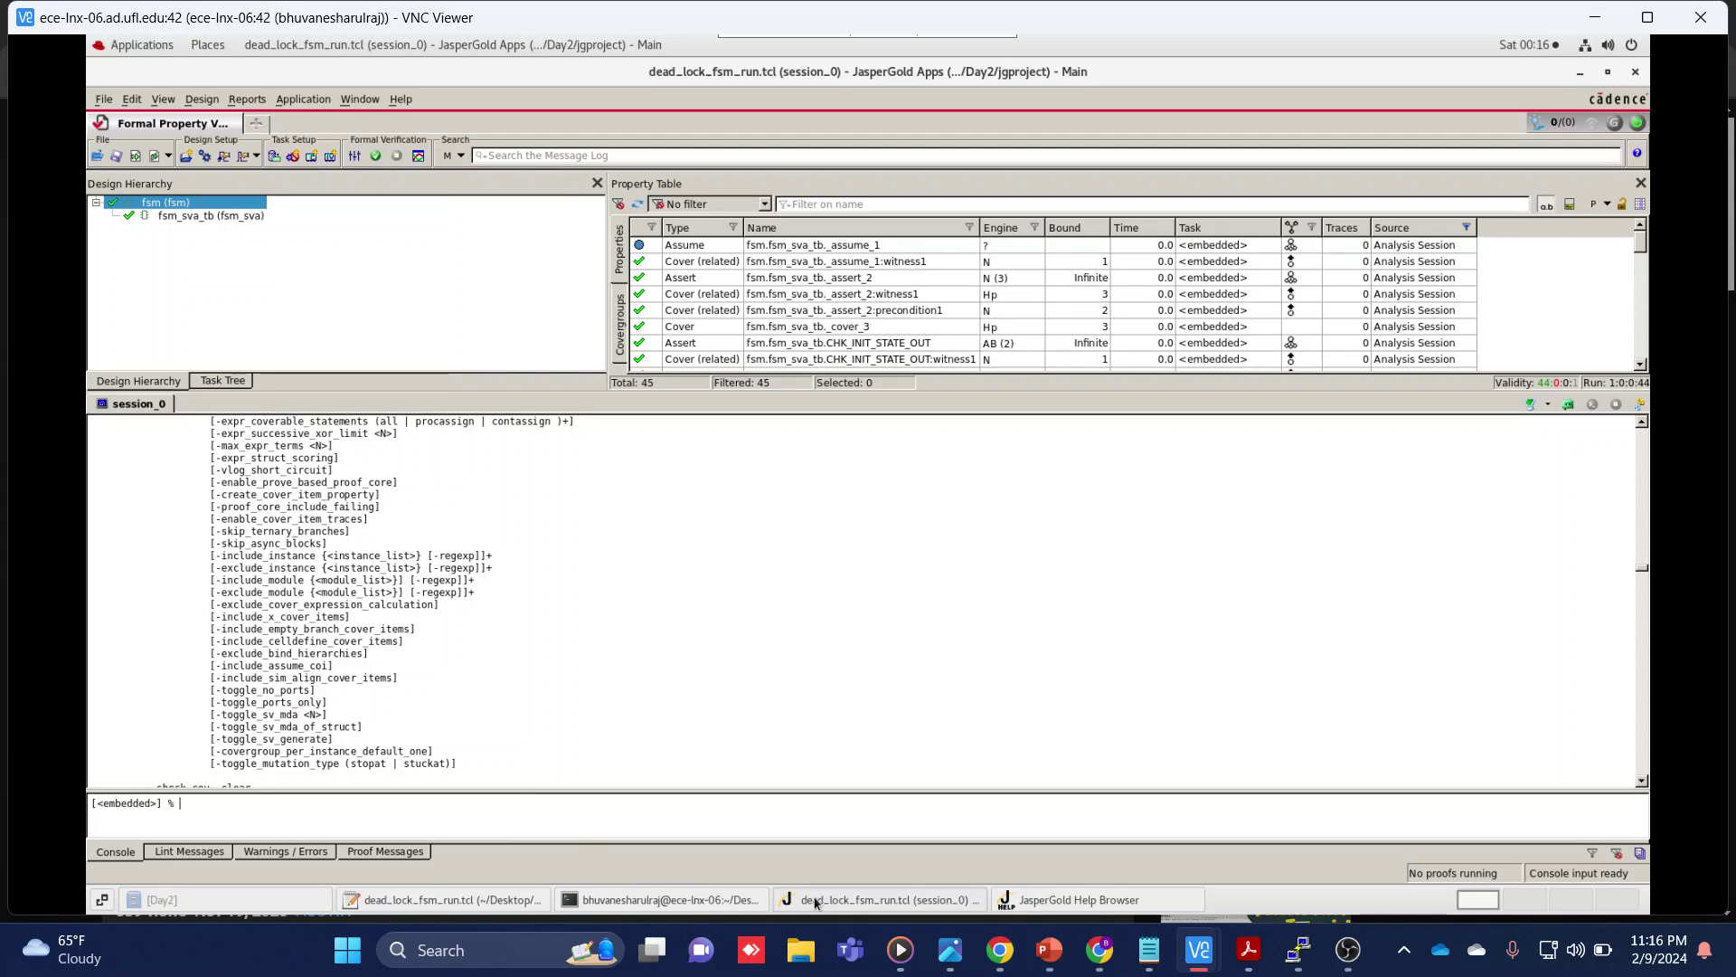
Switch to the text editor and examine the check_cov -init and check_cov -measure lines in dead_lock_fsm_run.tcl
{"action": "left_click", "coordinate": [496, 900]}
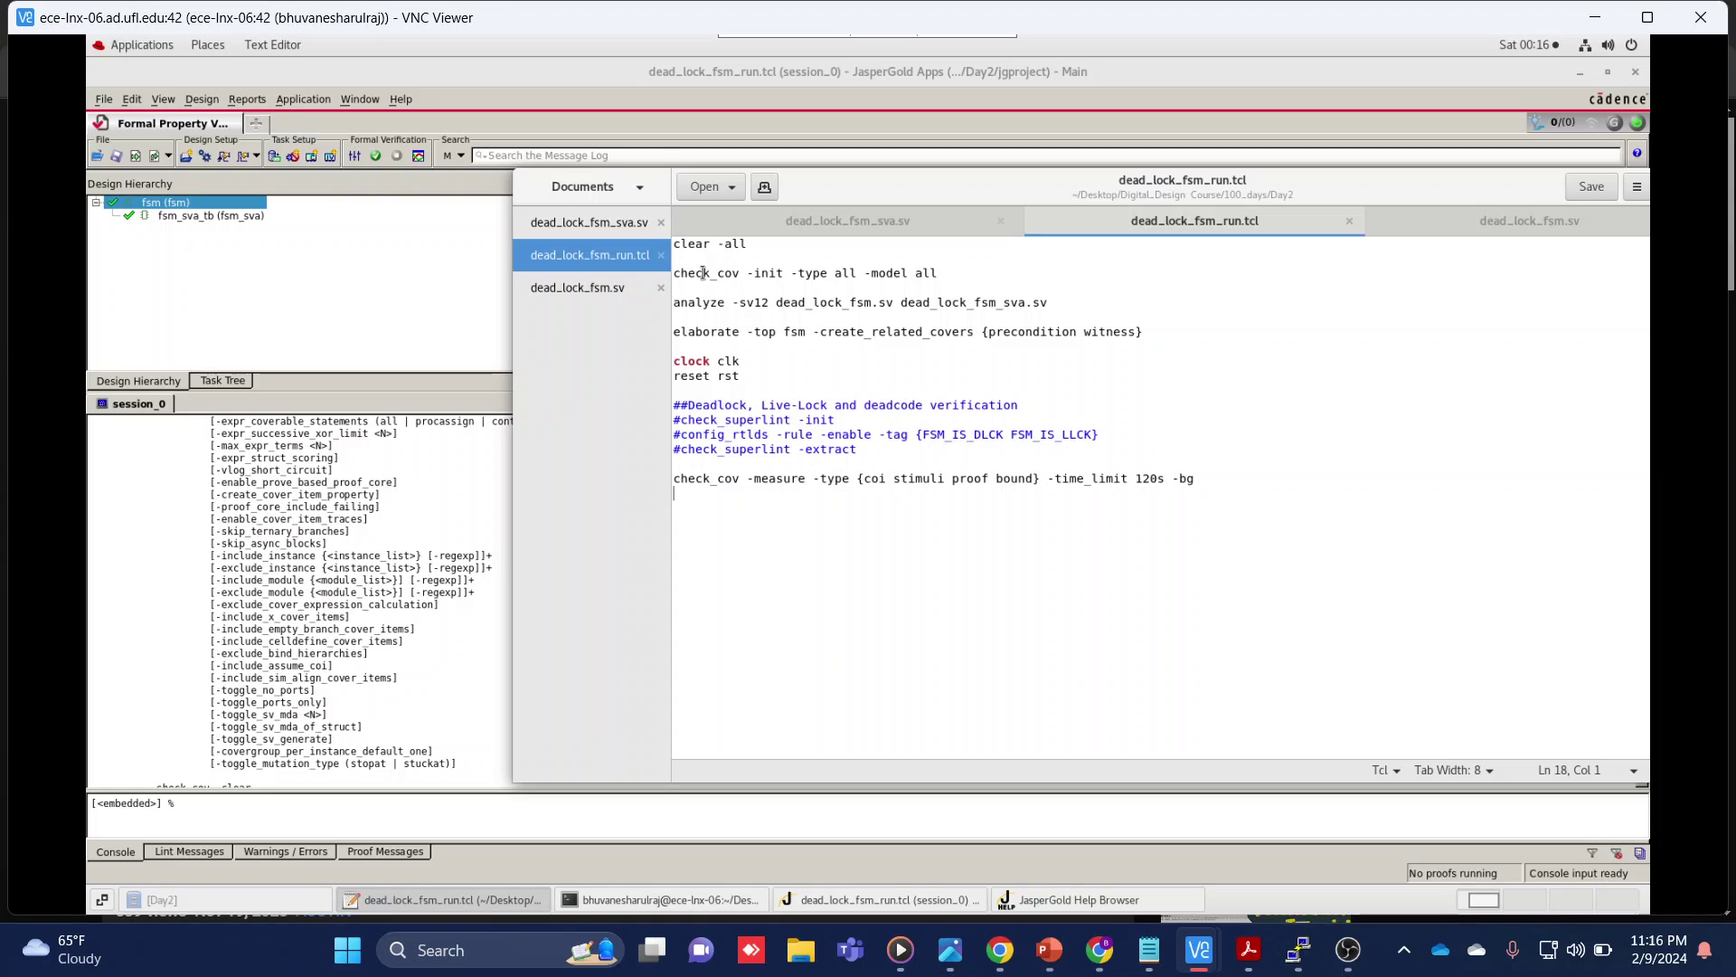
{"action": "left_click", "coordinate": [703, 302]}
{"action": "left_click", "coordinate": [697, 333]}
{"action": "left_click_drag", "start_coordinate": [952, 274], "coordinate": [781, 279]}
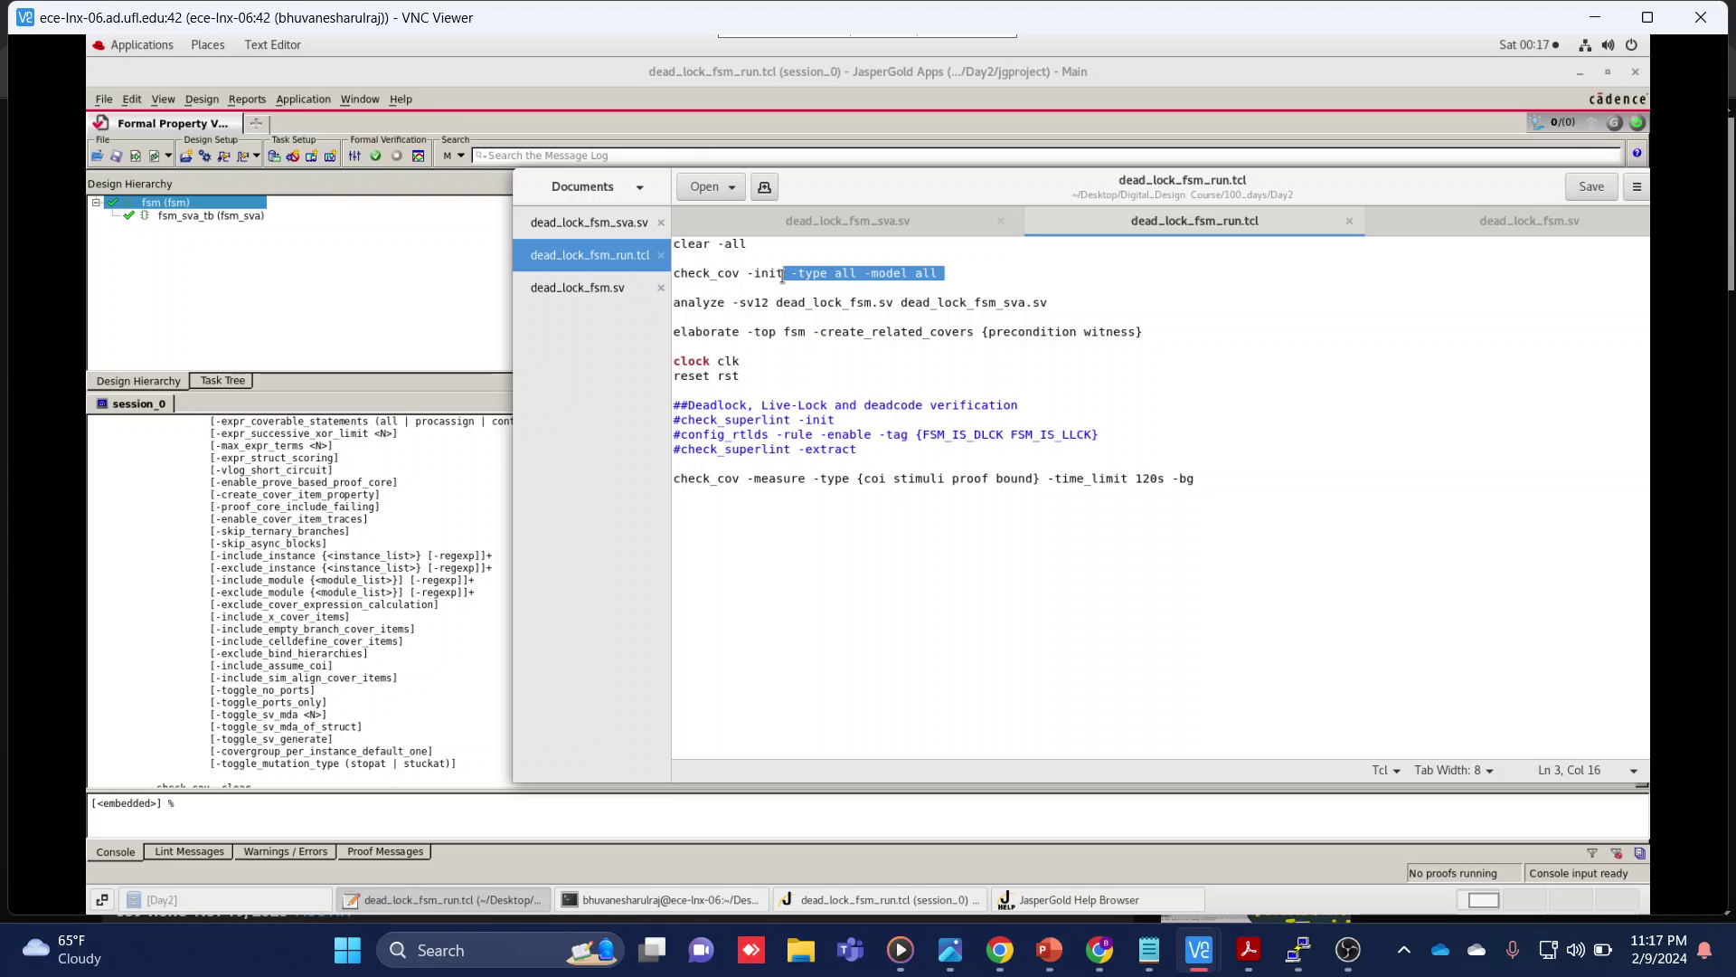
{"action": "left_click", "coordinate": [783, 277]}
{"action": "left_click", "coordinate": [684, 485]}
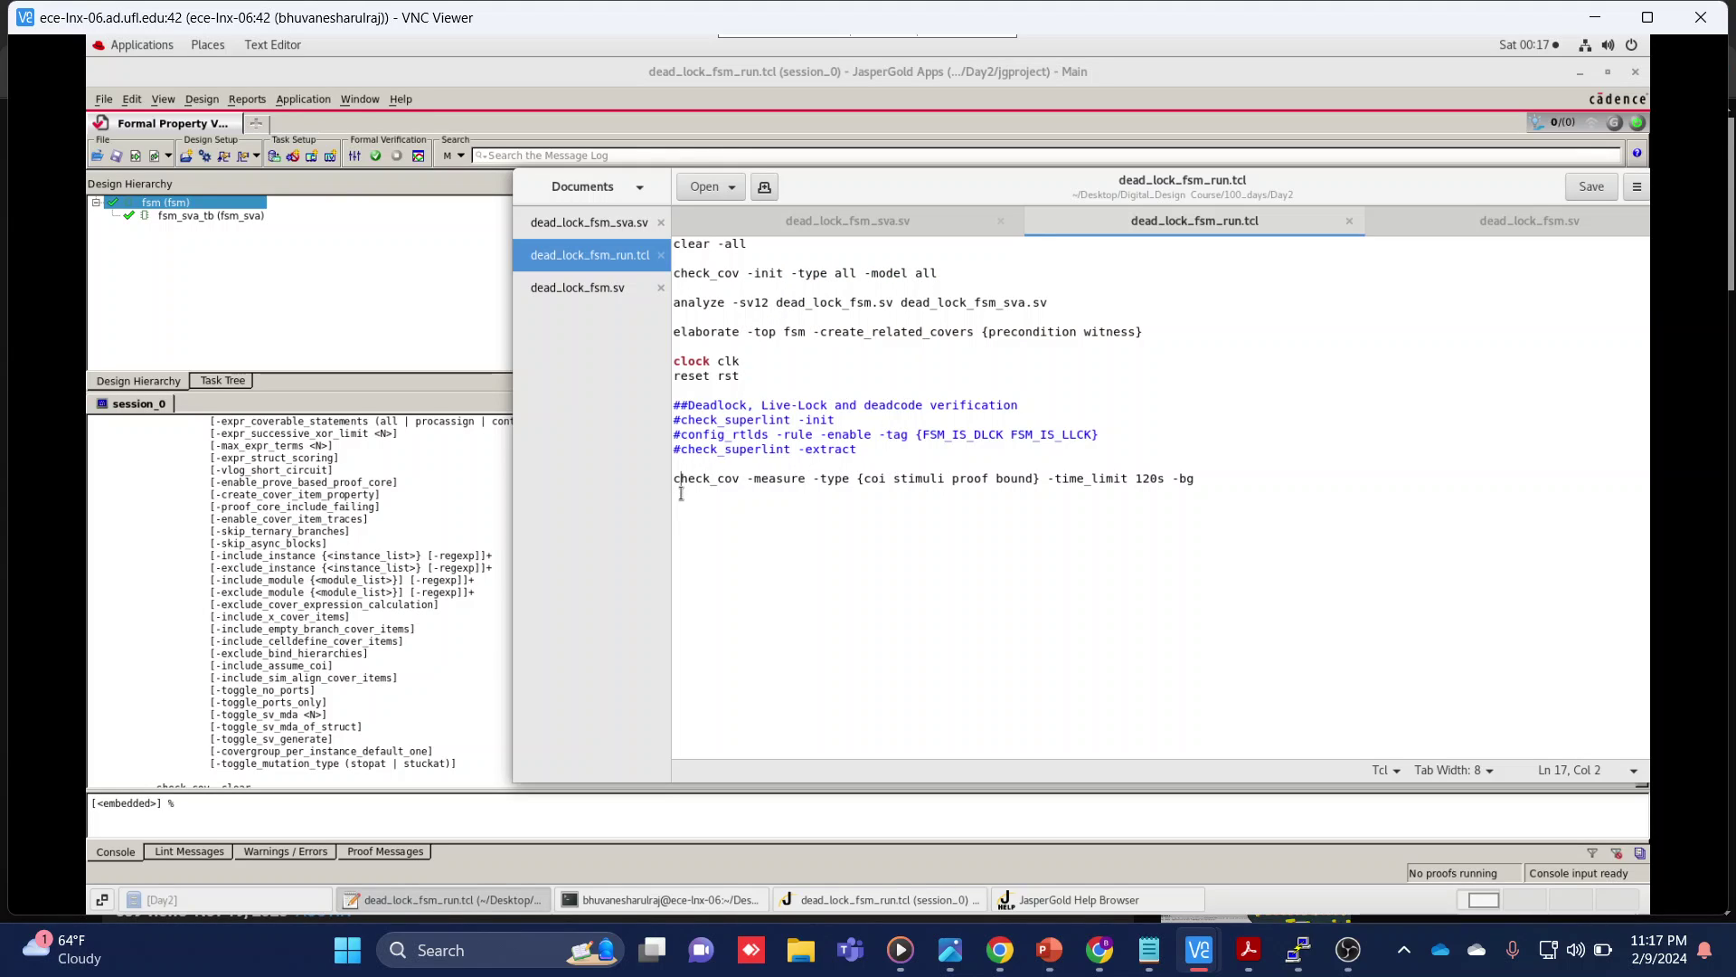
{"action": "left_click_drag", "start_coordinate": [1208, 477], "coordinate": [681, 484]}
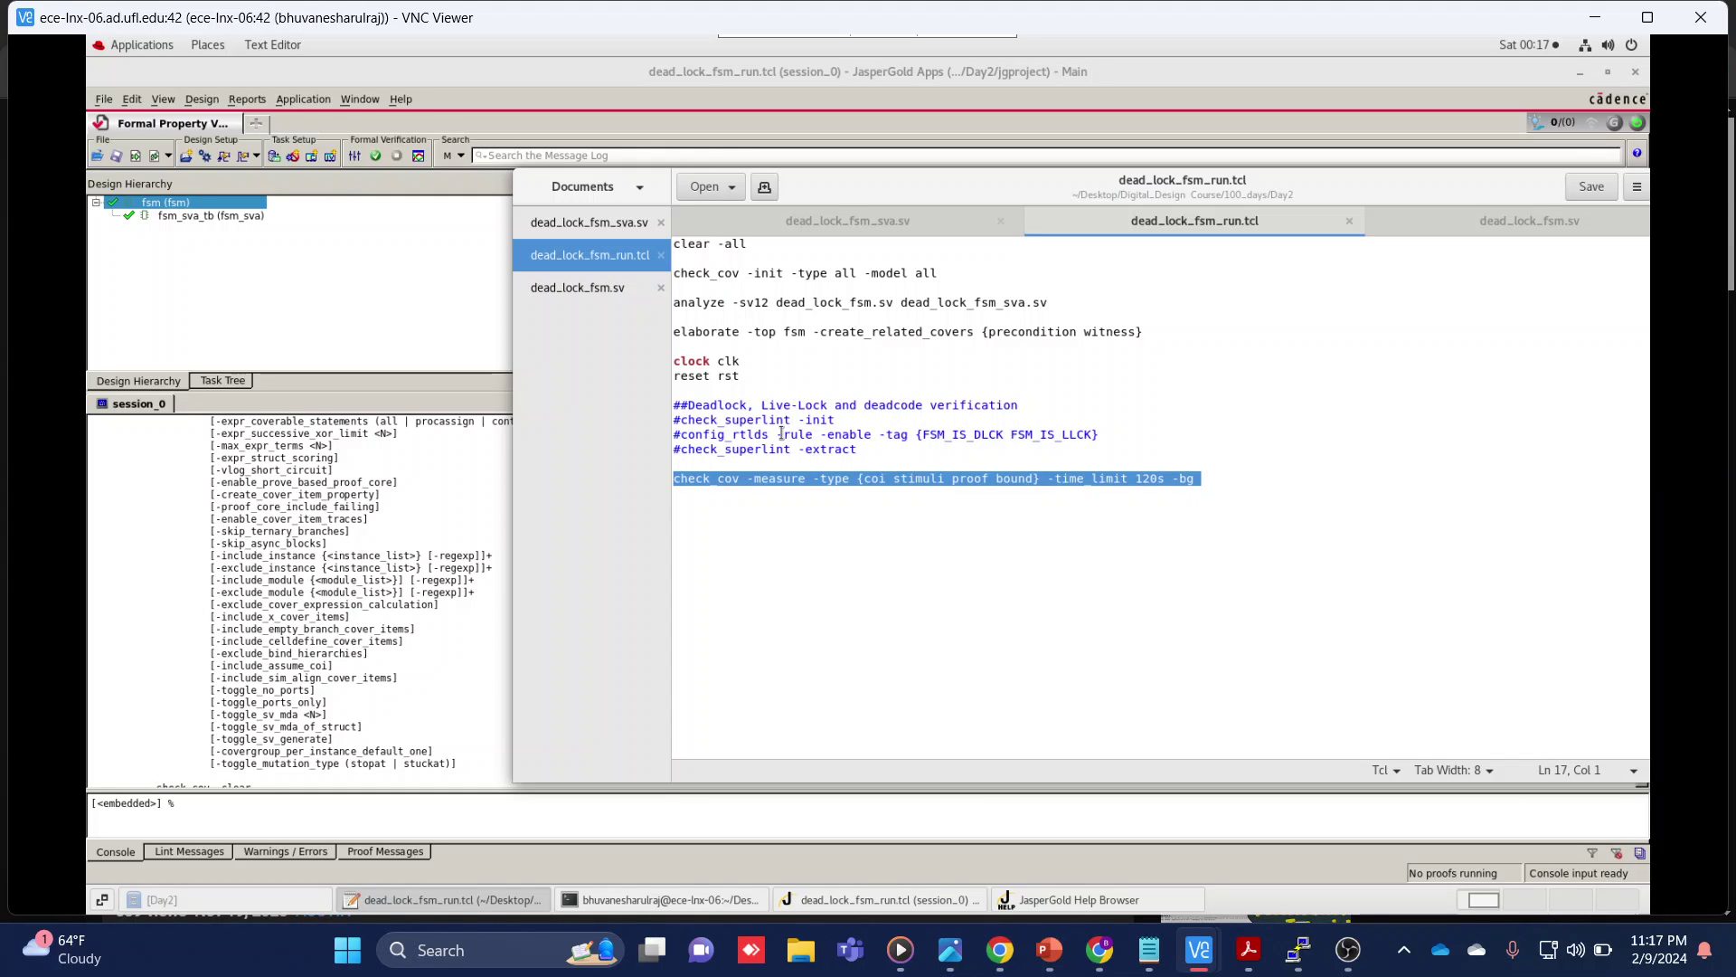
{"action": "left_click", "coordinate": [757, 500]}
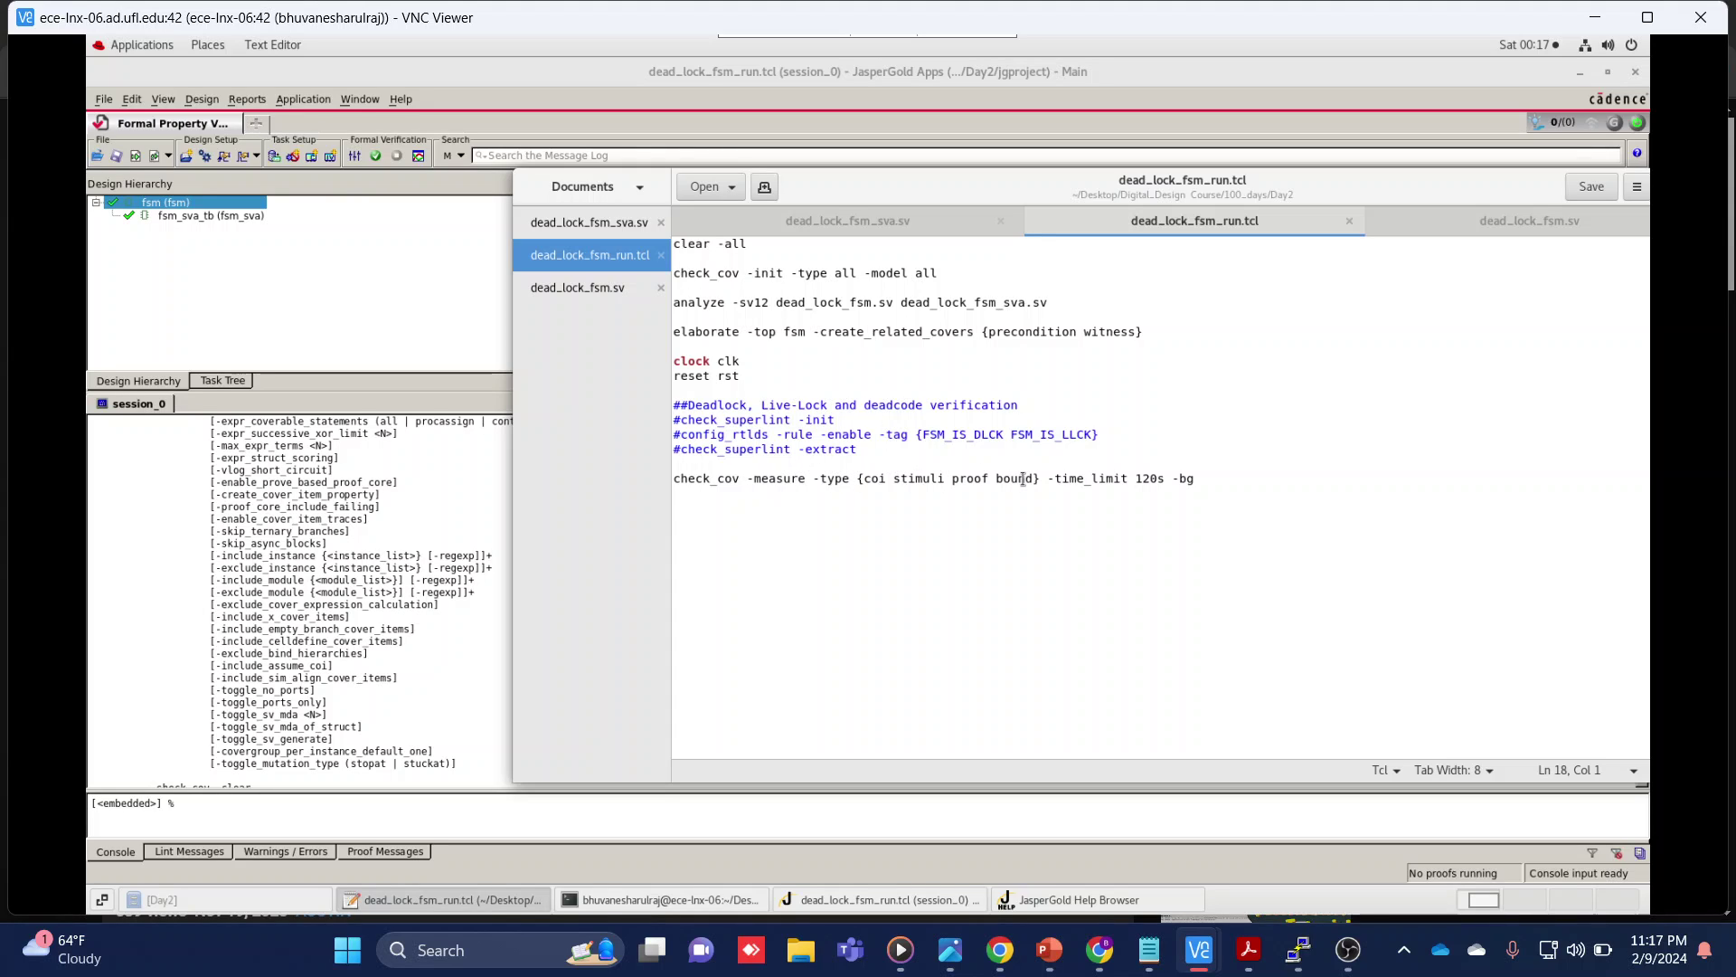
{"action": "left_click", "coordinate": [857, 480]}
{"action": "type", "text": "all"}
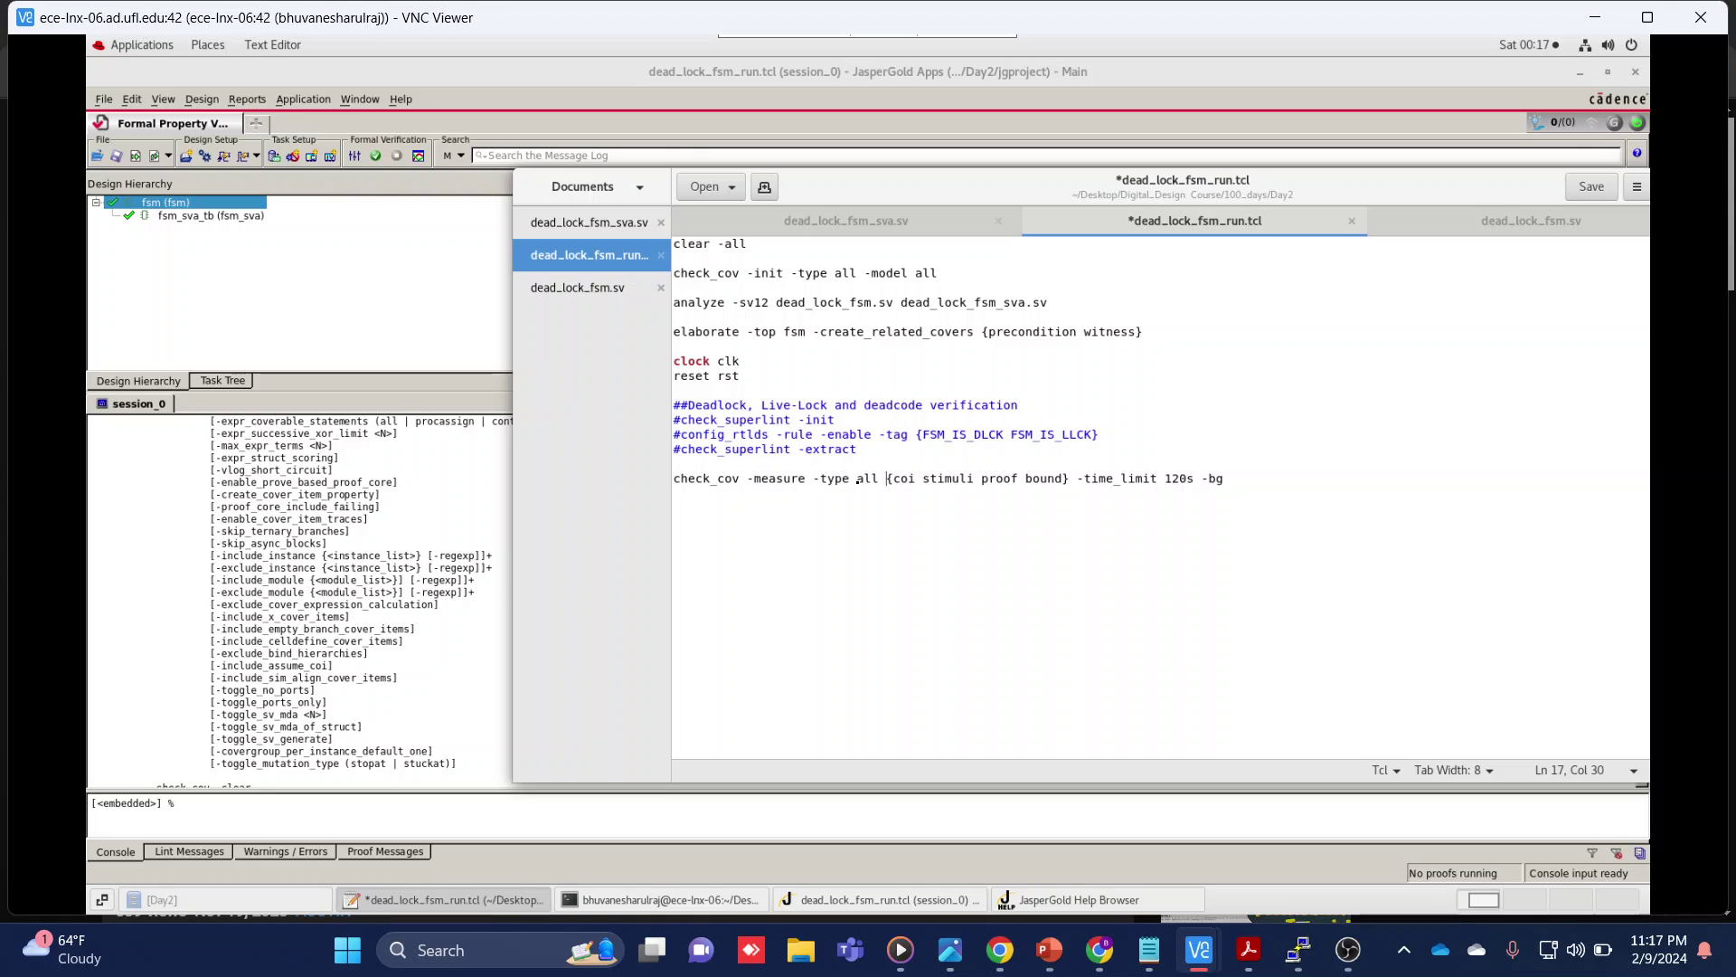
{"action": "key", "text": "BackSpace"}
{"action": "key", "text": "BackSpace"}
{"action": "key", "text": "BackSpace"}
{"action": "key", "text": "BackSpace"}
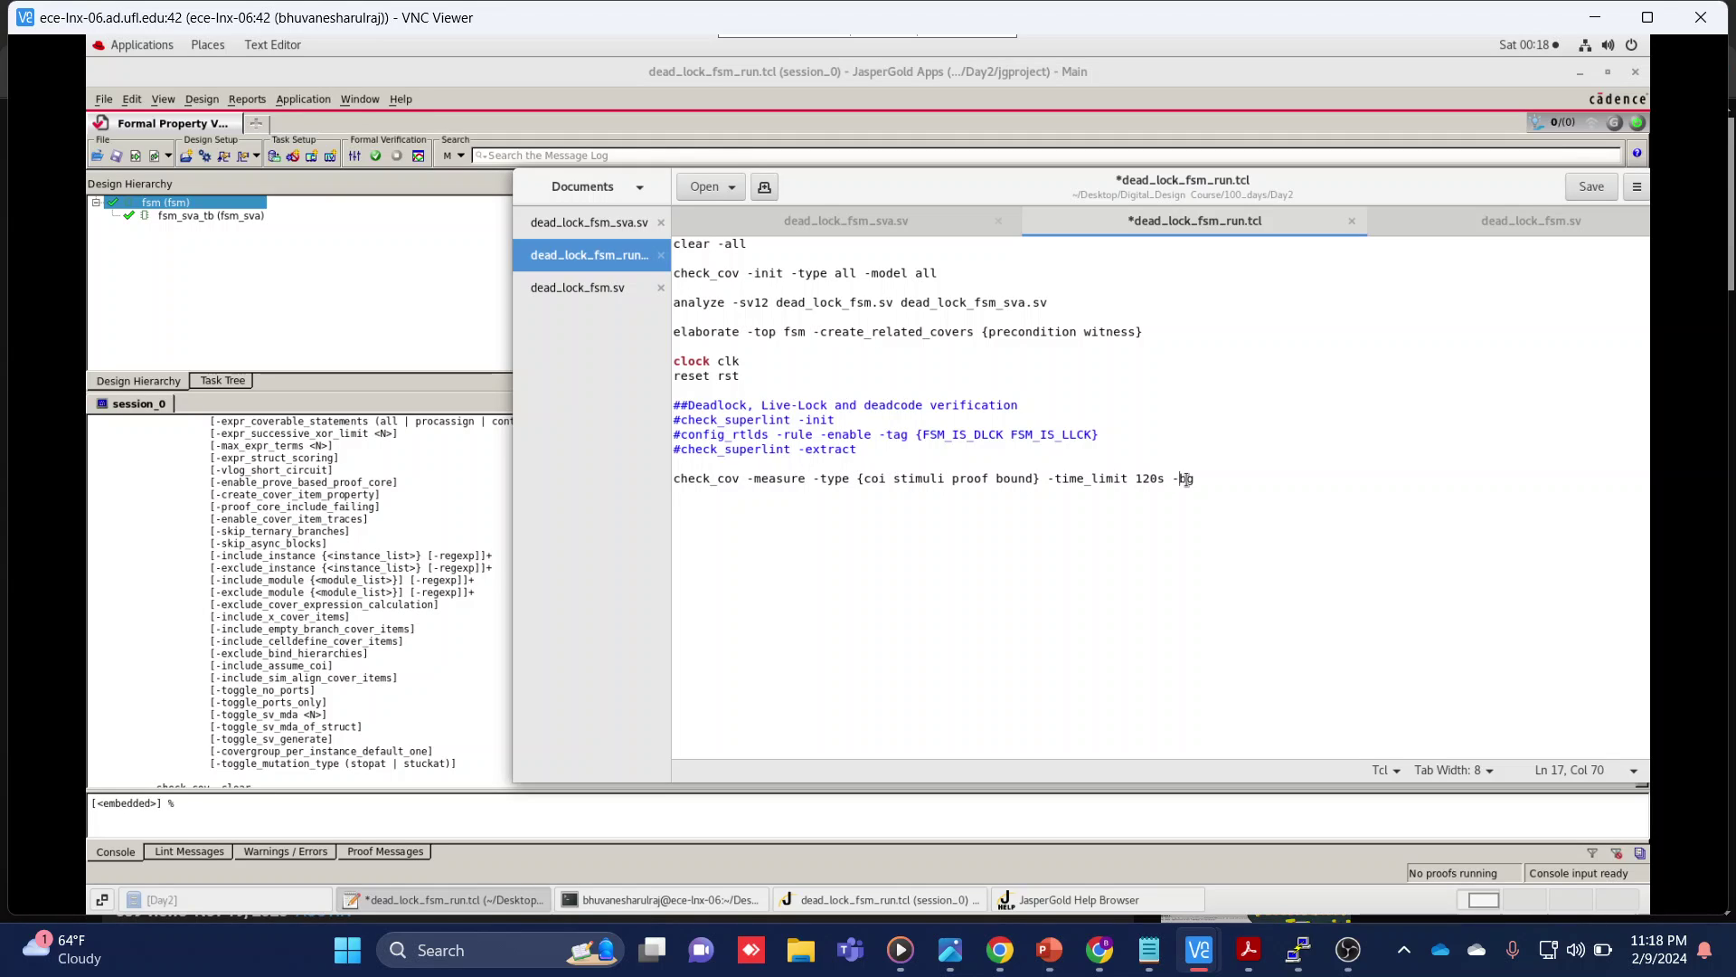
Save dead_lock_fsm_run.tcl, switch to JasperGold and rerun the script
{"action": "left_click", "coordinate": [1199, 508]}
{"action": "key", "text": "ctrl+s"}
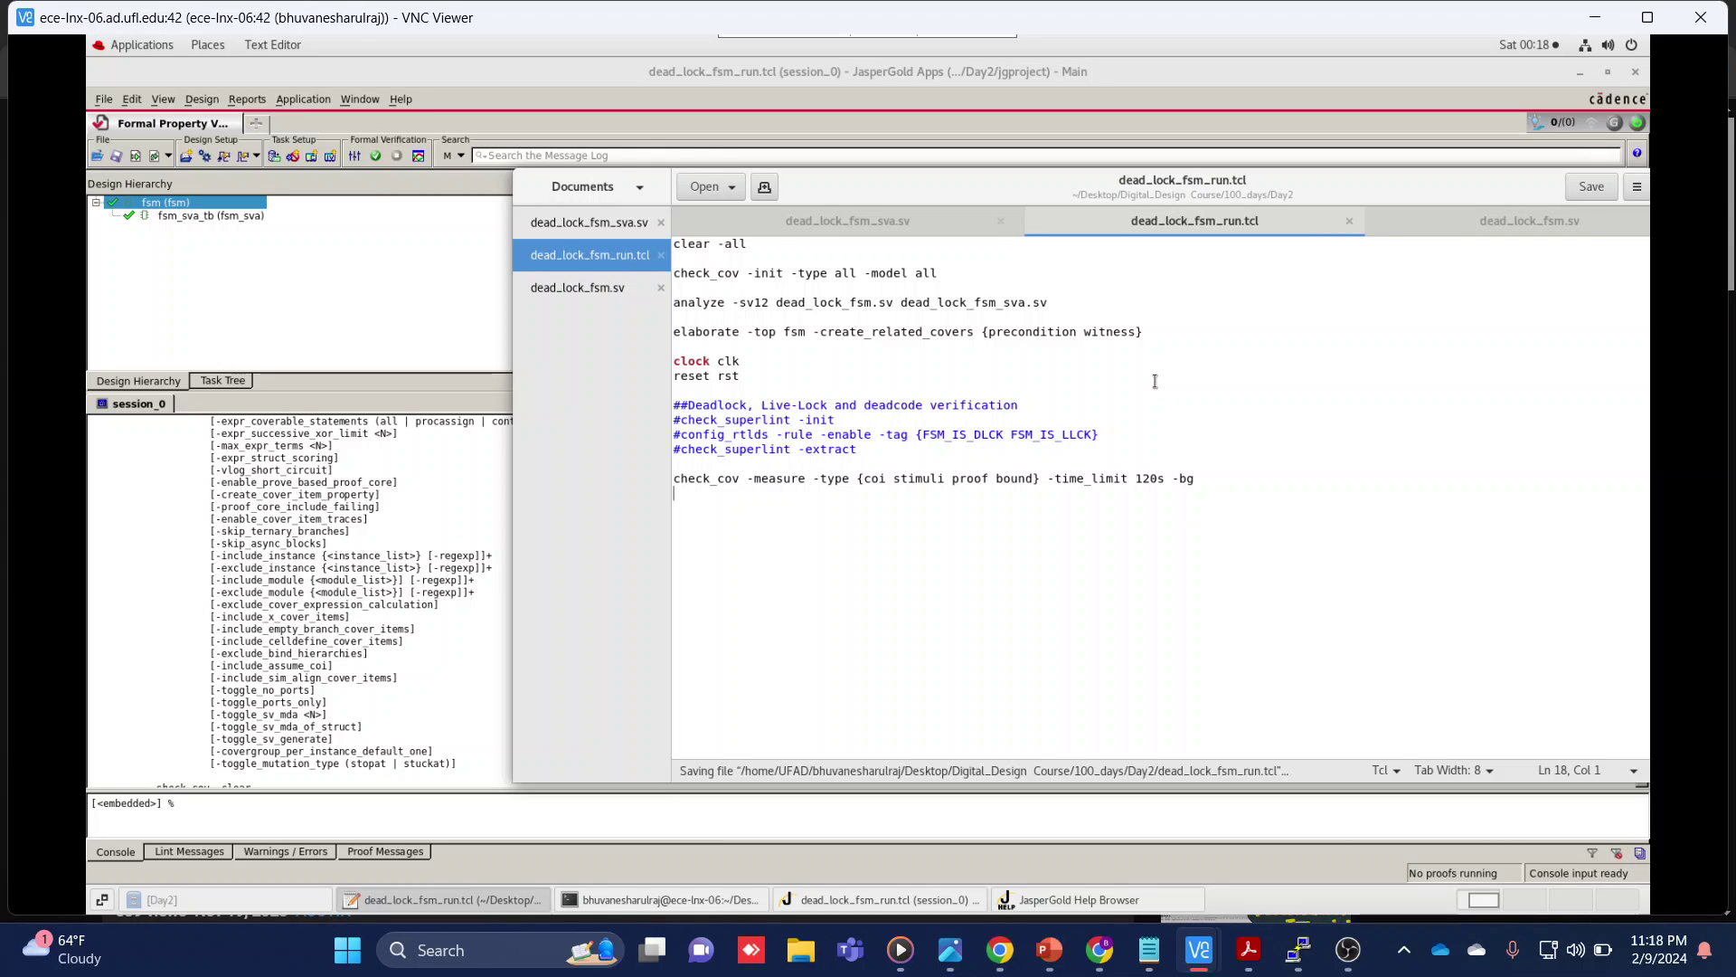
{"action": "left_click", "coordinate": [290, 263]}
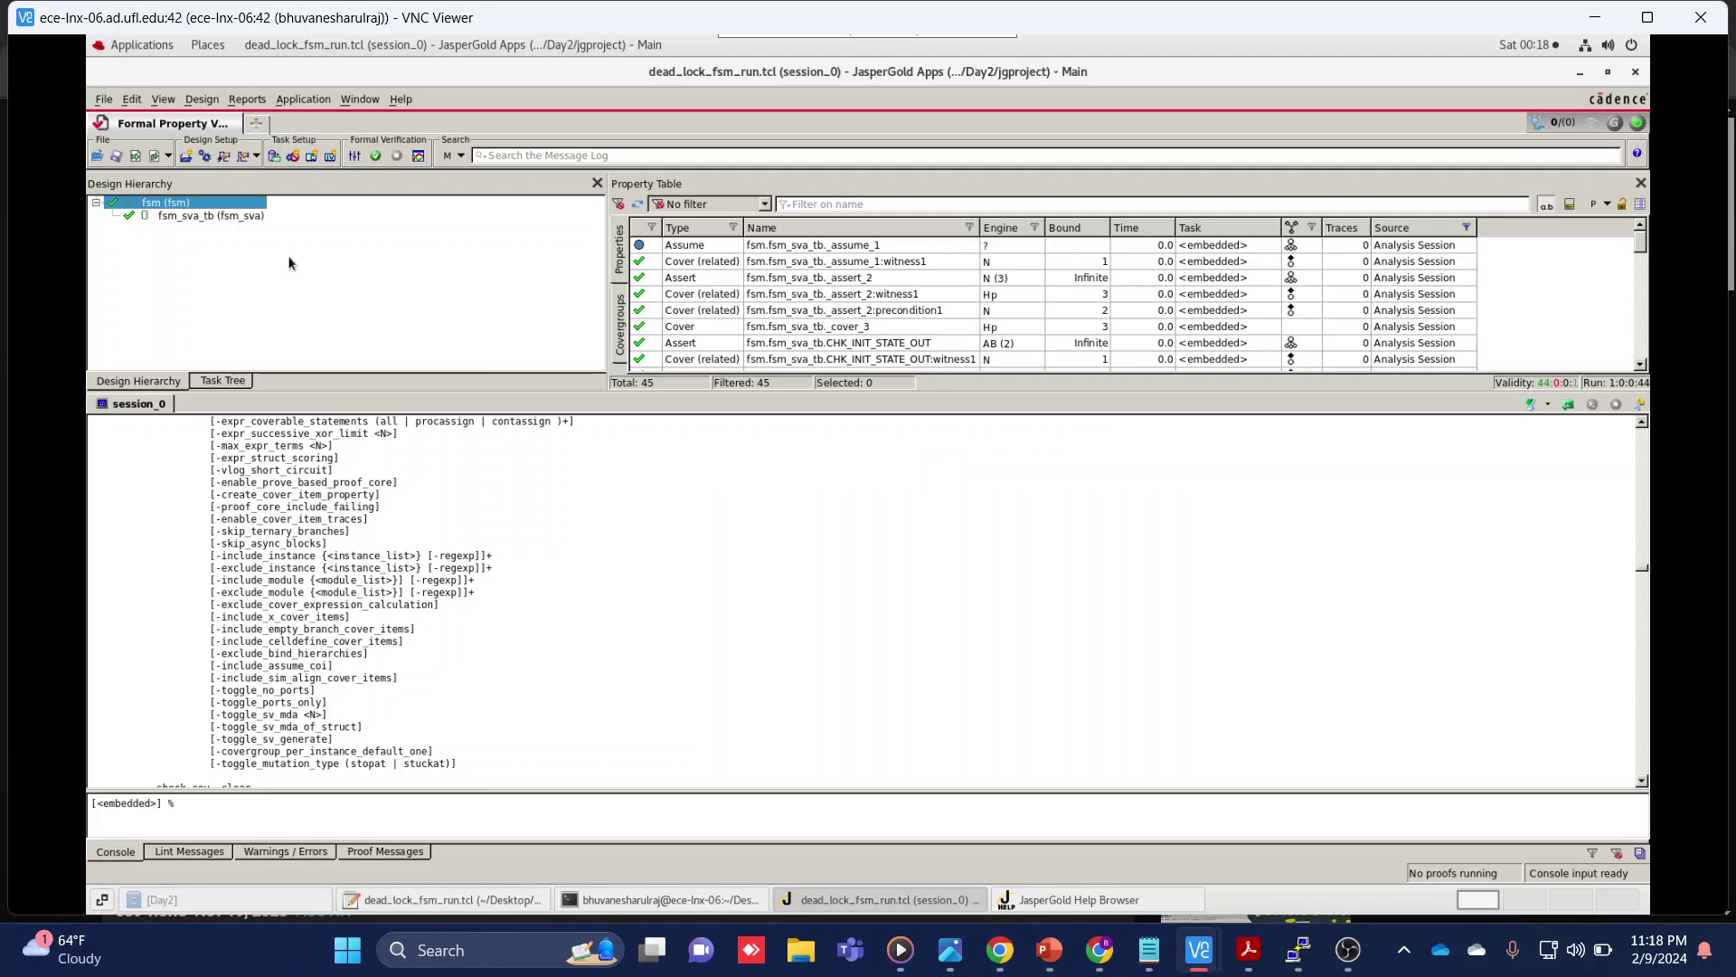
{"action": "left_click", "coordinate": [169, 155]}
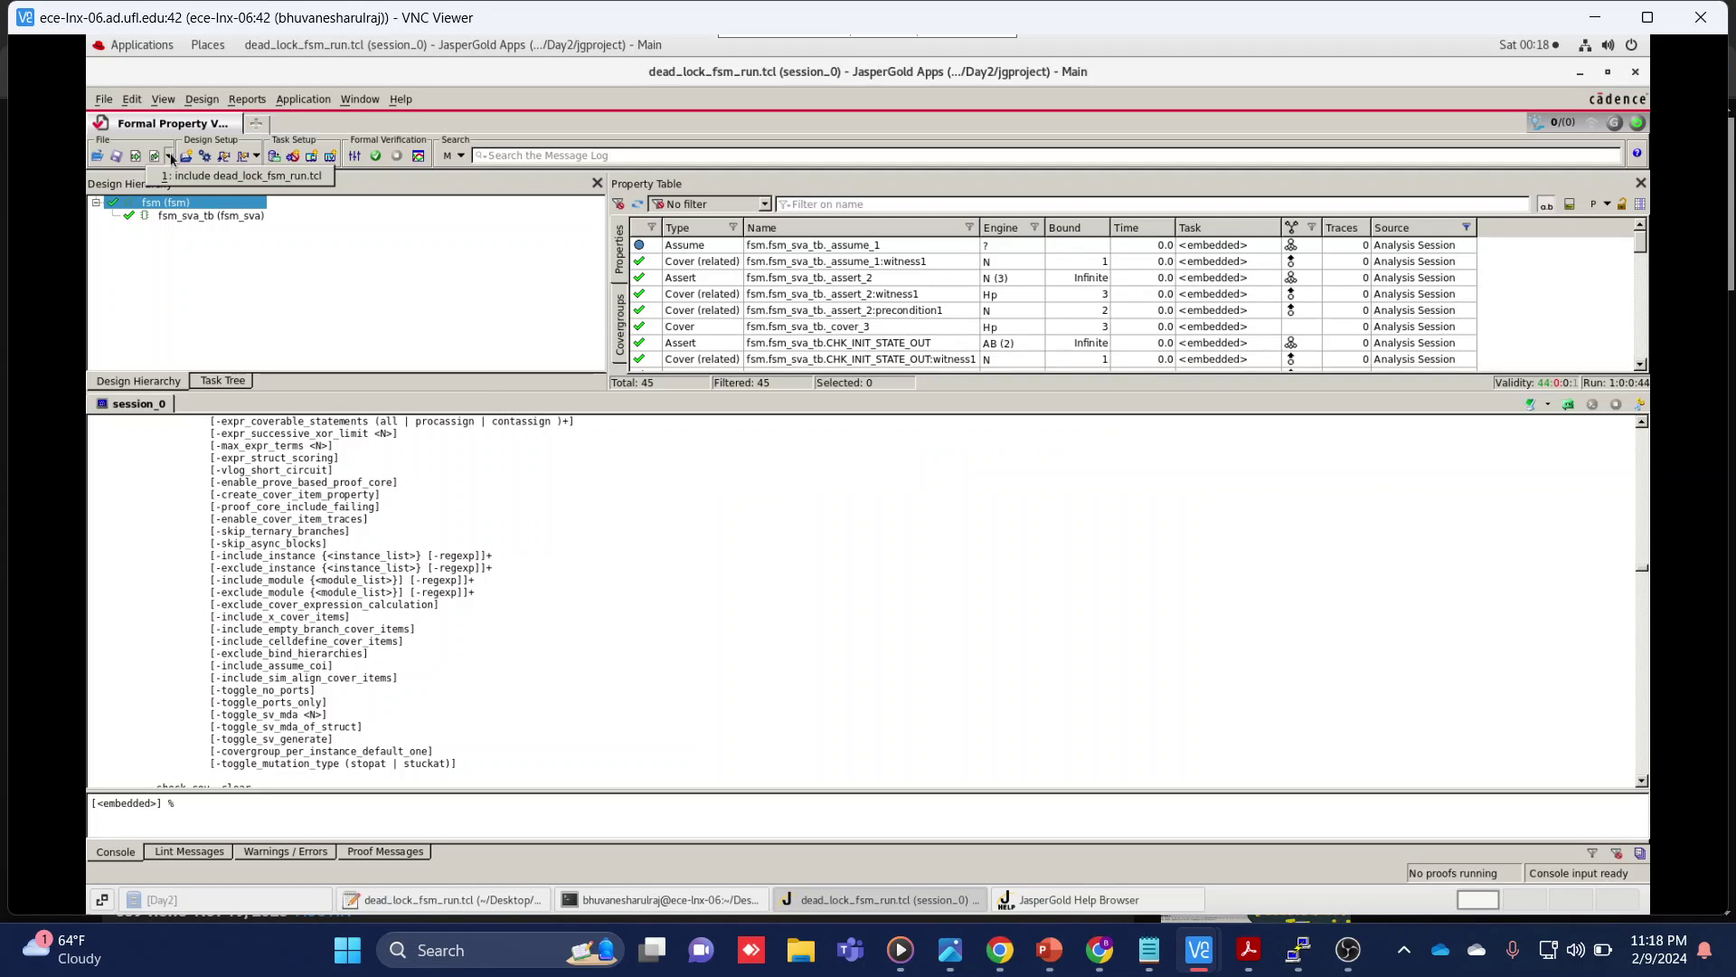
{"action": "left_click", "coordinate": [175, 180]}
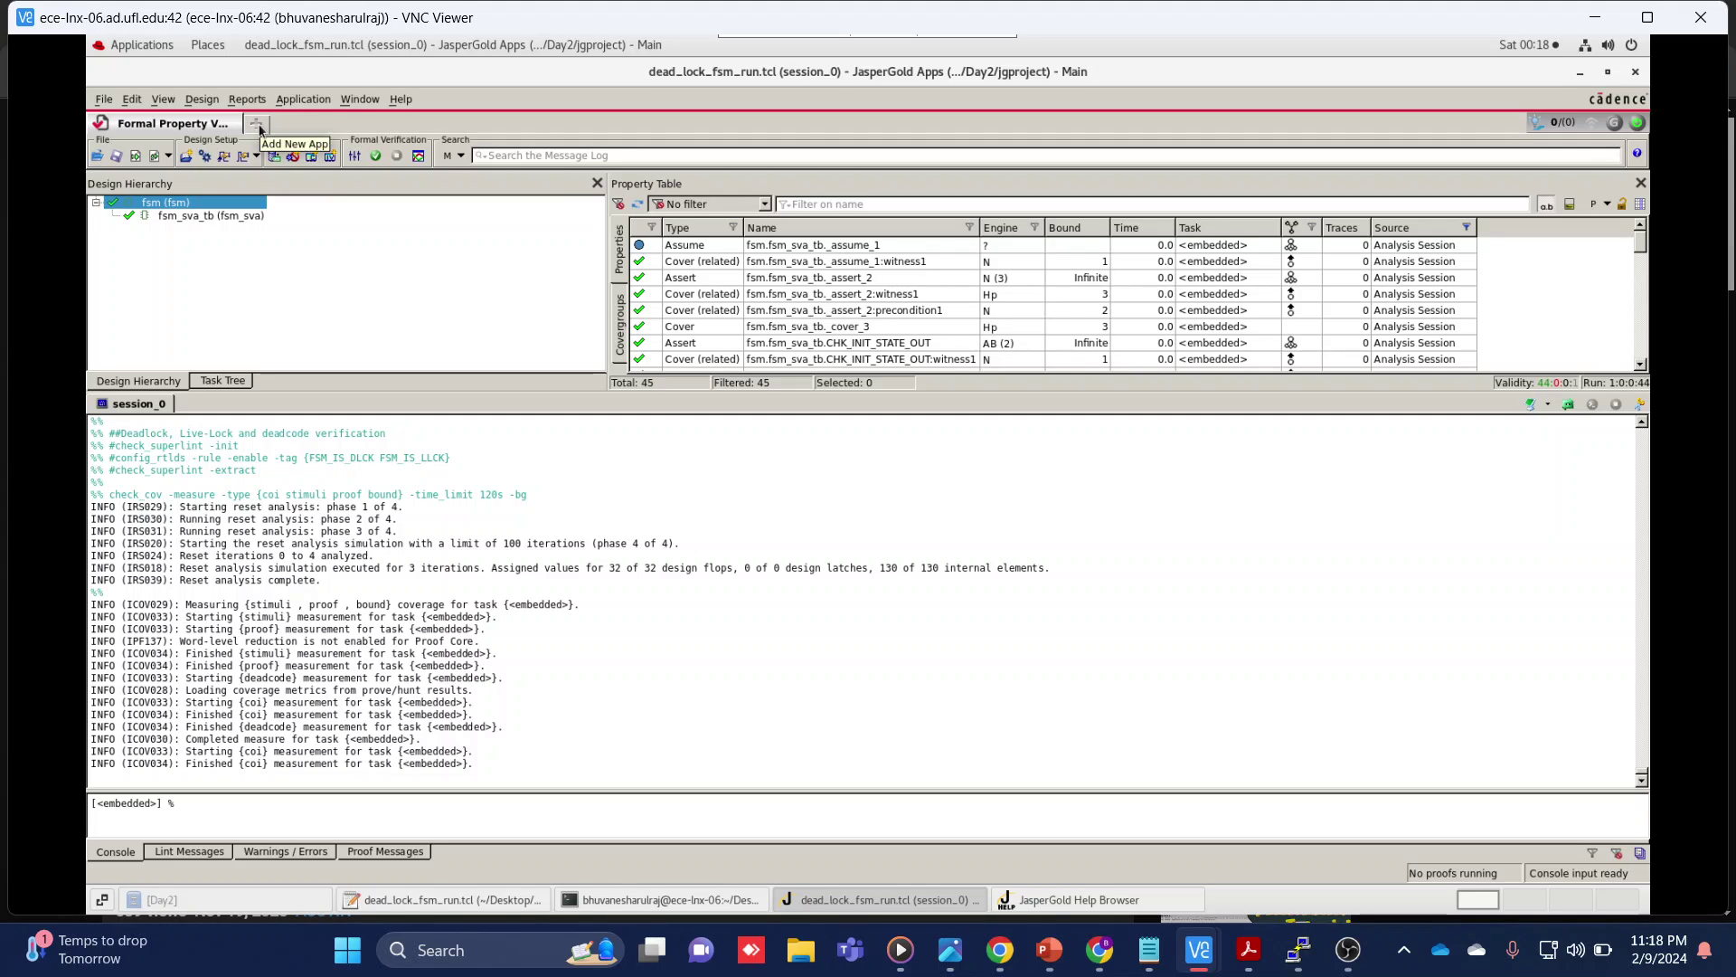
Add the Coverage app and inspect the coverage of the fsm and fsm_sva_tb instances
{"action": "left_click", "coordinate": [258, 125]}
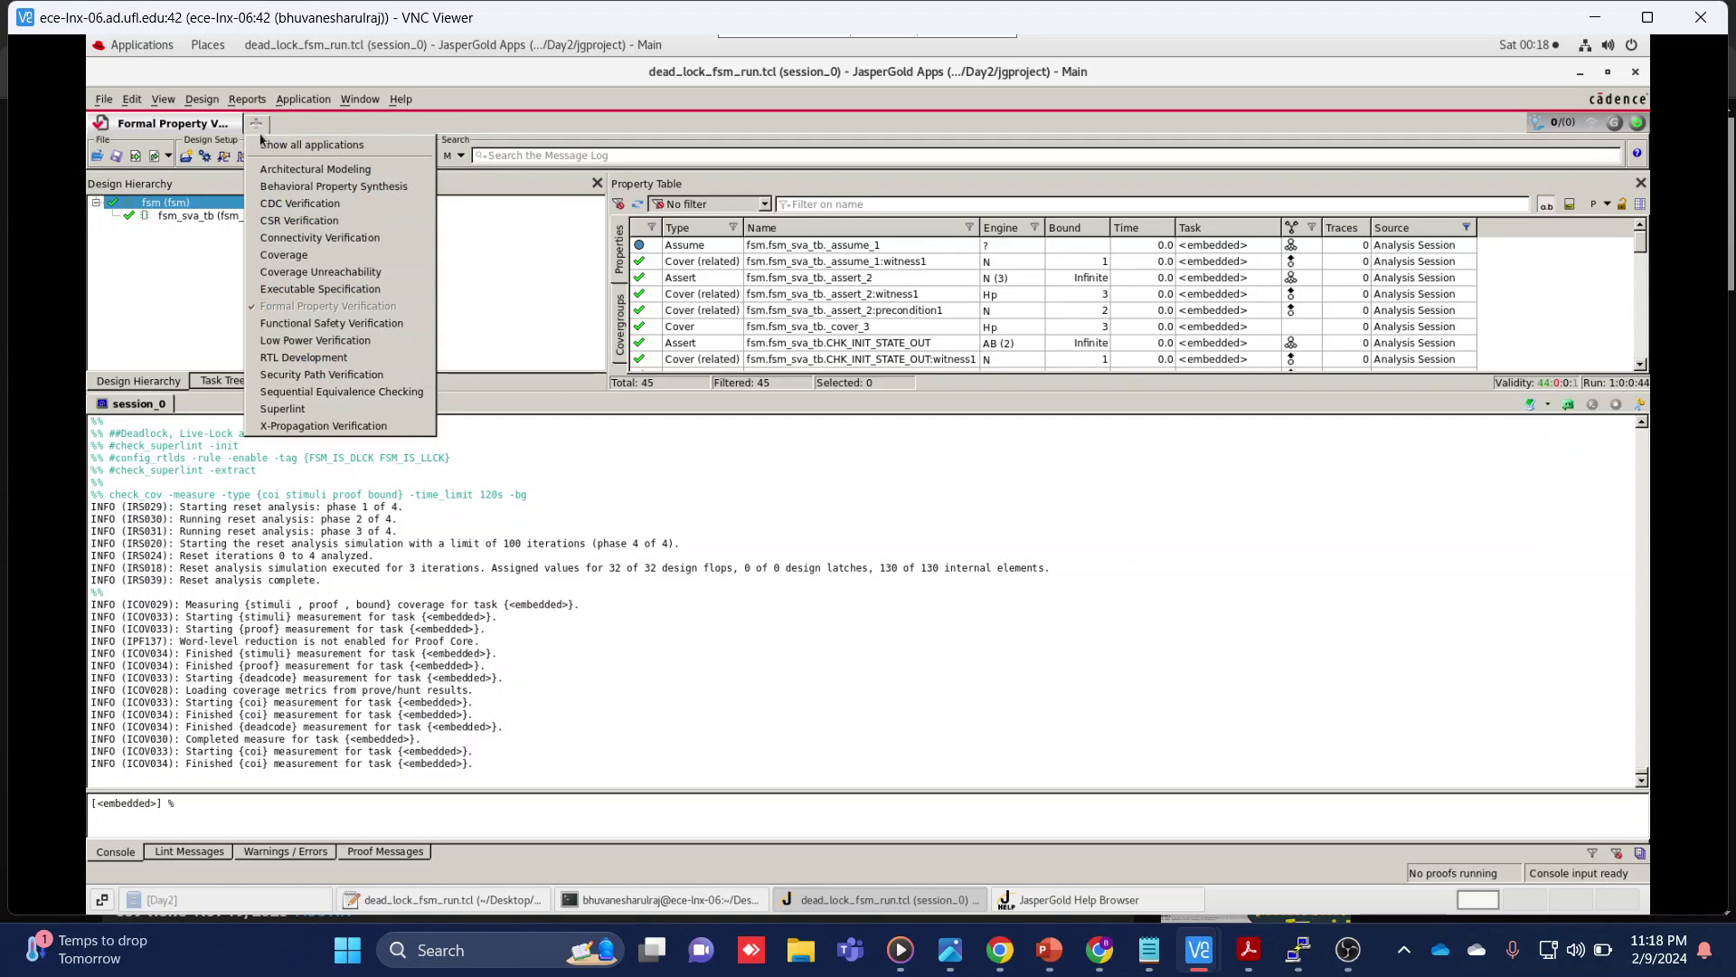
{"action": "left_click", "coordinate": [292, 261]}
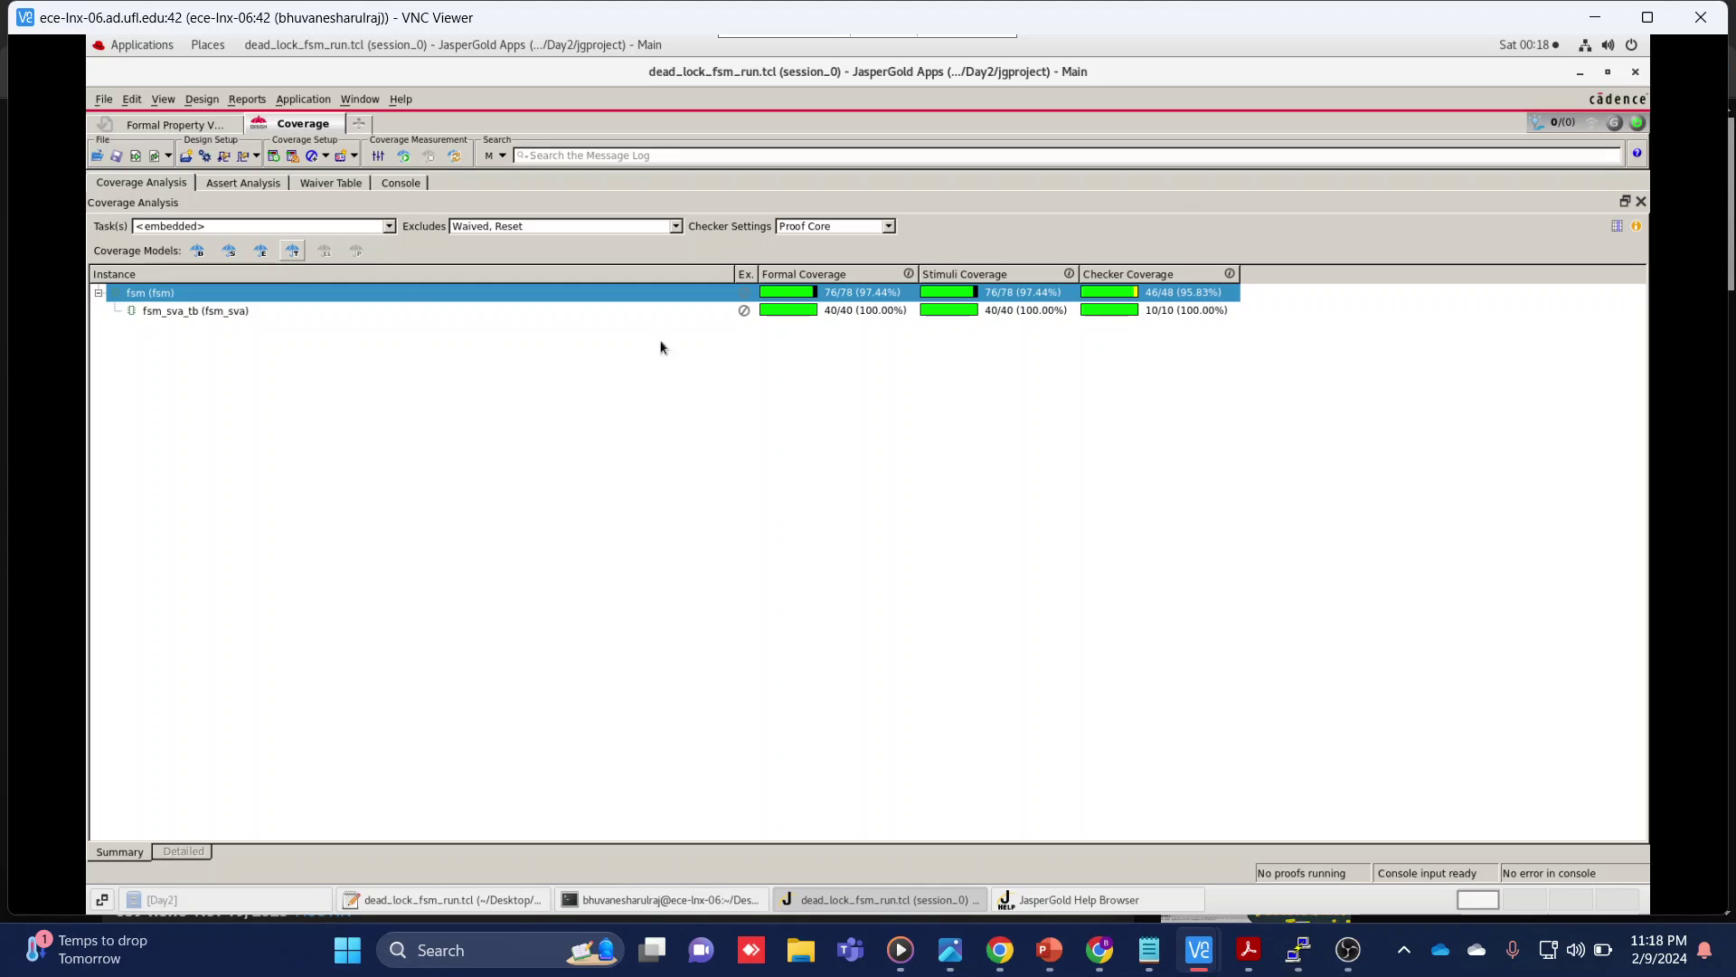
{"action": "double_click", "coordinate": [583, 296]}
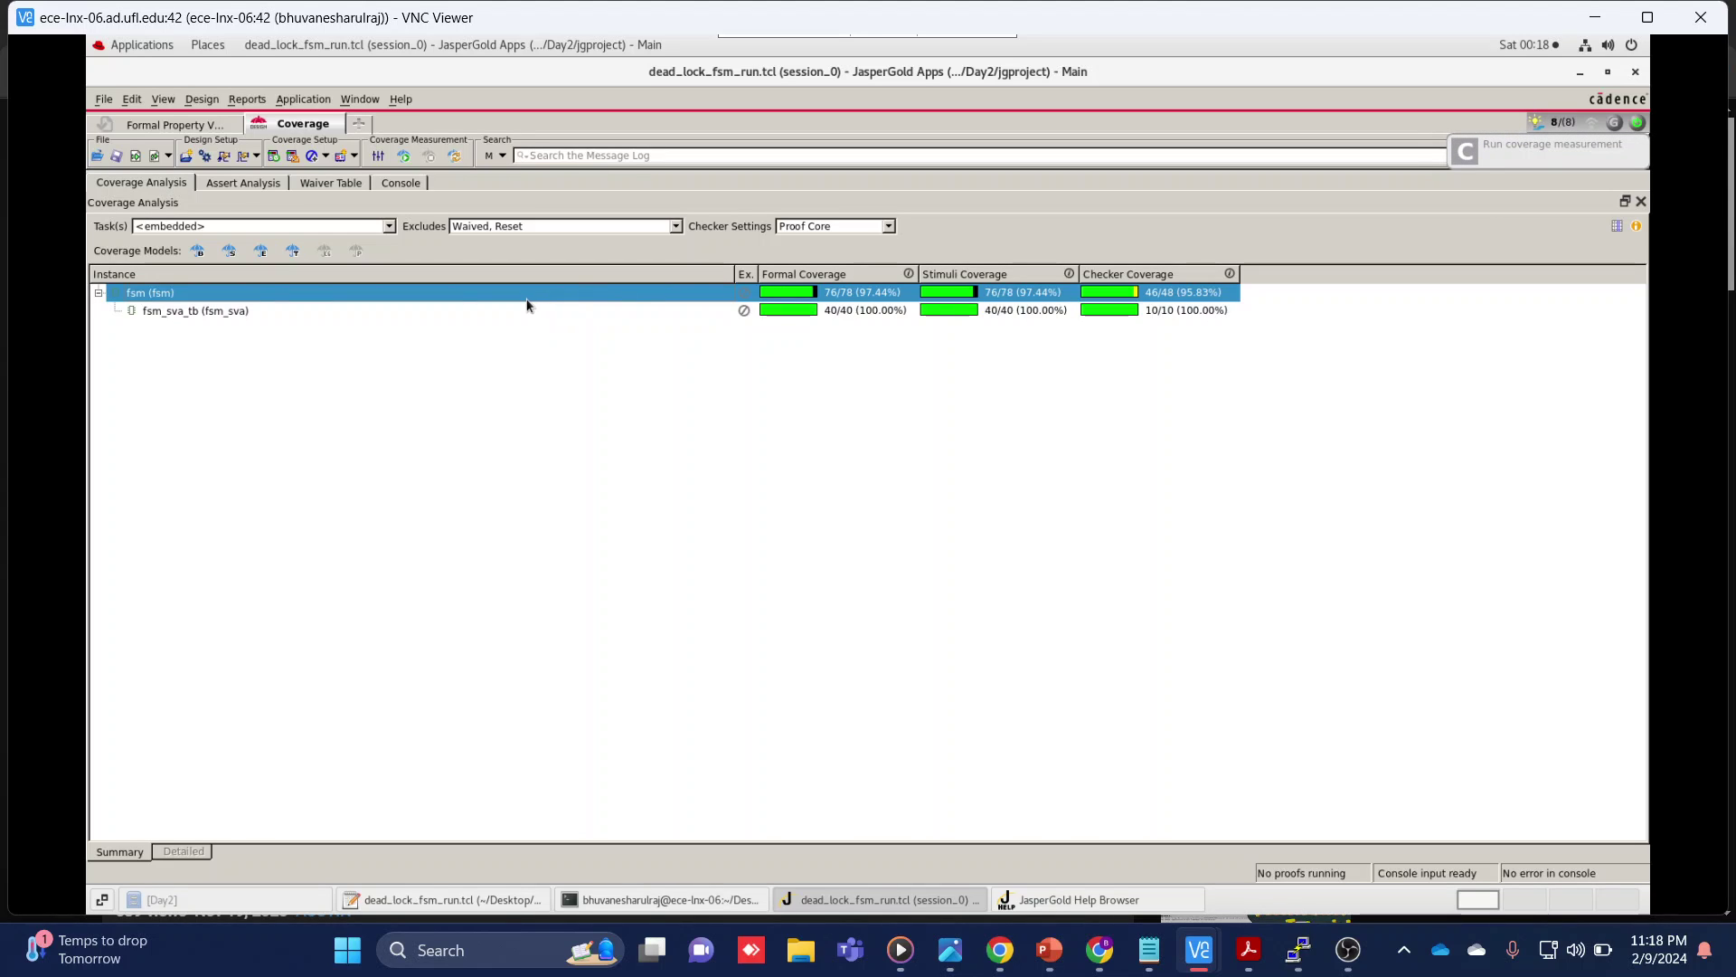
{"action": "left_click", "coordinate": [327, 316]}
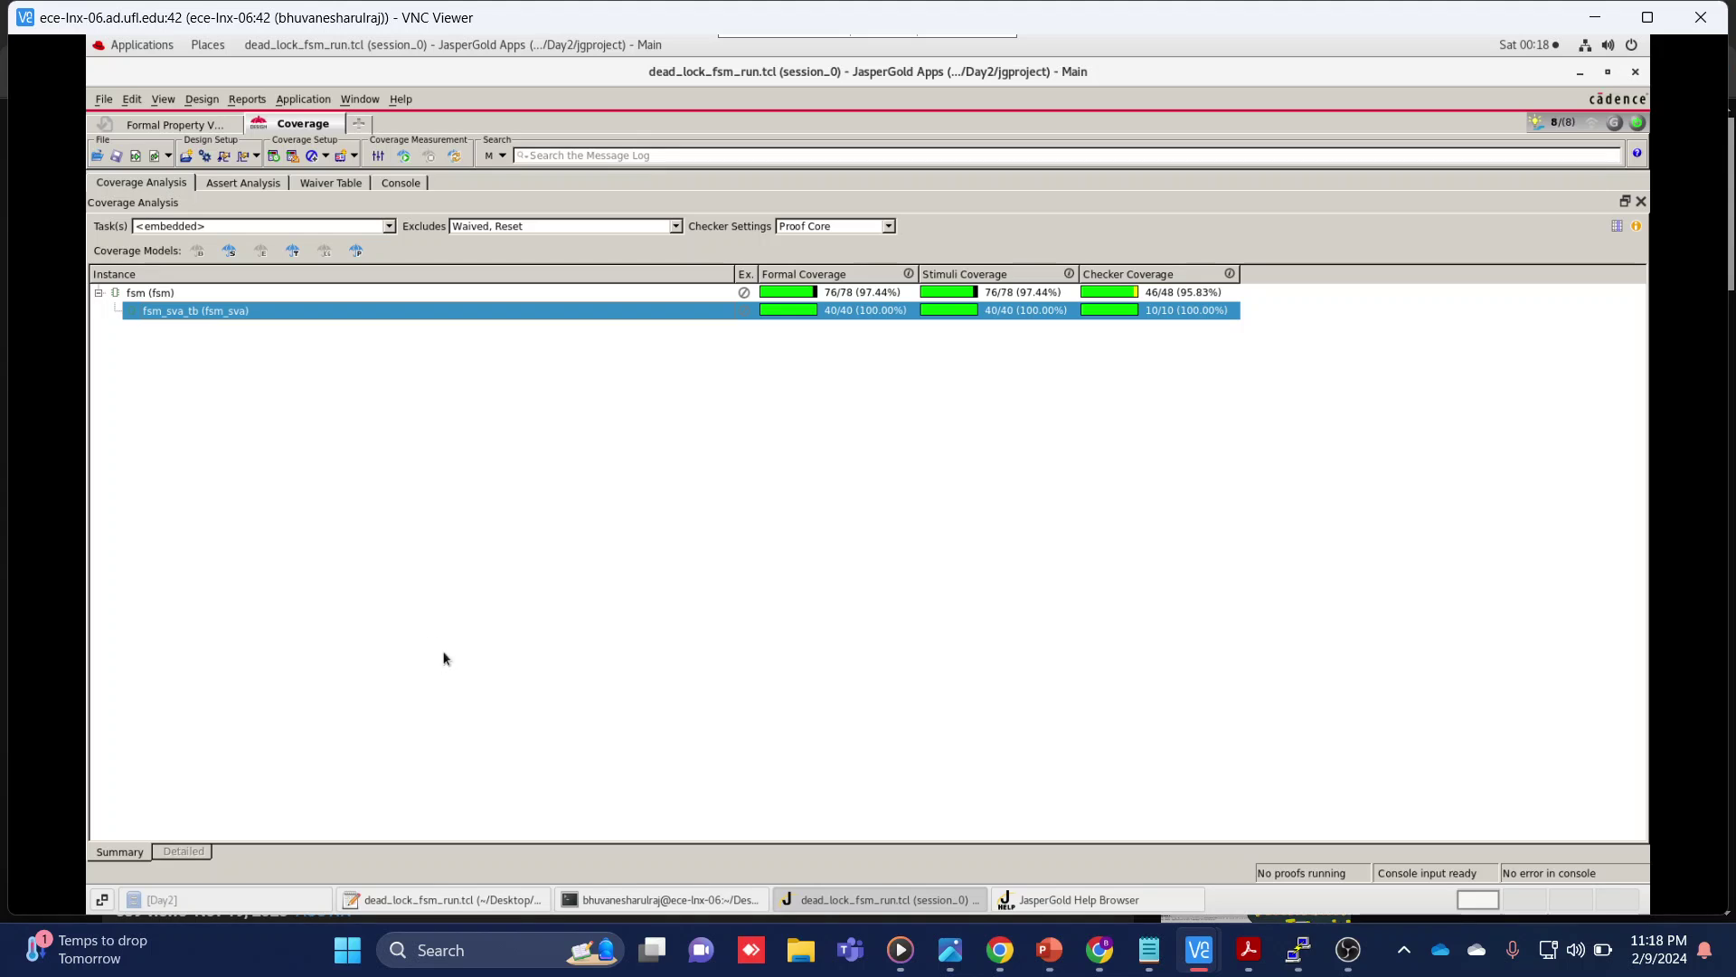
In dead_lock_fsm_sva.sv, block-comment everything from the prop_fsm_out_check property through the state security checks before endmodule, and save the file
{"action": "left_click", "coordinate": [470, 900]}
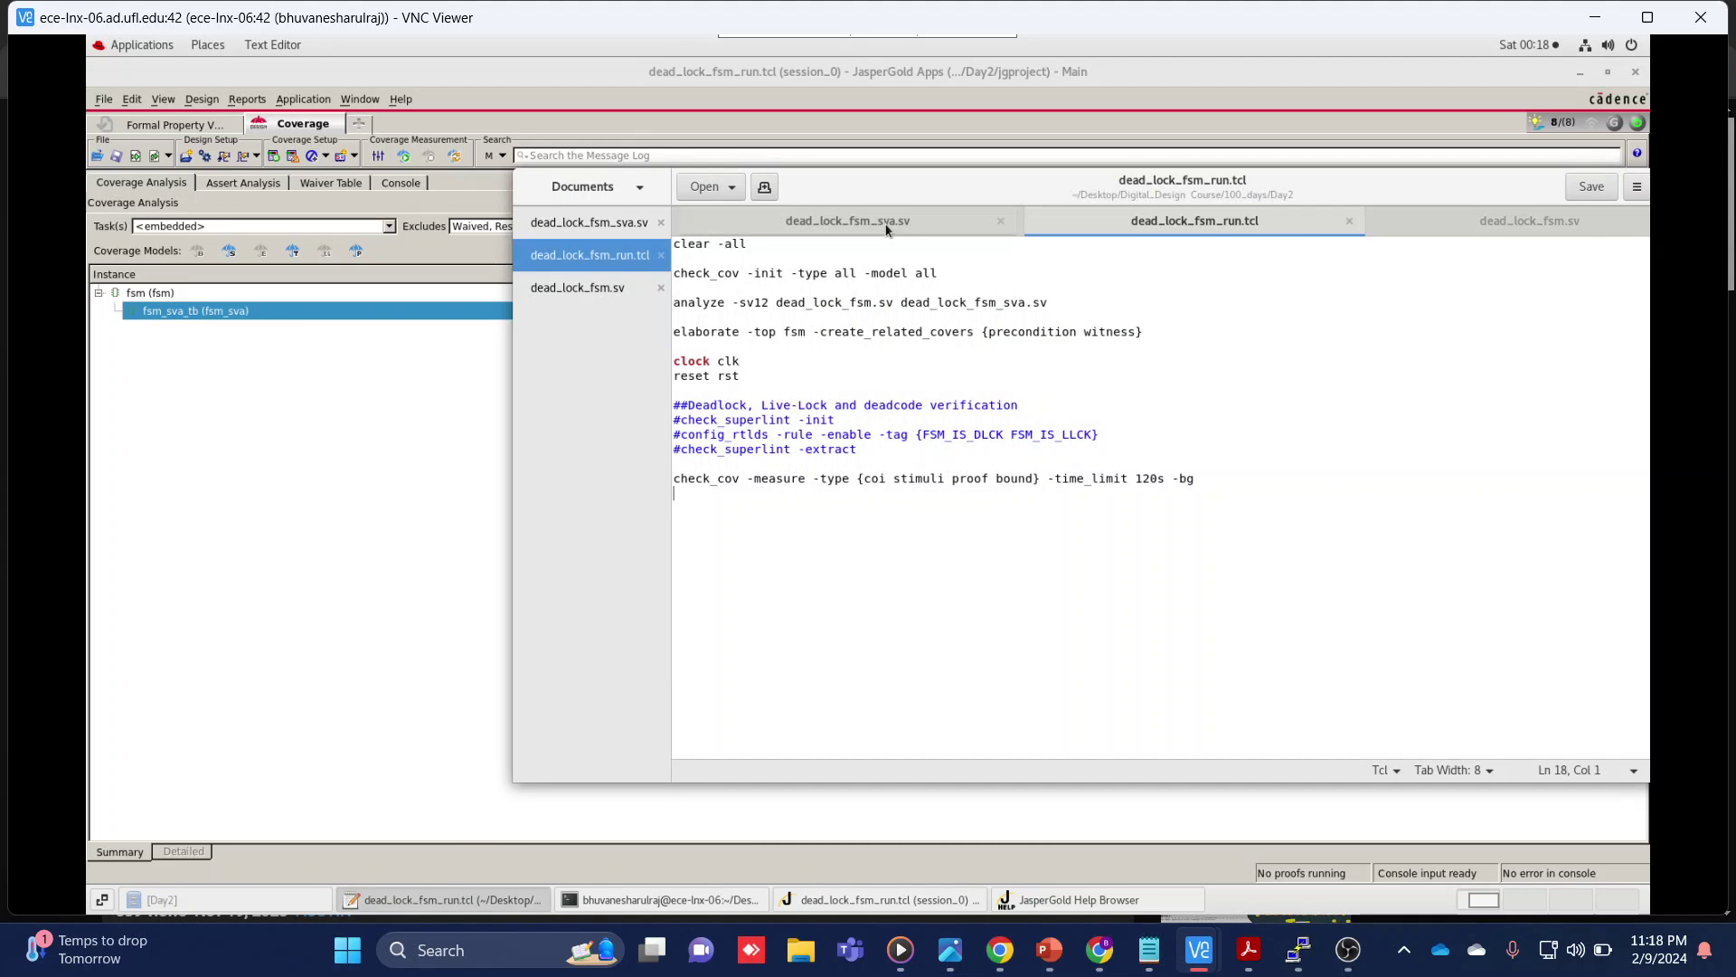
{"action": "left_click", "coordinate": [886, 229]}
{"action": "scroll", "coordinate": [852, 575], "scroll_direction": "down", "scroll_amount": 5}
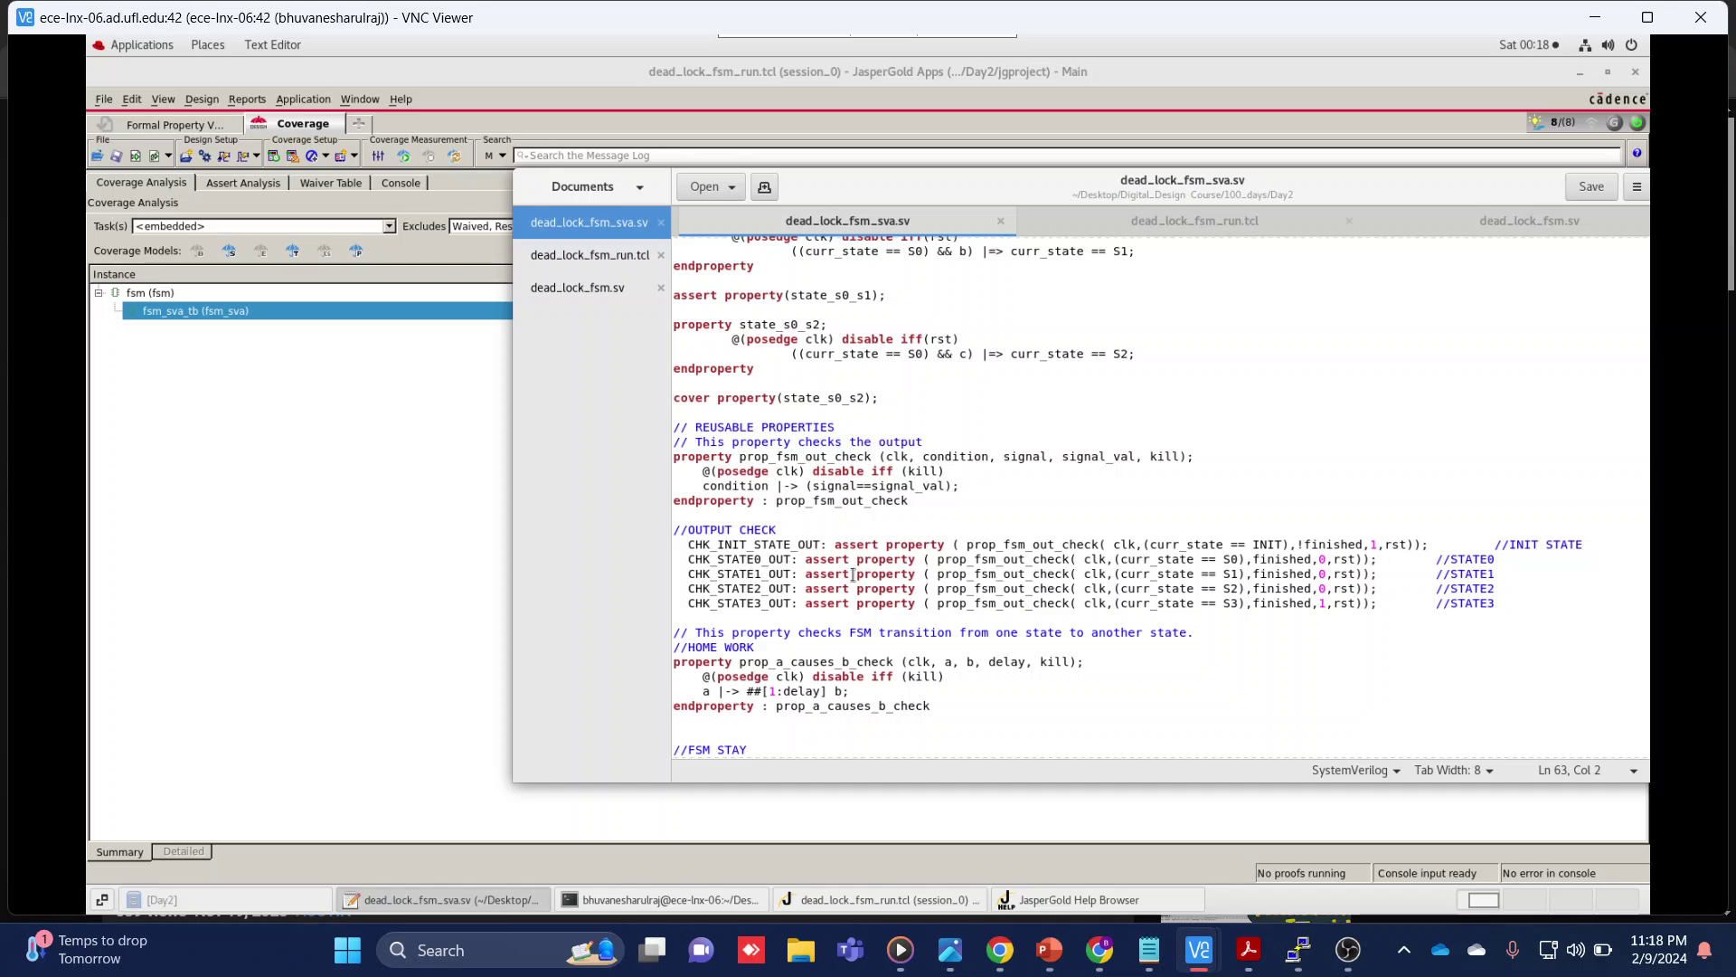
{"action": "scroll", "coordinate": [853, 575], "scroll_direction": "up", "scroll_amount": 3}
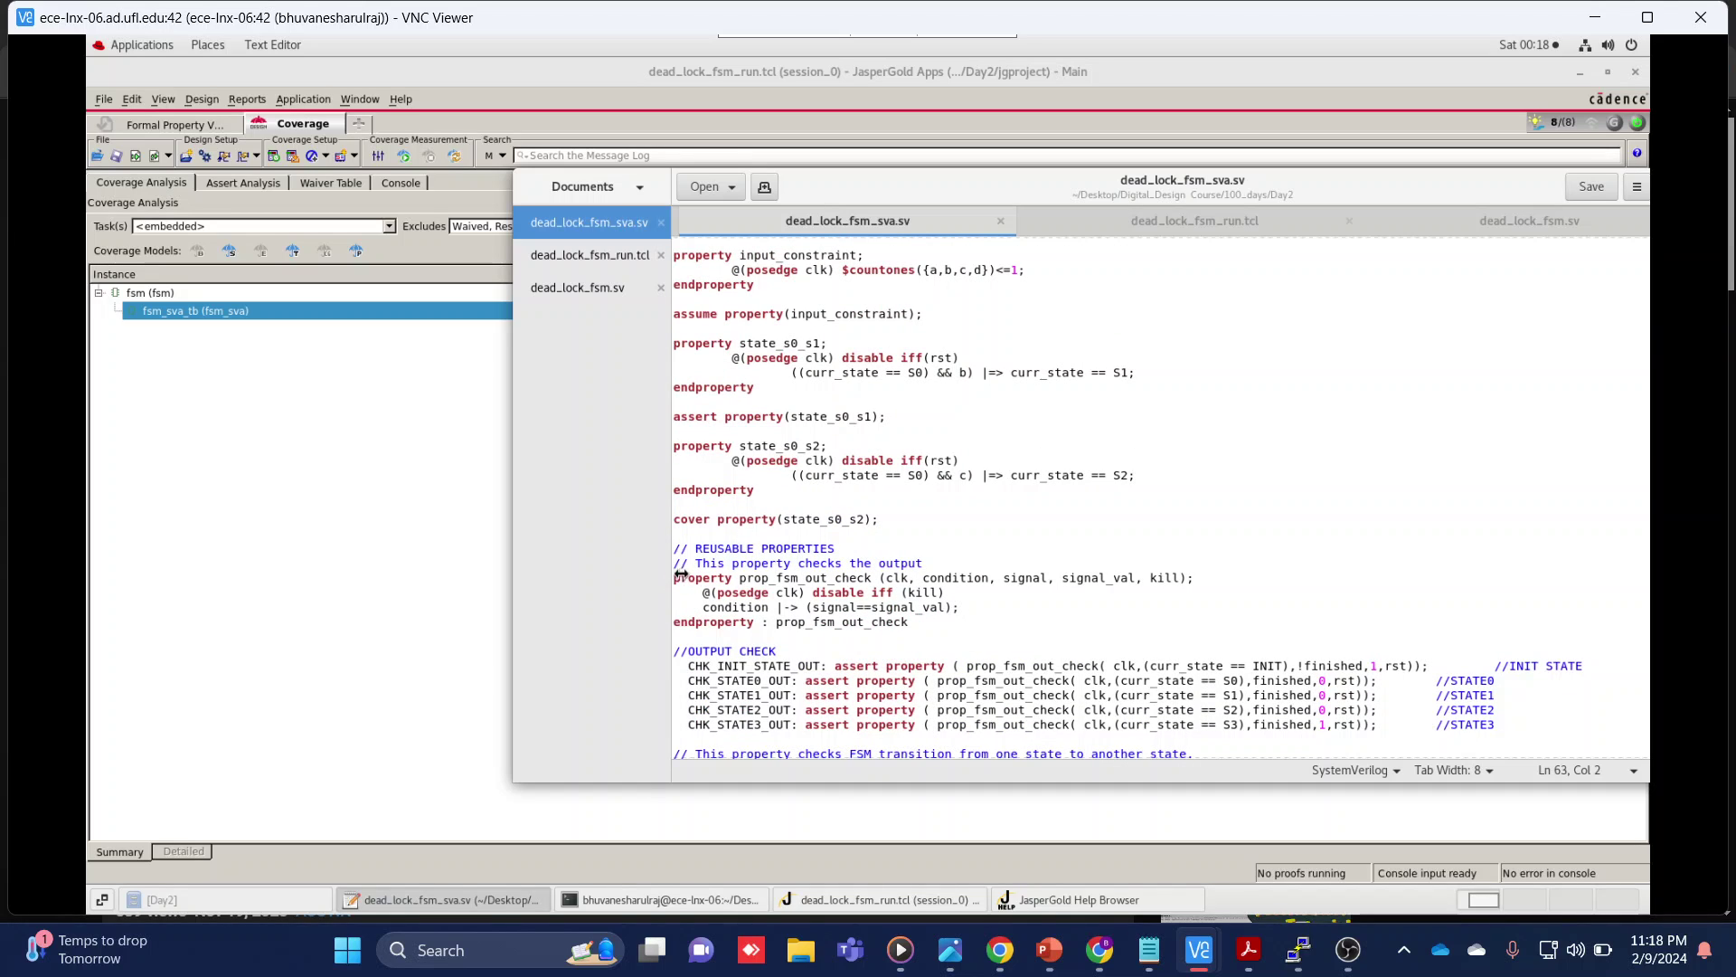
{"action": "scroll", "coordinate": [685, 572], "scroll_direction": "down", "scroll_amount": 3}
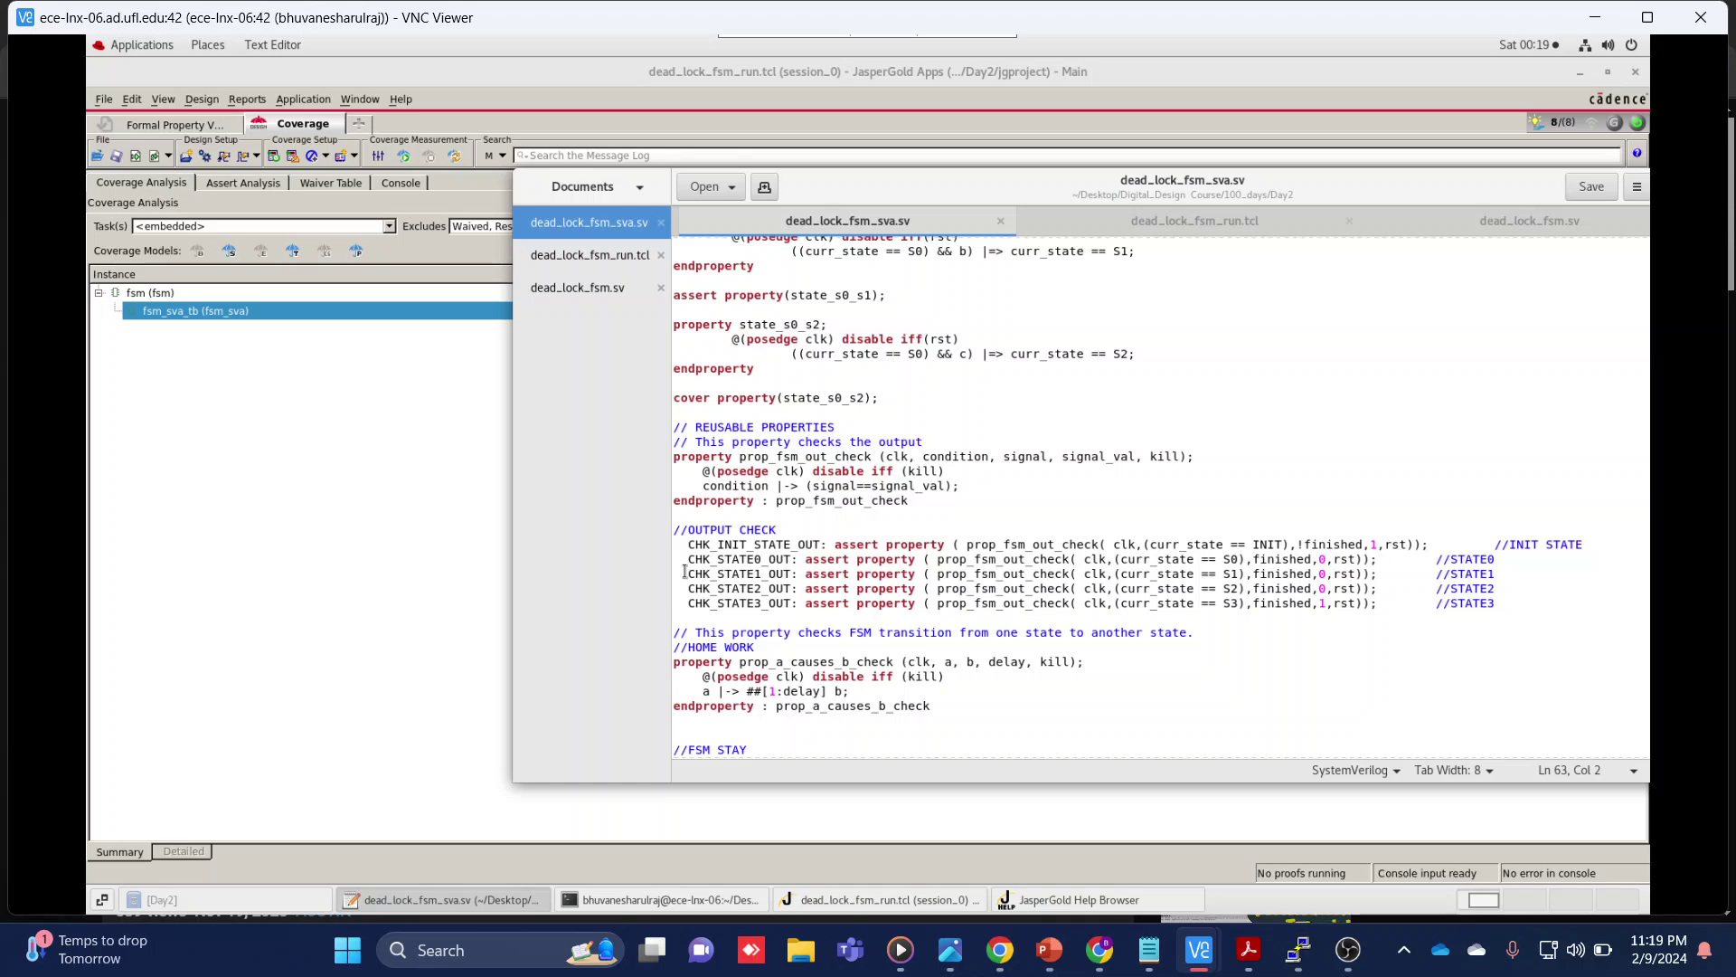
{"action": "scroll", "coordinate": [685, 572], "scroll_direction": "down", "scroll_amount": 3}
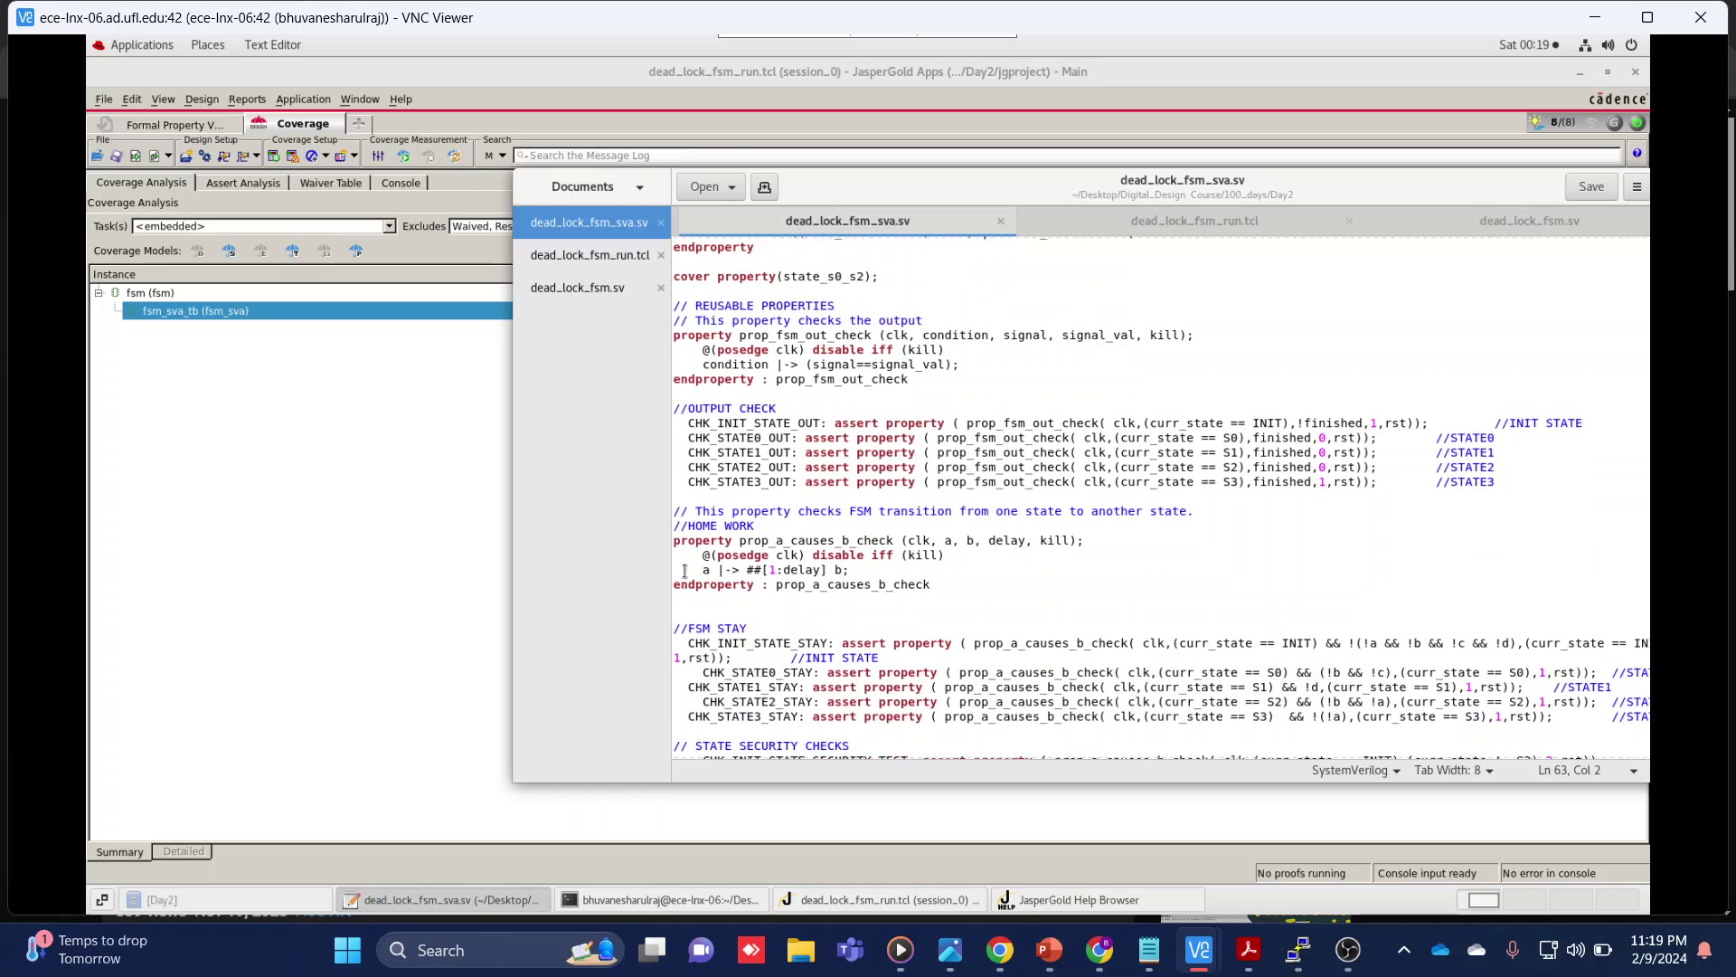
{"action": "left_click", "coordinate": [678, 336]}
{"action": "key", "text": "Return"}
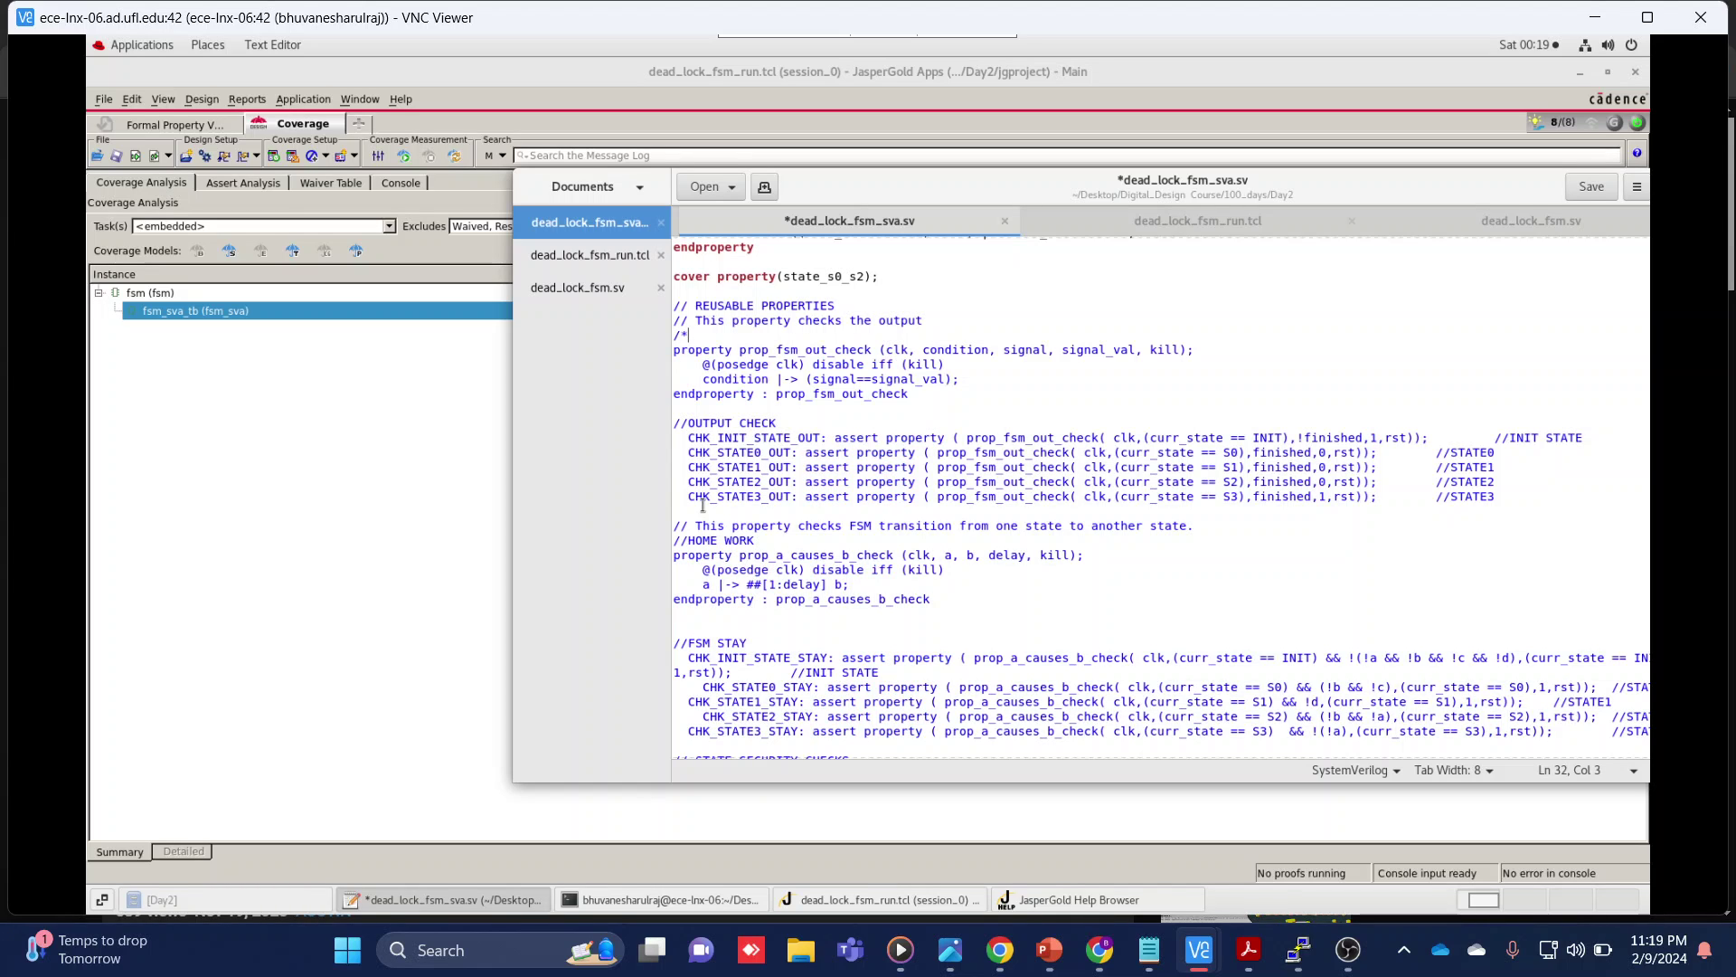
{"action": "scroll", "coordinate": [703, 505], "scroll_direction": "down", "scroll_amount": 3}
{"action": "scroll", "coordinate": [703, 505], "scroll_direction": "down", "scroll_amount": 2}
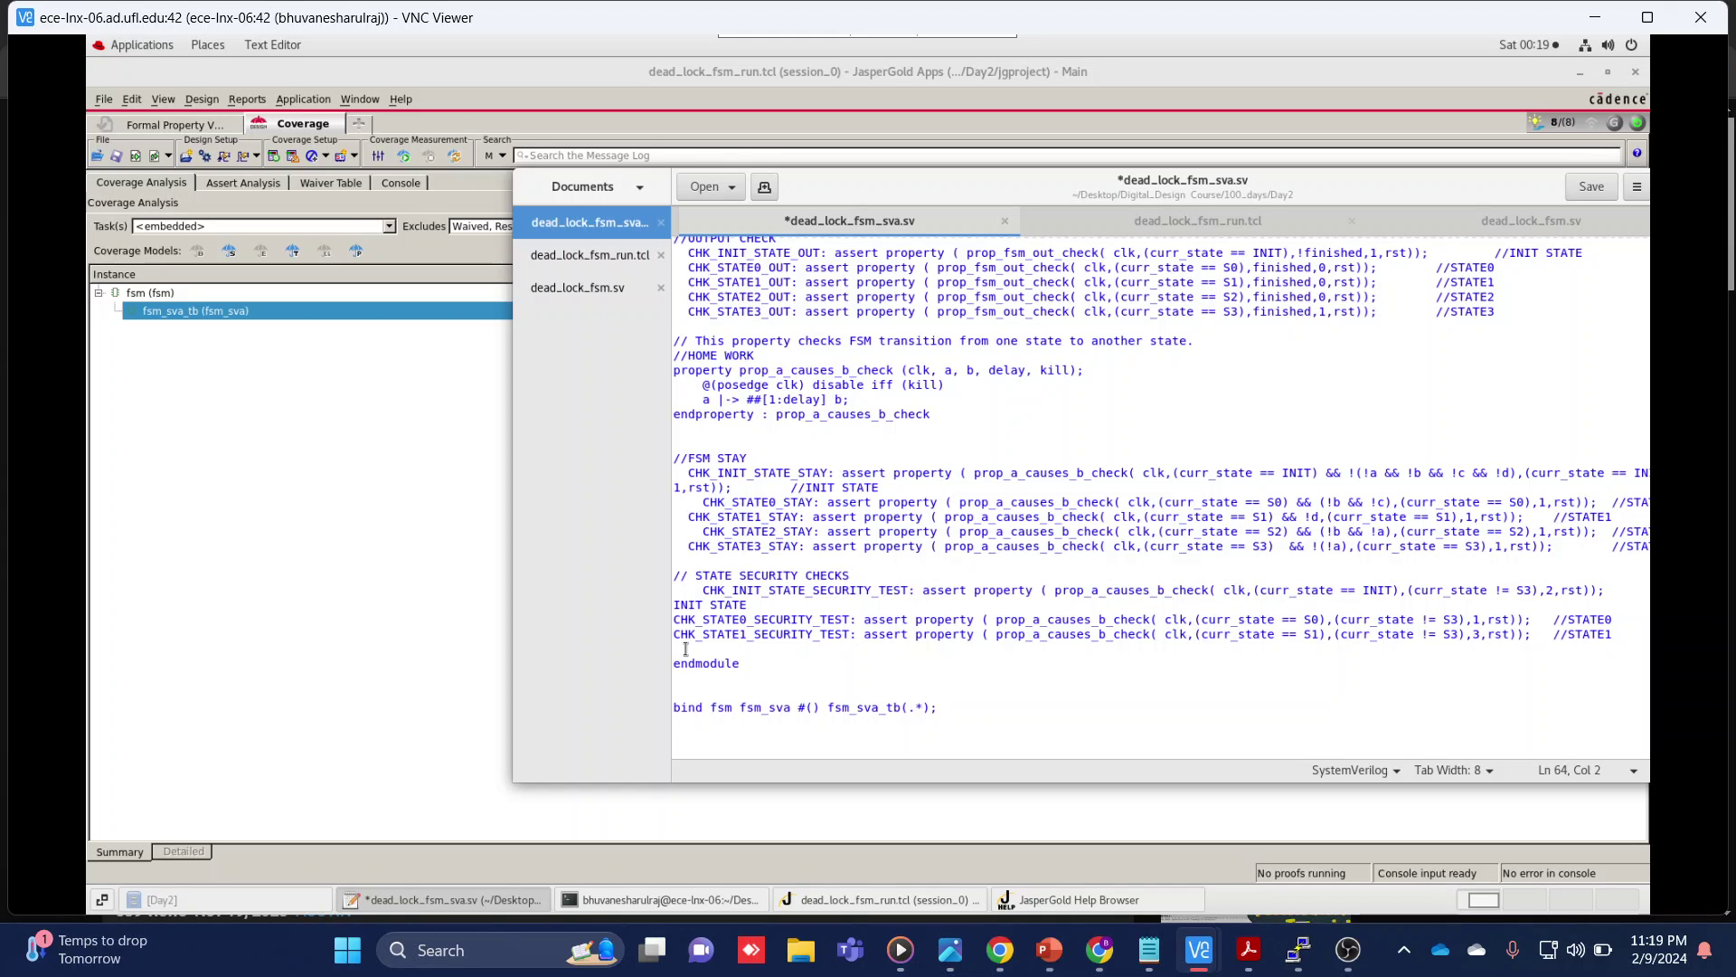
{"action": "type", "text": "*/"}
{"action": "key", "text": "ctrl+s"}
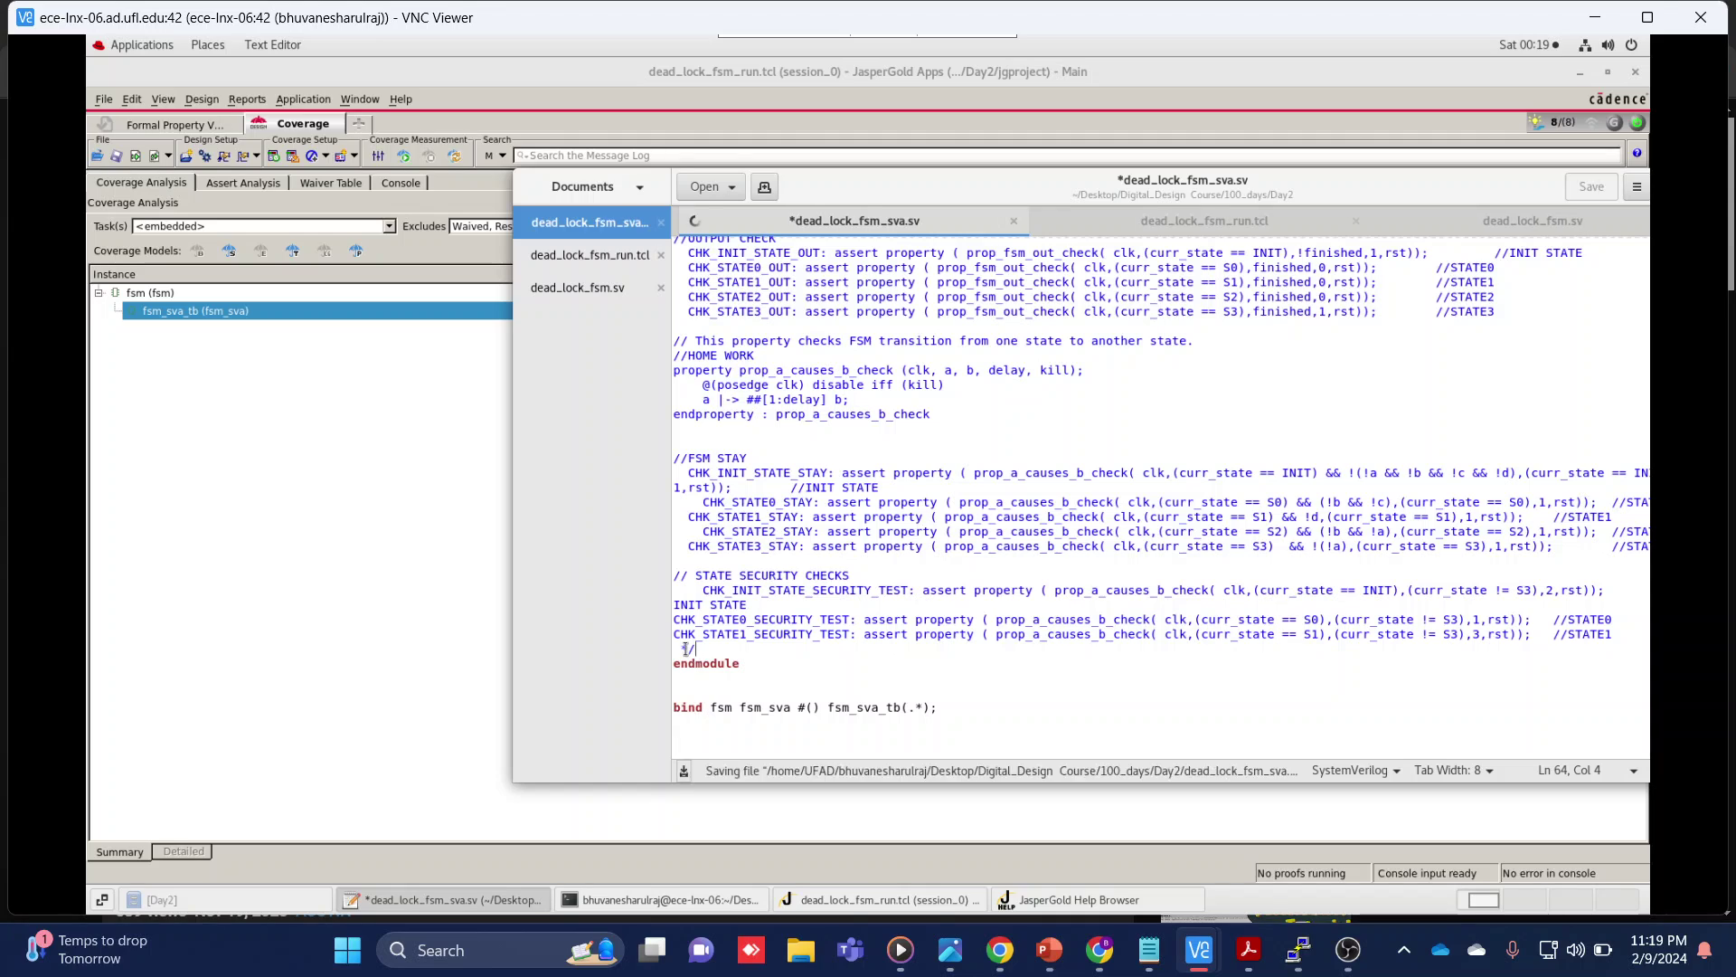
Switch back to JasperGold and rerun dead_lock_fsm_run.tcl to measure coverage with the edited assertions
{"action": "left_click", "coordinate": [226, 408]}
{"action": "left_click", "coordinate": [169, 155]}
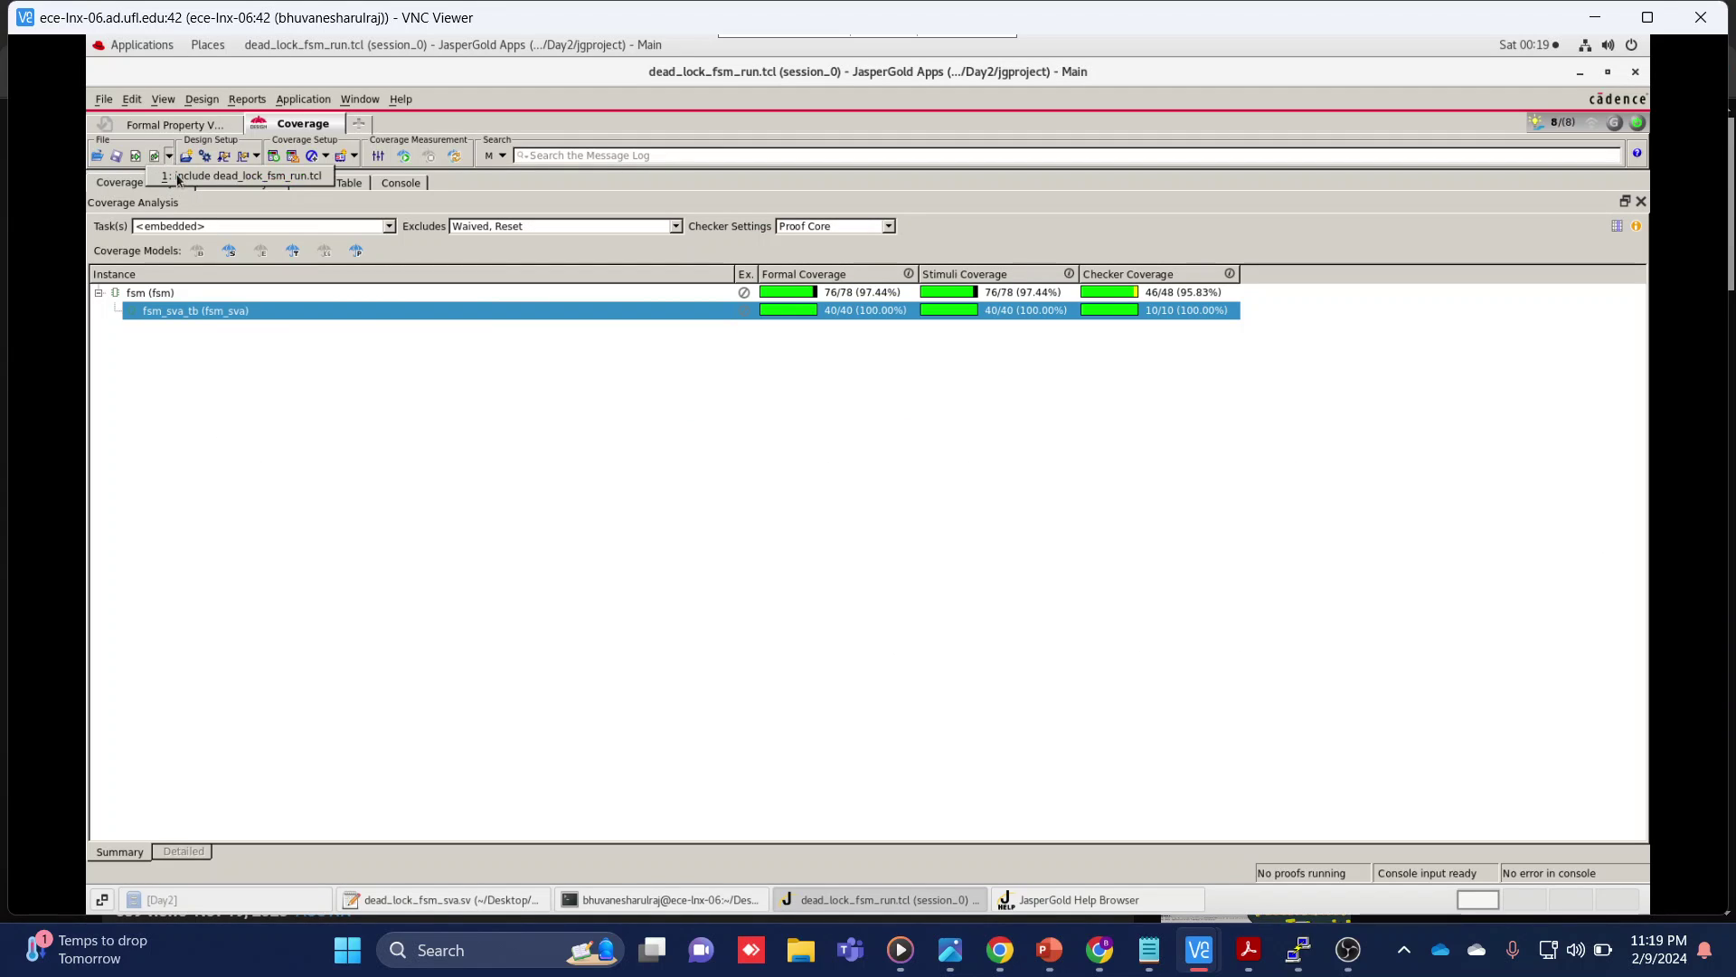
{"action": "left_click", "coordinate": [177, 177]}
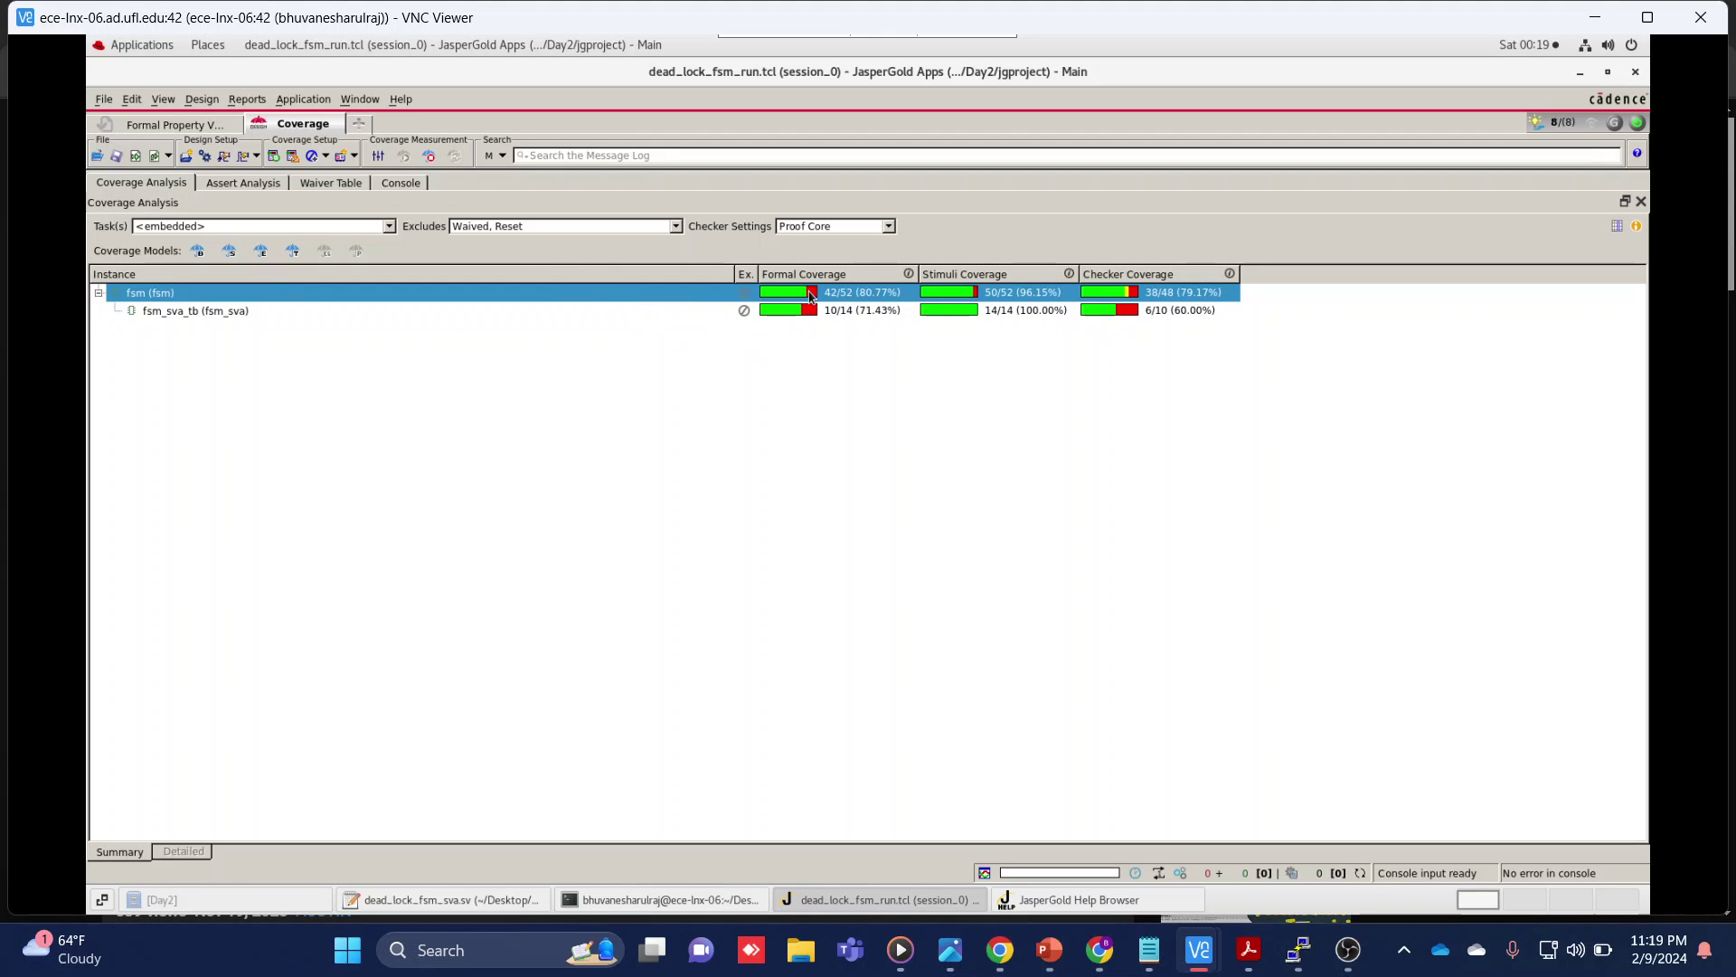
Waive the fsm_sva_tb instance from the coverage analysis, with status All
{"action": "left_click", "coordinate": [234, 312]}
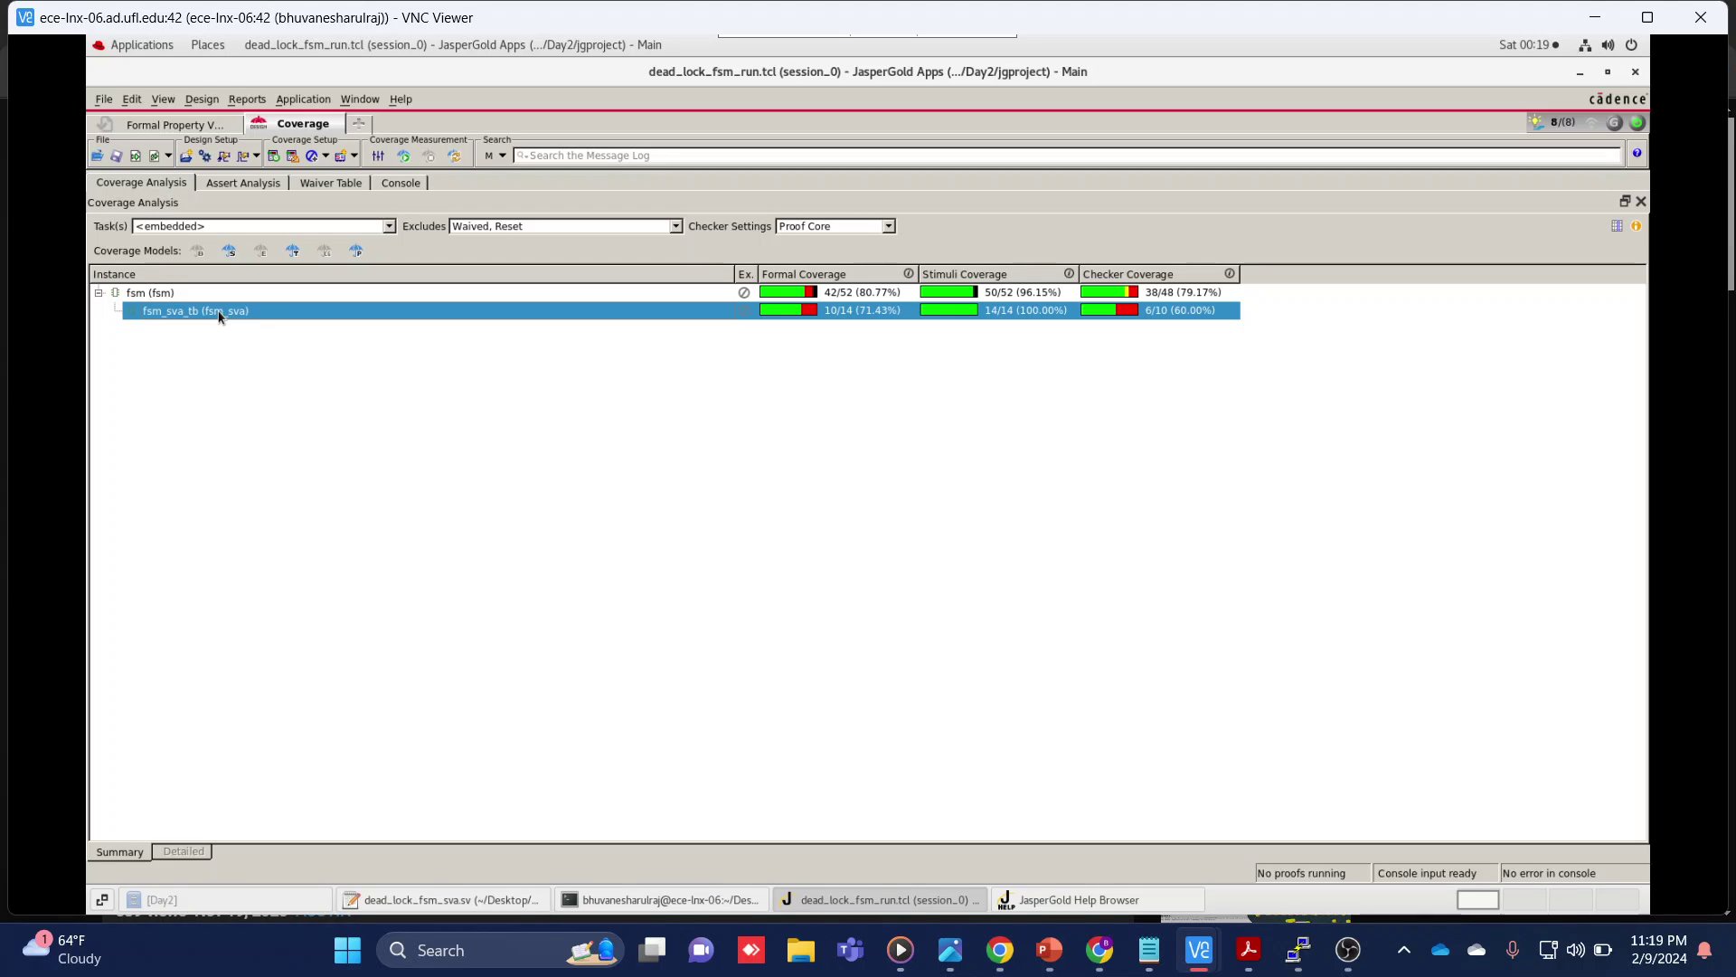
{"action": "right_click", "coordinate": [219, 313]}
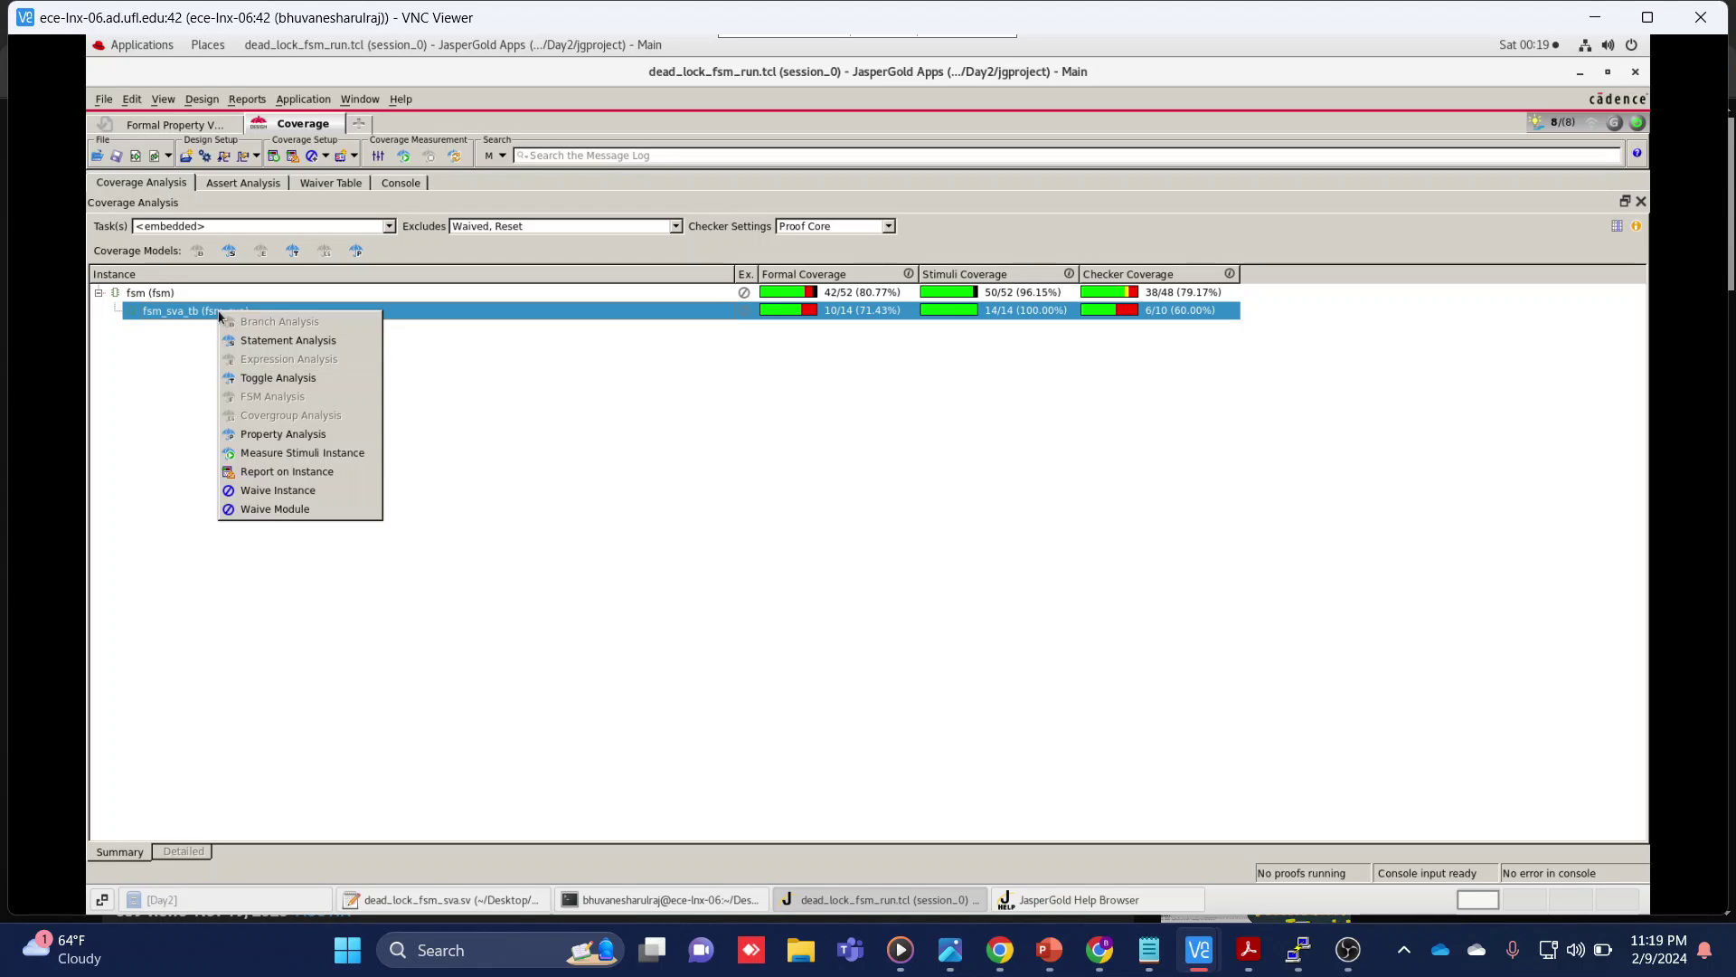
{"action": "left_click", "coordinate": [264, 493]}
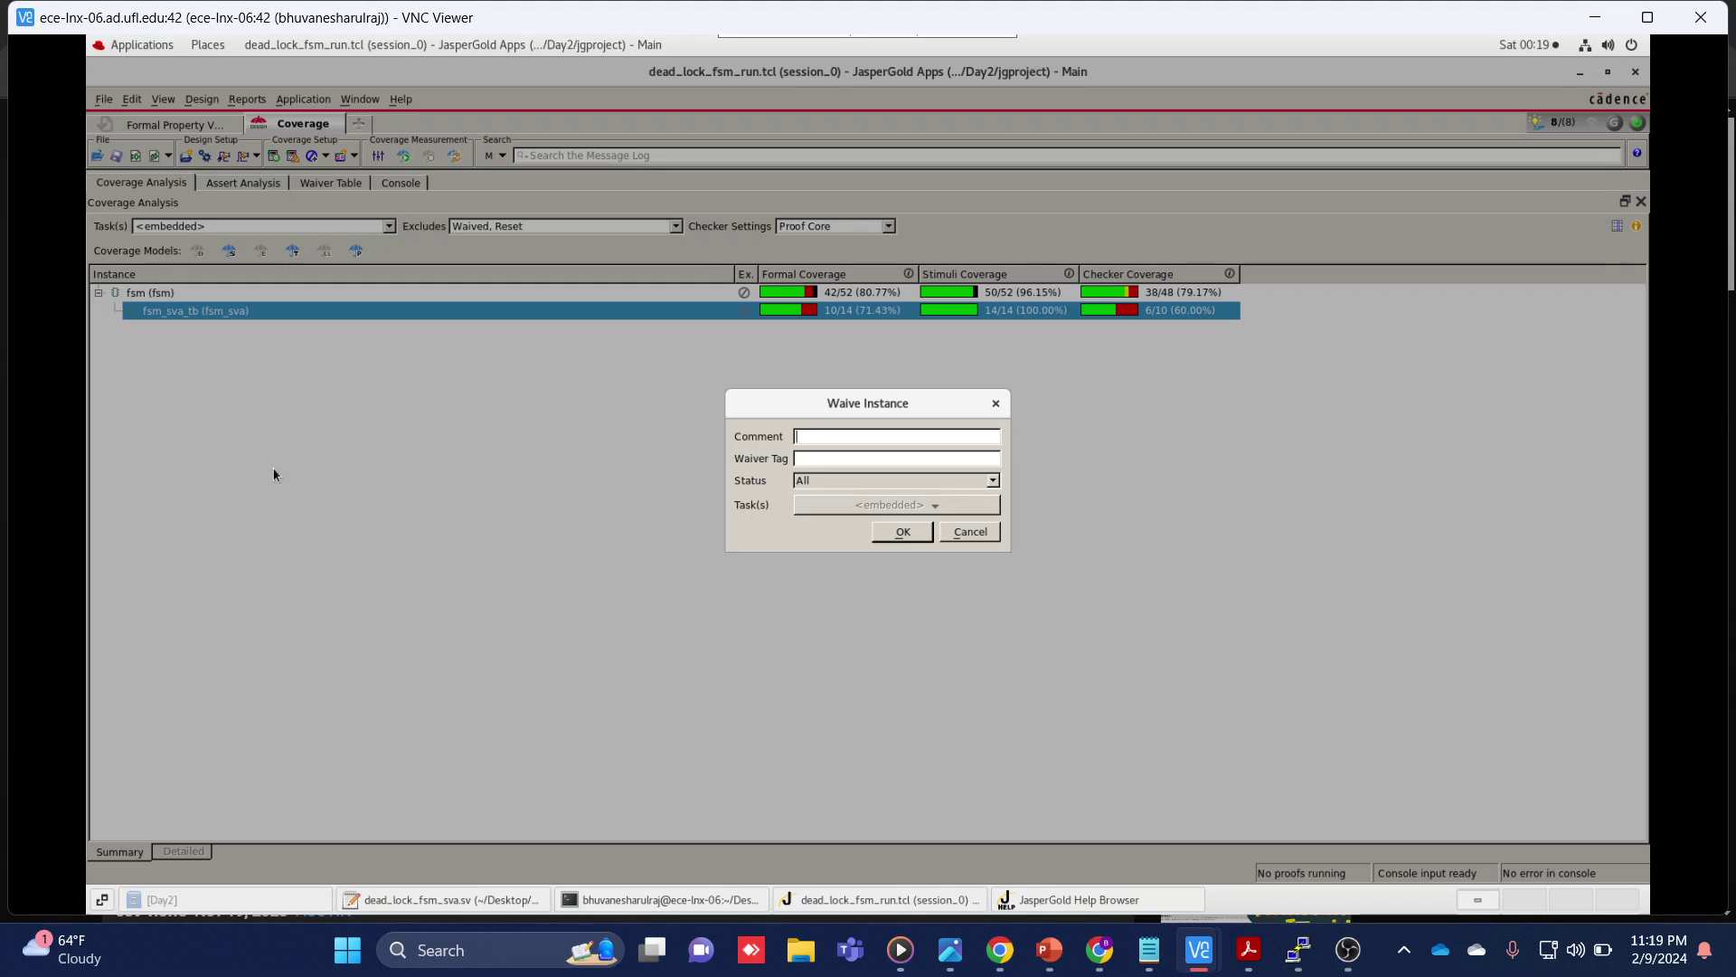
{"action": "left_click", "coordinate": [891, 534]}
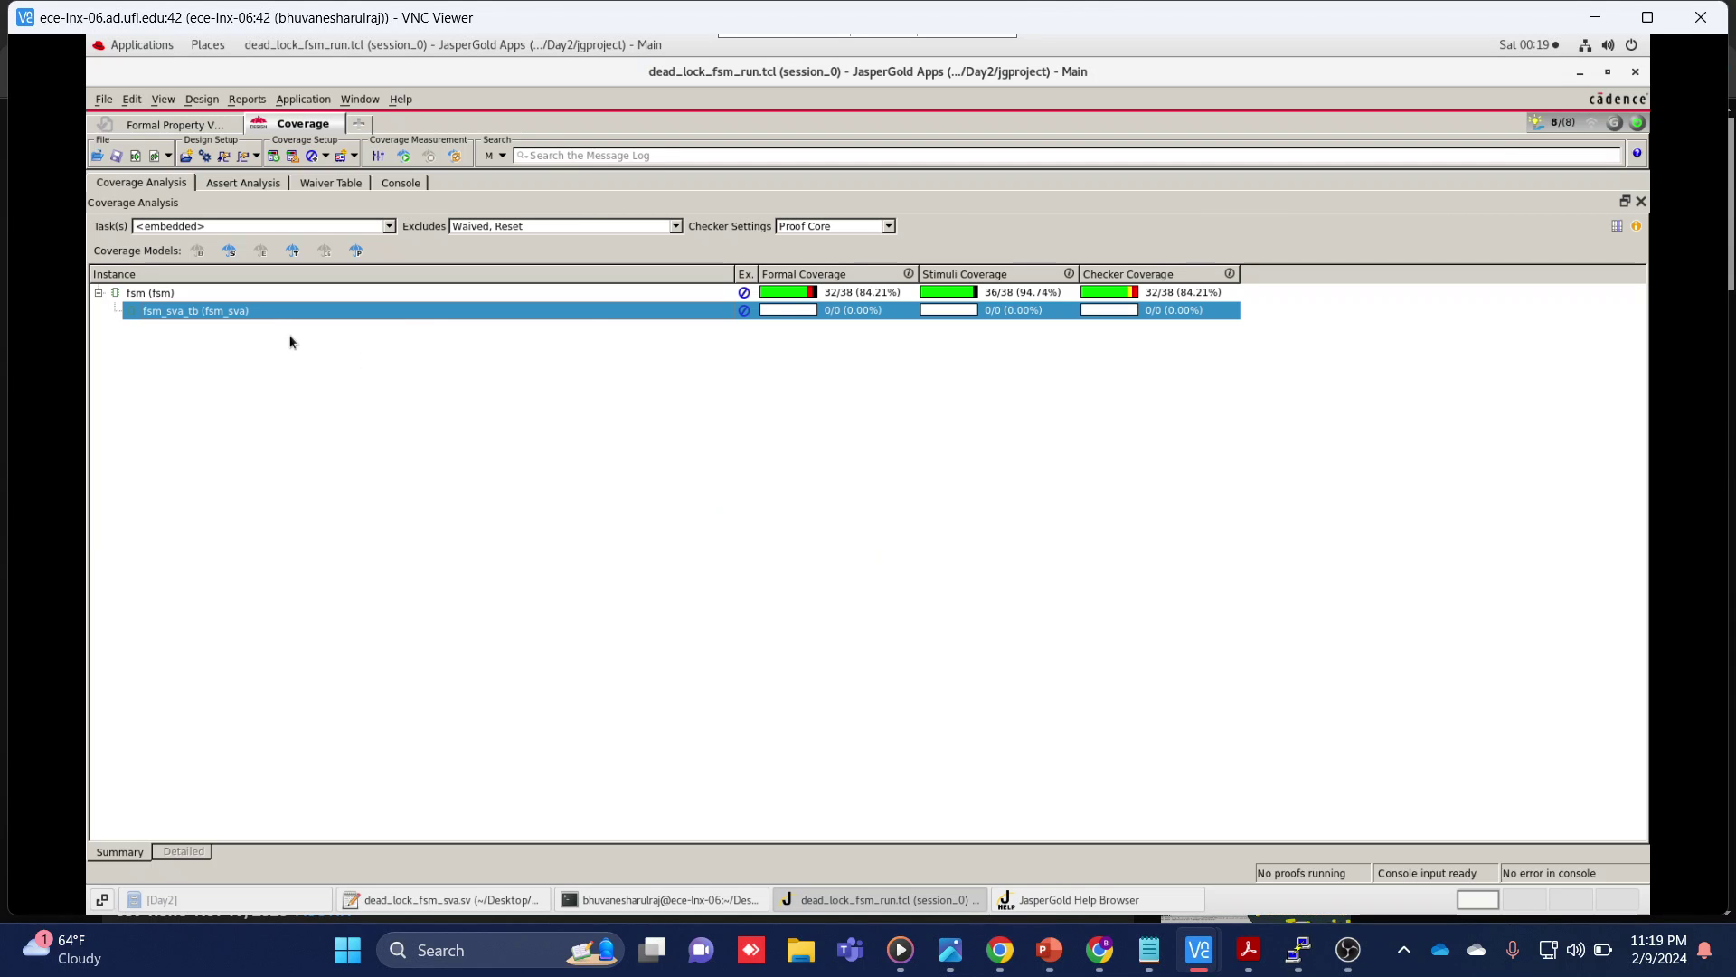
Open the Branch Analysis of the fsm instance and compare it with the coverage summary
{"action": "left_click", "coordinate": [174, 294]}
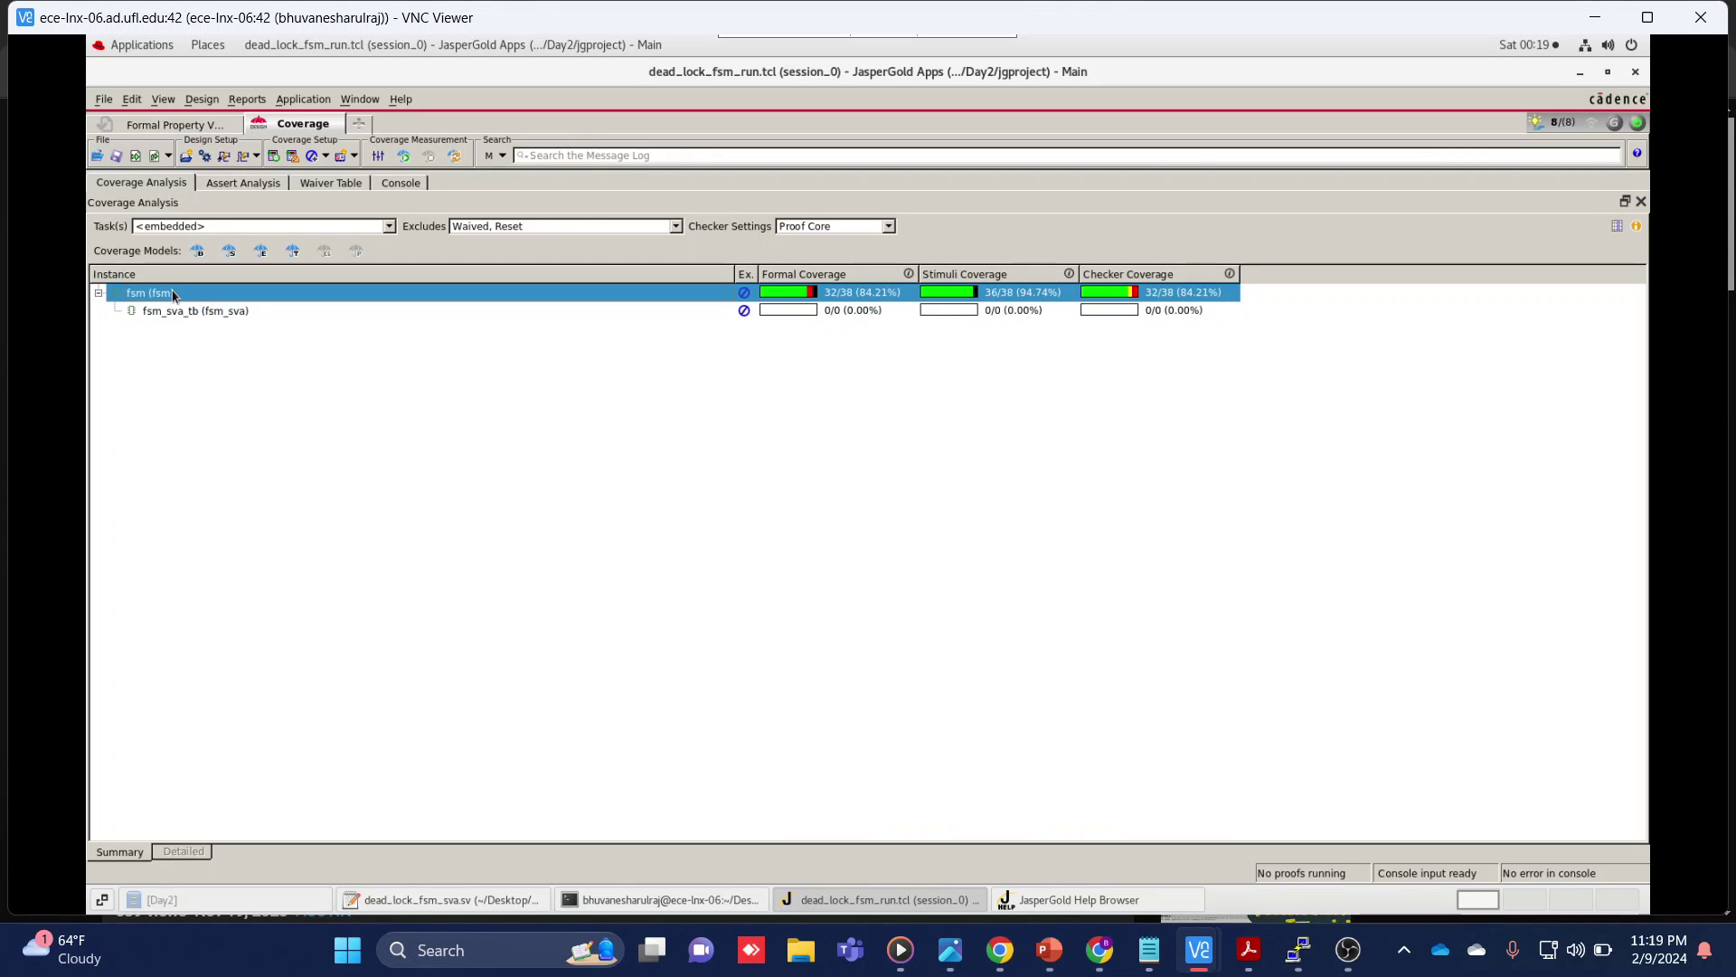
{"action": "double_click", "coordinate": [202, 293]}
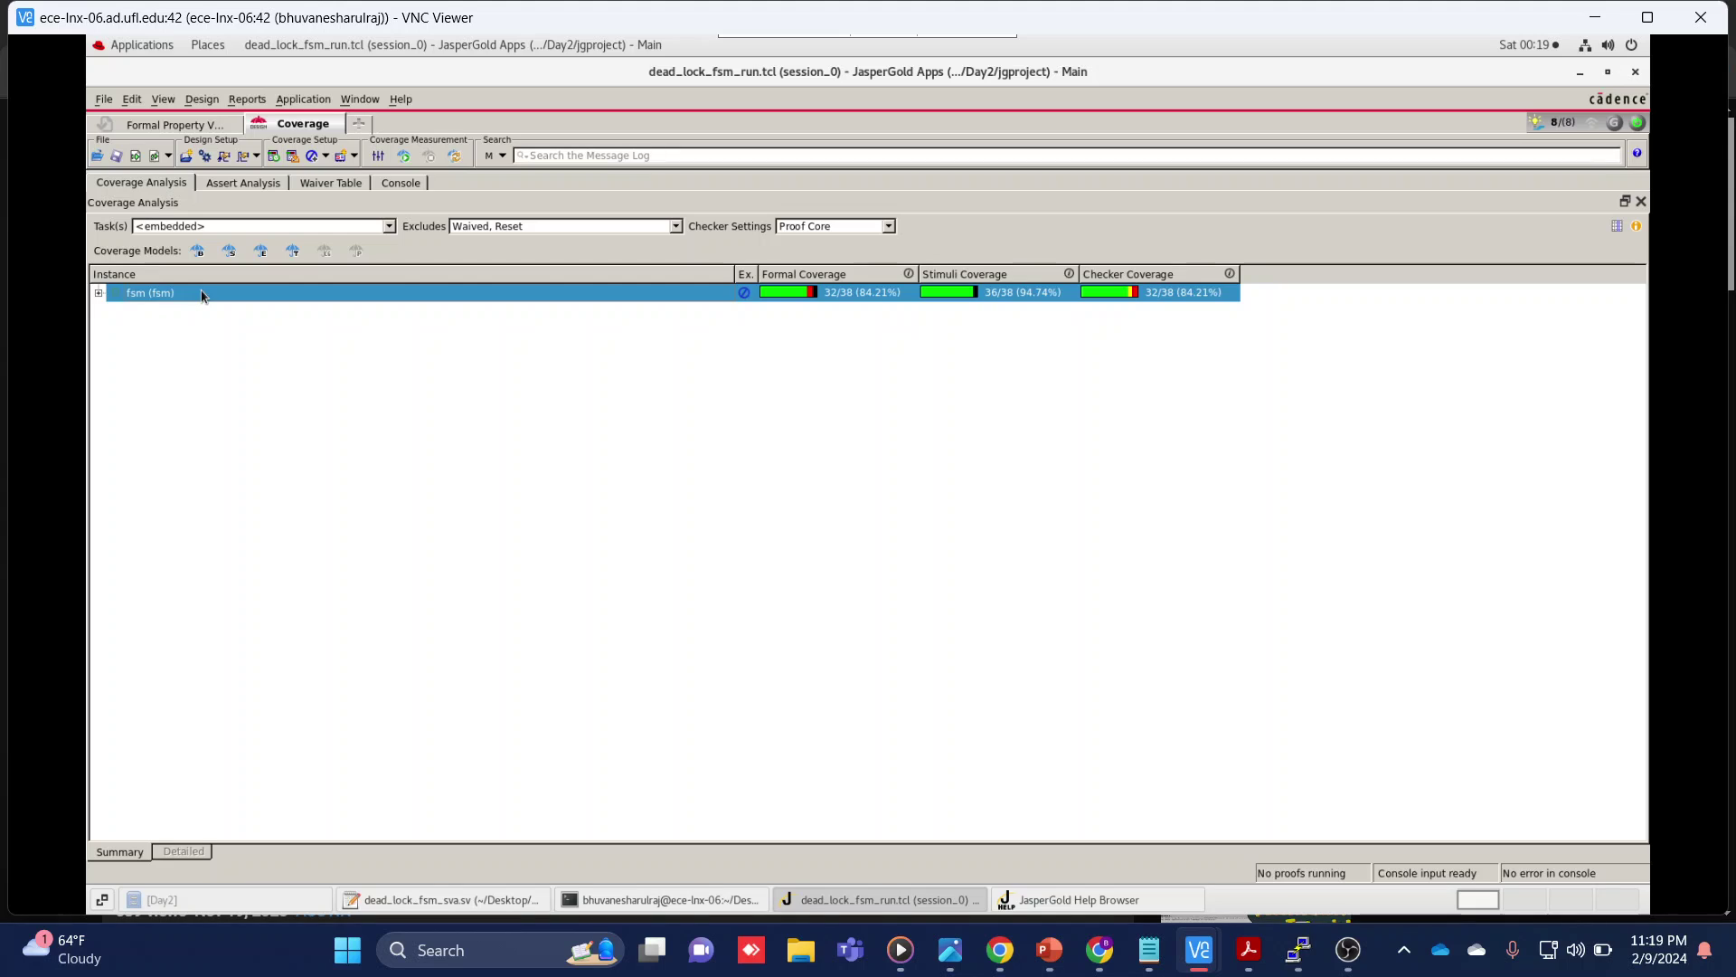
{"action": "double_click", "coordinate": [202, 294]}
{"action": "right_click", "coordinate": [202, 294]}
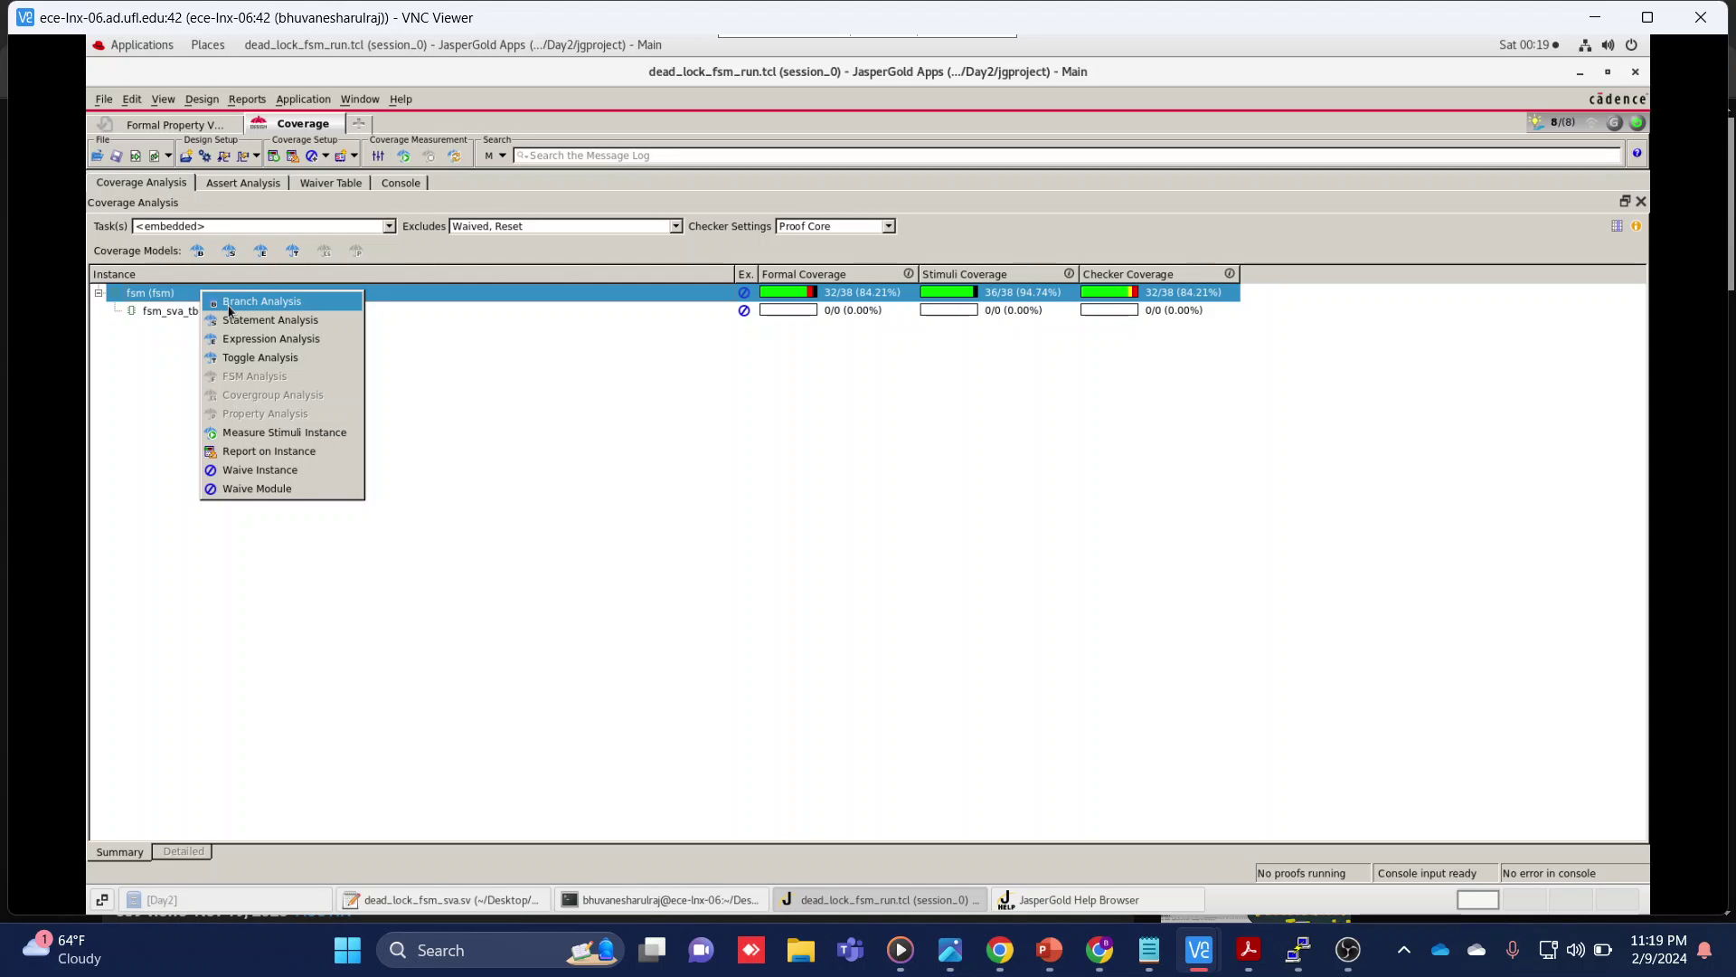
{"action": "left_click", "coordinate": [229, 312]}
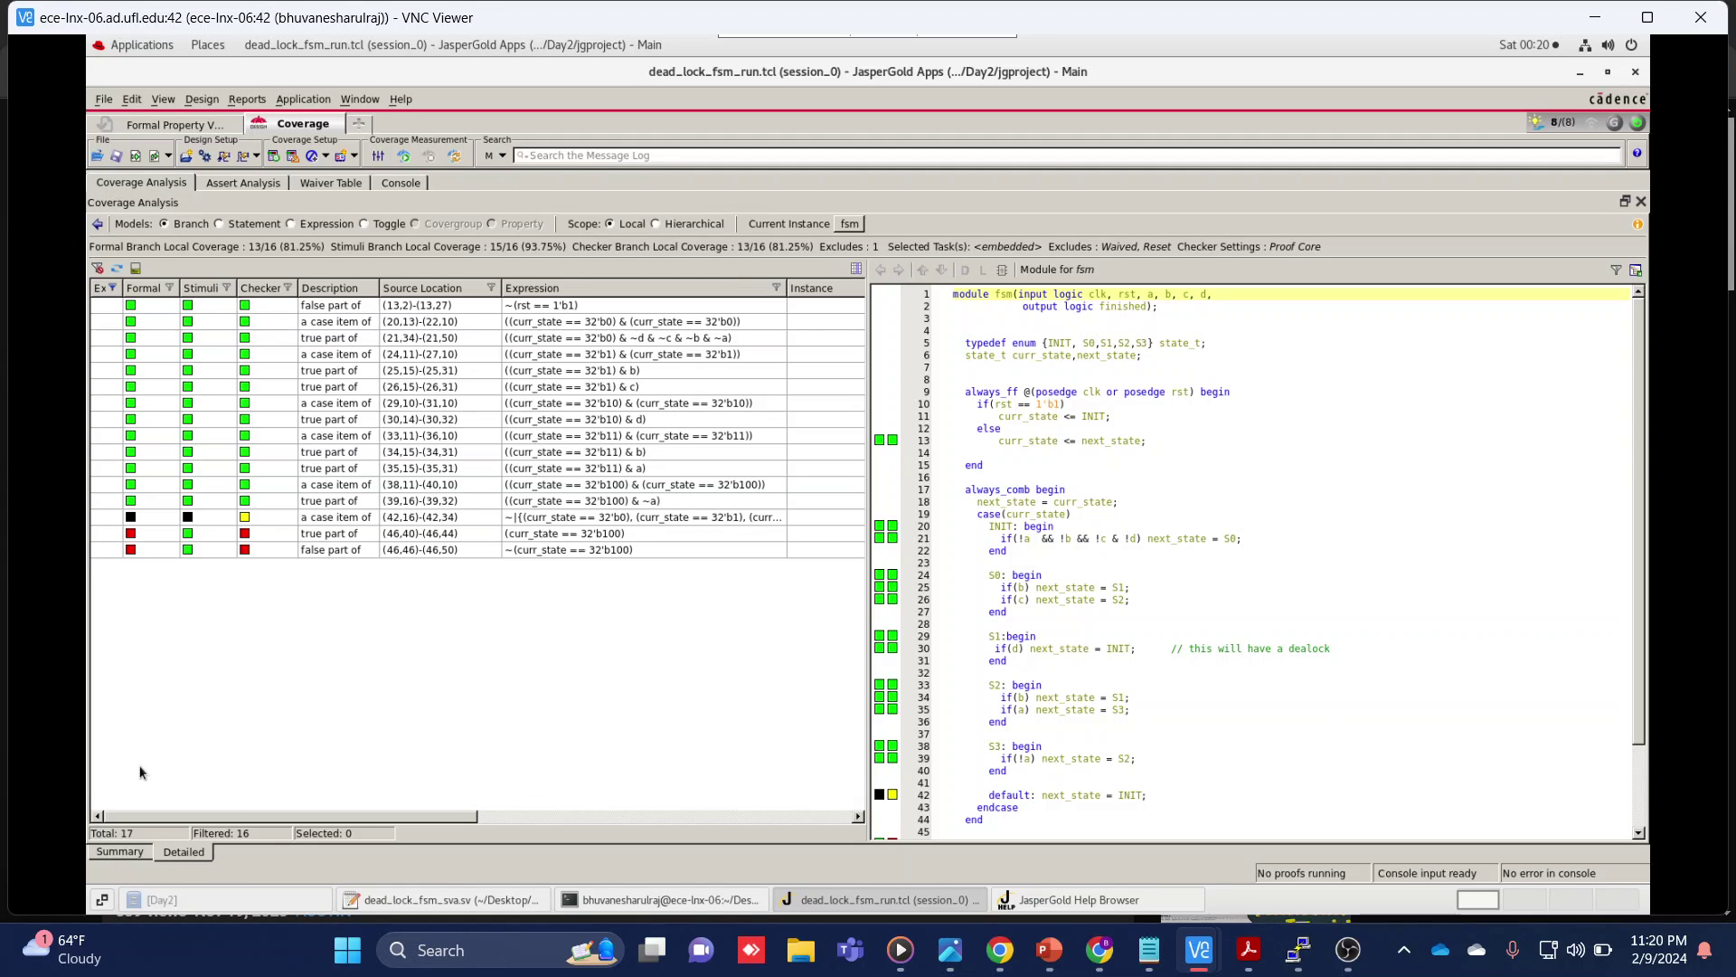
{"action": "left_click", "coordinate": [116, 853]}
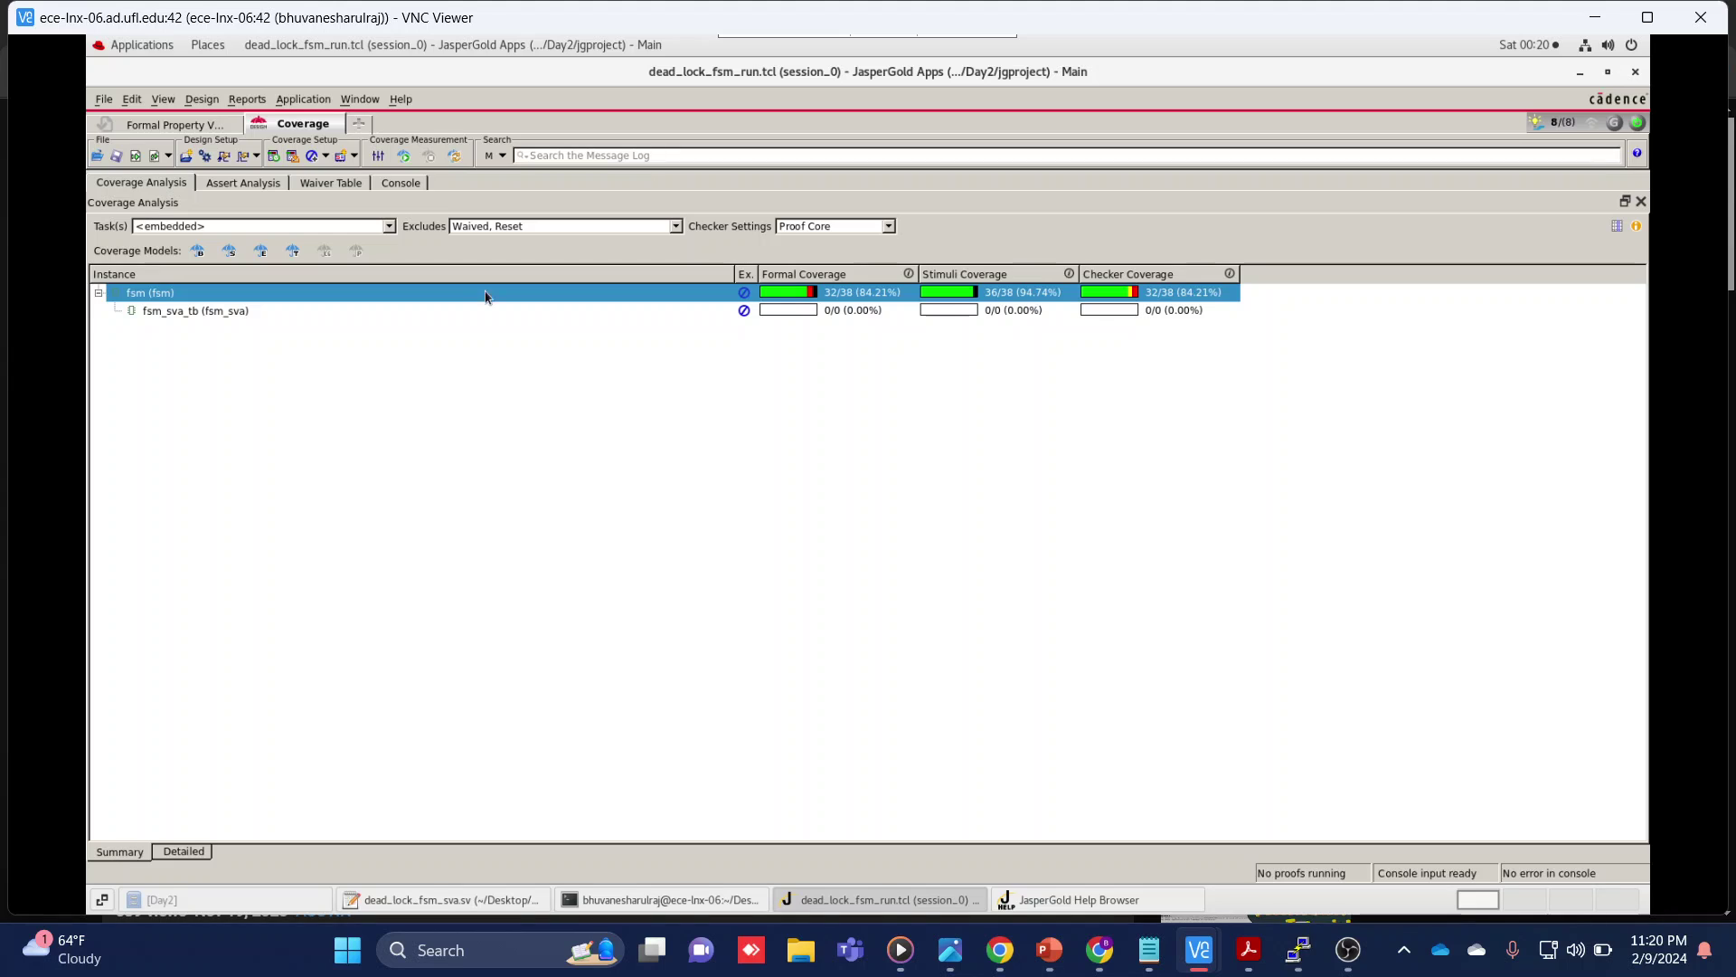
{"action": "left_click", "coordinate": [186, 854]}
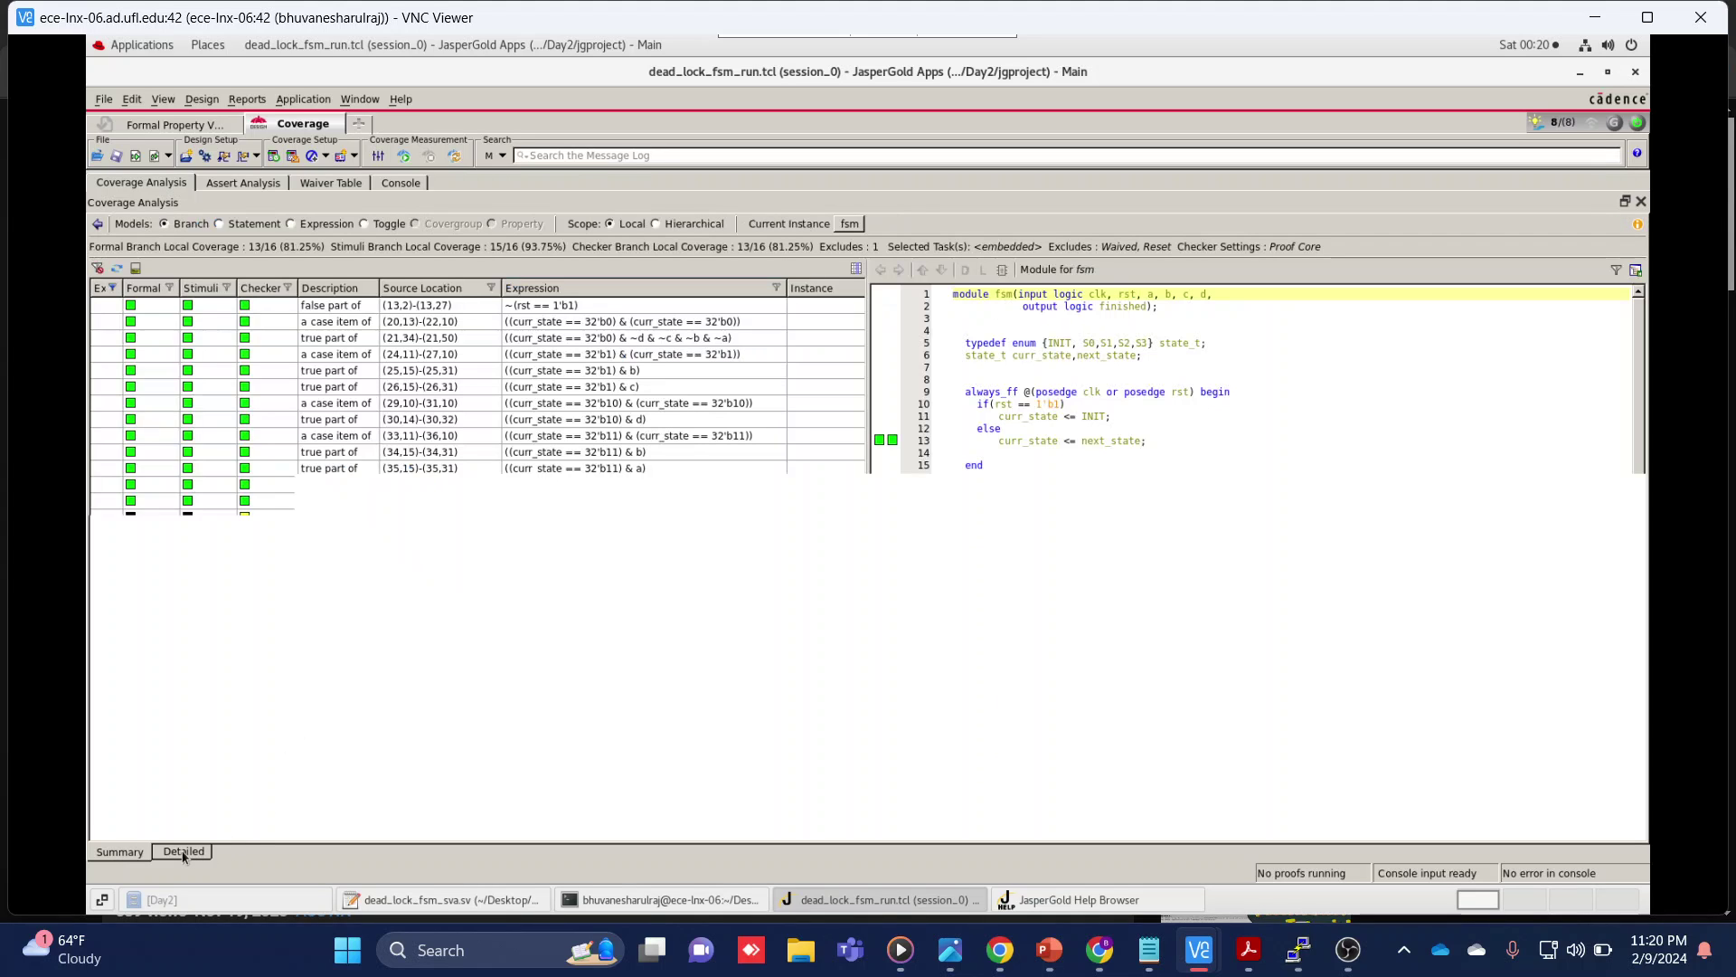
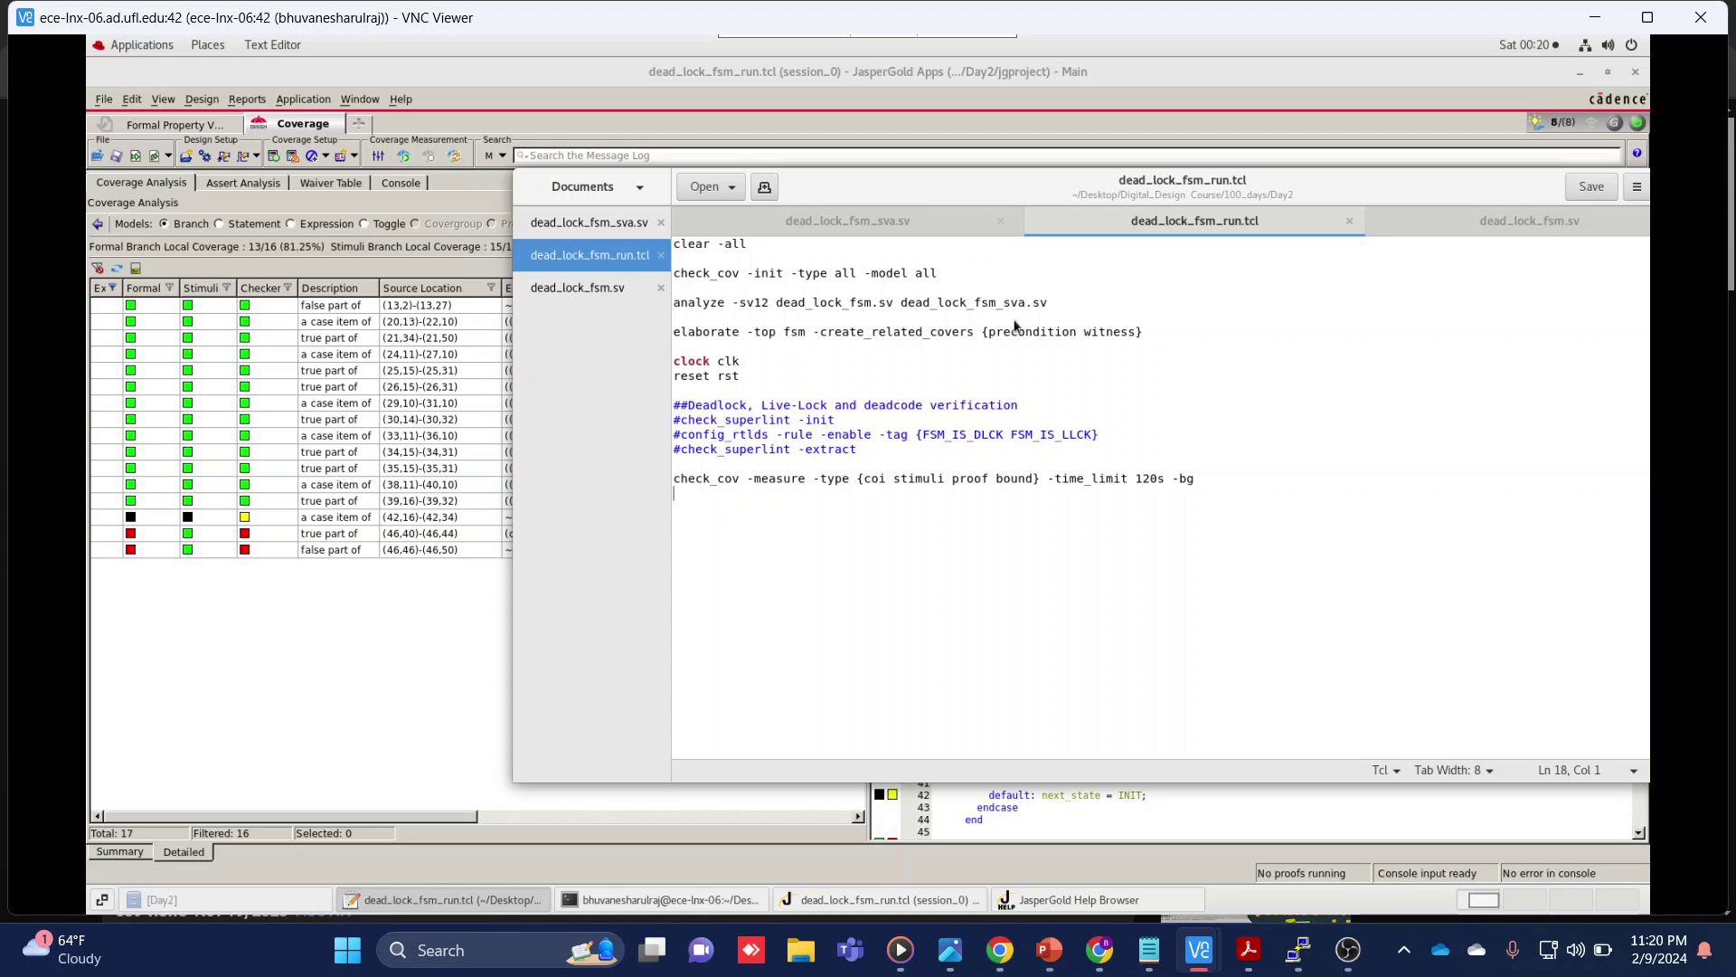
In dead_lock_fsm_run.tcl, try replacing the check_cov -init model value all with {}, restore all, and save the file
{"action": "left_click", "coordinate": [940, 273]}
{"action": "key", "text": "BackSpace"}
{"action": "key", "text": "BackSpace"}
{"action": "key", "text": "BackSpace"}
{"action": "type", "text": "{}"}
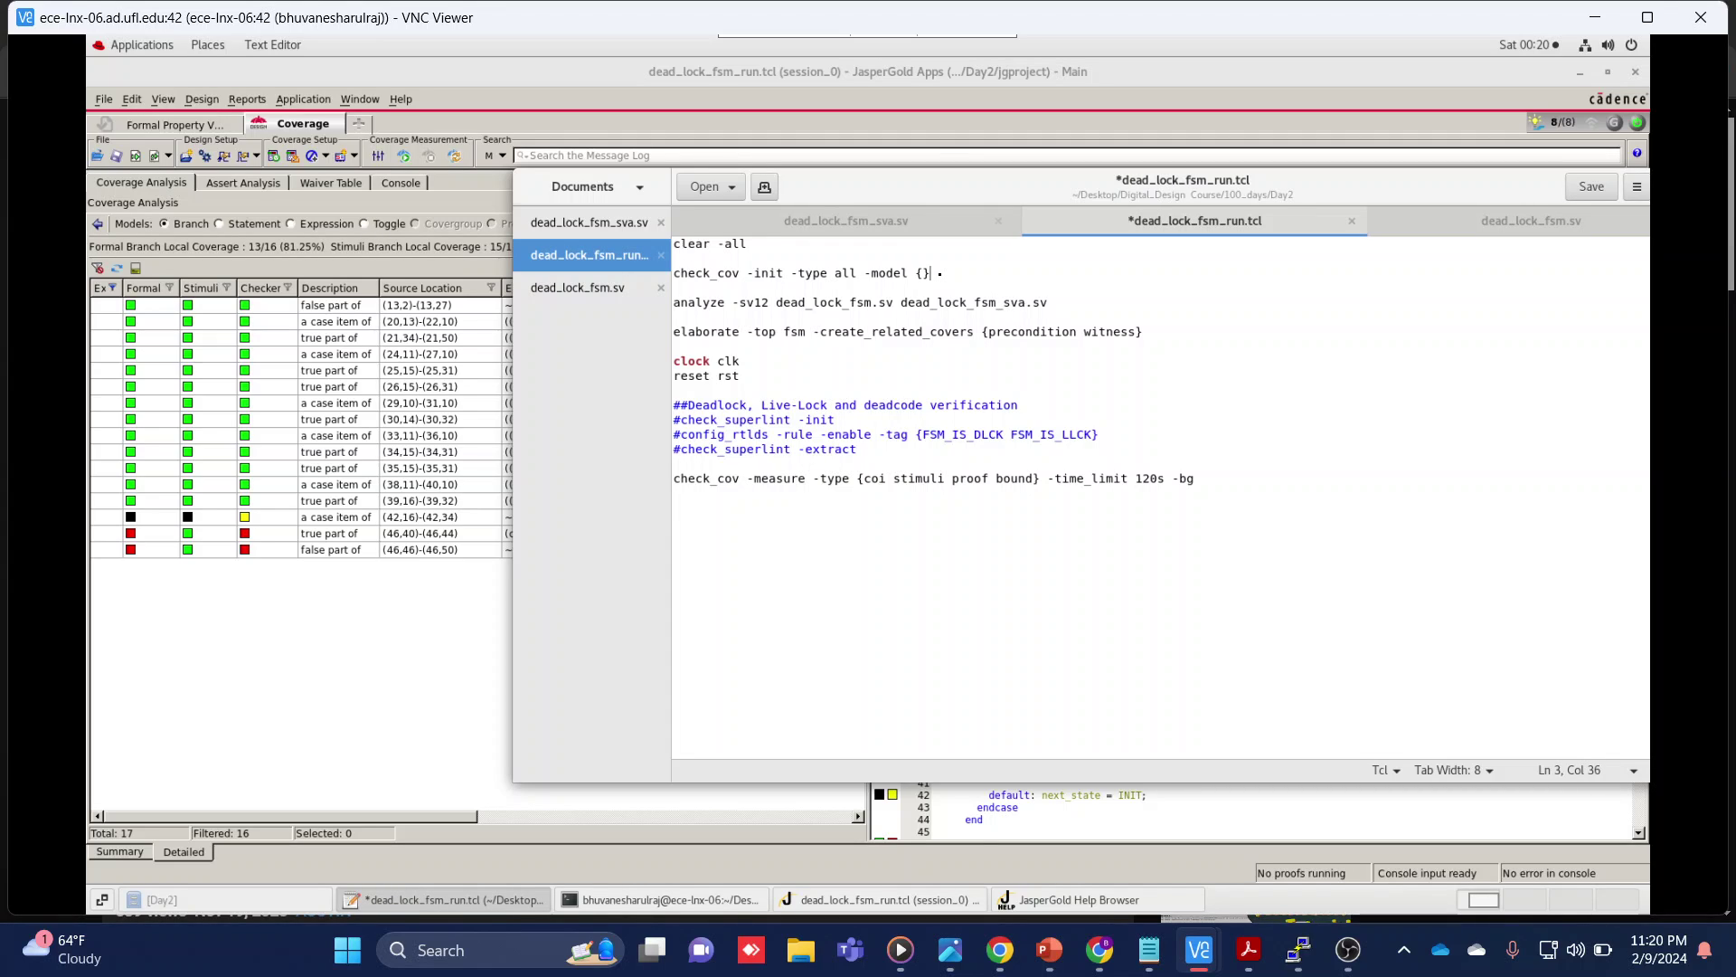
{"action": "key", "text": "BackSpace"}
{"action": "type", "text": "all"}
{"action": "key", "text": "BackSpace"}
{"action": "key", "text": "BackSpace"}
{"action": "key", "text": "BackSpace"}
{"action": "type", "text": "{}"}
{"action": "key", "text": "ctrl+z"}
{"action": "key", "text": "ctrl+s"}
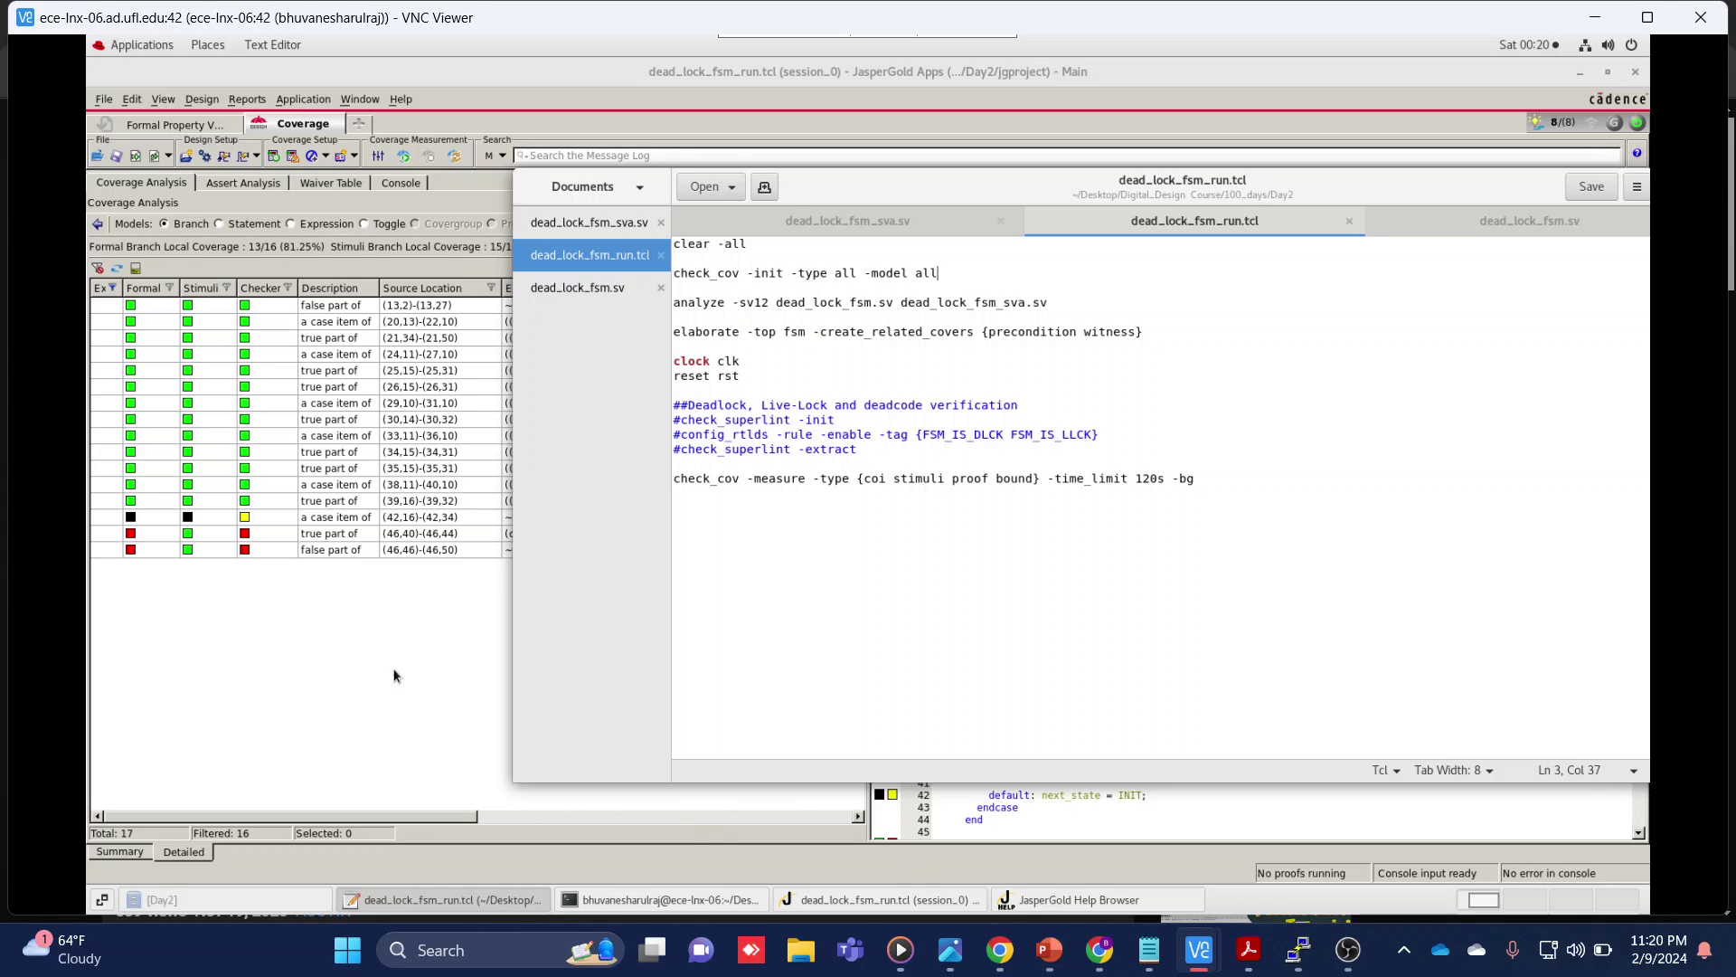
Switch to JasperGold and examine the true and false branch items of the finished assignment on source line 46
{"action": "left_click", "coordinate": [394, 676]}
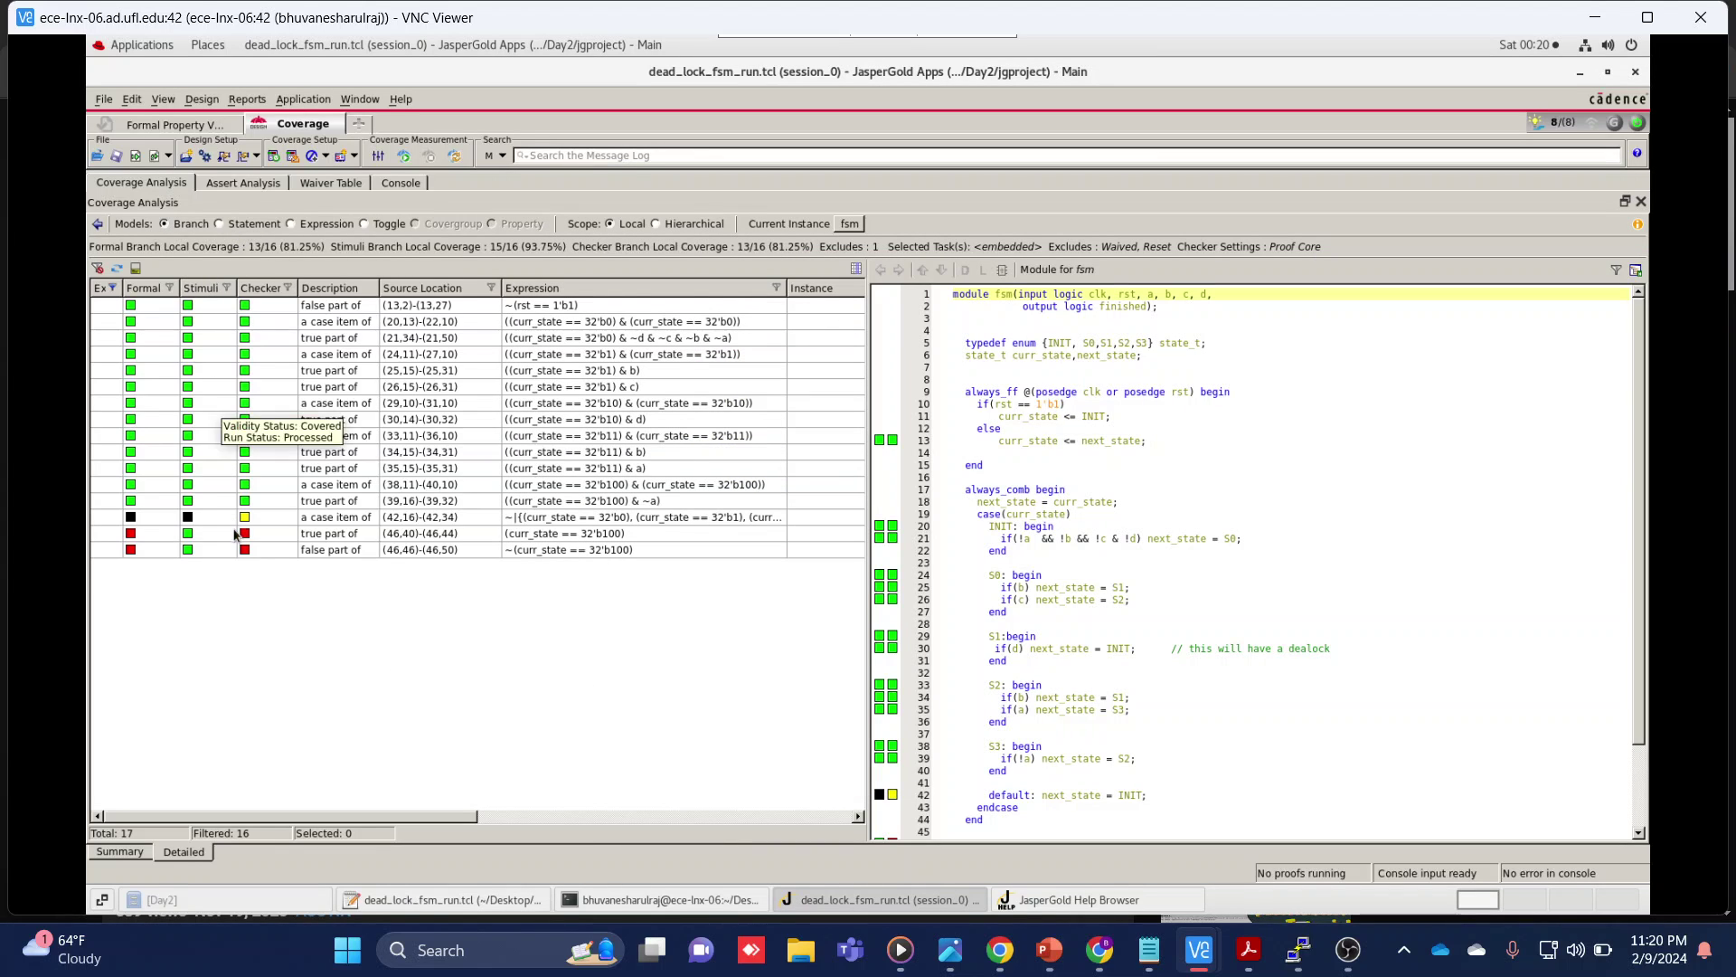
{"action": "left_click", "coordinate": [272, 535]}
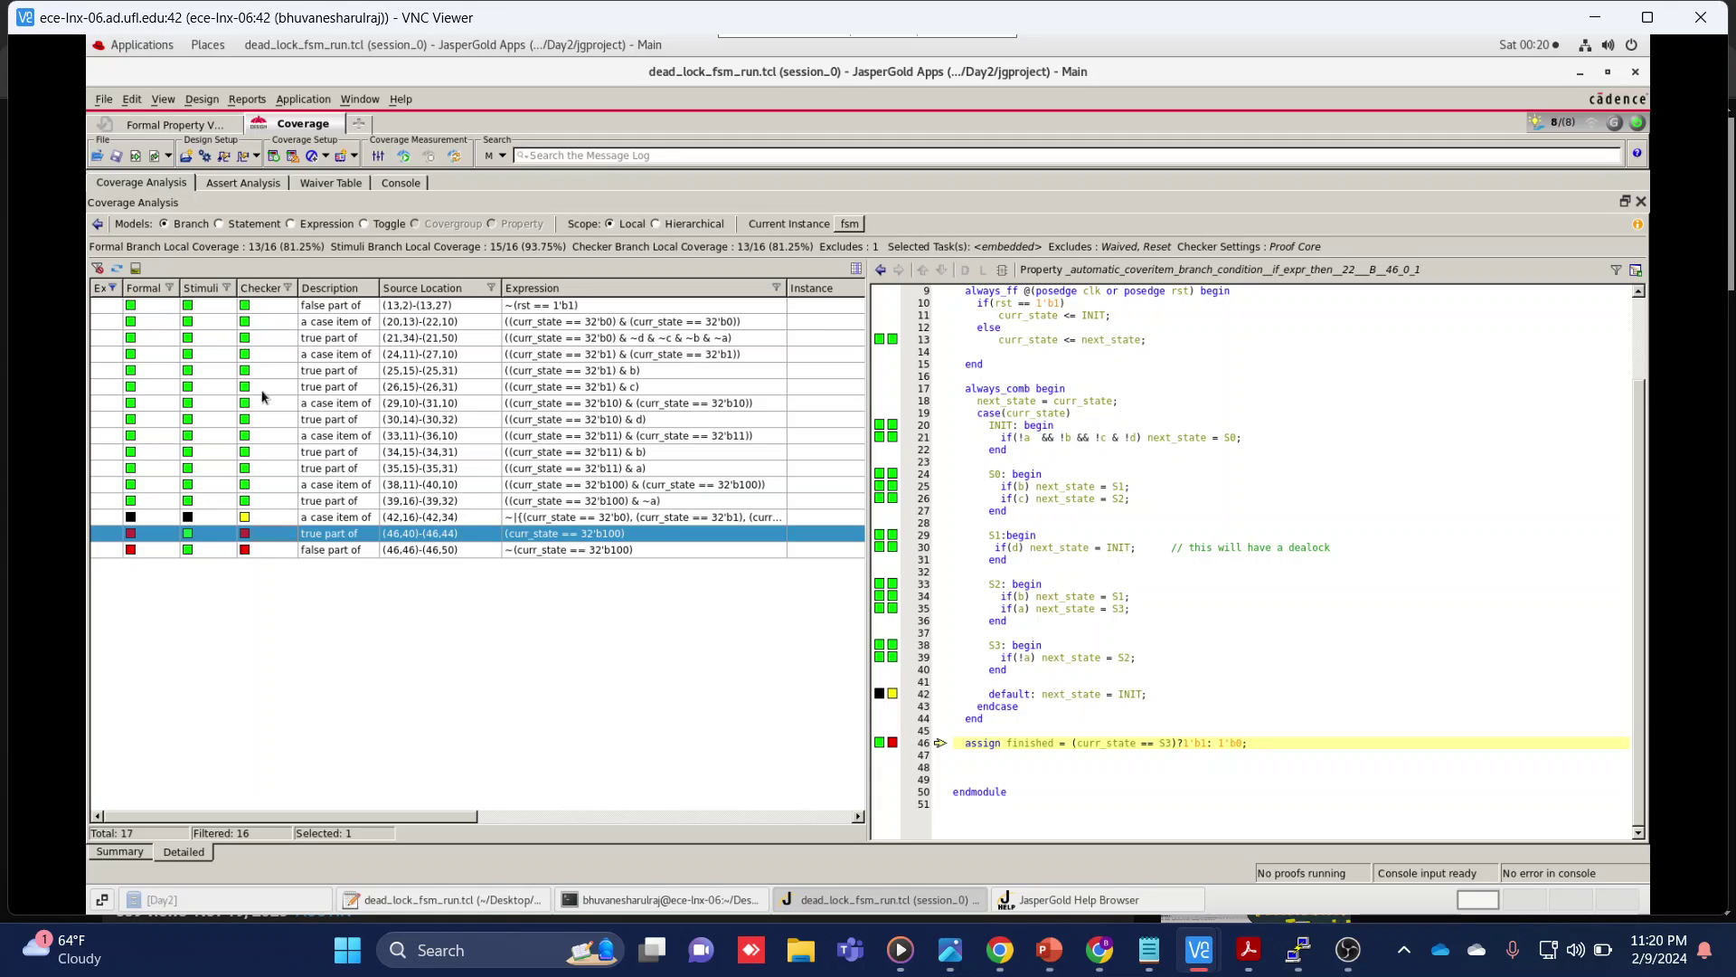
{"action": "left_click", "coordinate": [283, 551]}
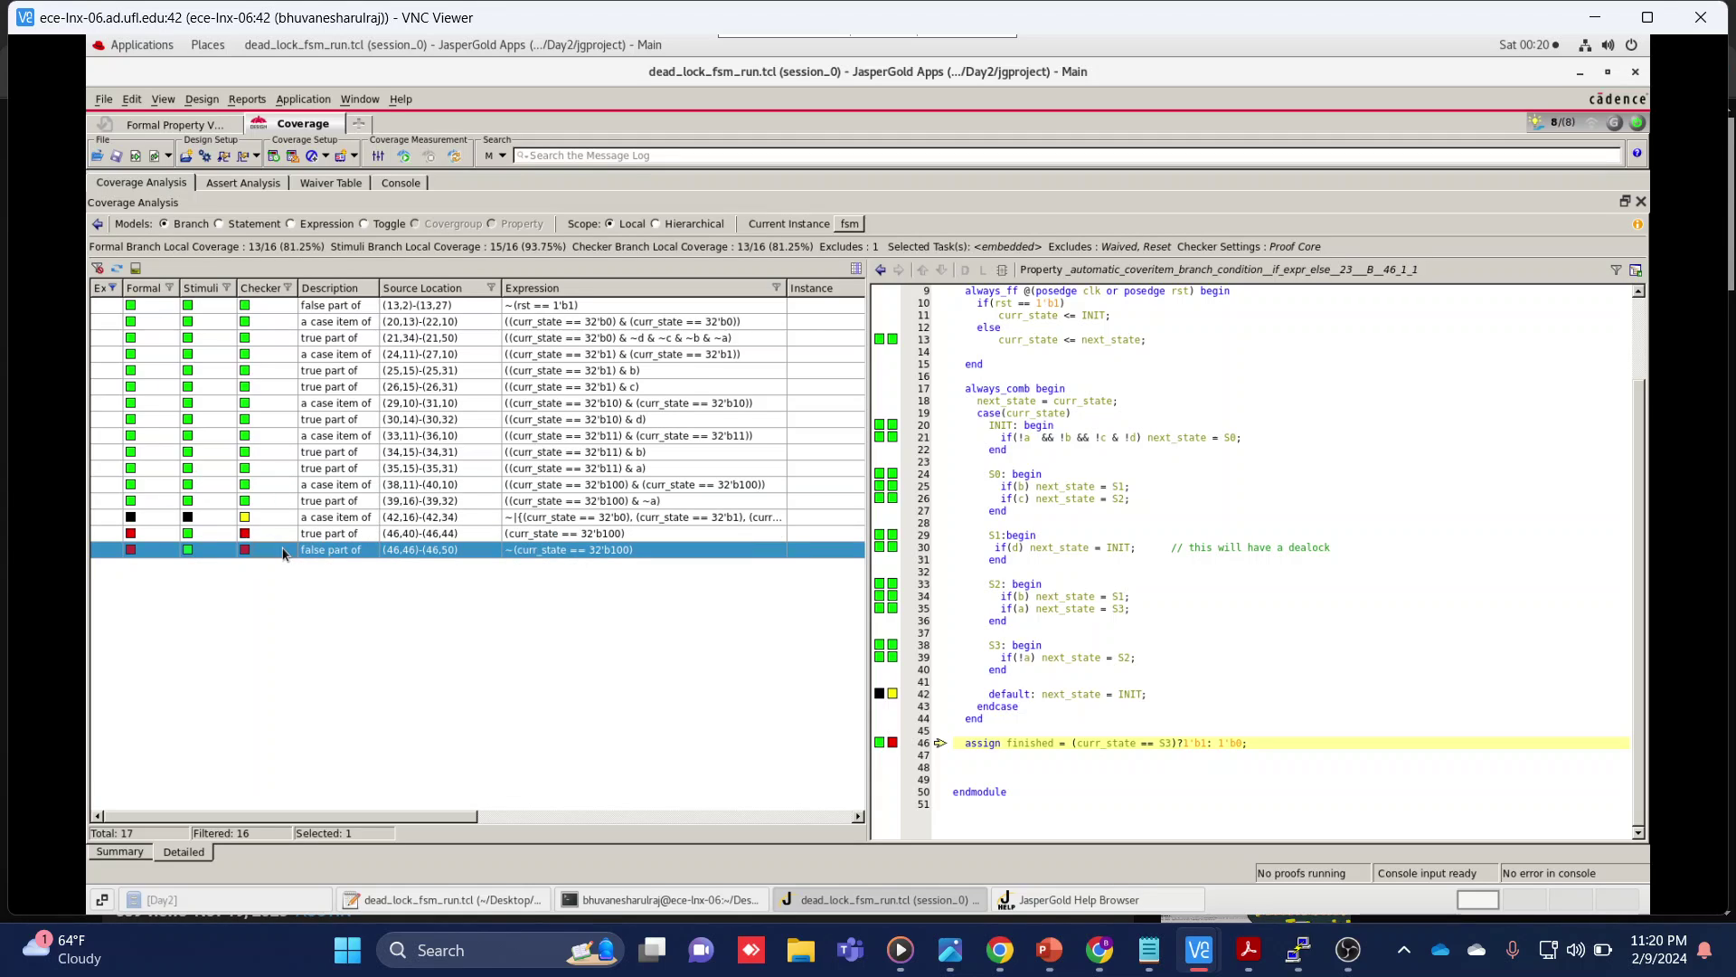
{"action": "left_click", "coordinate": [284, 535]}
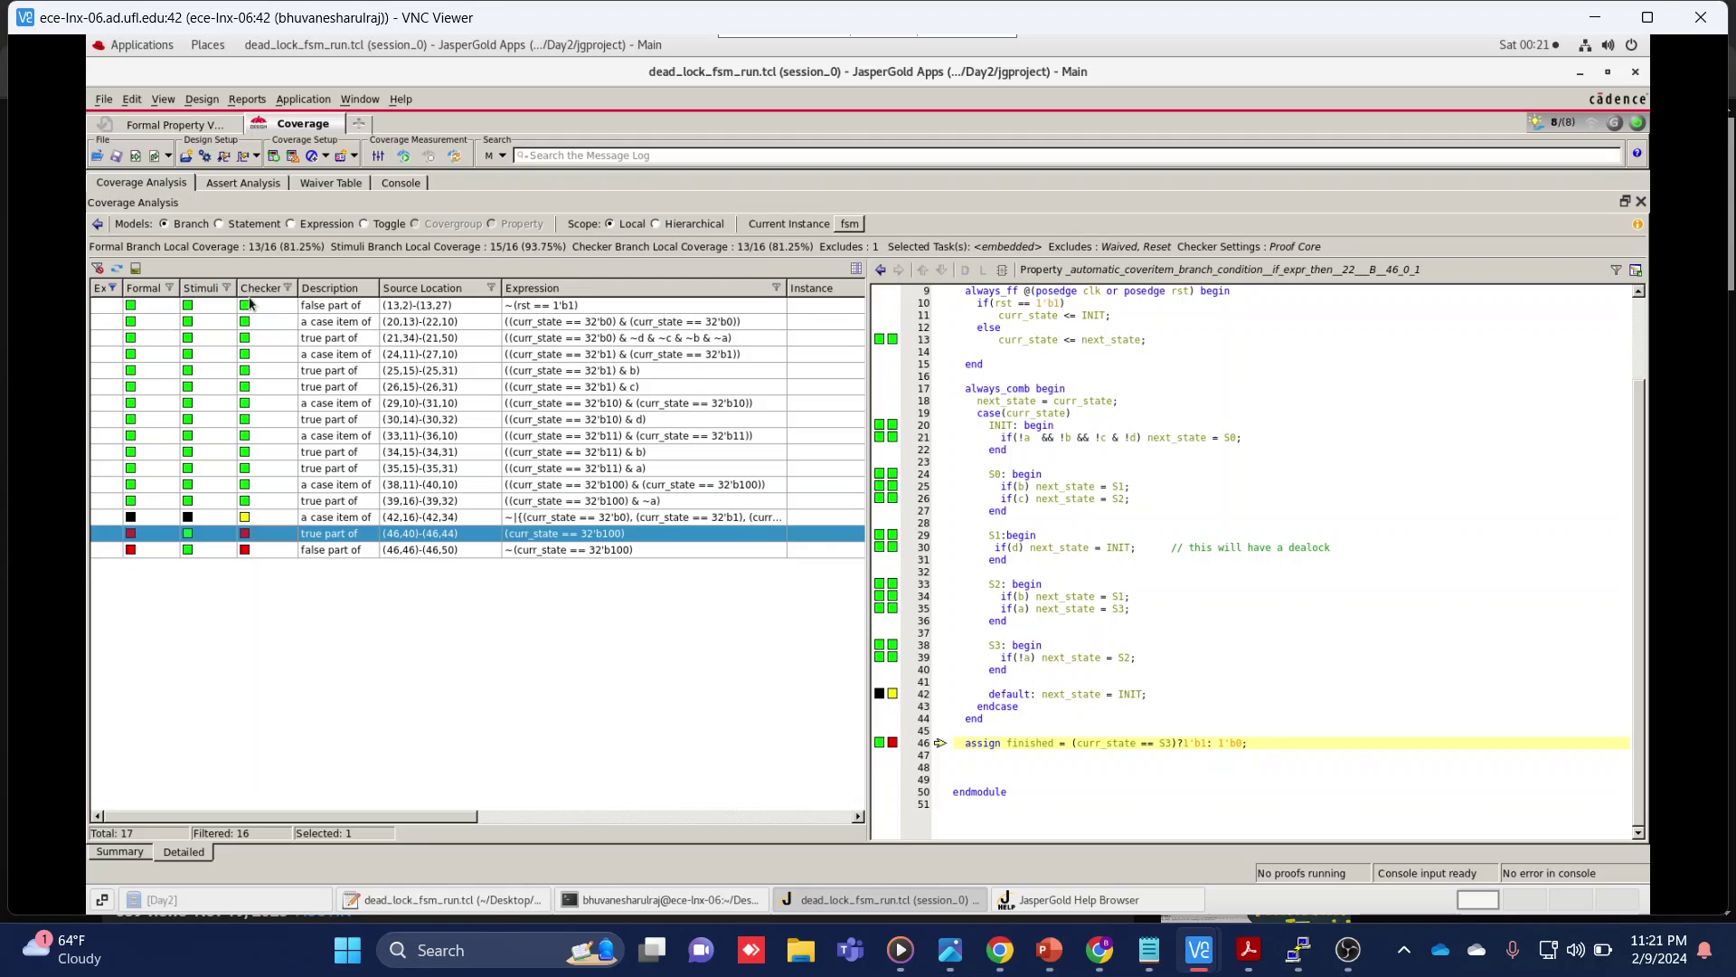
Examine the statement, expression and toggle coverage of fsm, including the continuous statement and the finished signal, and return to the summary
{"action": "left_click", "coordinate": [227, 226]}
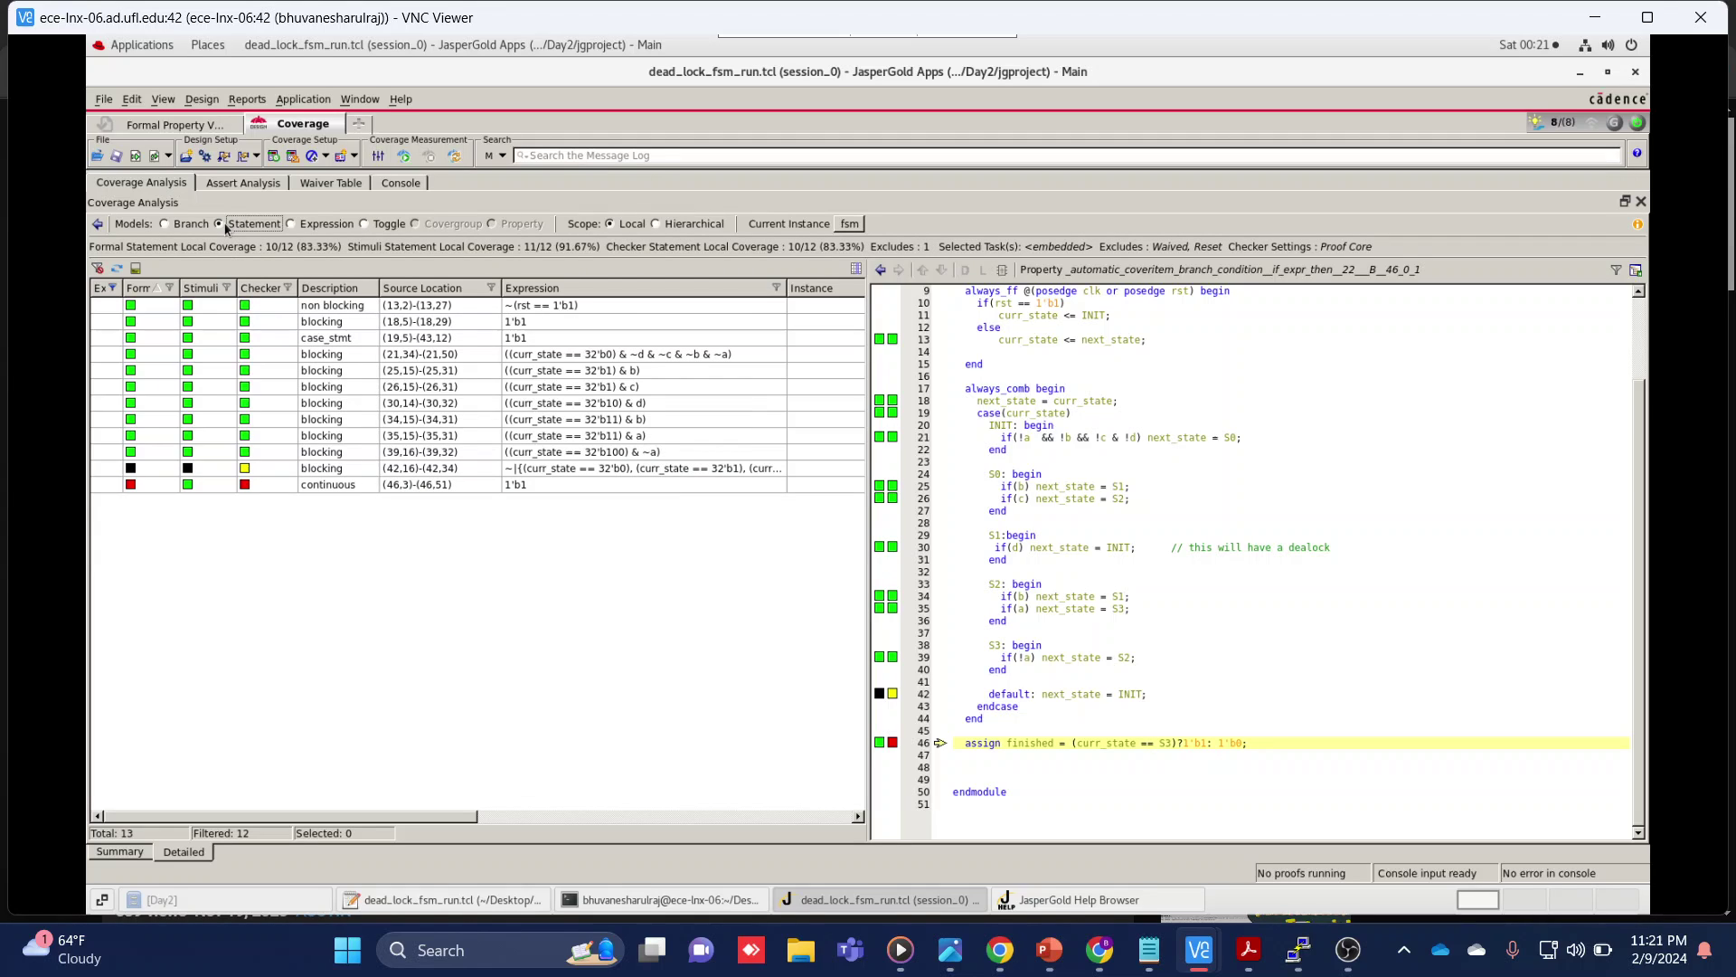
{"action": "left_click", "coordinate": [316, 488]}
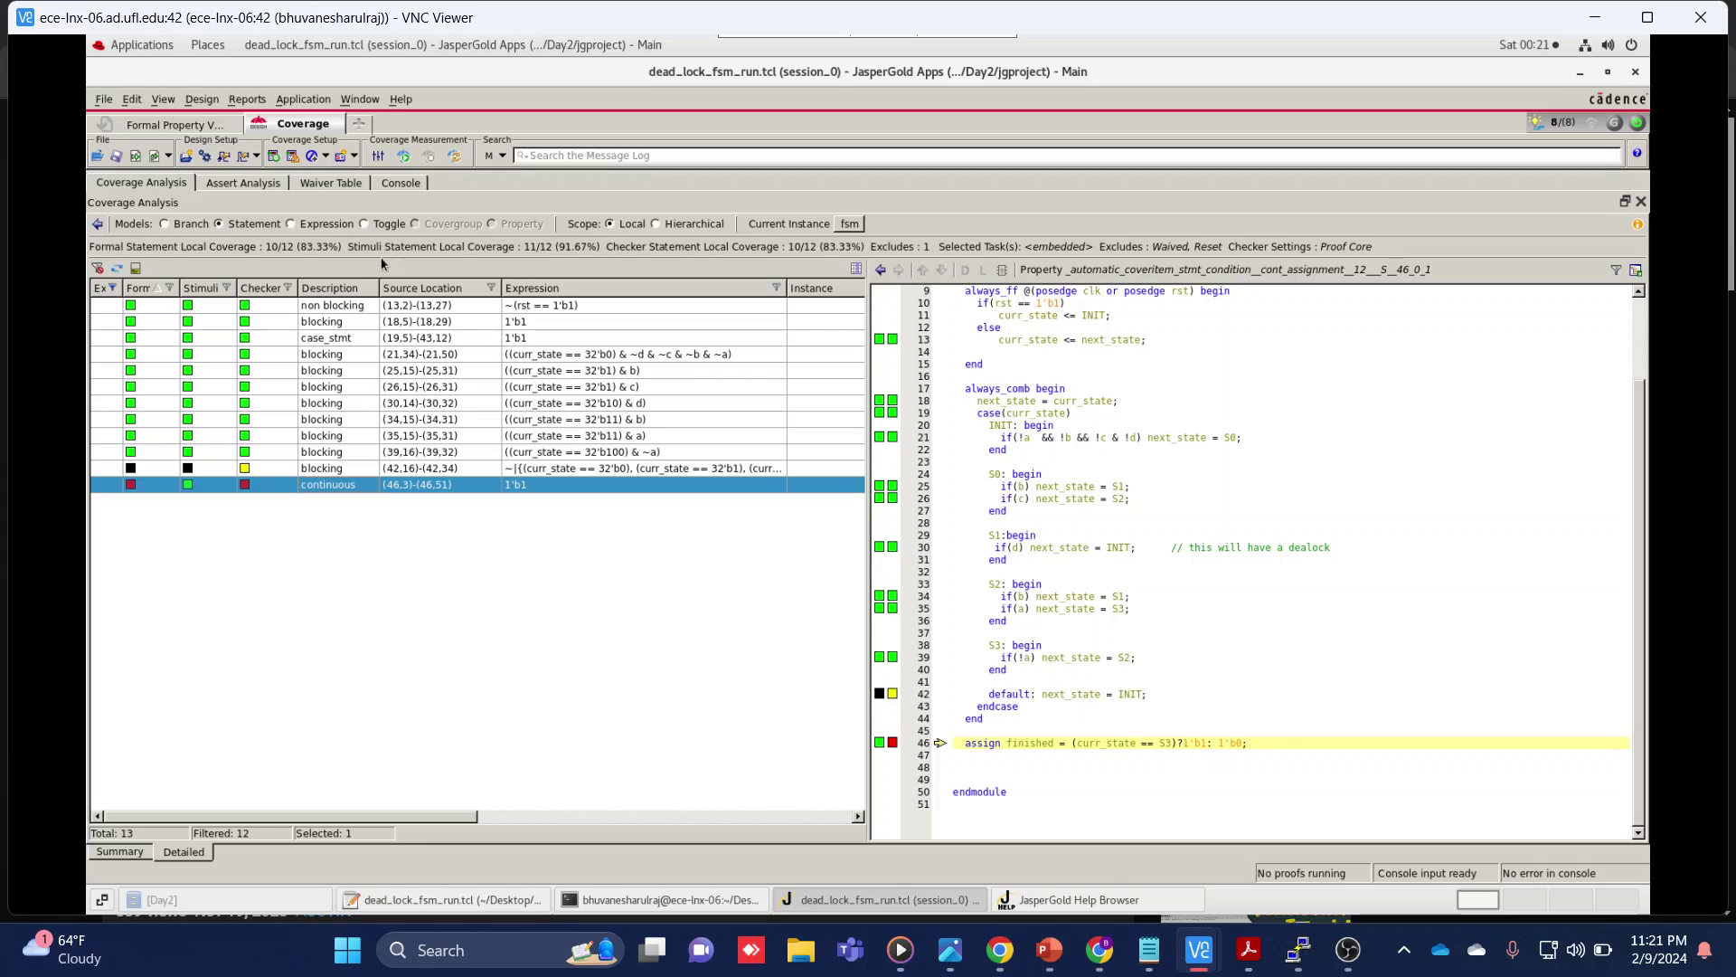
{"action": "left_click", "coordinate": [307, 226]}
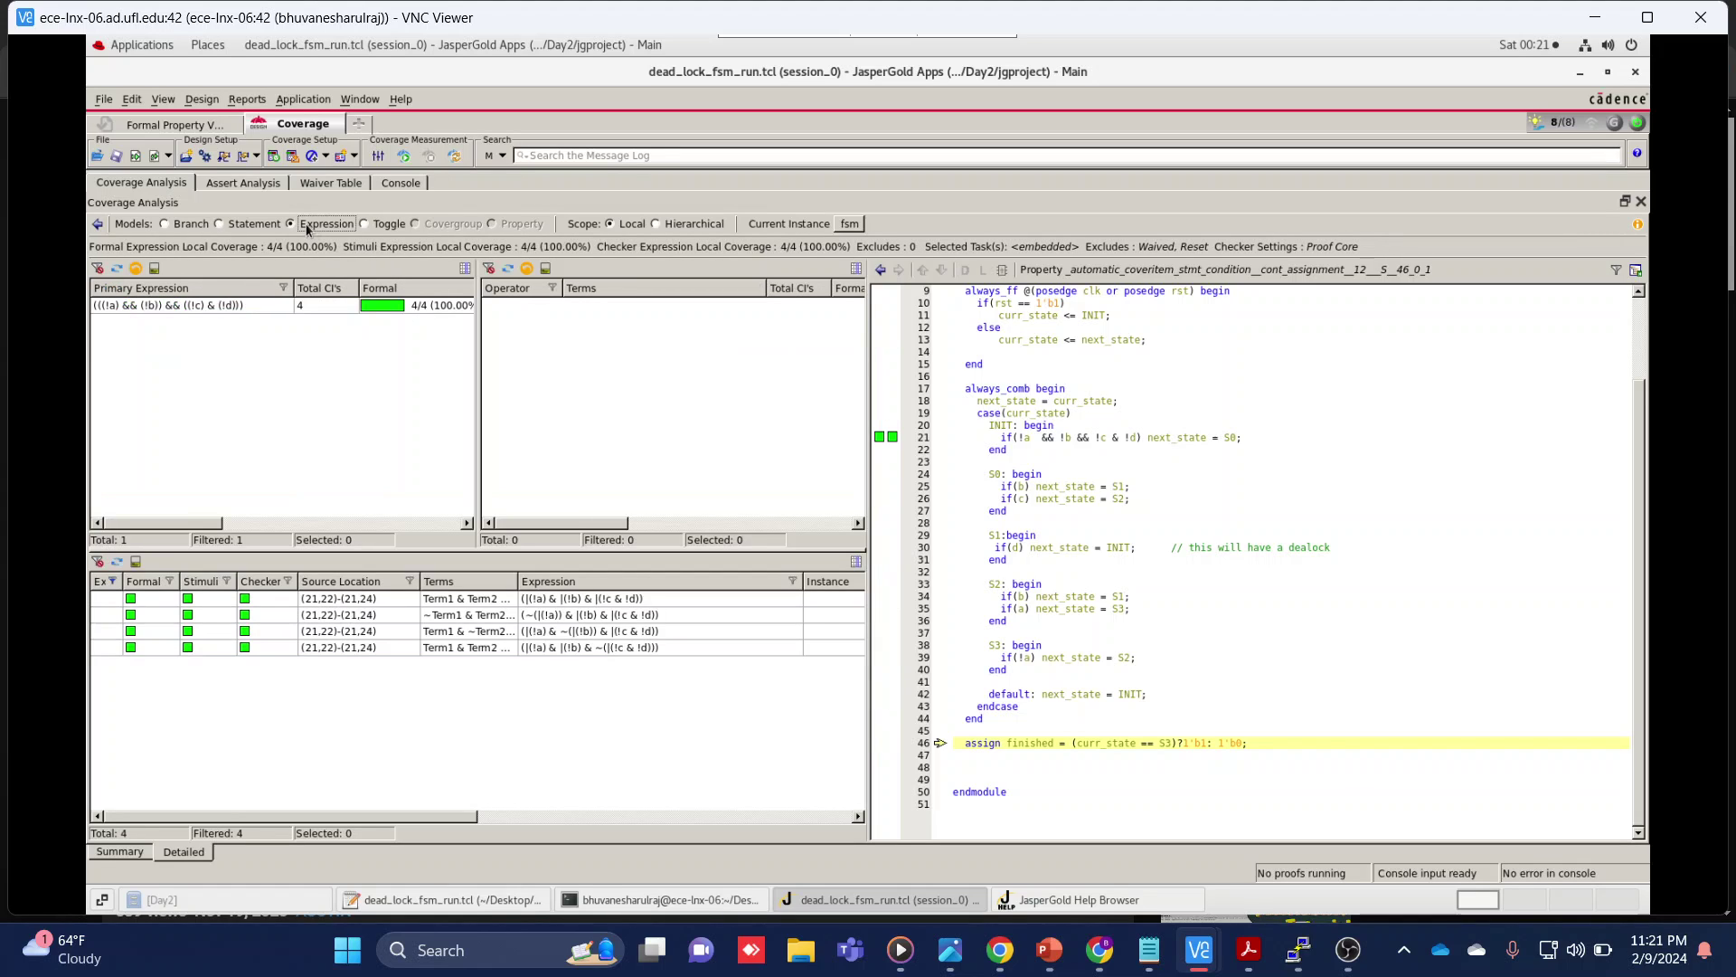
{"action": "left_click", "coordinate": [364, 225]}
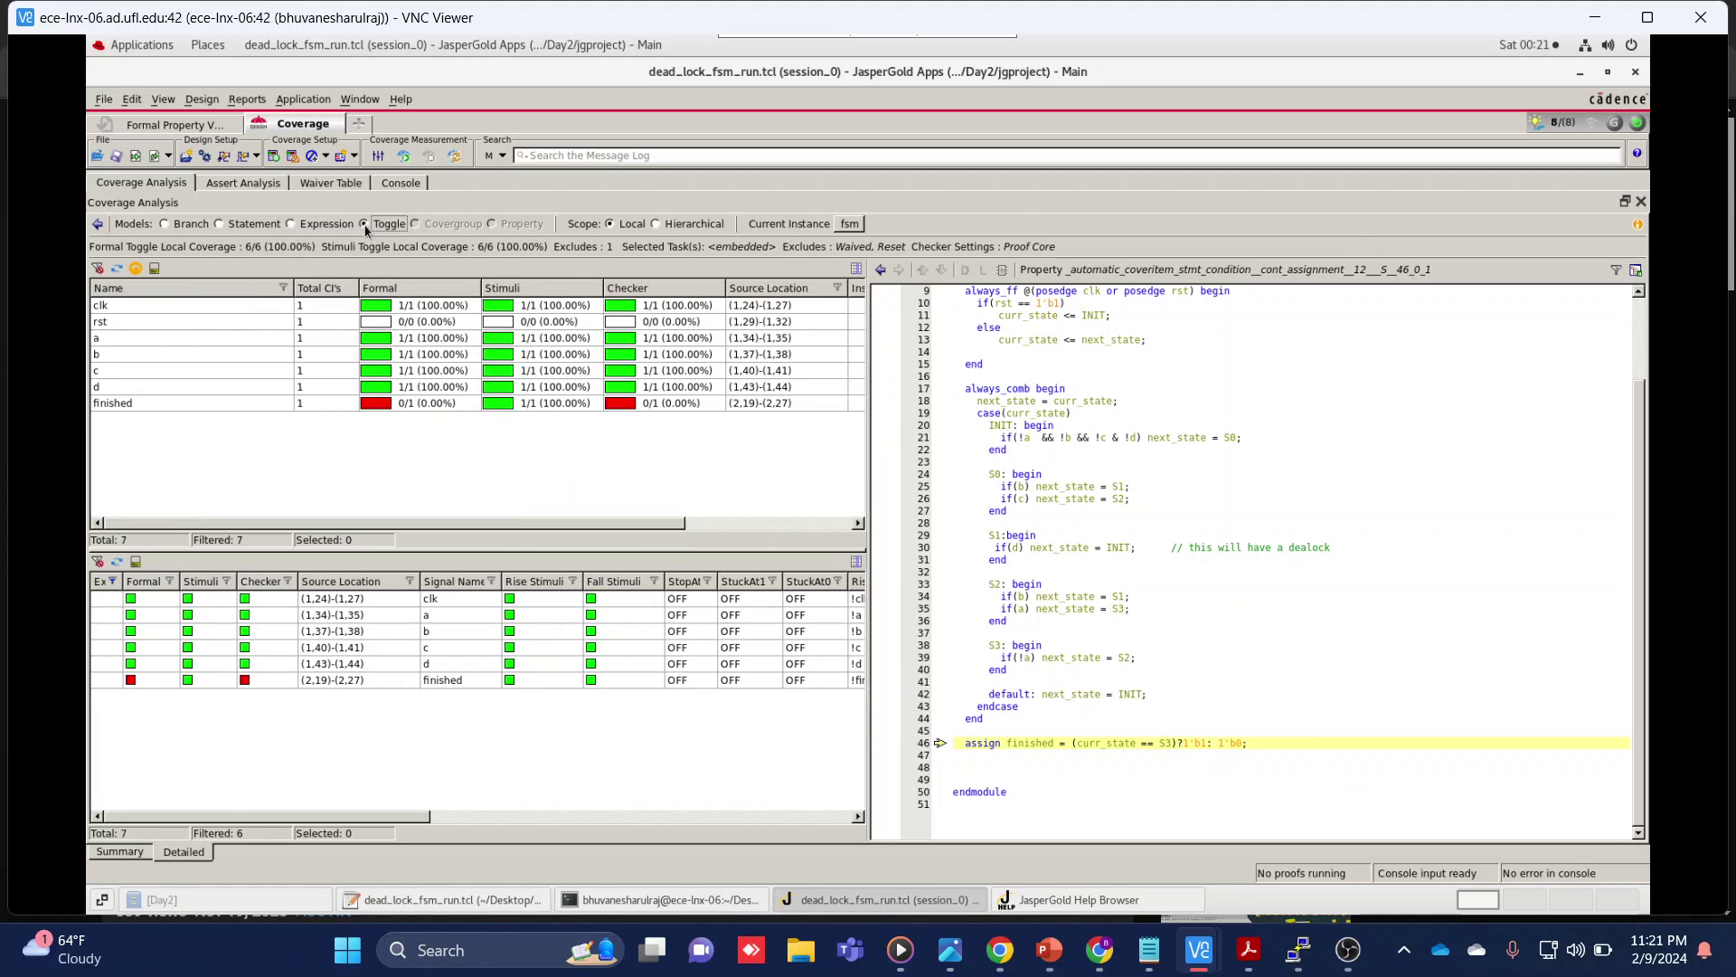
{"action": "left_click", "coordinate": [282, 681]}
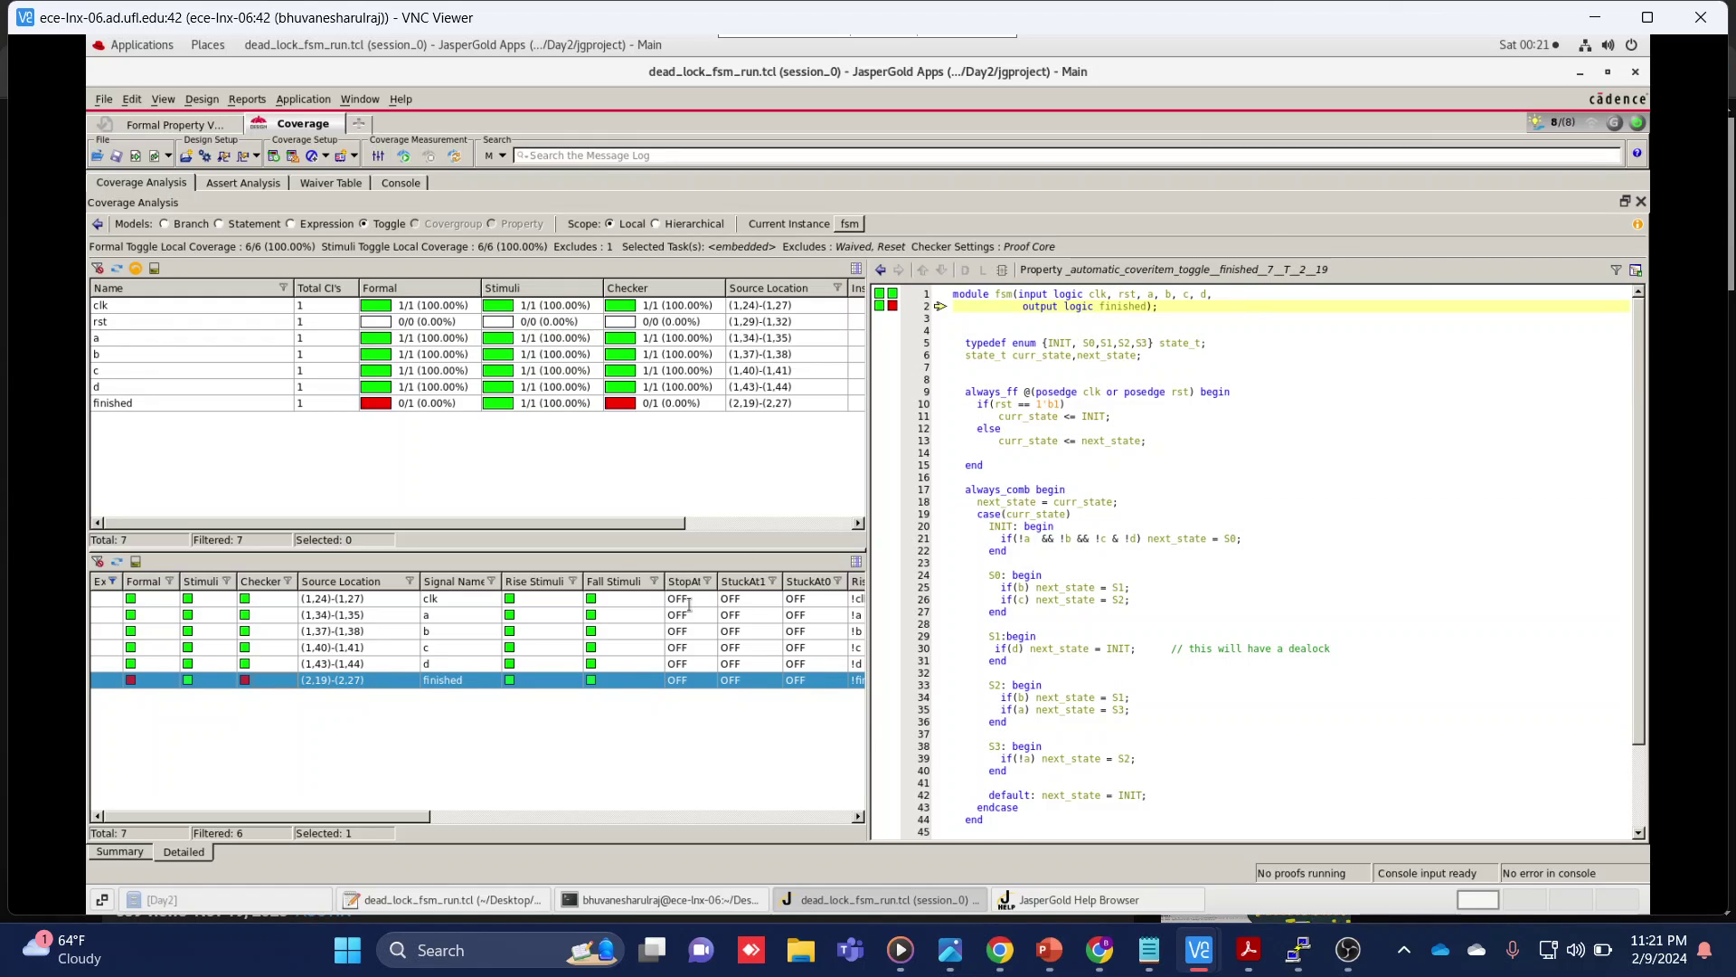
{"action": "left_click", "coordinate": [120, 855]}
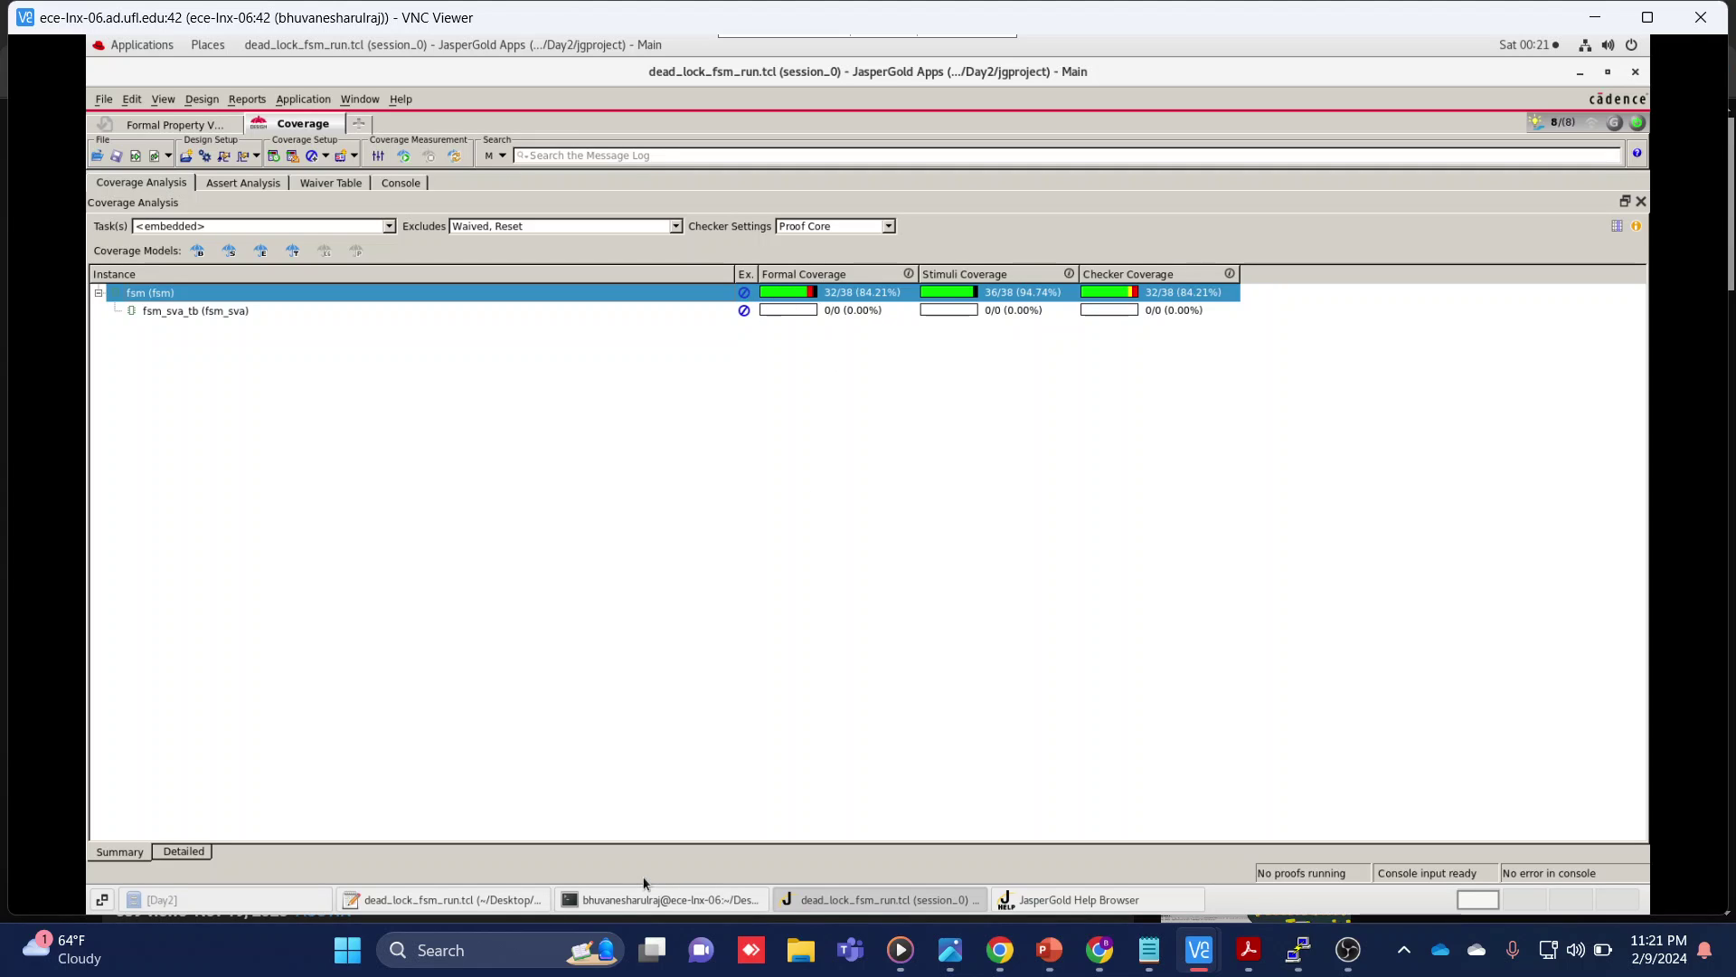
Switch to the text editor and review the input_constraint, state_s0_s1 and state_s0_s2 properties in dead_lock_fsm_sva.sv
{"action": "left_click", "coordinate": [451, 900]}
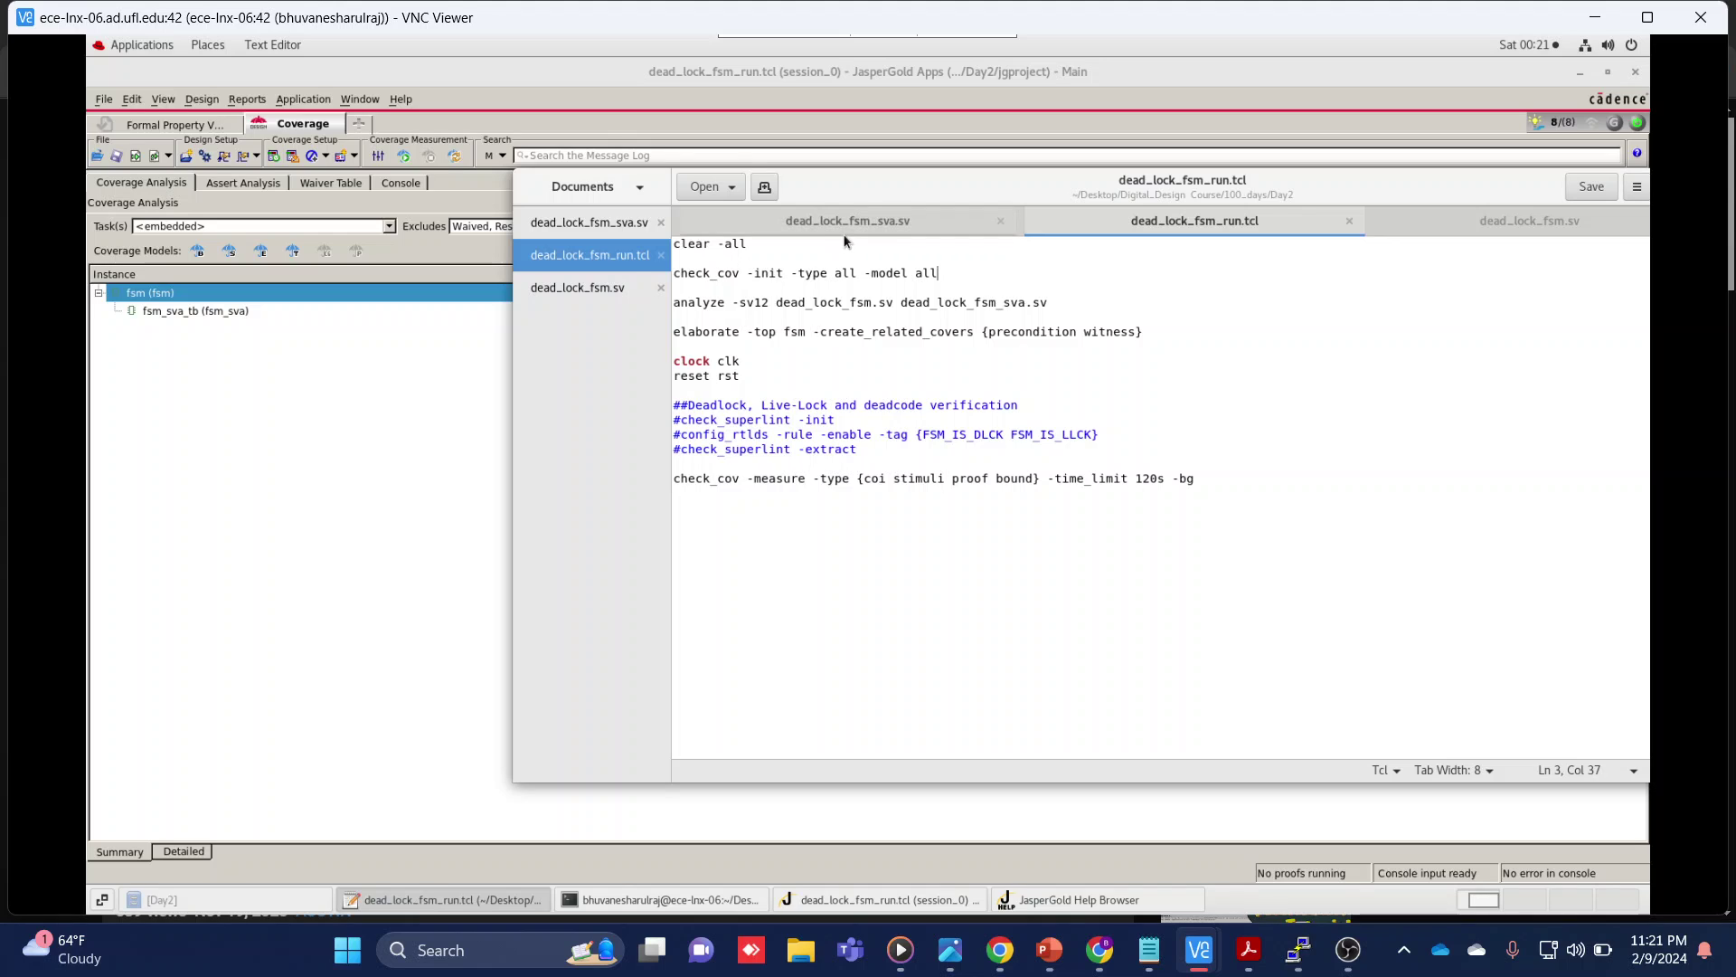
{"action": "left_click", "coordinate": [856, 235]}
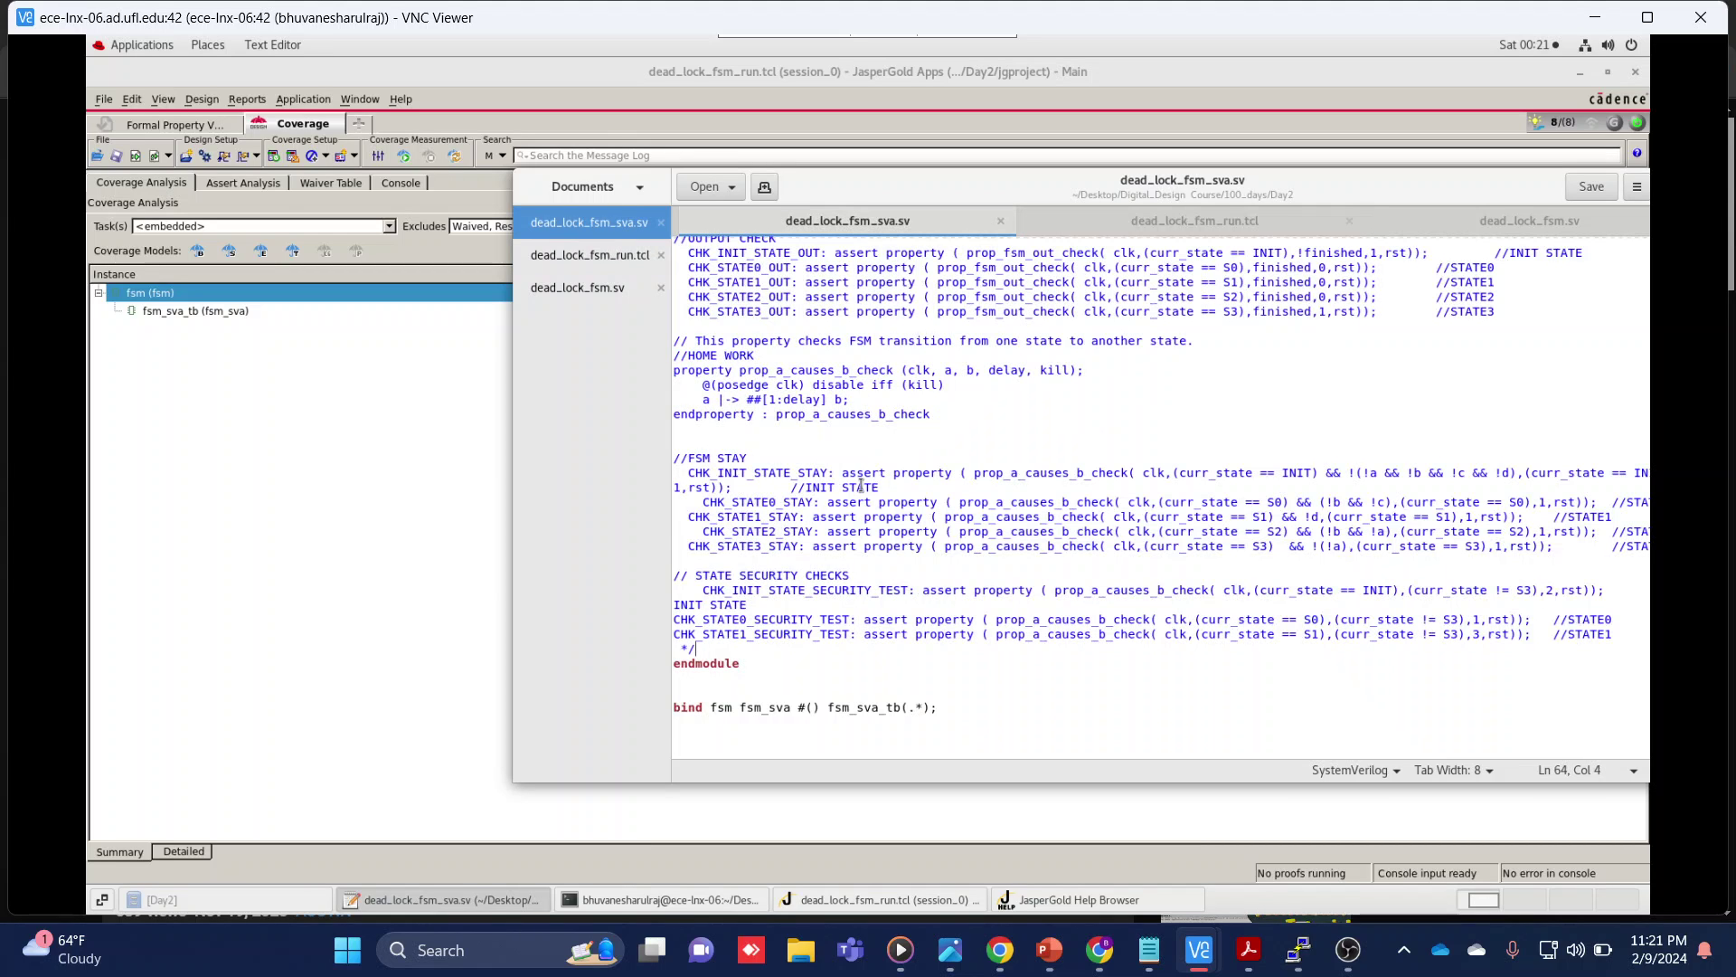
{"action": "scroll", "coordinate": [861, 486], "scroll_direction": "up", "scroll_amount": 3}
{"action": "scroll", "coordinate": [861, 485], "scroll_direction": "up", "scroll_amount": 5}
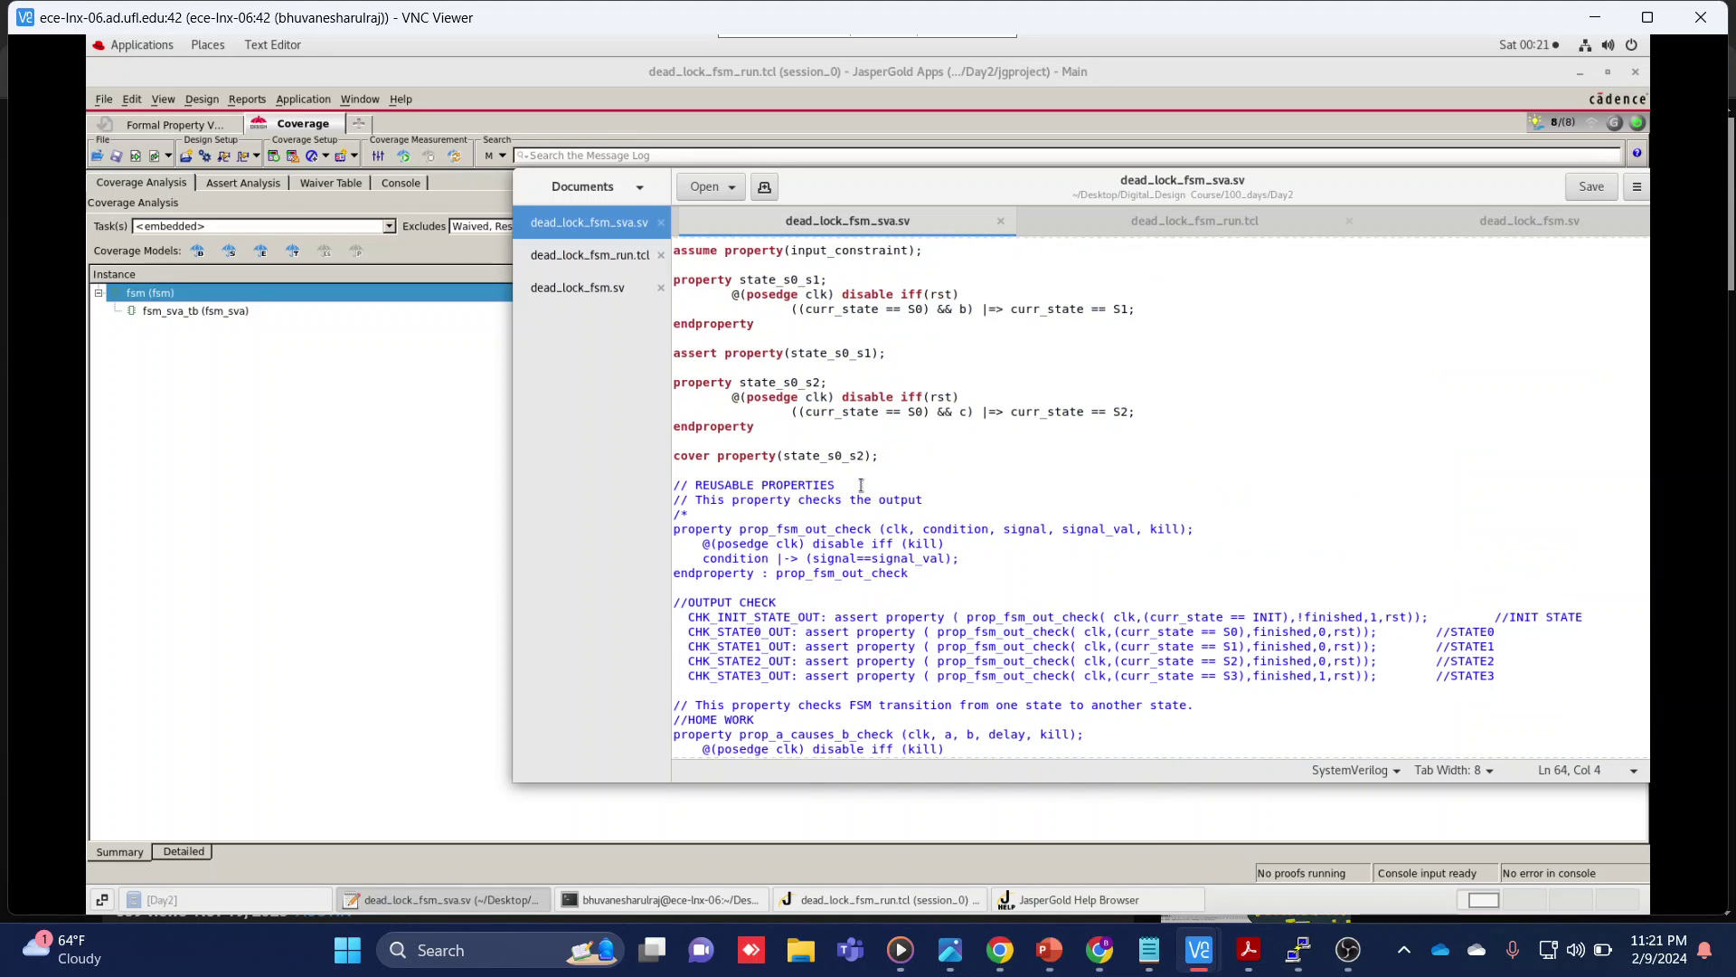
{"action": "scroll", "coordinate": [837, 402], "scroll_direction": "up", "scroll_amount": 2}
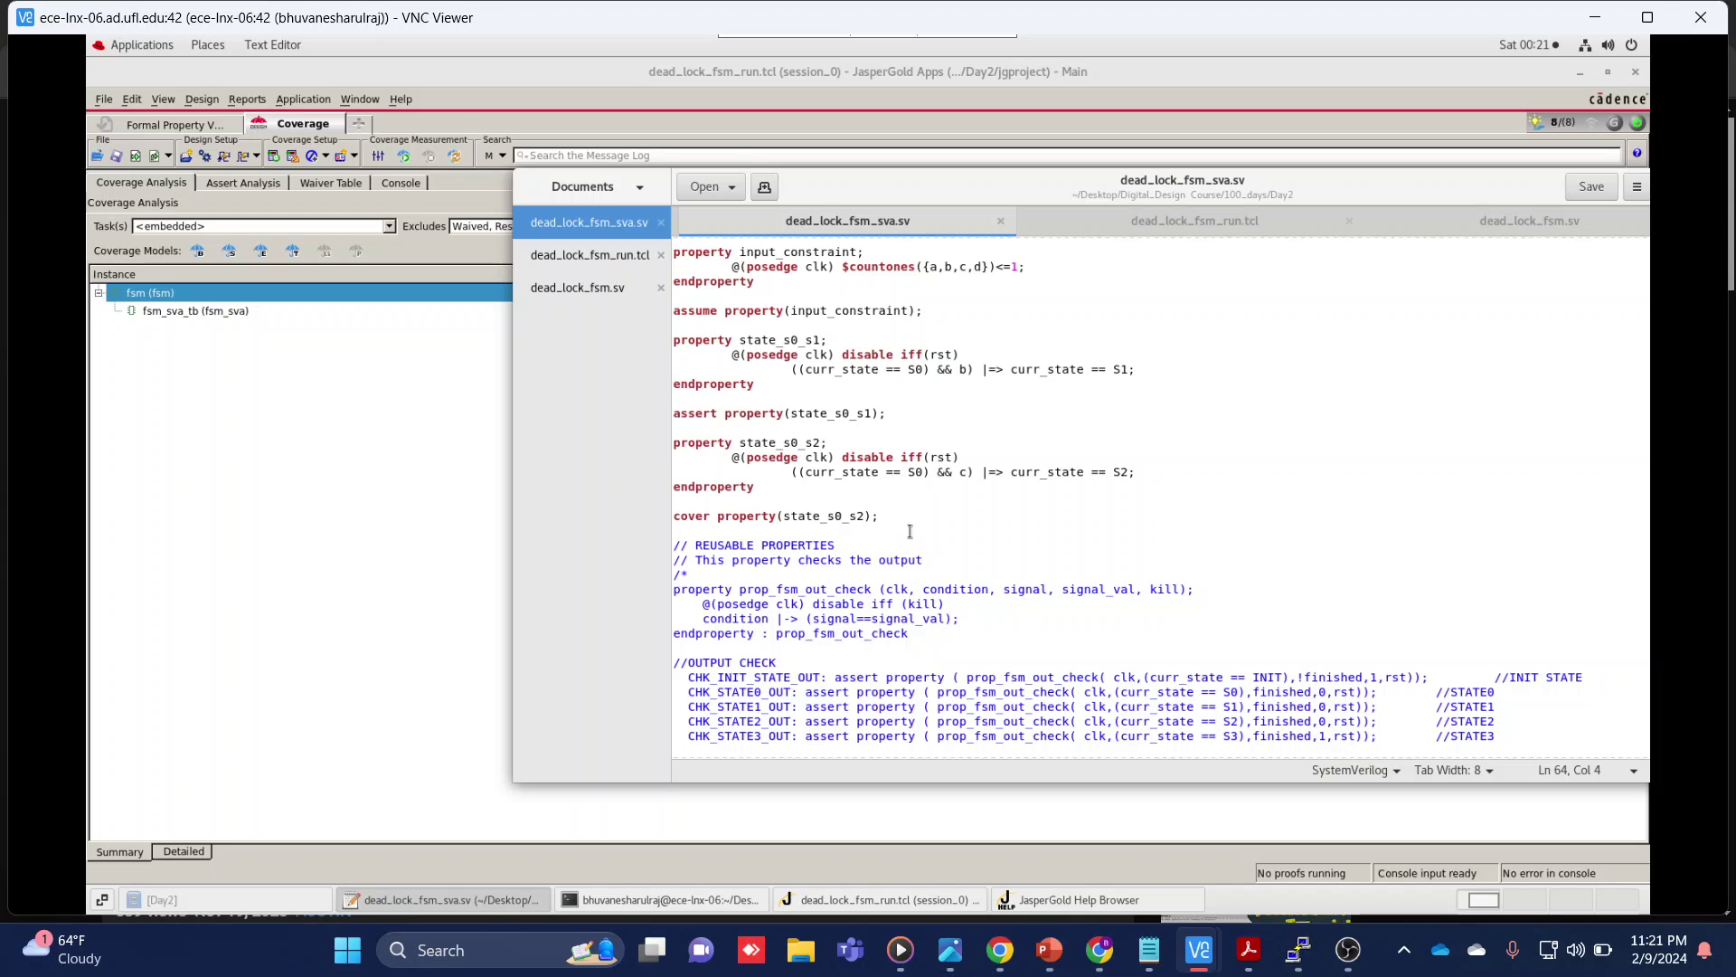
{"action": "left_click", "coordinate": [897, 522]}
{"action": "scroll", "coordinate": [935, 513], "scroll_direction": "up", "scroll_amount": 1}
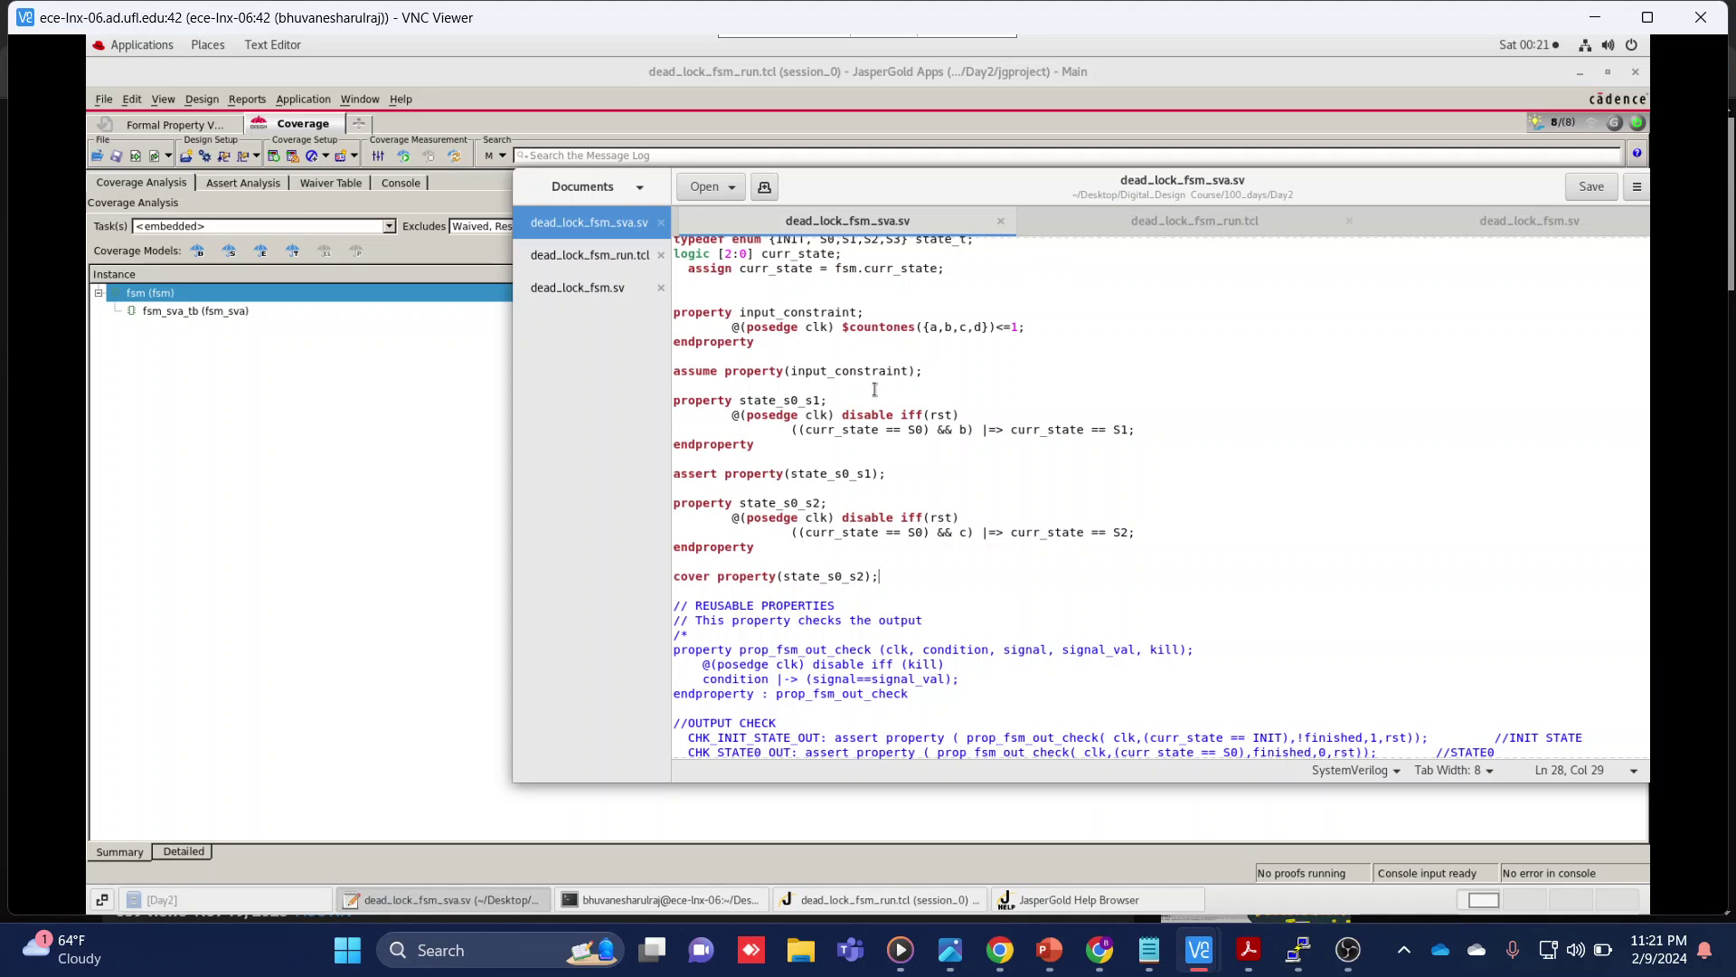
{"action": "scroll", "coordinate": [938, 502], "scroll_direction": "up", "scroll_amount": 1}
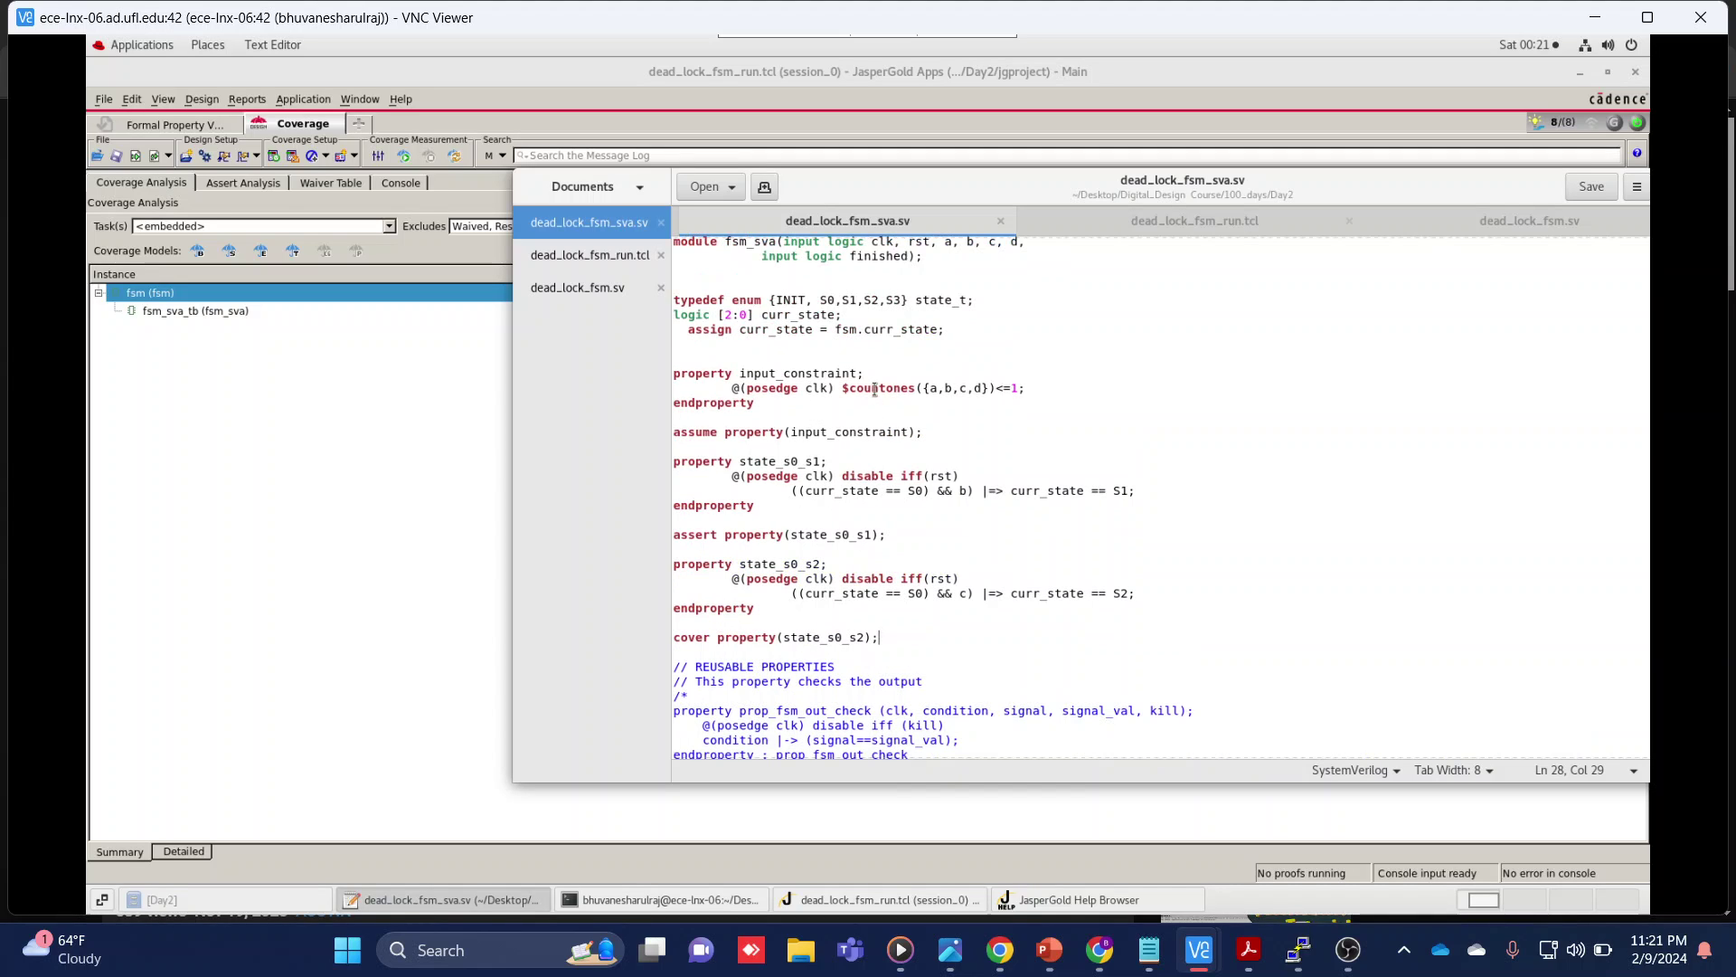
{"action": "left_click", "coordinate": [938, 389]}
Switch to JasperGold and inspect the assume, assert and cover entries in the Formal Property Verification property table
{"action": "left_click", "coordinate": [429, 427]}
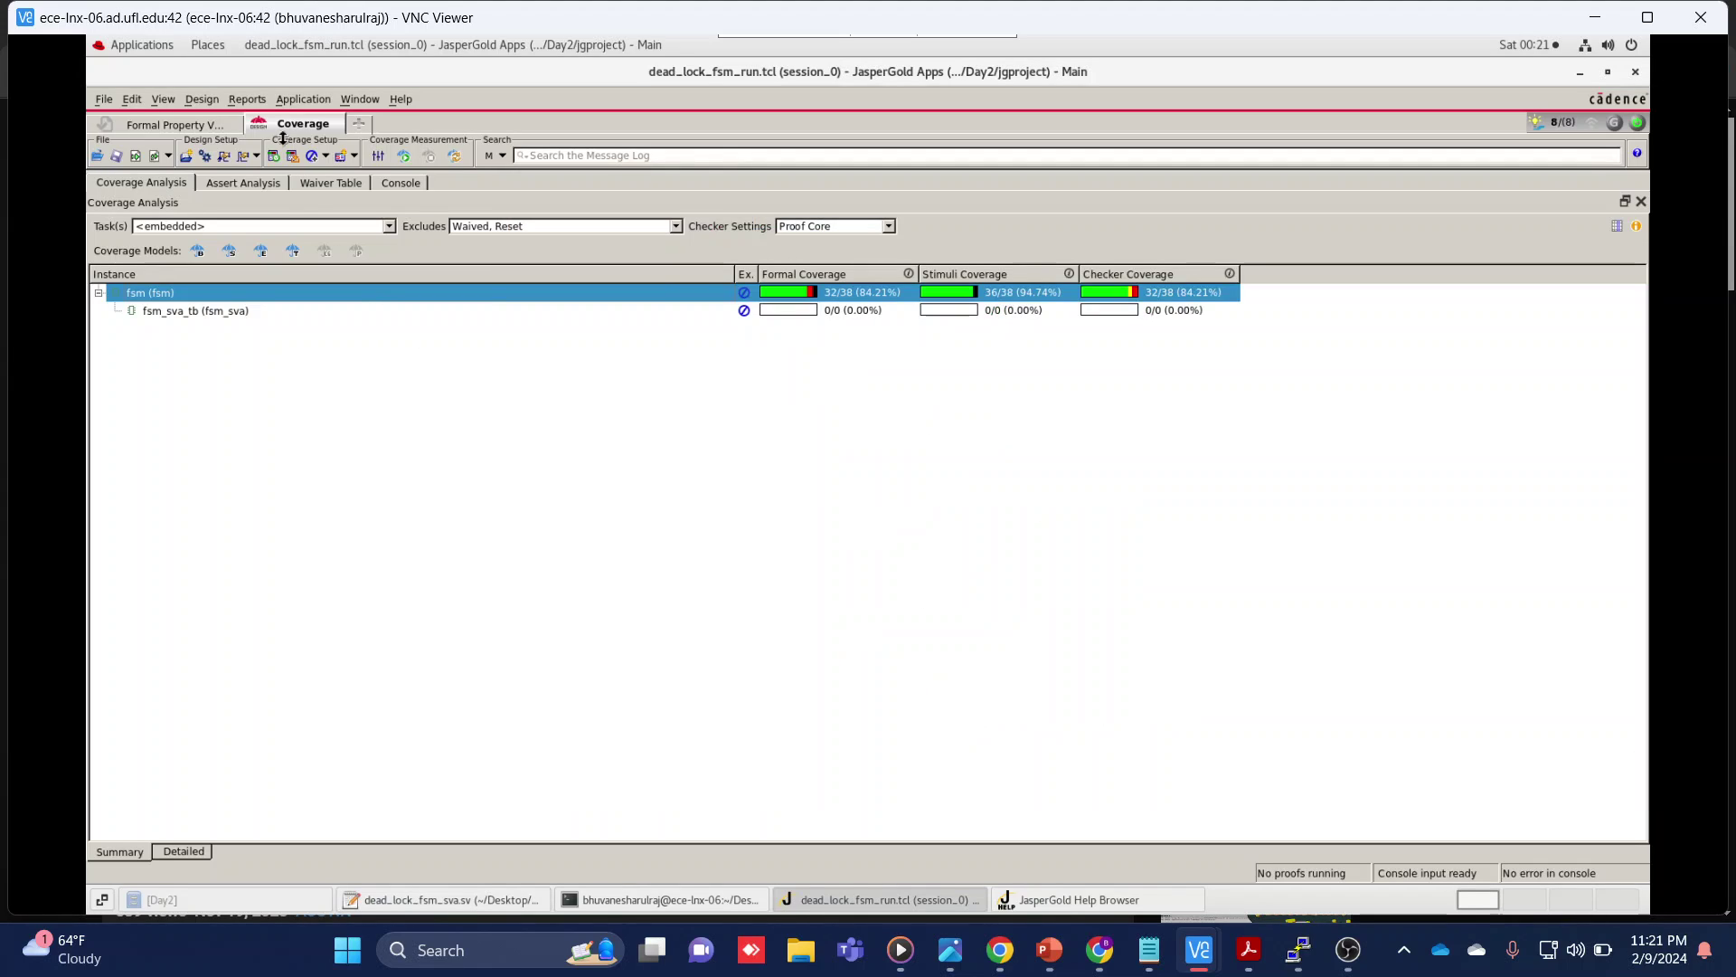
{"action": "left_click", "coordinate": [197, 130]}
{"action": "left_click", "coordinate": [708, 251]}
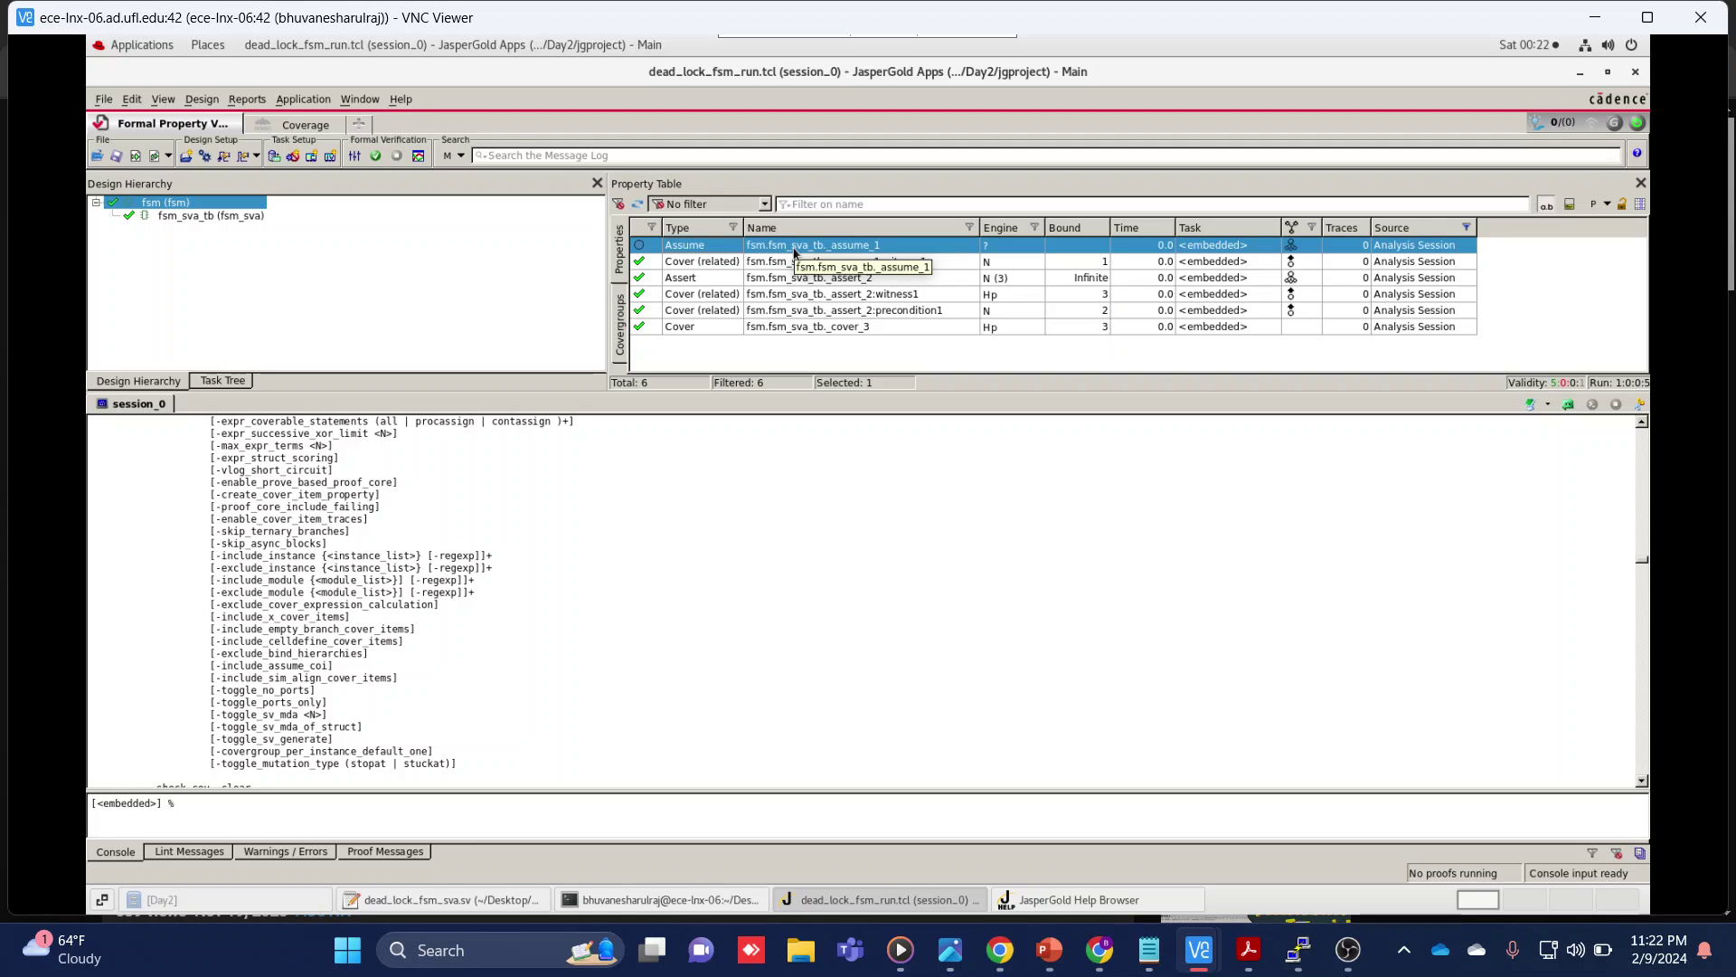
Switch to the text editor, uncomment prop_fsm_out_check and the OUTPUT CHECK assertions by moving the /* marker below CHK_STATE3_OUT, and save dead_lock_fsm_sva.sv
{"action": "left_click", "coordinate": [431, 901]}
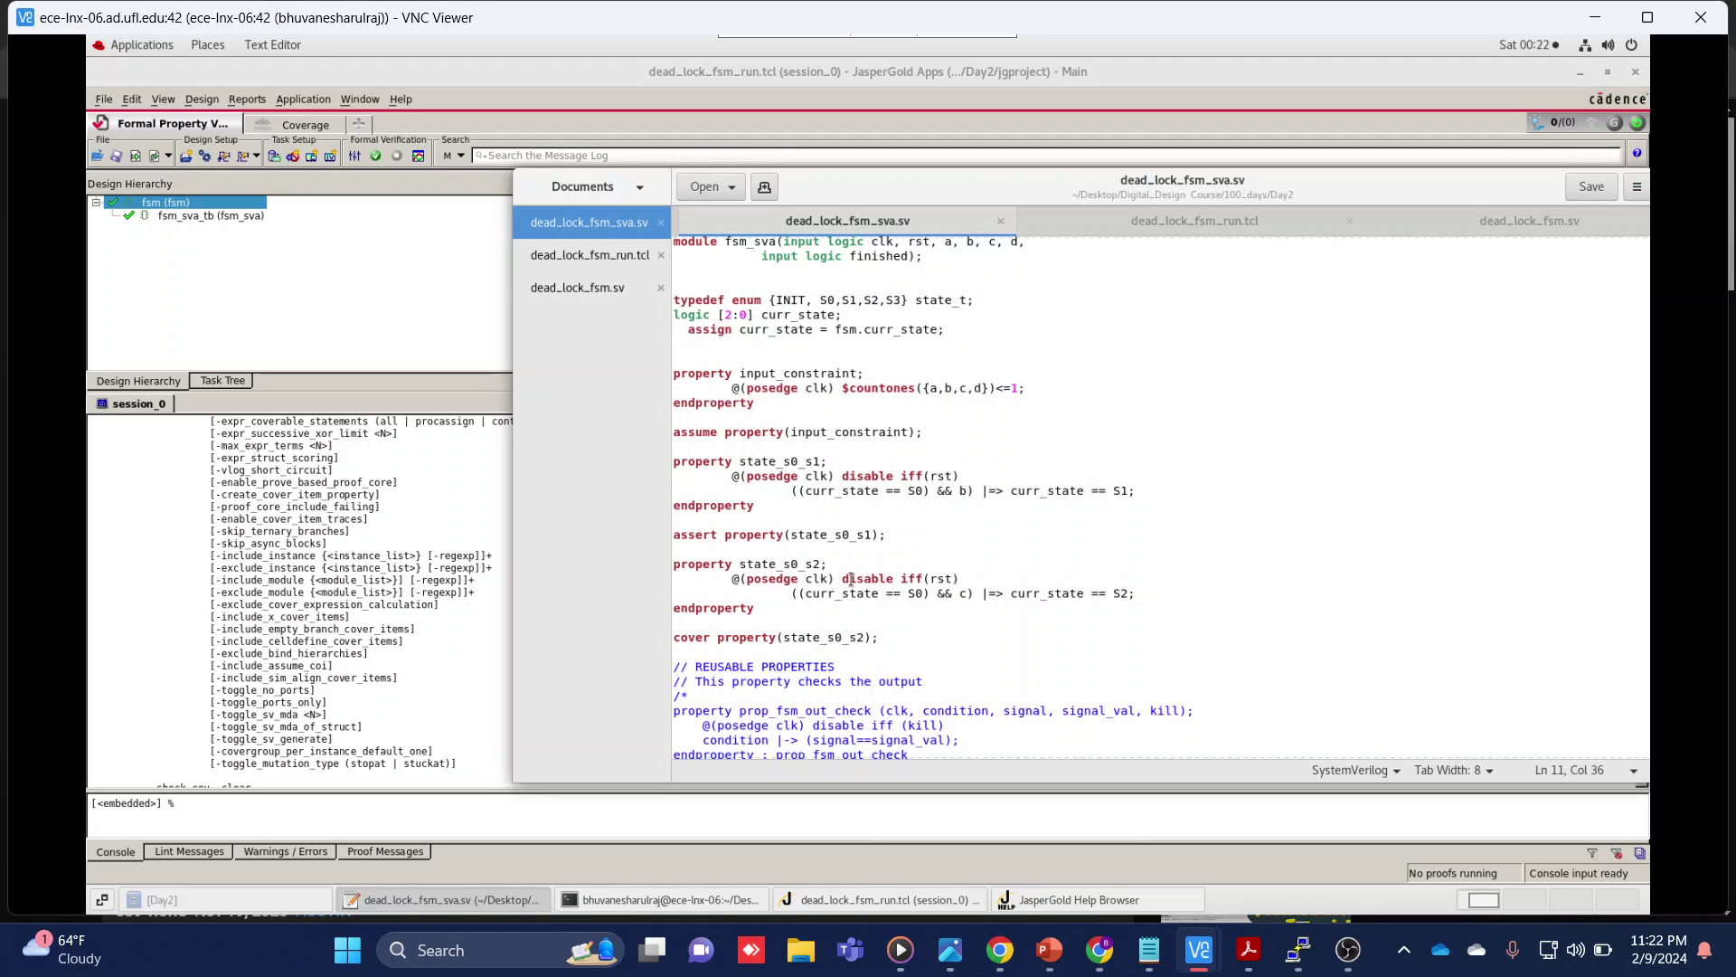
{"action": "scroll", "coordinate": [851, 578], "scroll_direction": "down", "scroll_amount": 4}
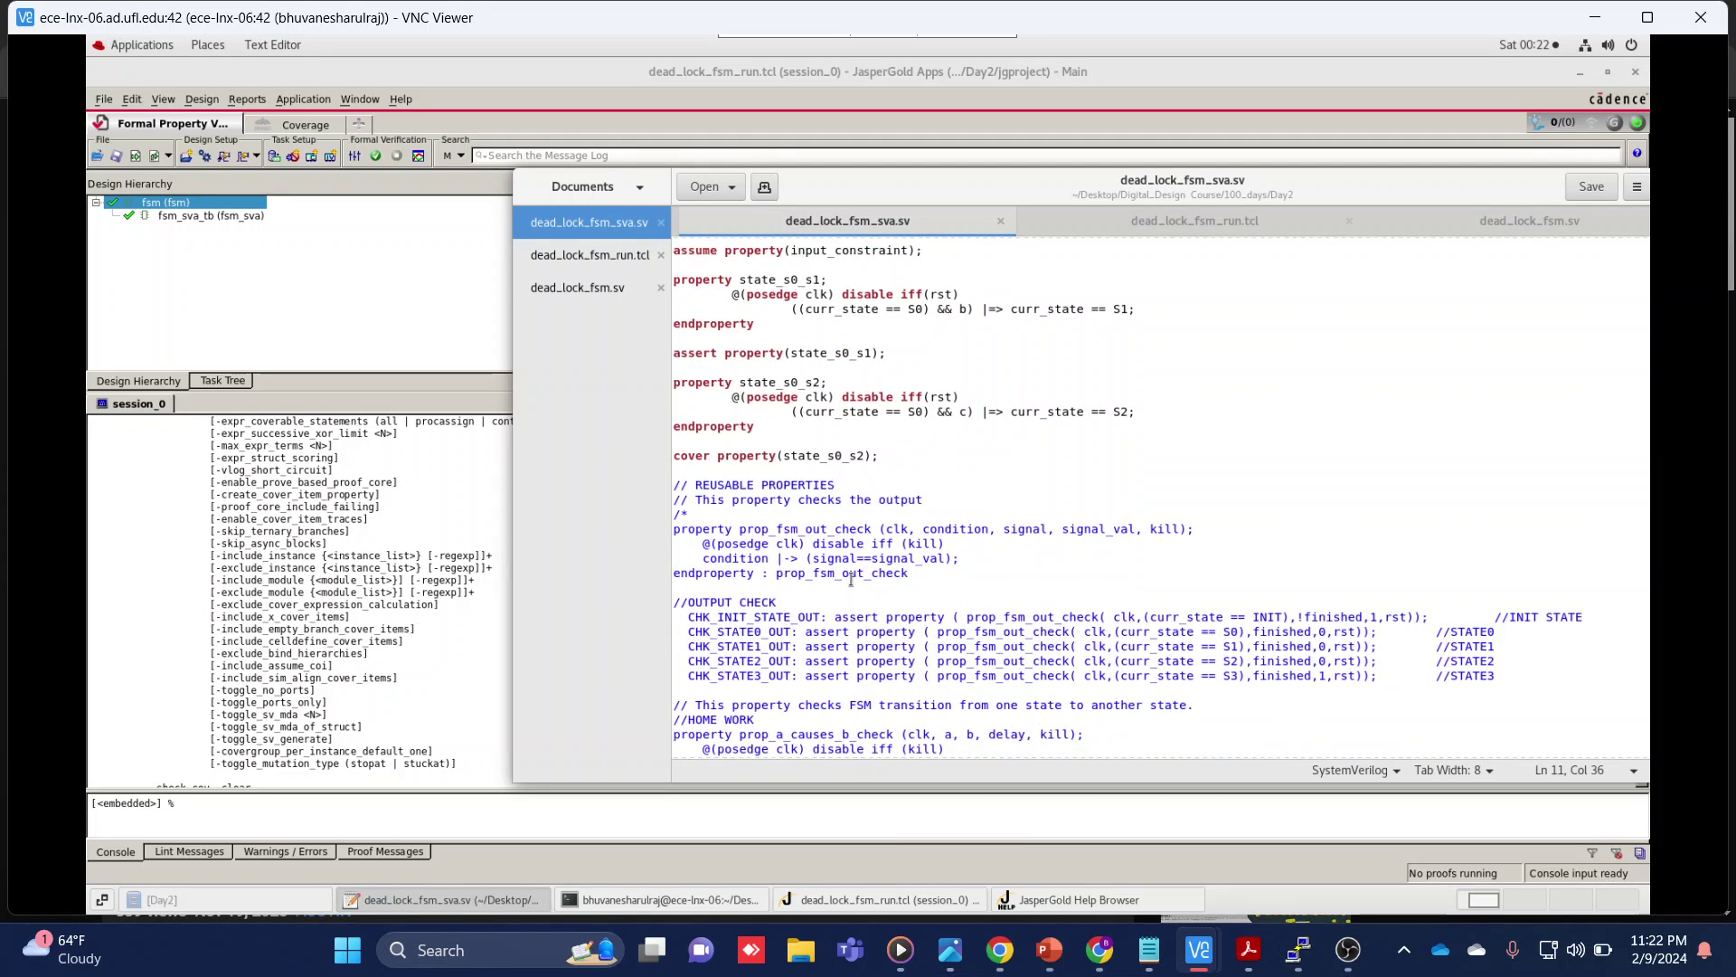
{"action": "left_click", "coordinate": [689, 602]}
{"action": "scroll", "coordinate": [689, 579], "scroll_direction": "down", "scroll_amount": 1}
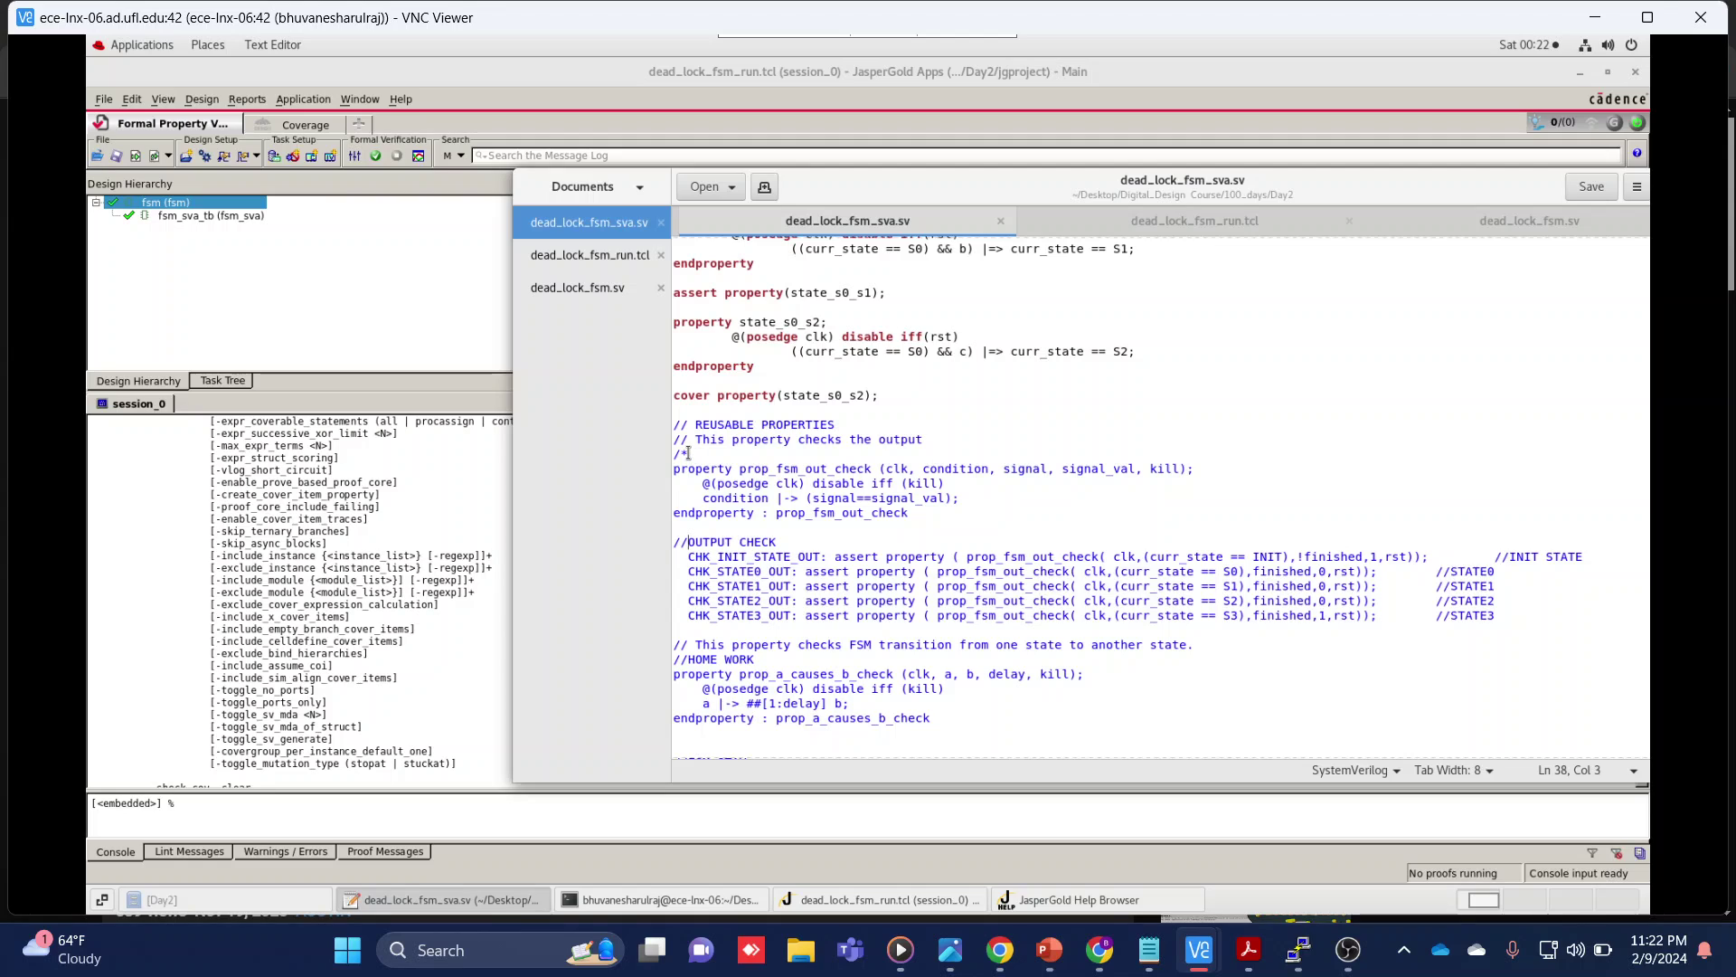
{"action": "key", "text": "BackSpace"}
{"action": "key", "text": "BackSpace"}
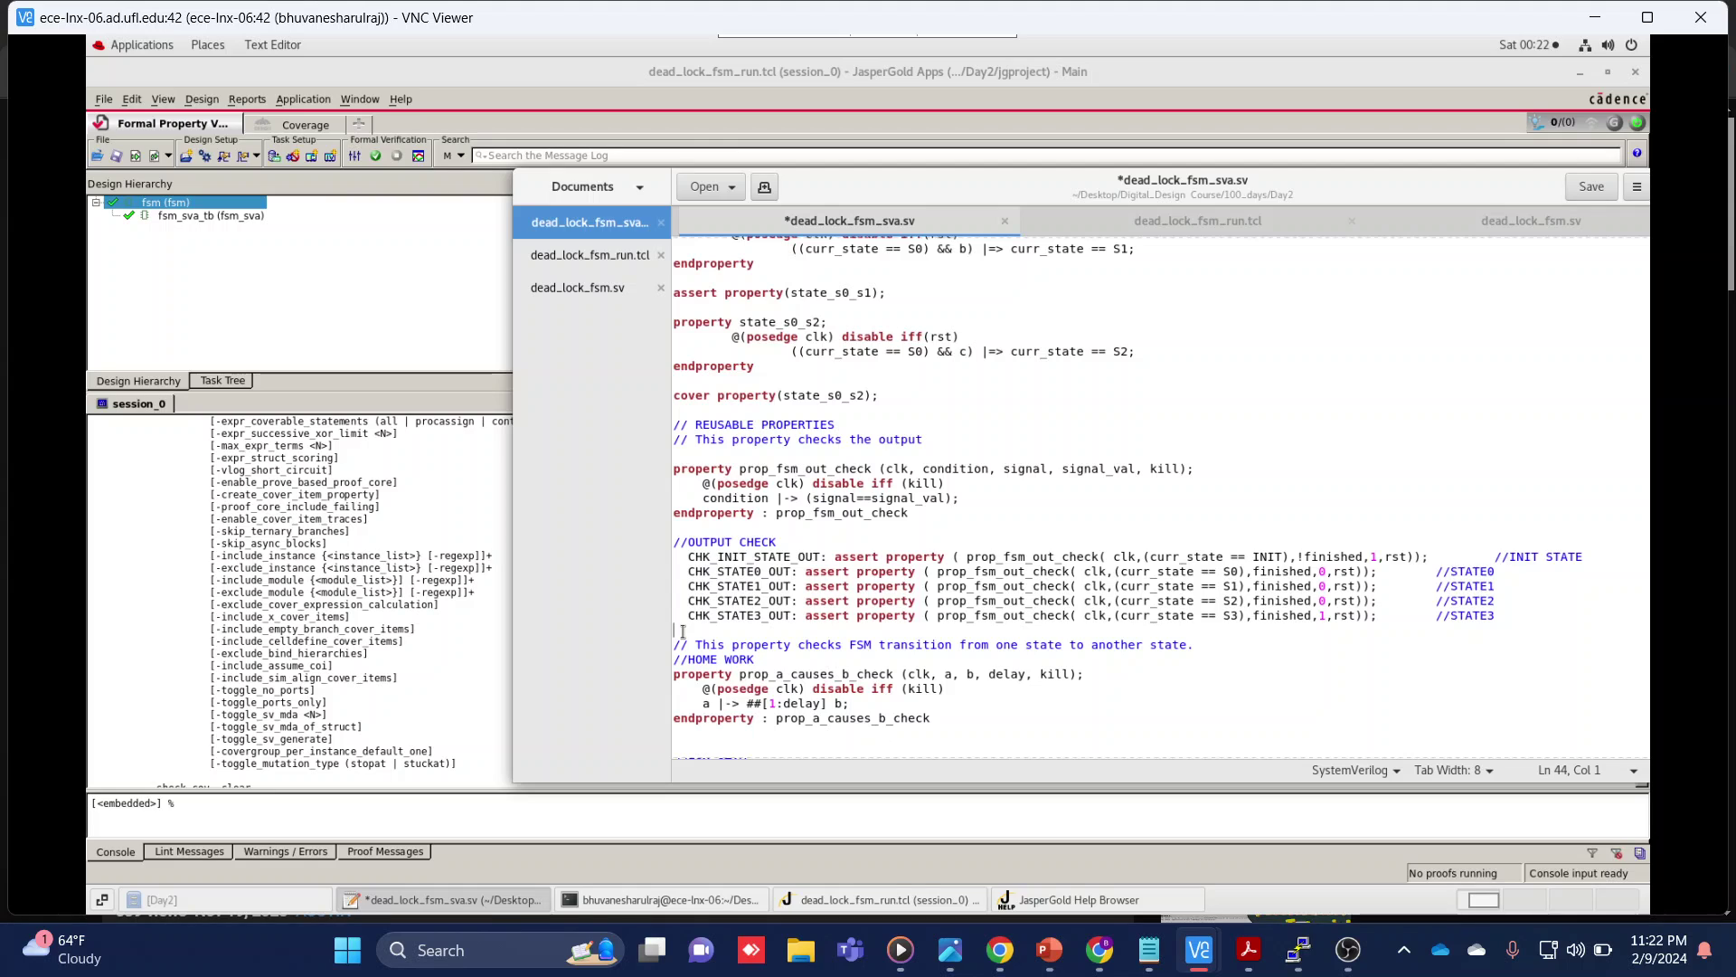
{"action": "type", "text": "/*"}
{"action": "key", "text": "ctrl+s"}
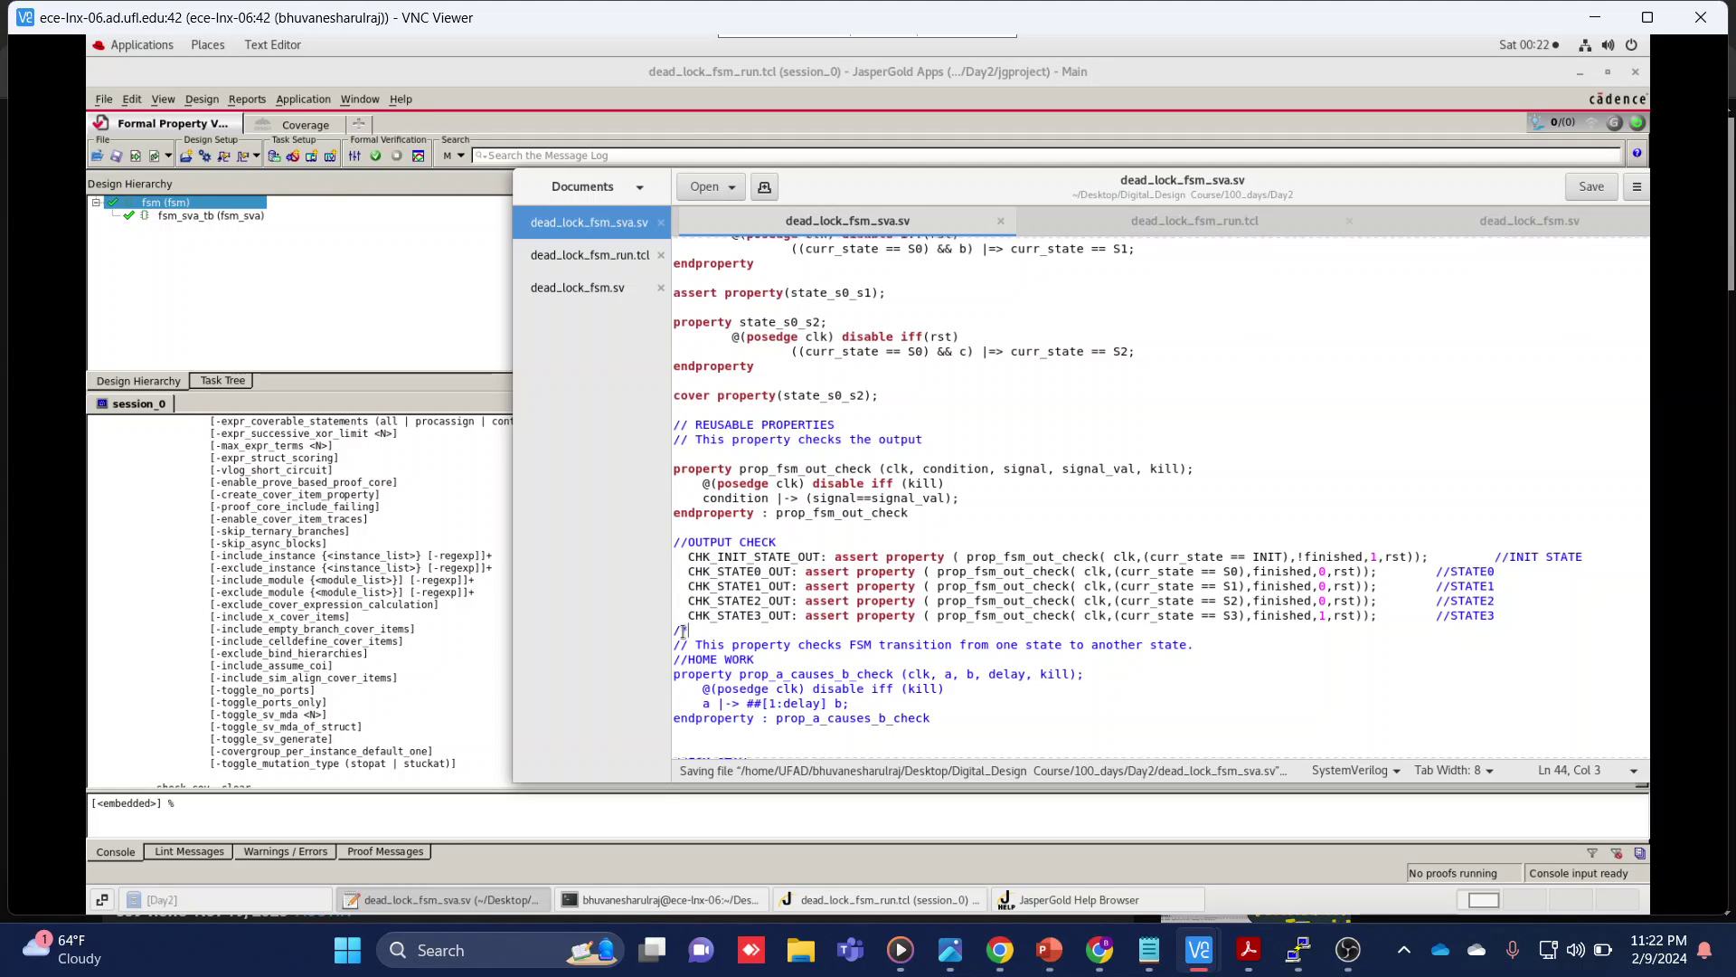
Switch to JasperGold and rerun the dead_lock_fsm_run.tcl script
{"action": "left_click", "coordinate": [190, 172]}
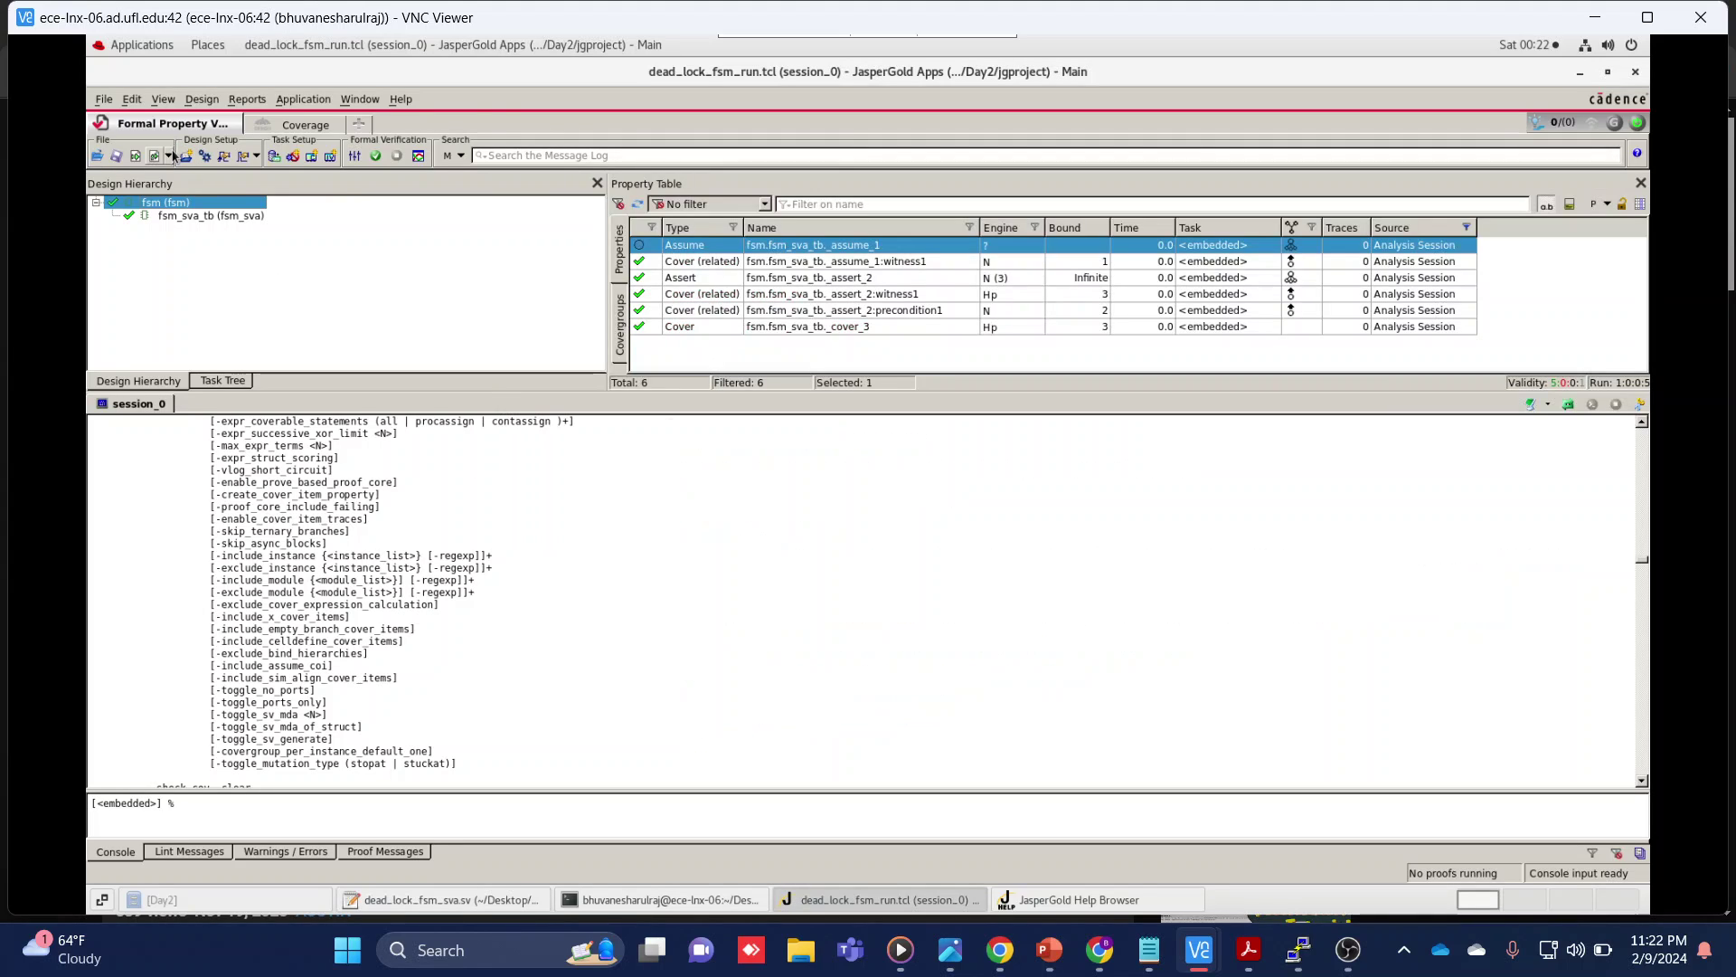
{"action": "left_click", "coordinate": [169, 157]}
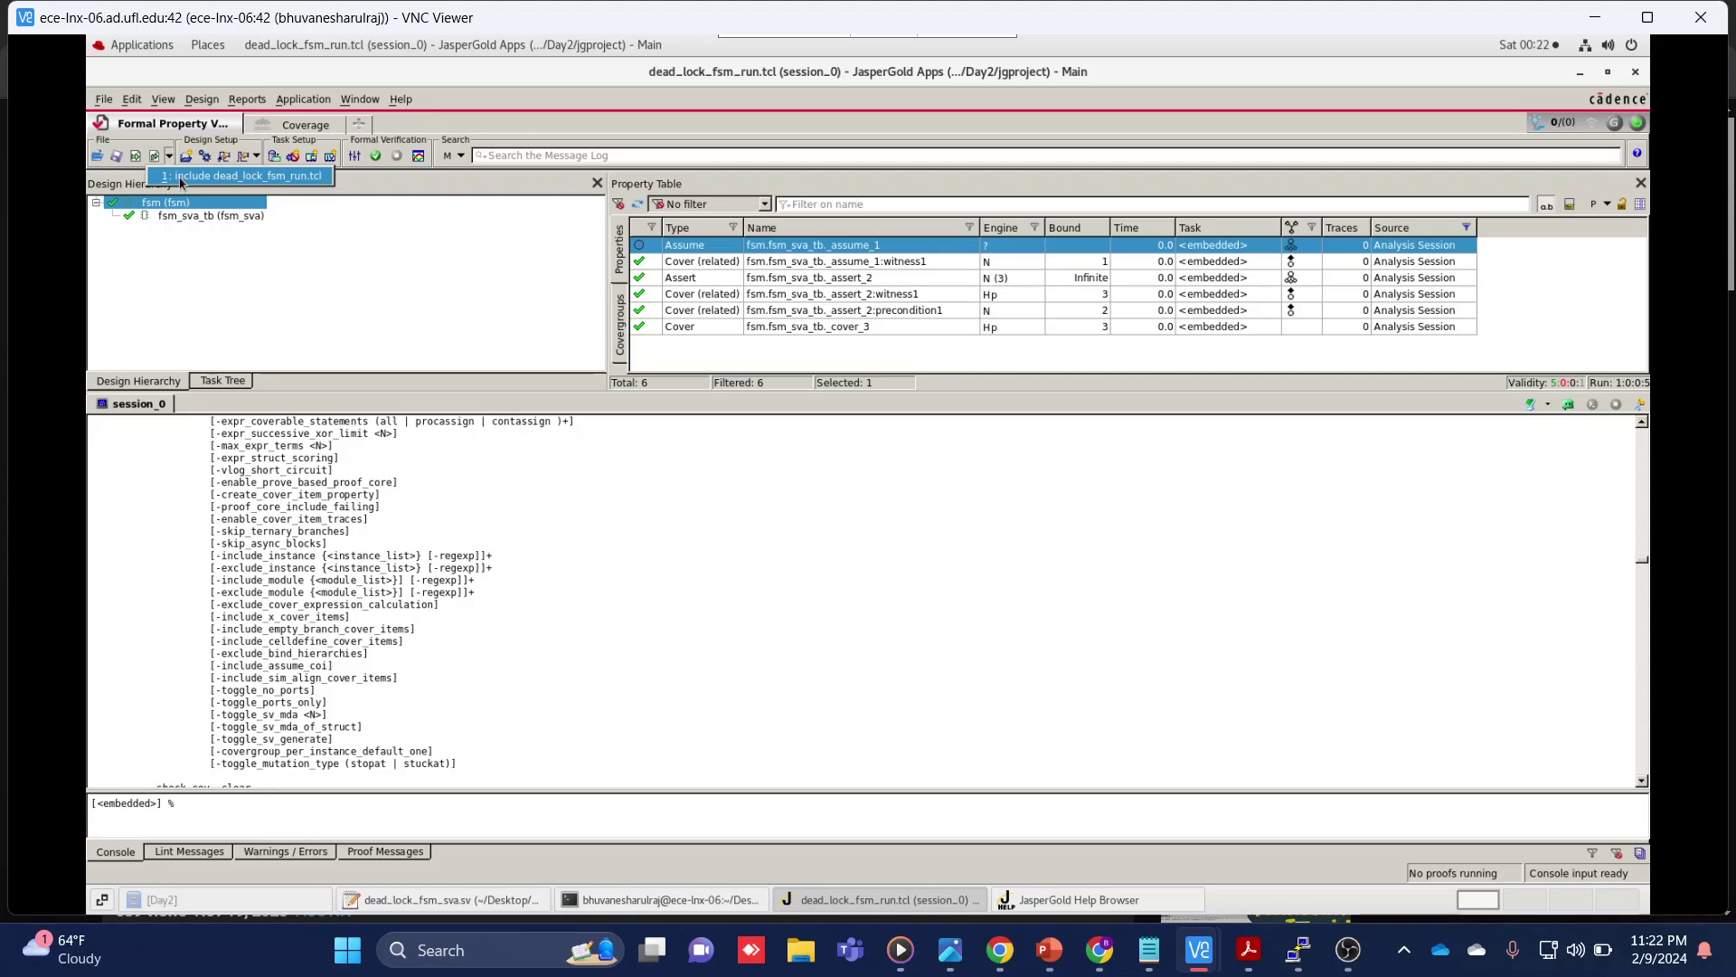
{"action": "left_click", "coordinate": [180, 178]}
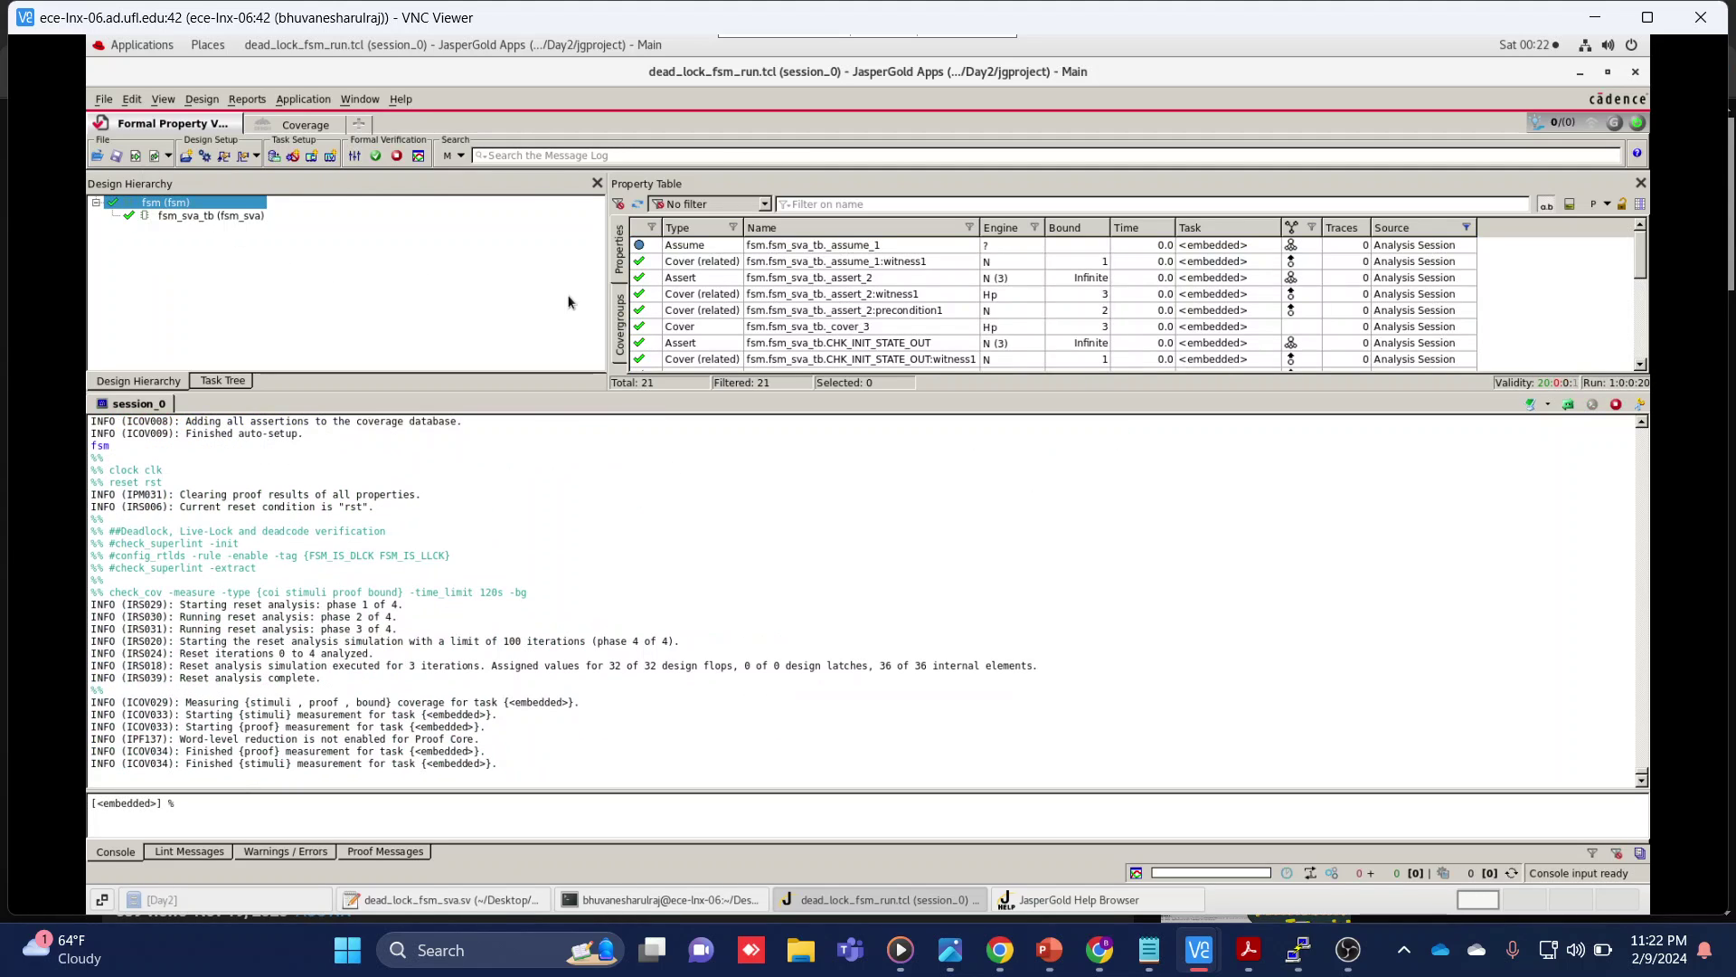
Waive the fsm_sva module of the fsm_sva_tb instance in the coverage analysis, with status All
{"action": "left_click", "coordinate": [284, 125]}
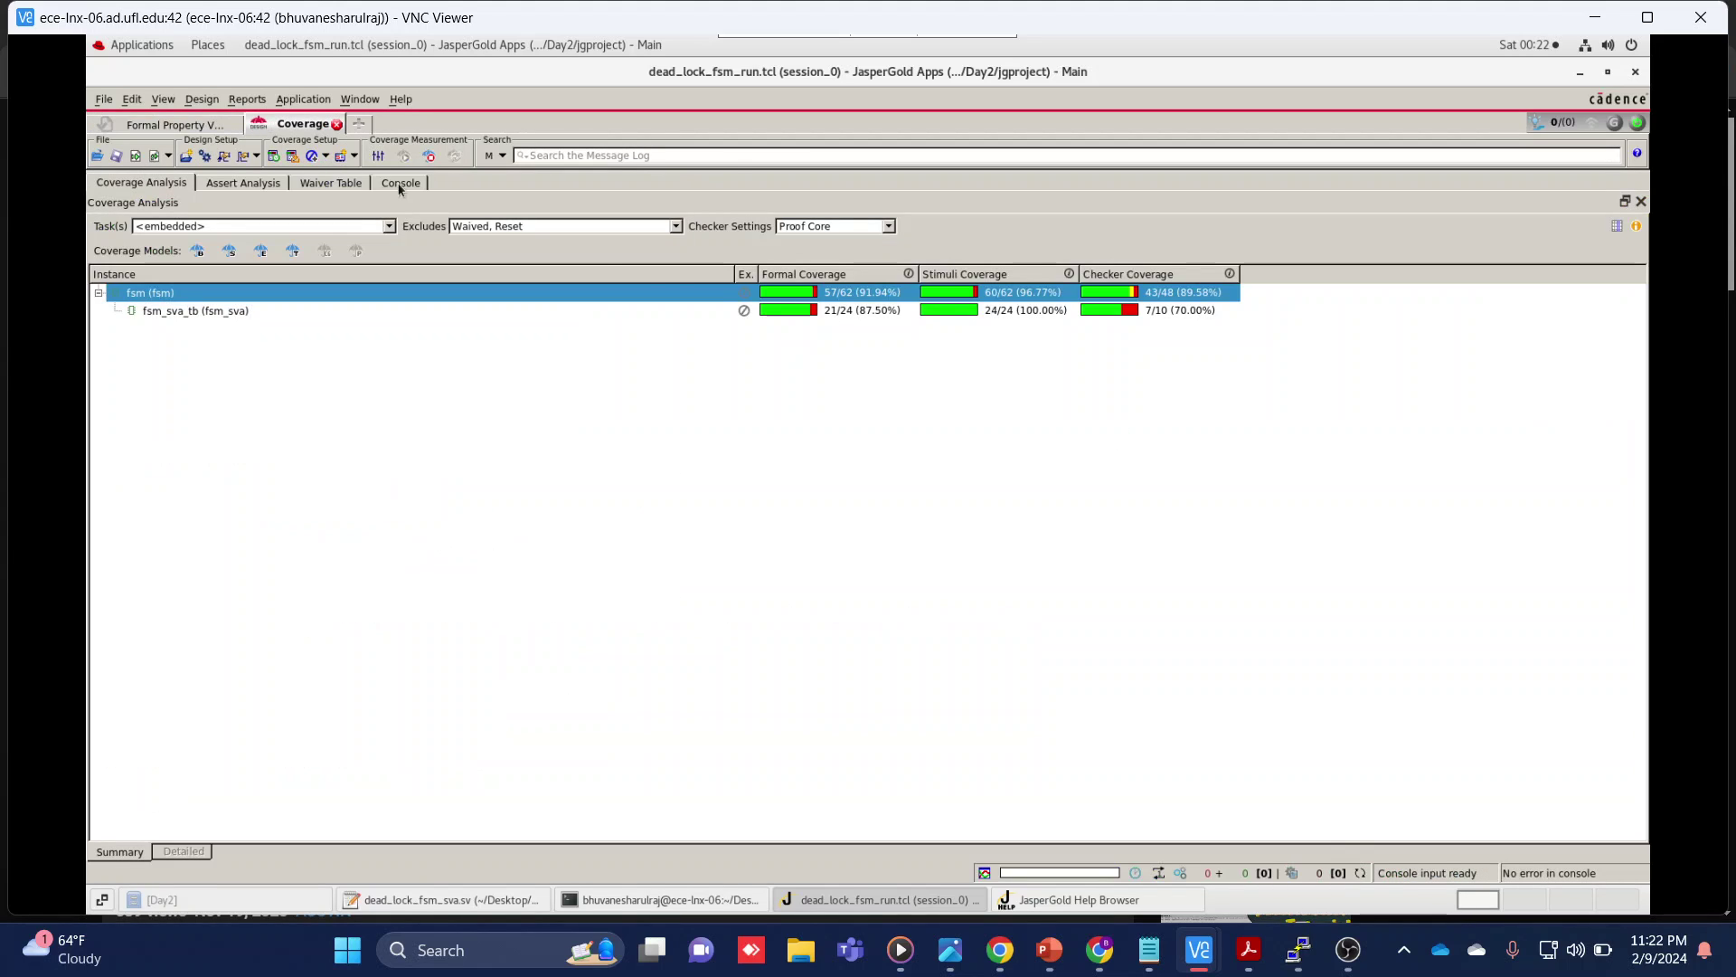
{"action": "left_click", "coordinate": [589, 315]}
{"action": "right_click", "coordinate": [589, 315]}
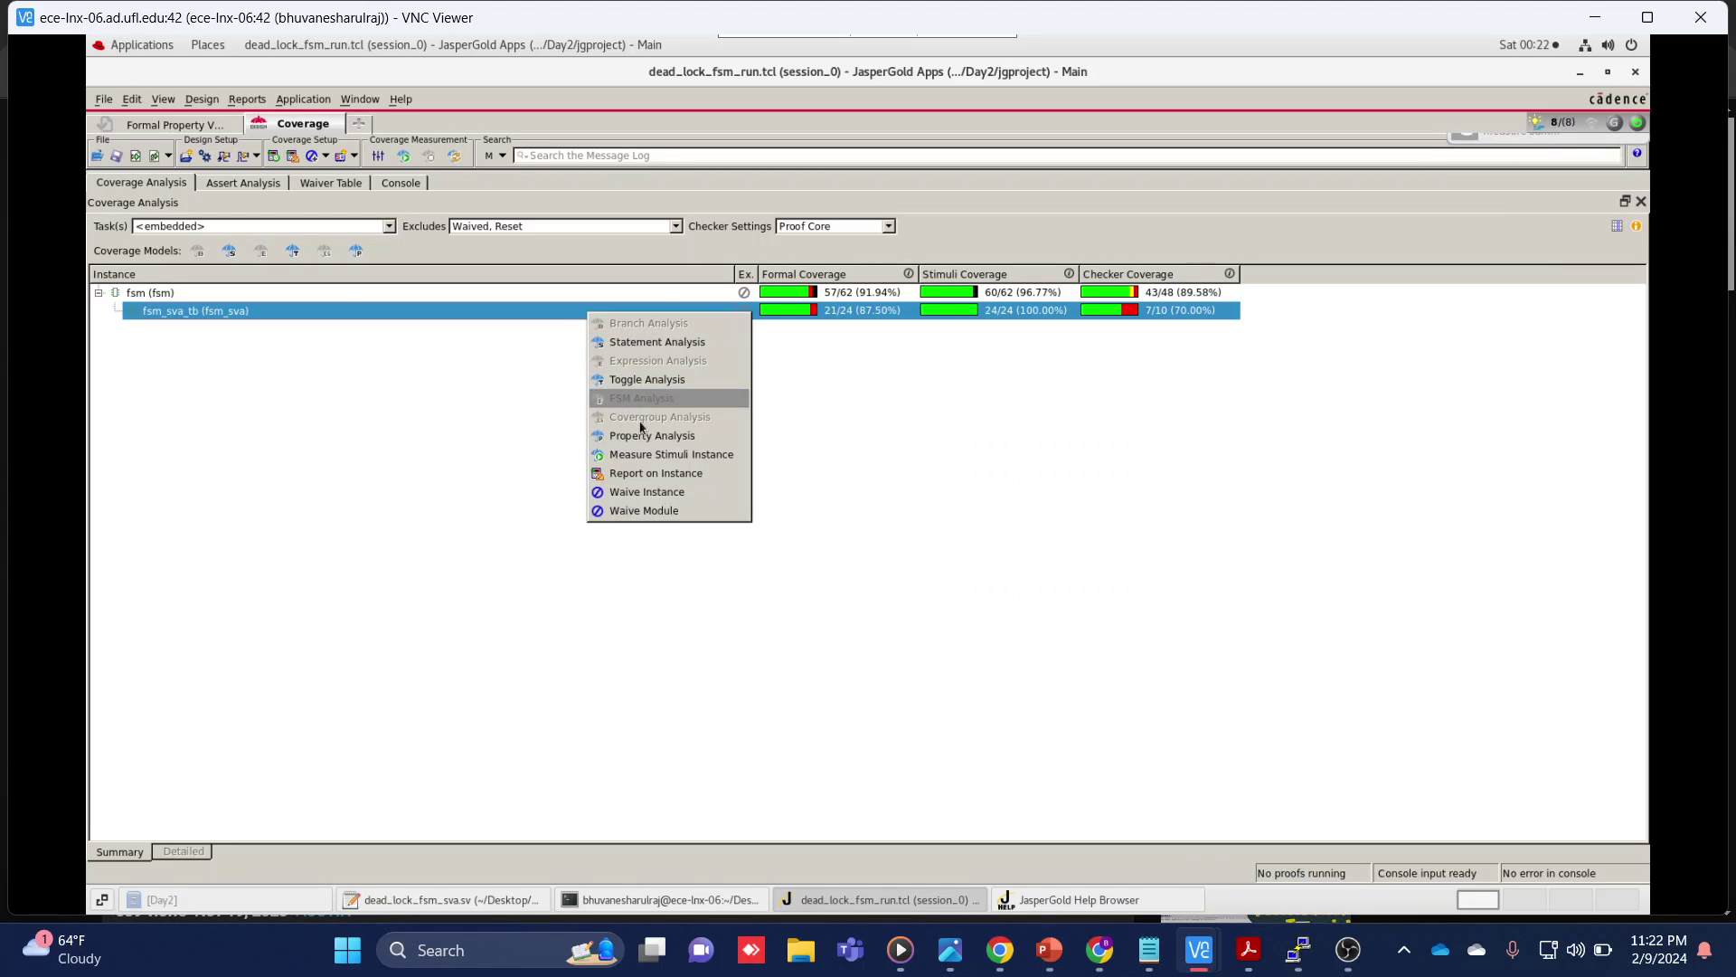
{"action": "left_click", "coordinate": [640, 510]}
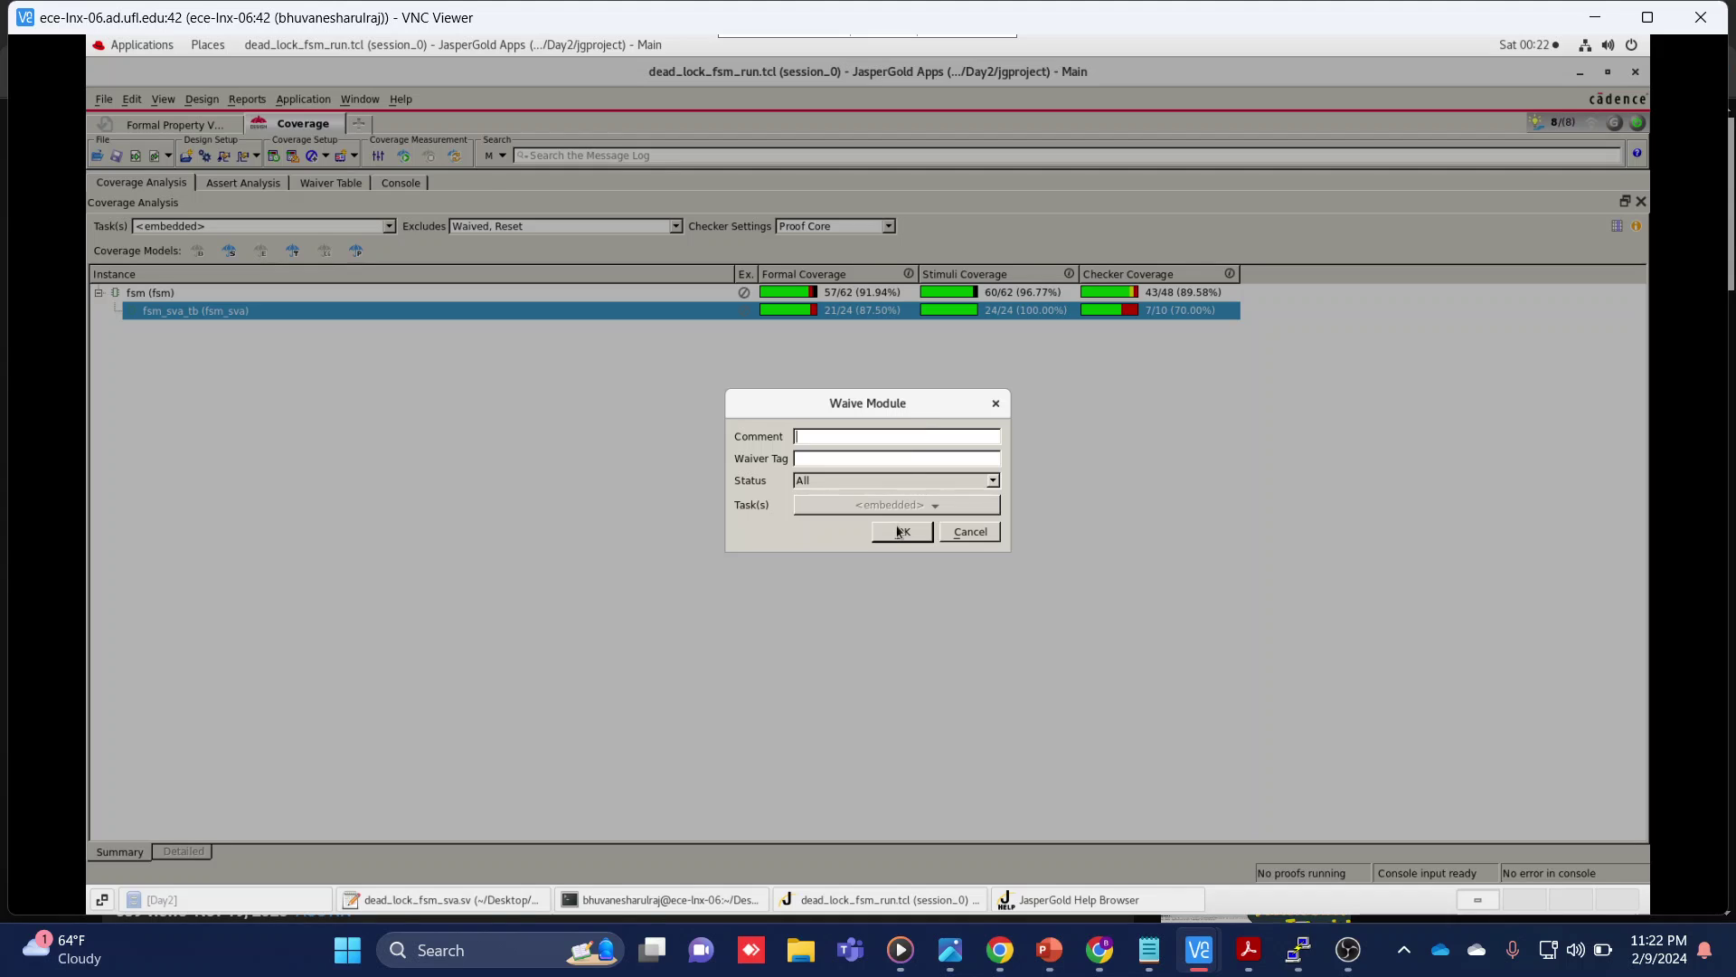
{"action": "left_click", "coordinate": [900, 532]}
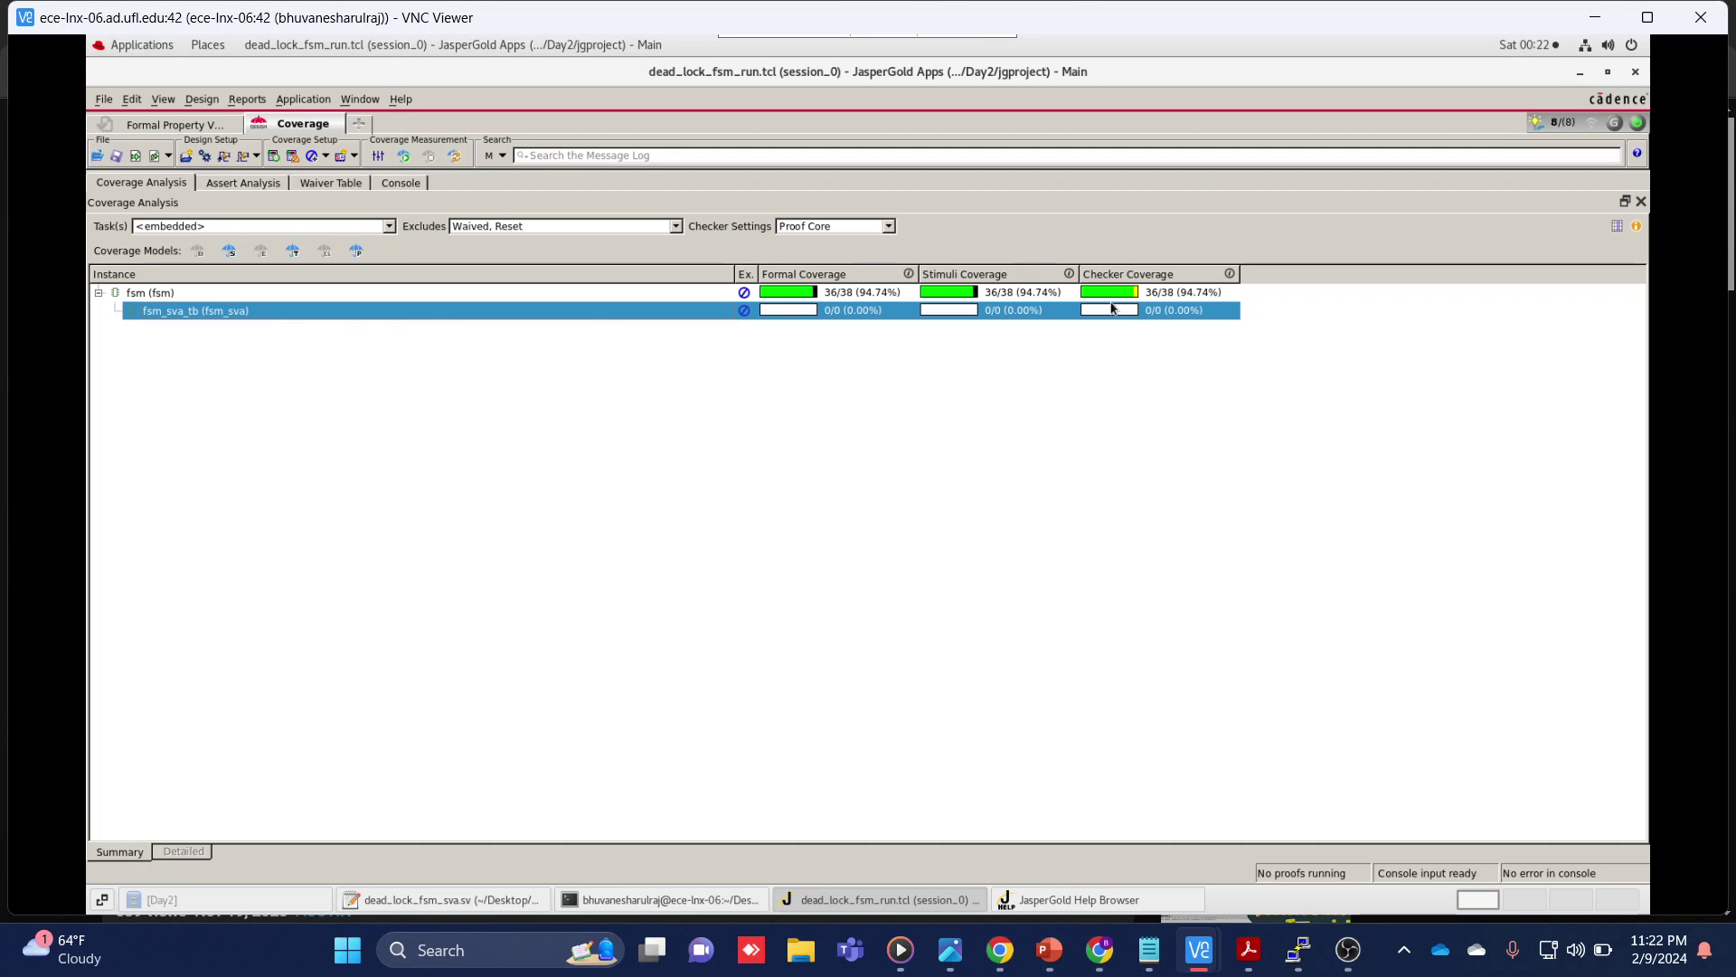
Examine the branch coverage of fsm, including the default case item on source line 42
{"action": "left_click", "coordinate": [1134, 295]}
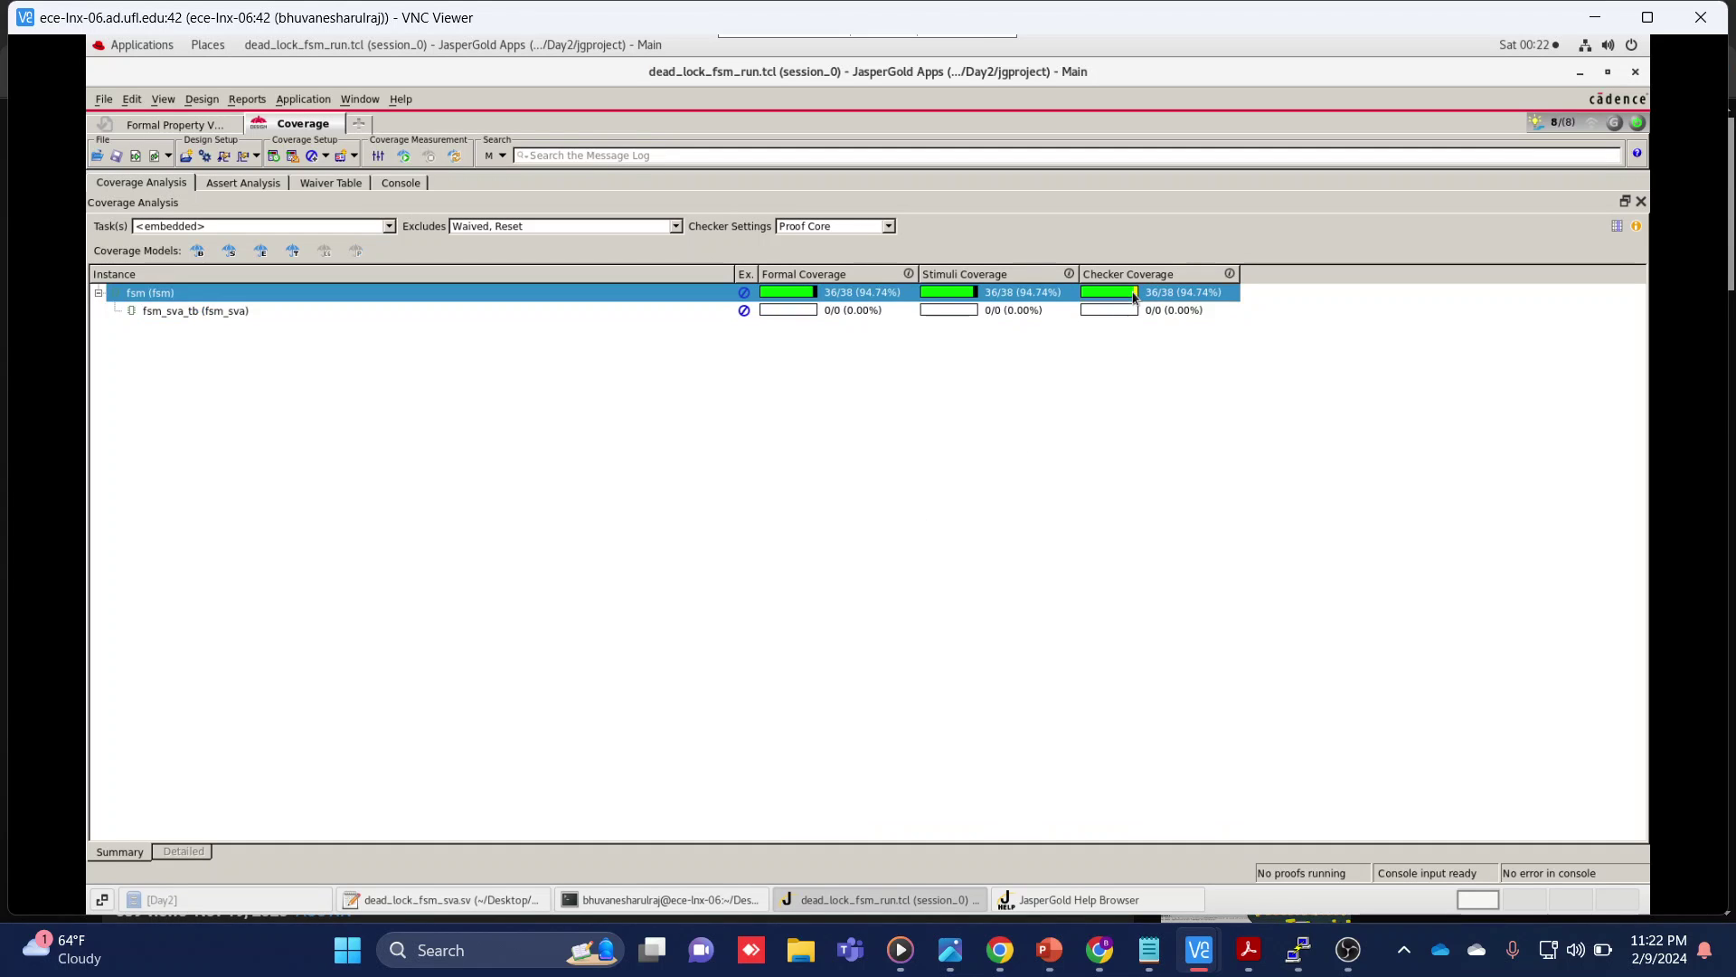
{"action": "double_click", "coordinate": [999, 299]}
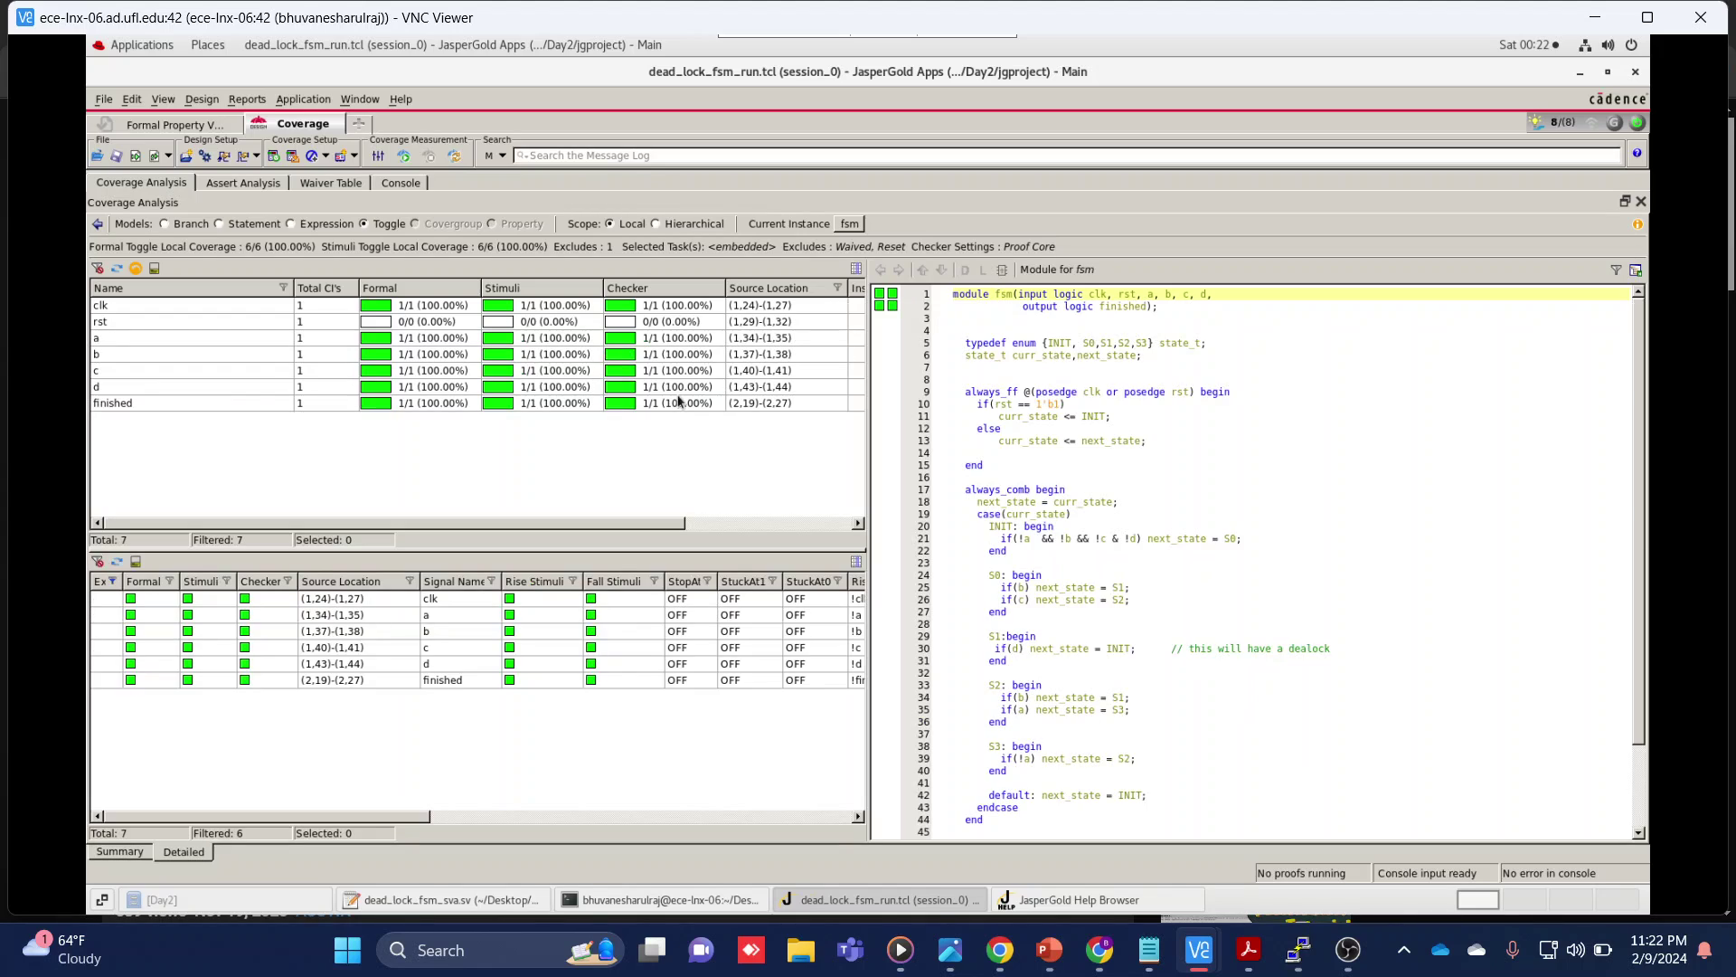
{"action": "left_click", "coordinate": [165, 224]}
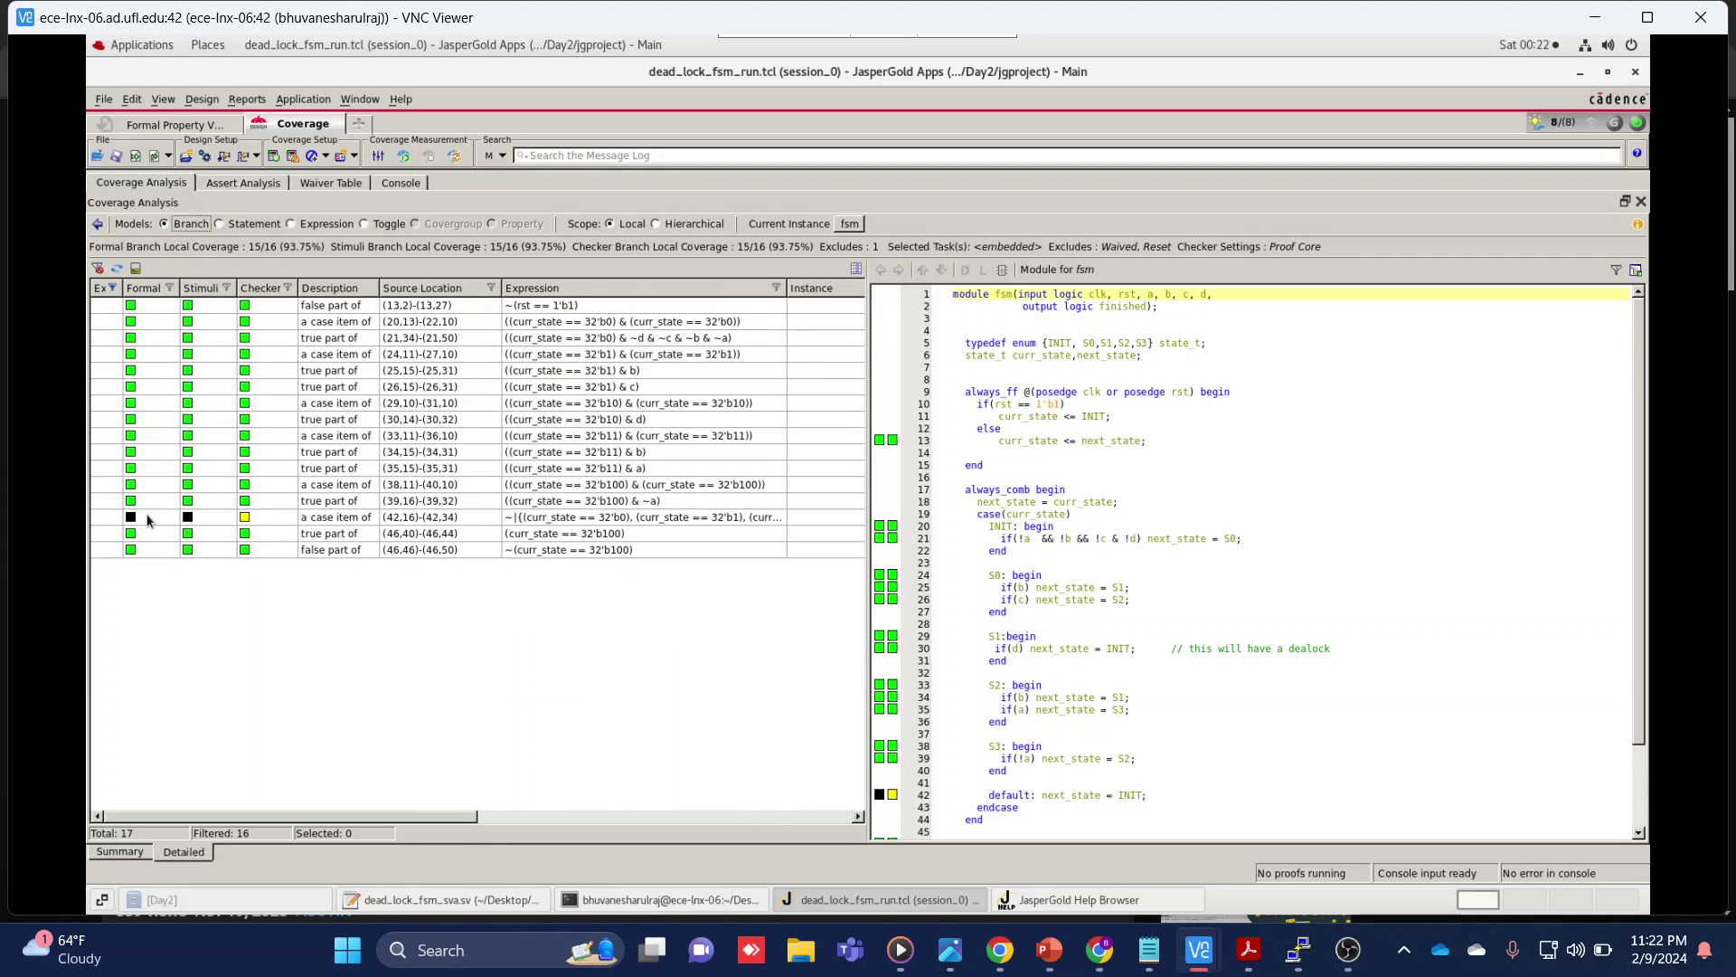
{"action": "left_click", "coordinate": [149, 518]}
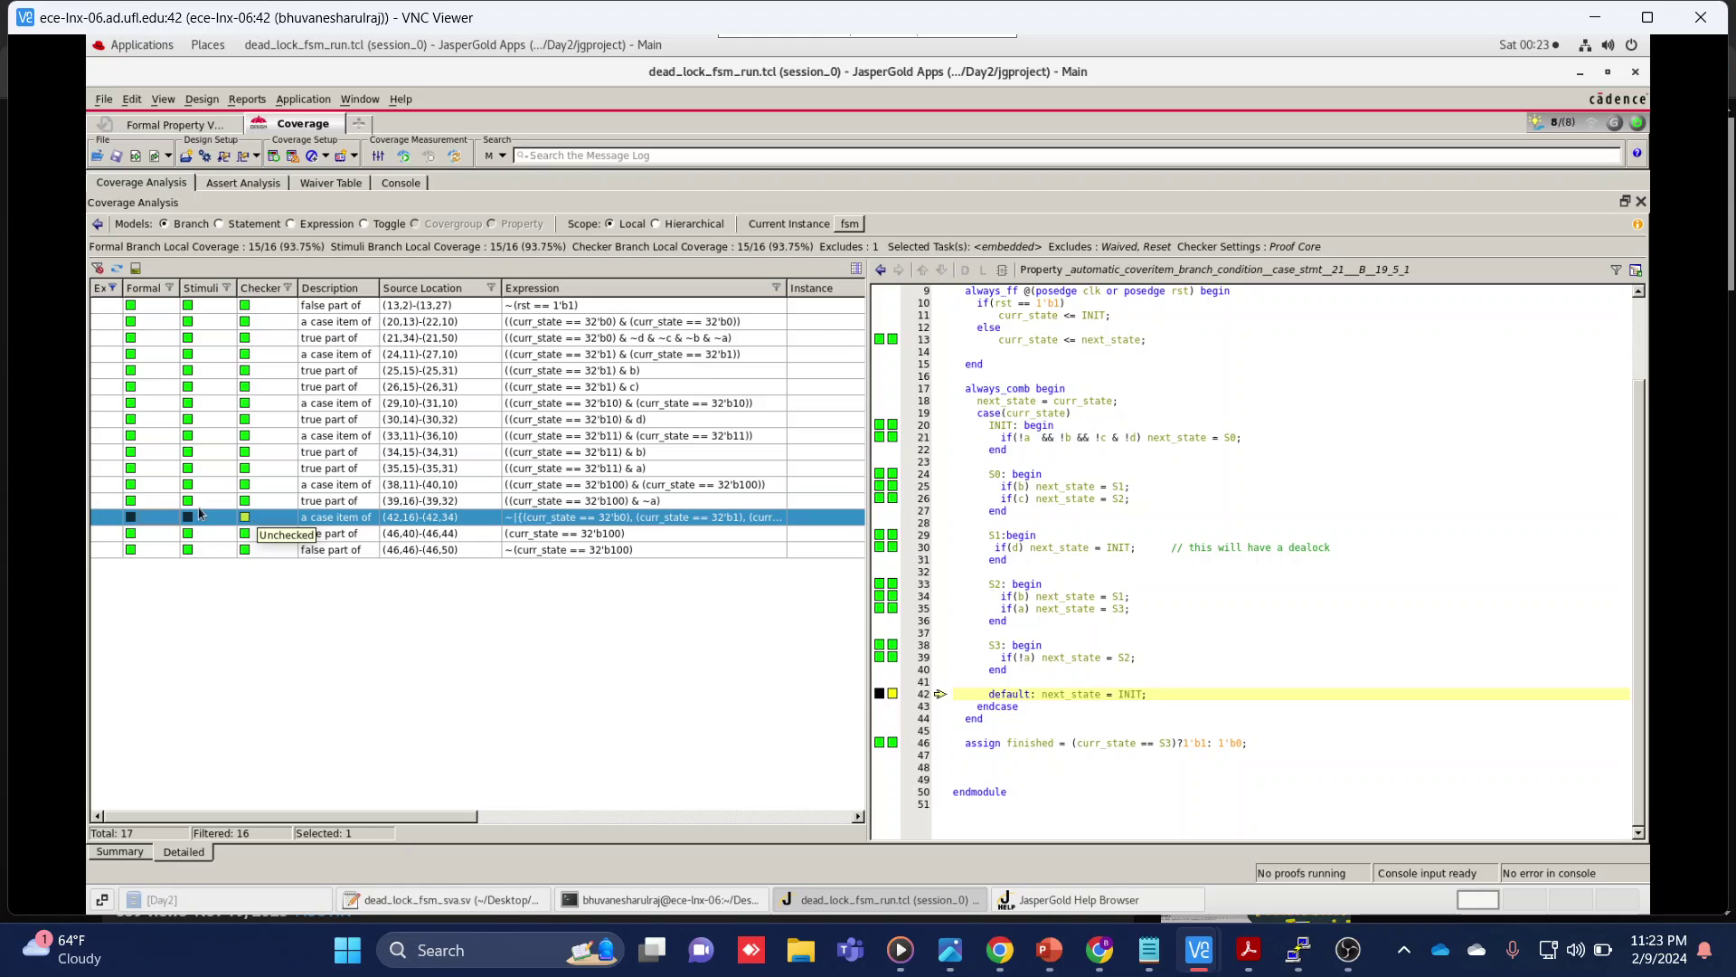
{"action": "mouse_move", "coordinate": [185, 522]}
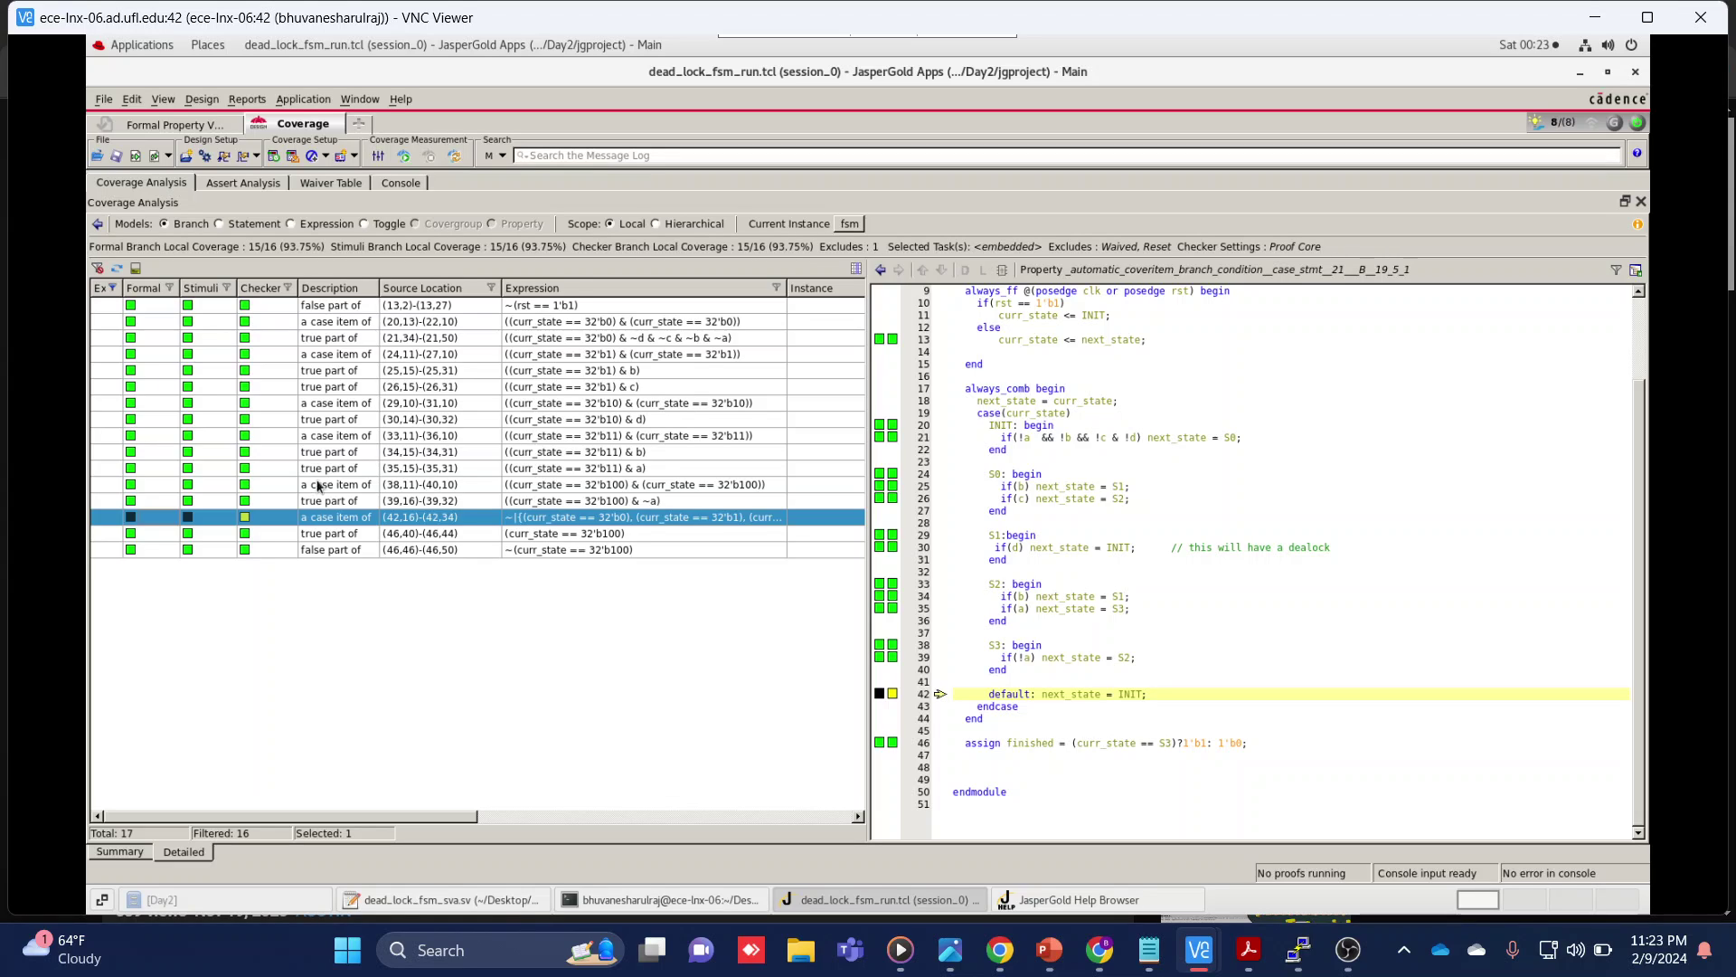
Examine the statement, expression and toggle coverage of fsm, including the blocking assignment on line 42, and return to the summary
{"action": "left_click", "coordinate": [220, 223]}
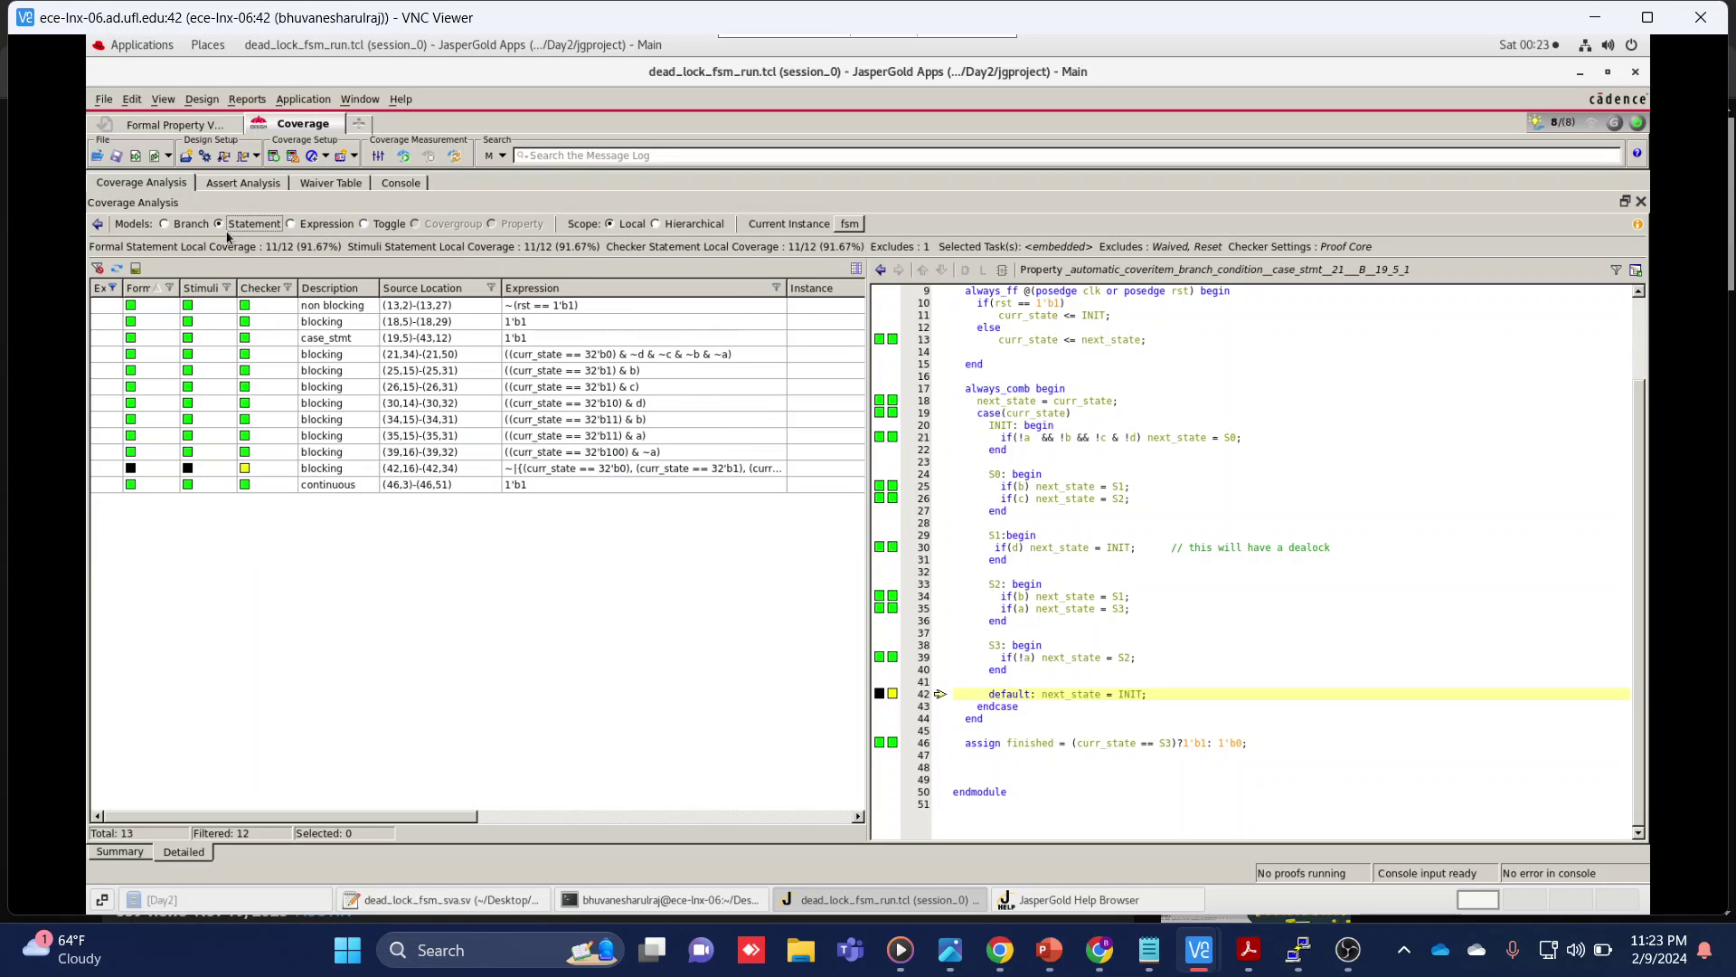
{"action": "left_click", "coordinate": [282, 469]}
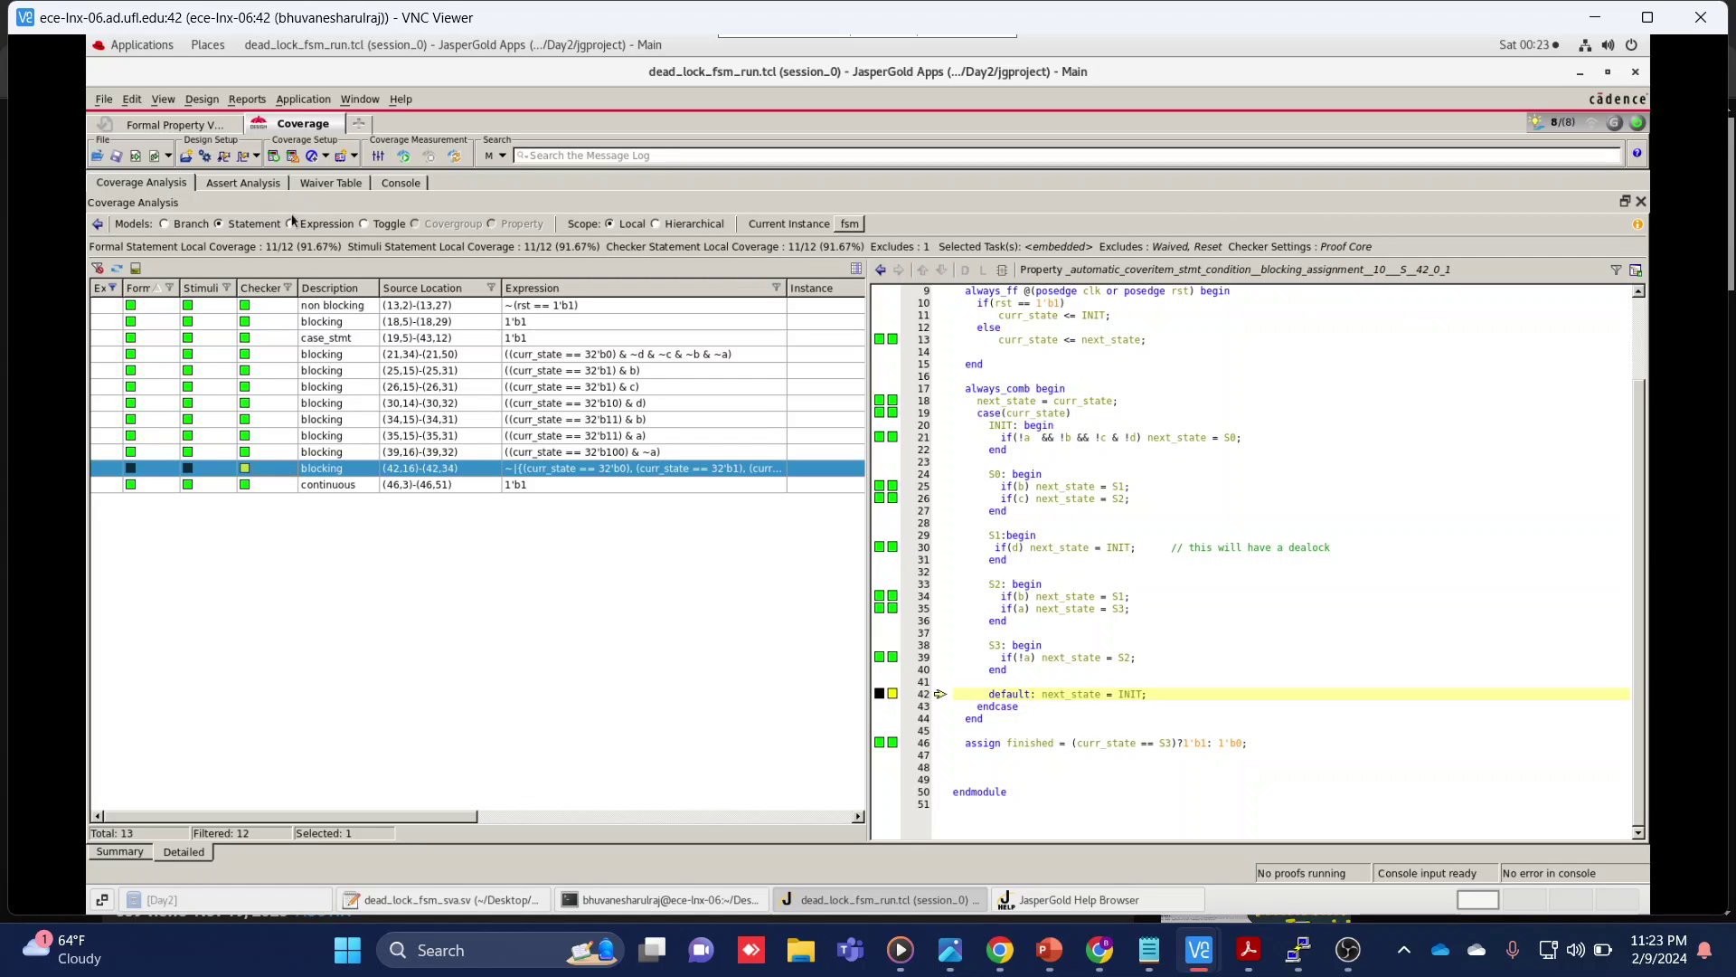
{"action": "left_click", "coordinate": [291, 224]}
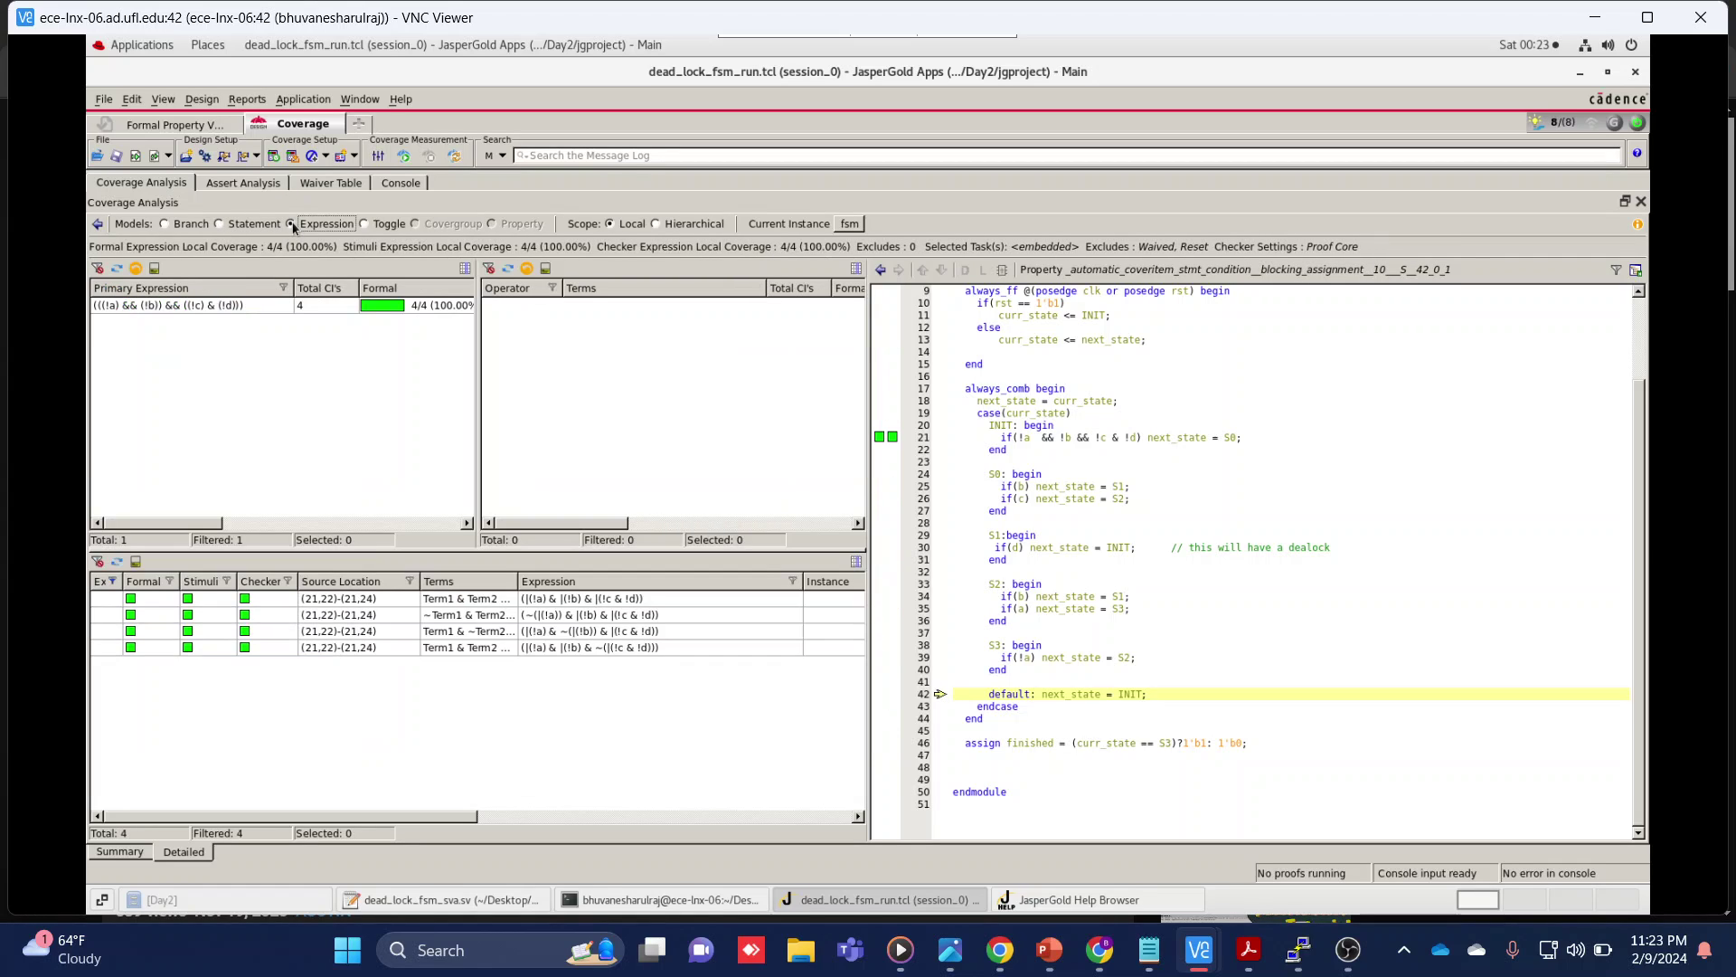
{"action": "left_click", "coordinate": [362, 227]}
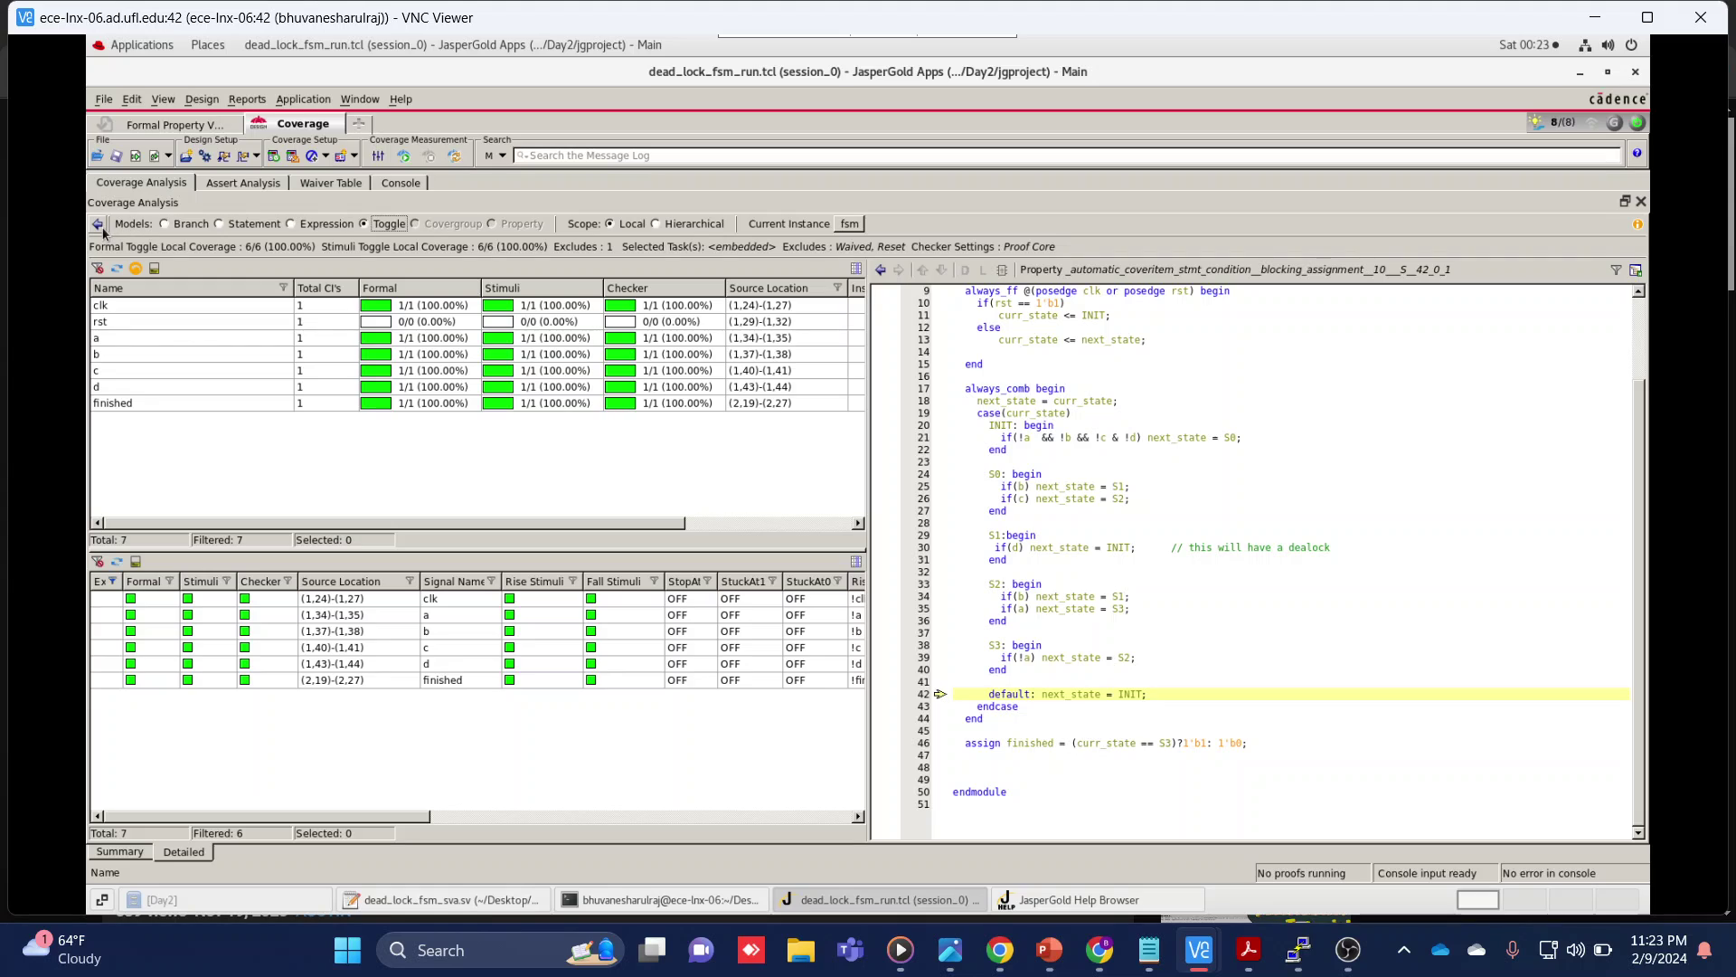
{"action": "left_click", "coordinate": [100, 226]}
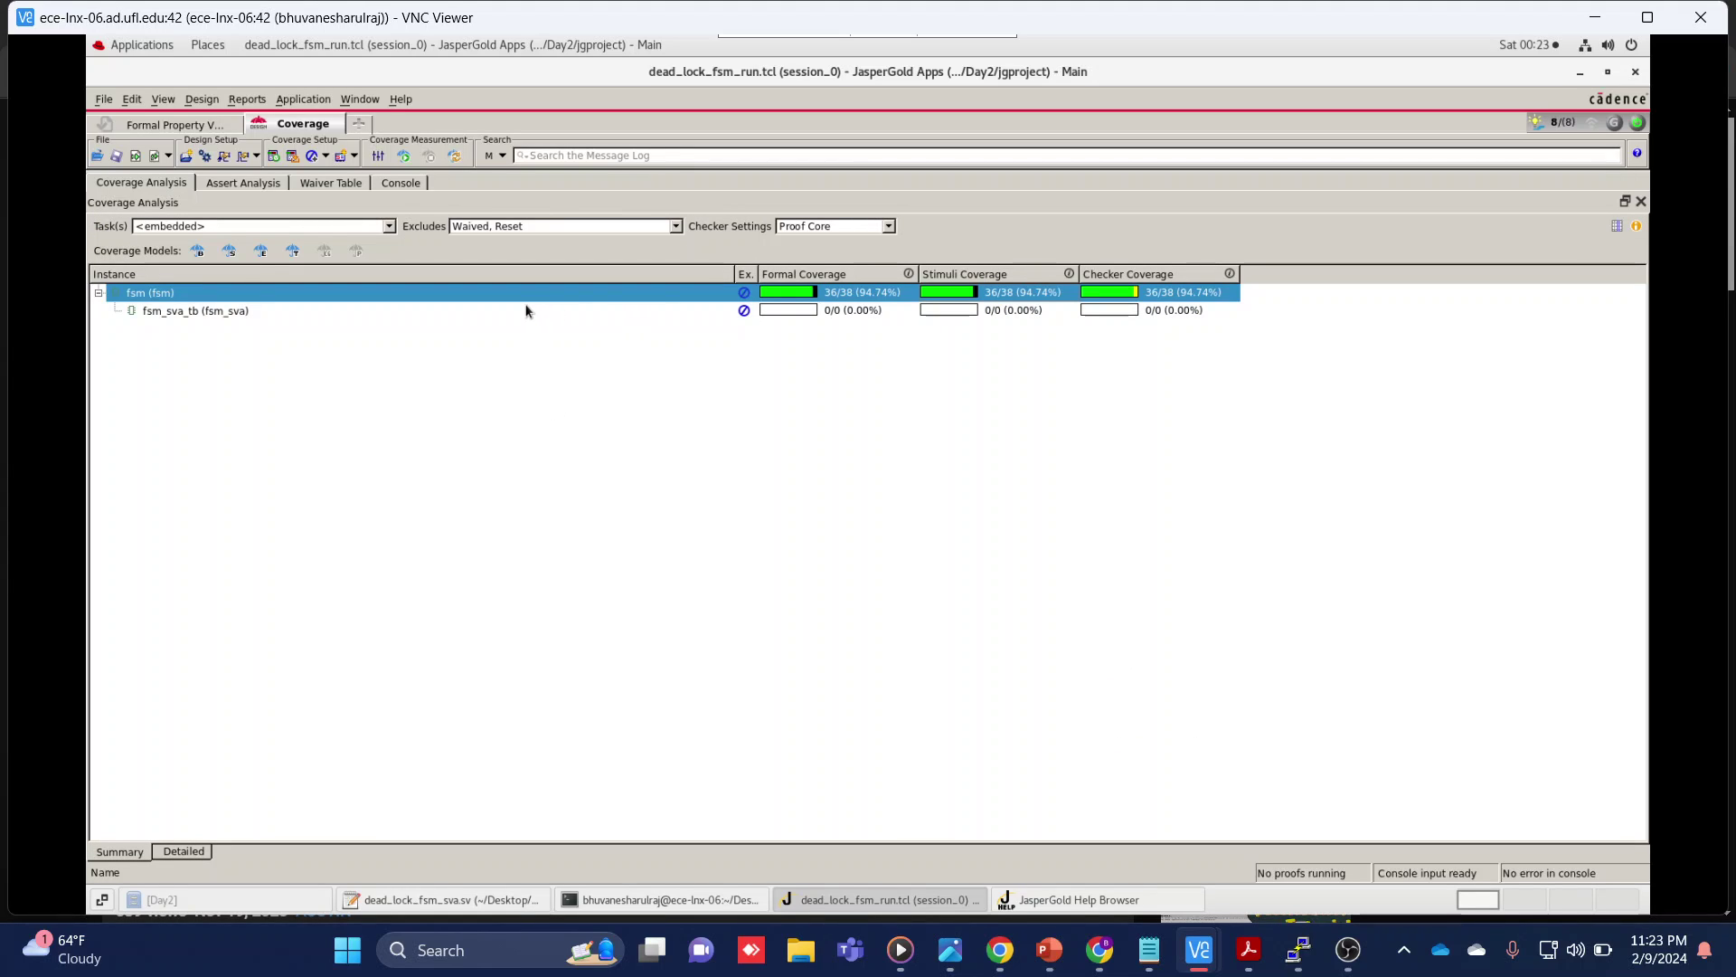
Switch to the text editor, comment out the assume property(input_constraint) line with // in dead_lock_fsm_sva.sv, and save the file
{"action": "left_click", "coordinate": [268, 901]}
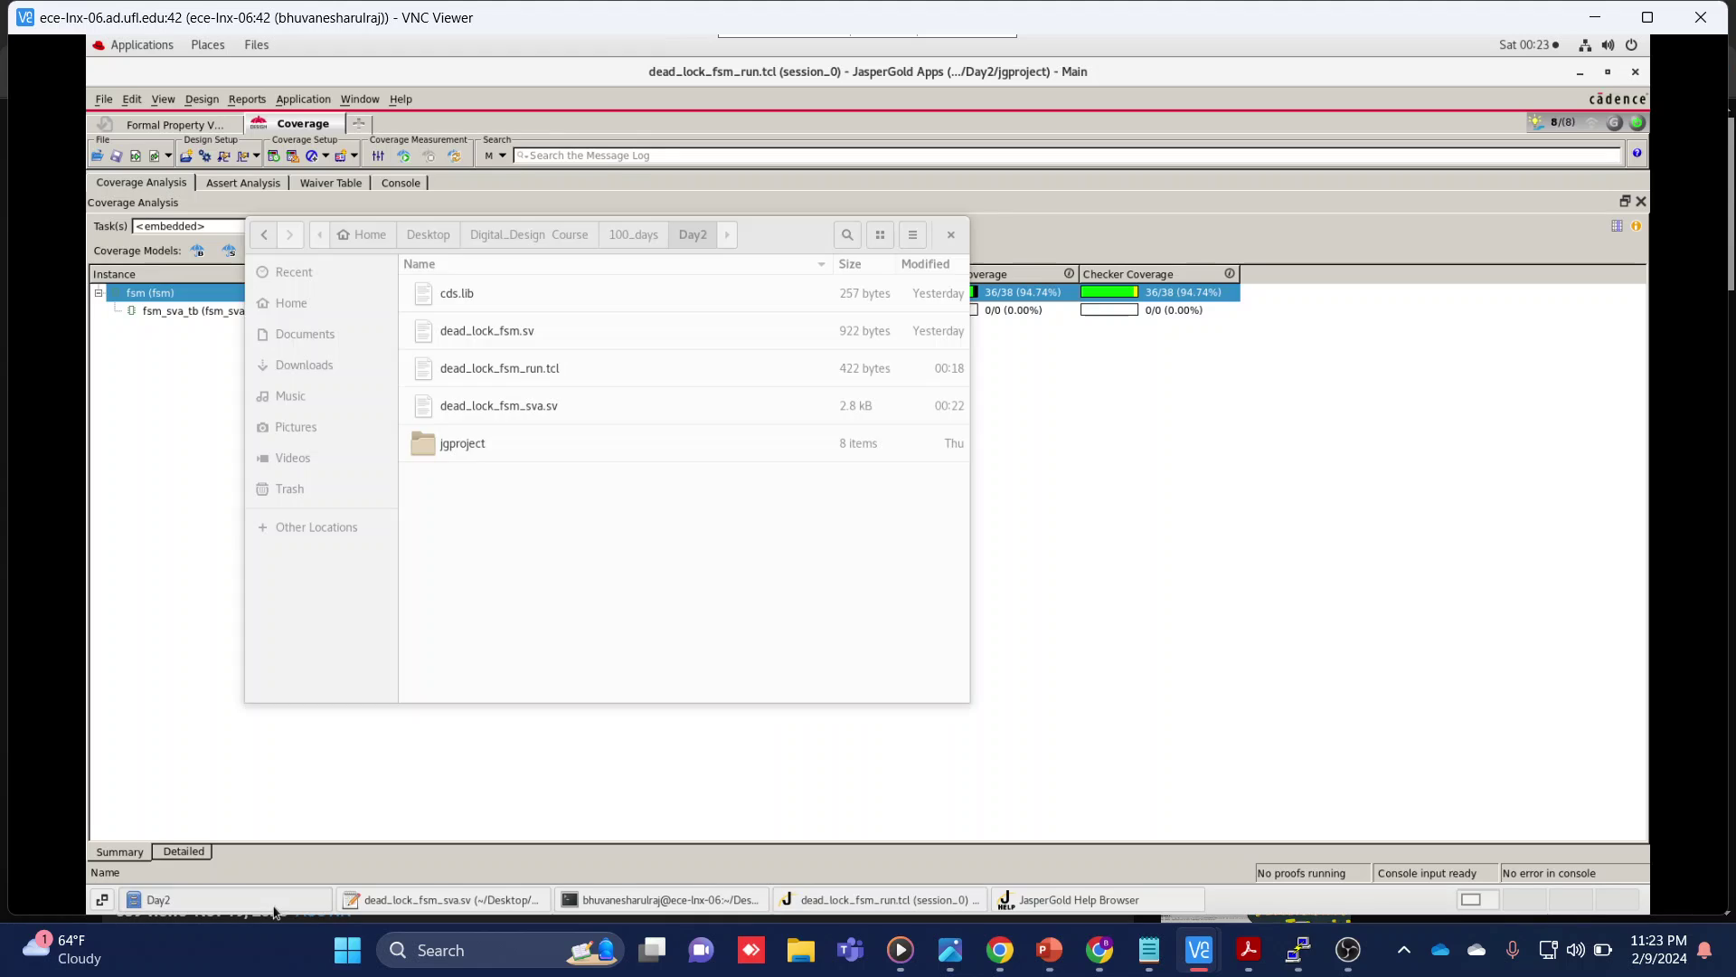
{"action": "left_click", "coordinate": [399, 900]}
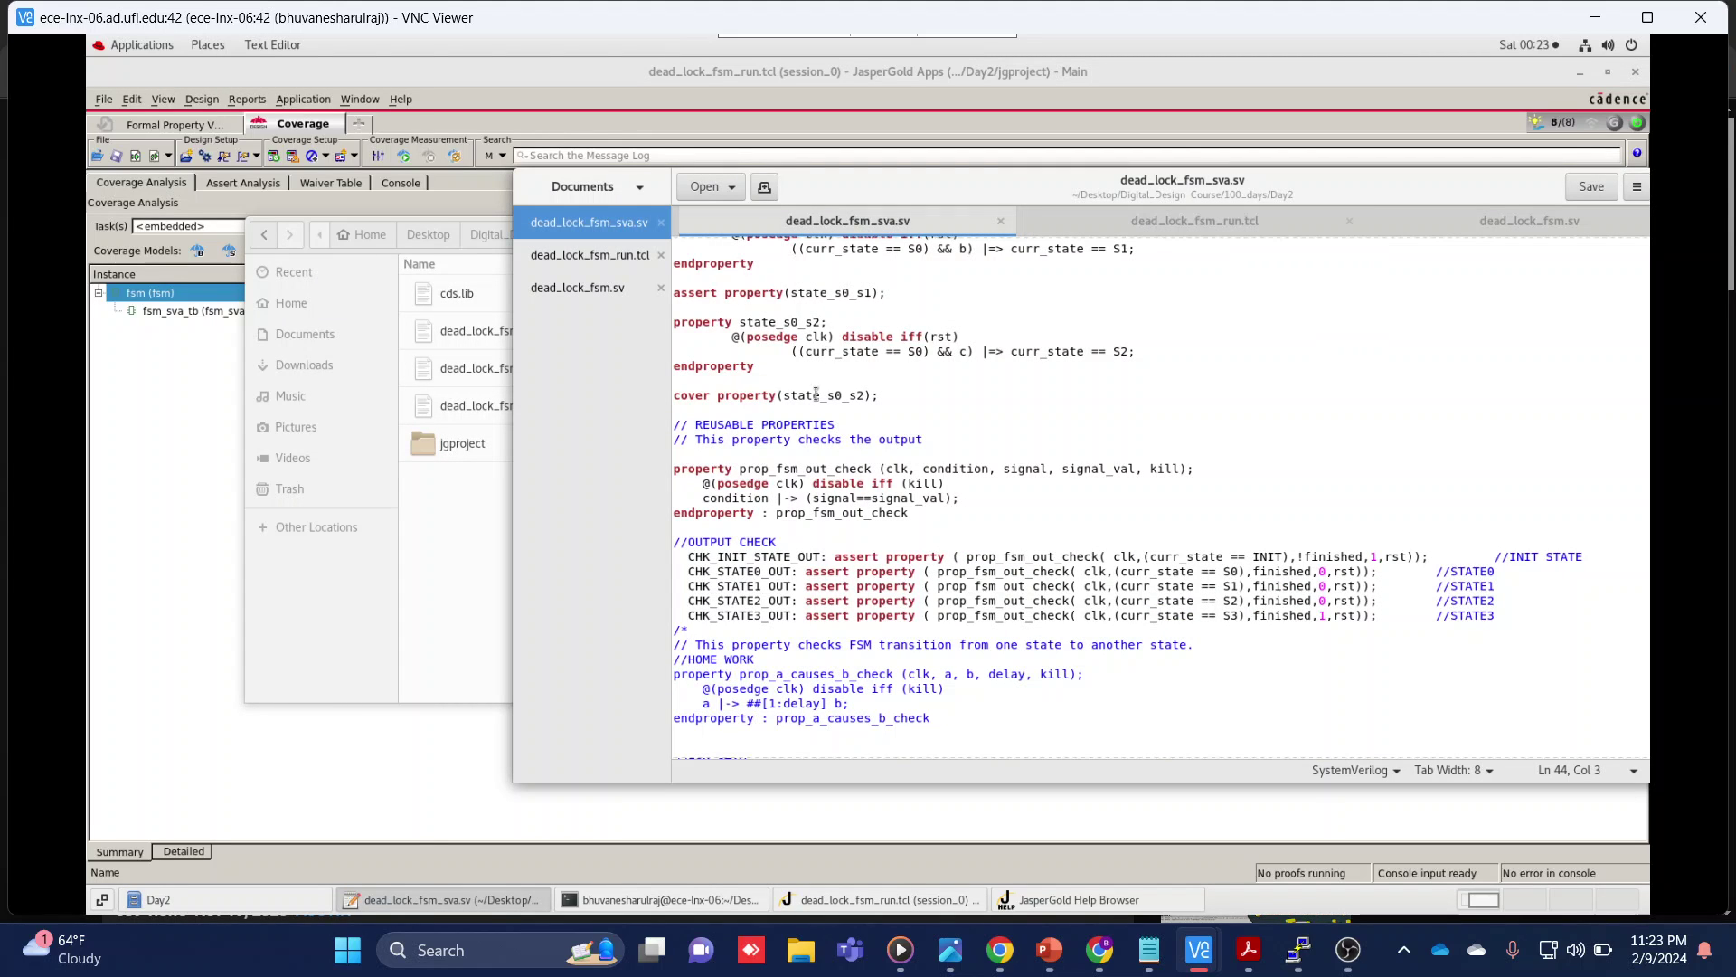
{"action": "scroll", "coordinate": [771, 509], "scroll_direction": "up", "scroll_amount": 2}
{"action": "scroll", "coordinate": [772, 509], "scroll_direction": "up", "scroll_amount": 3}
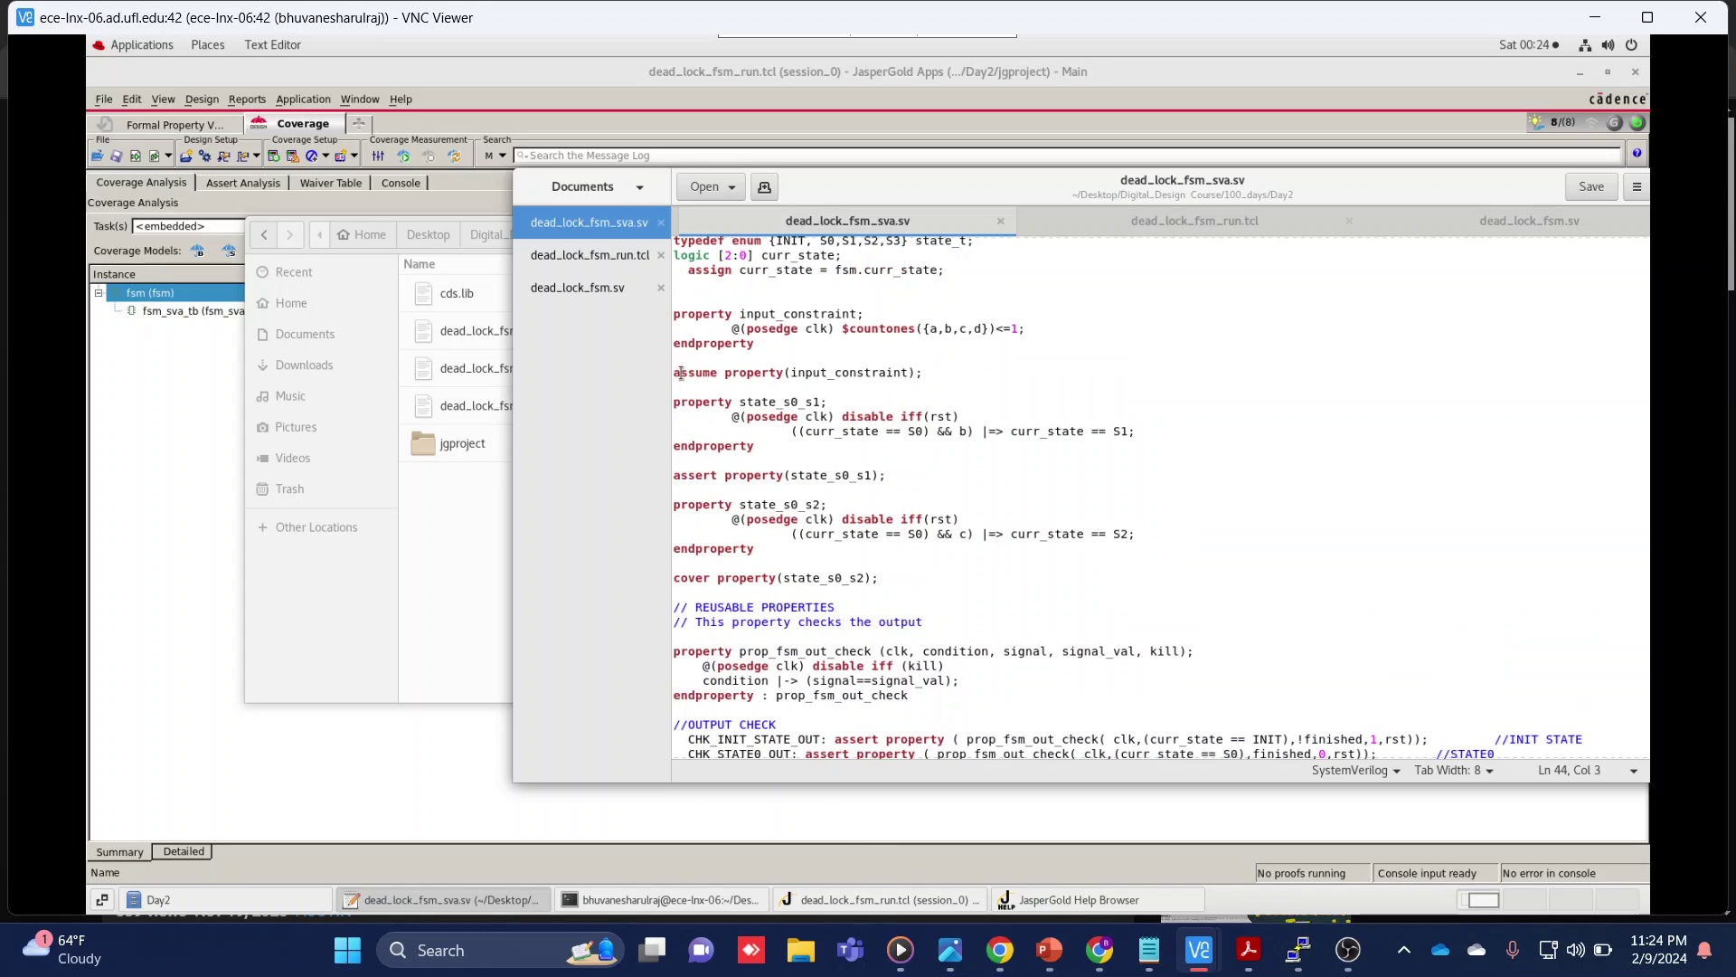
{"action": "type", "text": "//"}
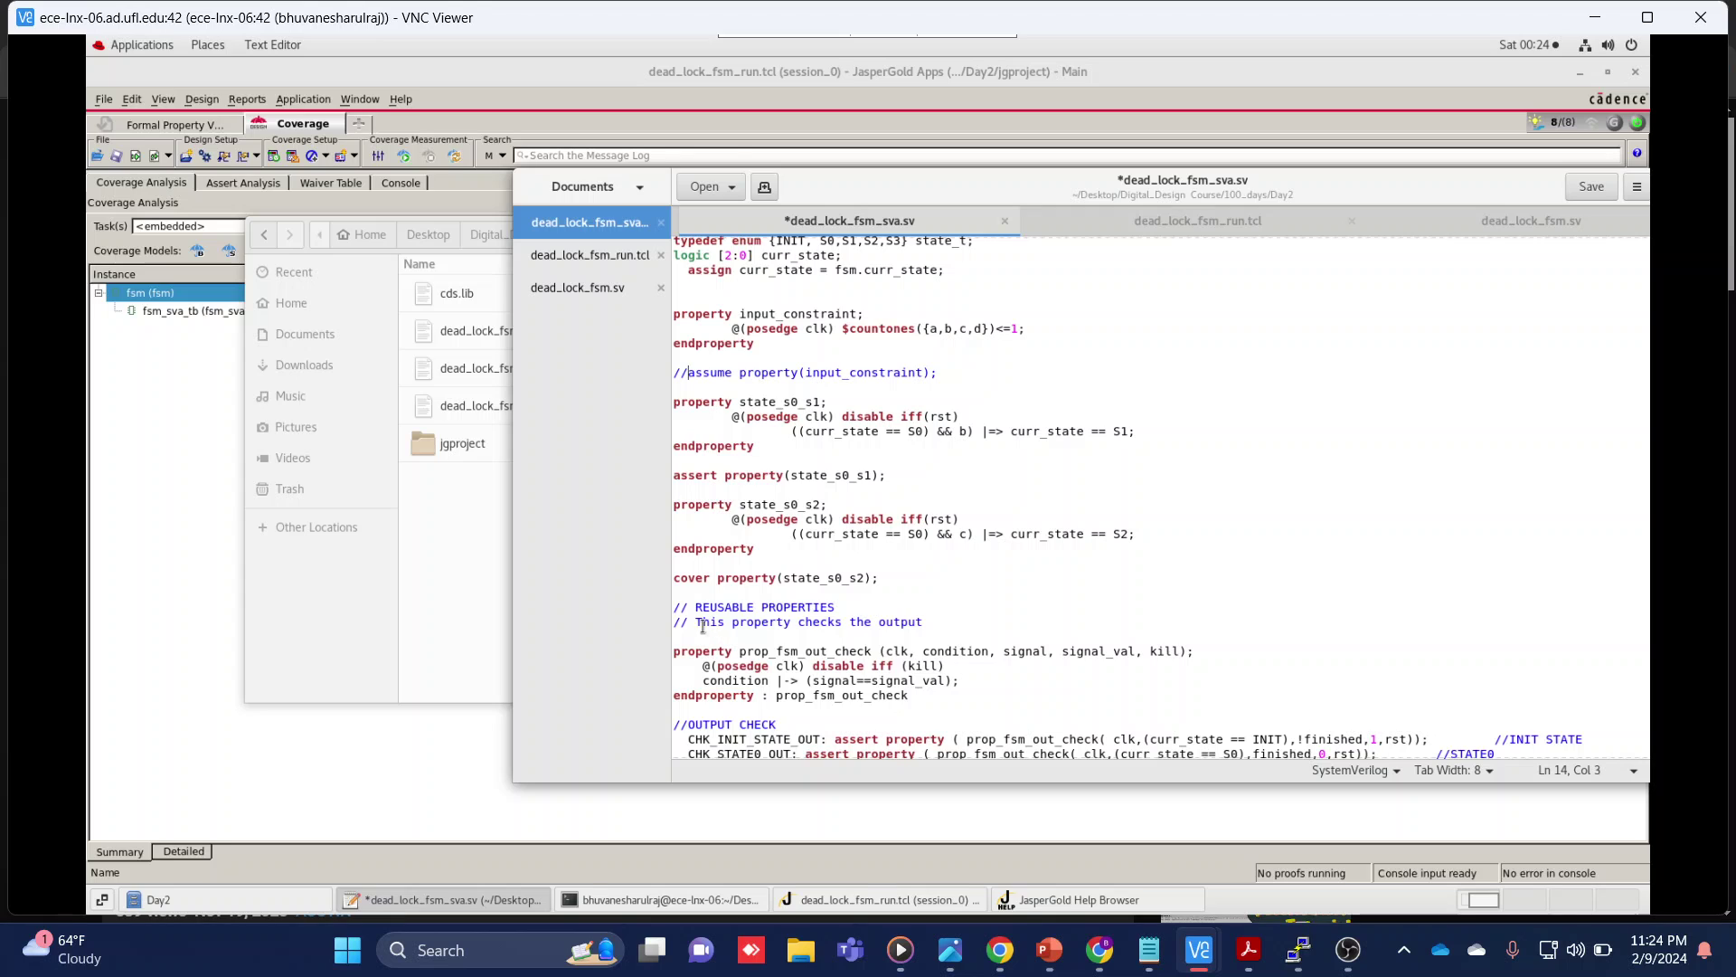
{"action": "scroll", "coordinate": [702, 626], "scroll_direction": "down", "scroll_amount": 3}
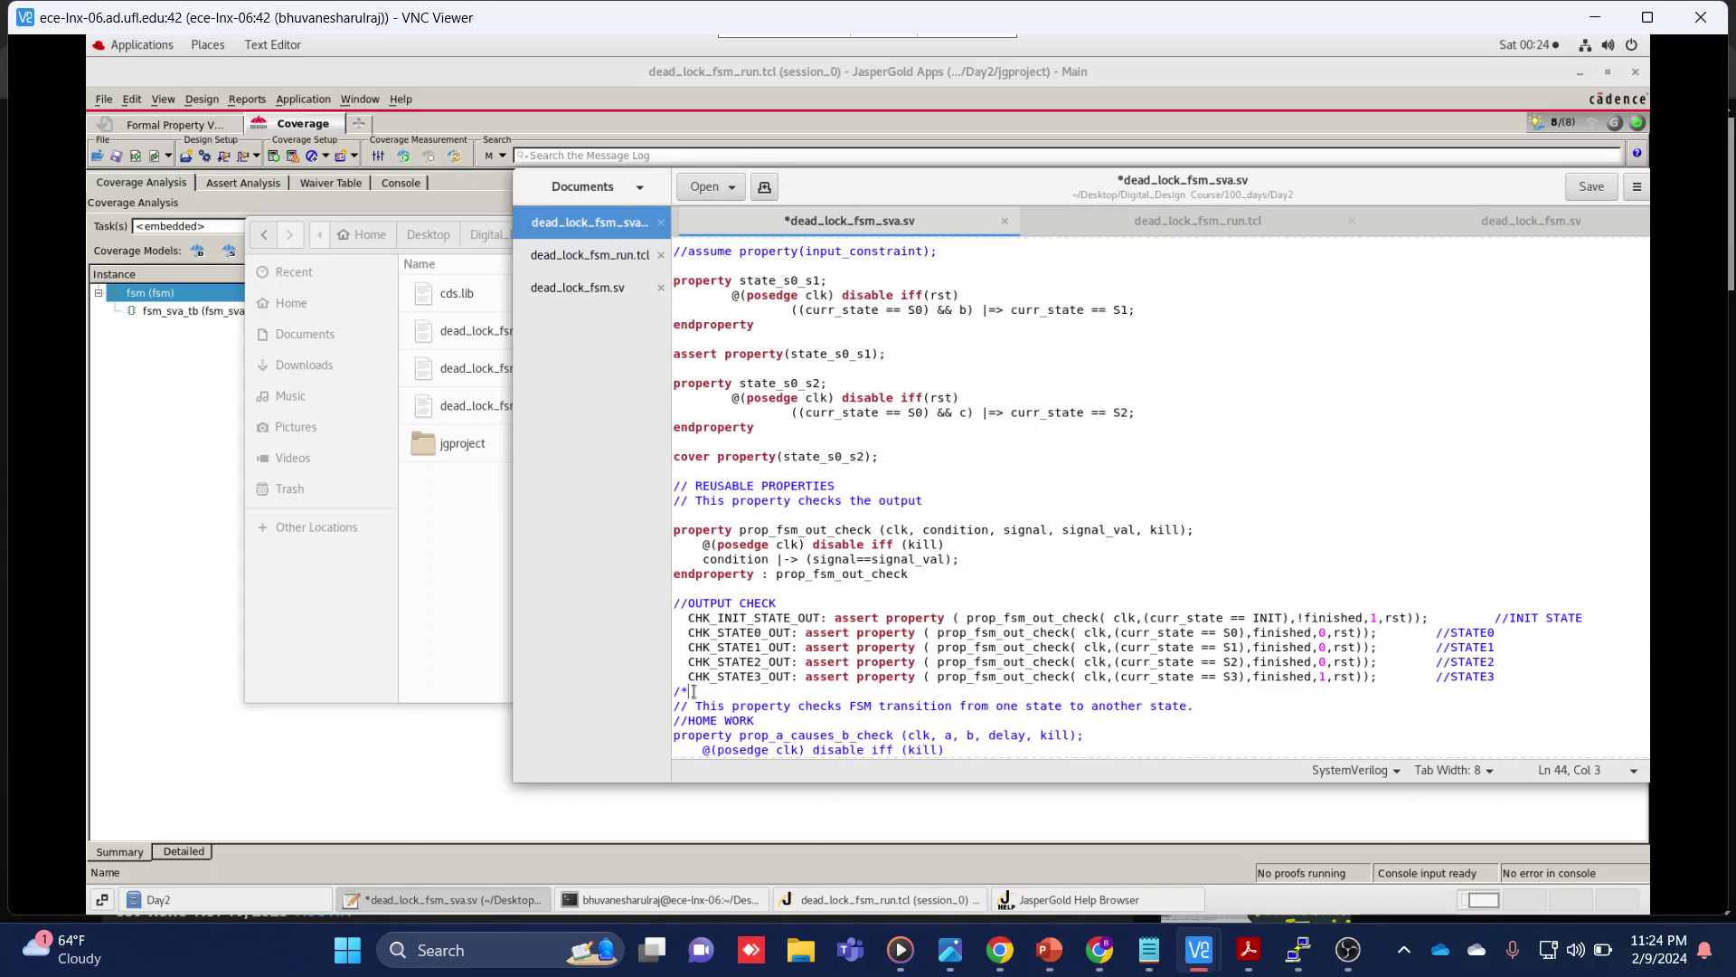
{"action": "key", "text": "BackSpace"}
{"action": "key", "text": "BackSpace"}
{"action": "type", "text": "/*"}
{"action": "key", "text": "ctrl+s"}
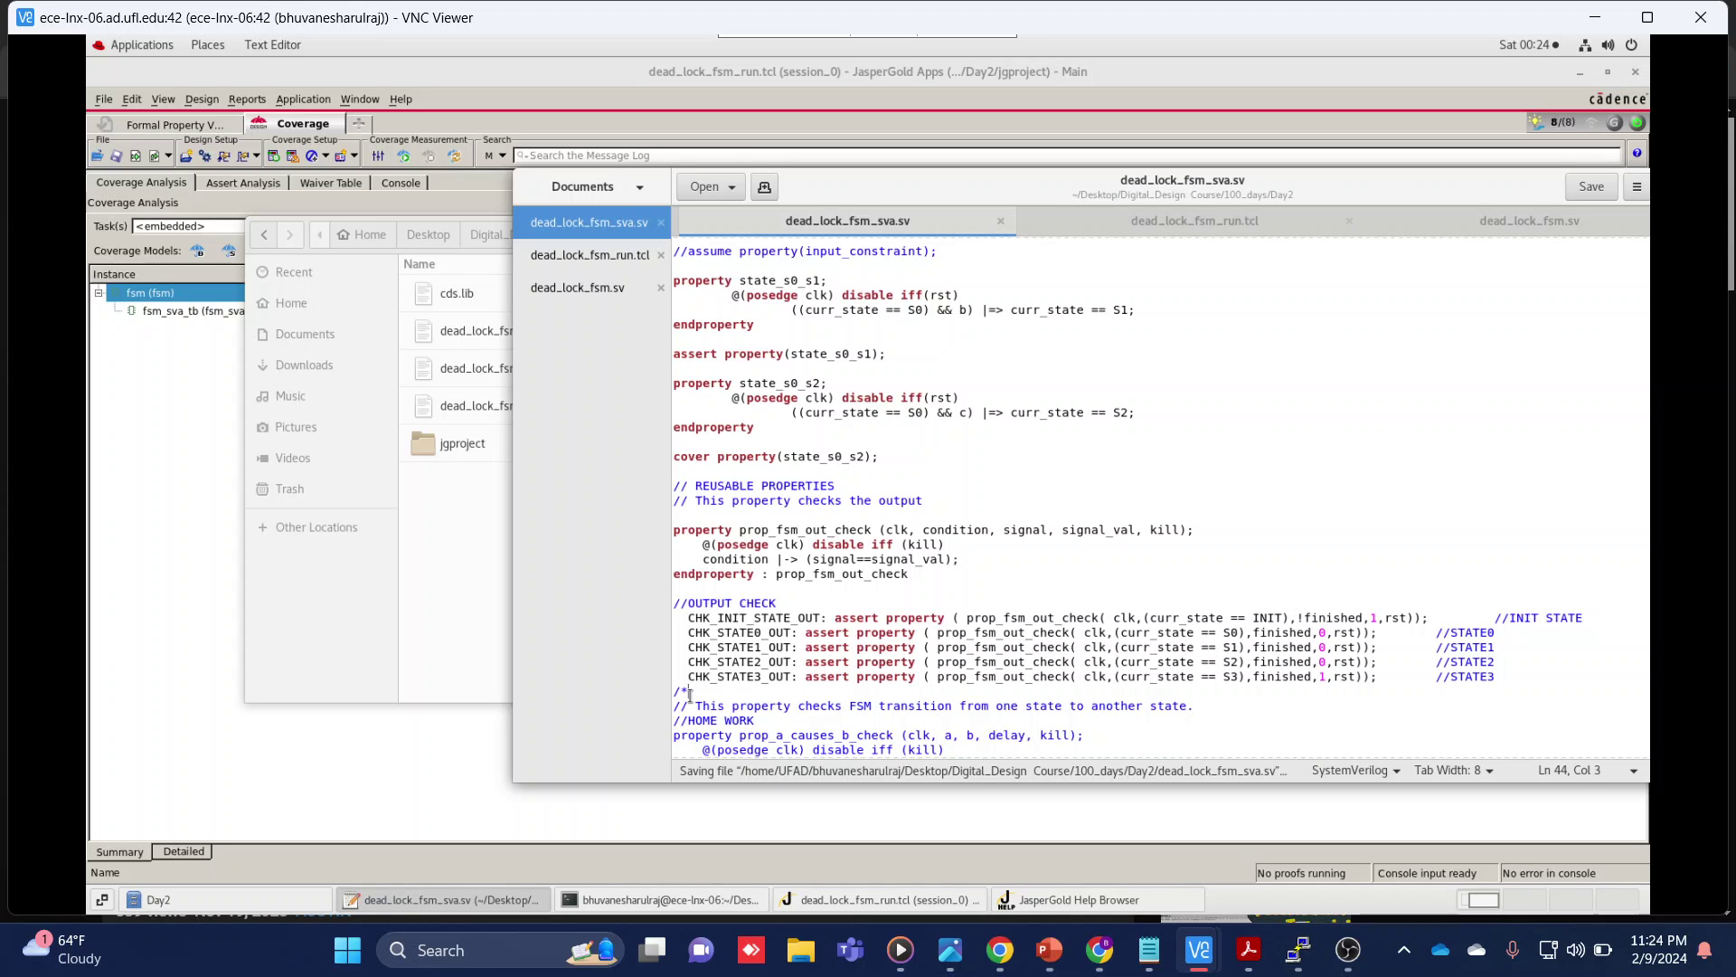
Switch to JasperGold and try to open the cover trace of the assume_1:witness1 property in the Formal Property Verification property table
{"action": "left_click", "coordinate": [428, 568]}
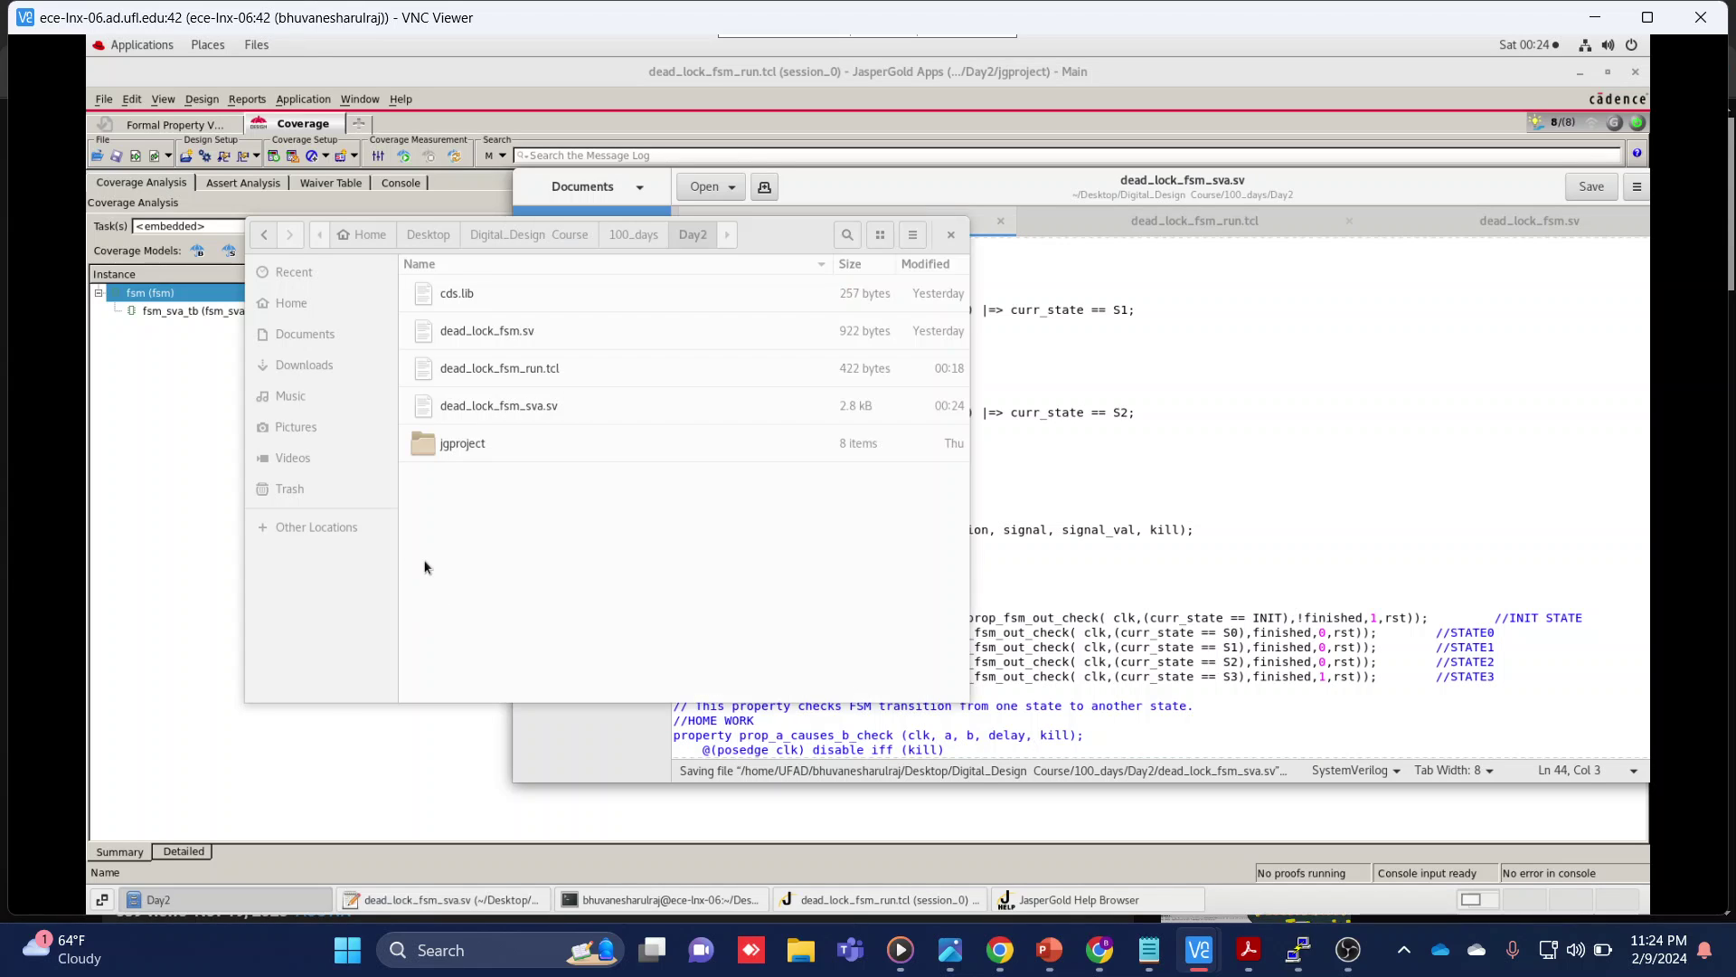
{"action": "left_click", "coordinate": [188, 471]}
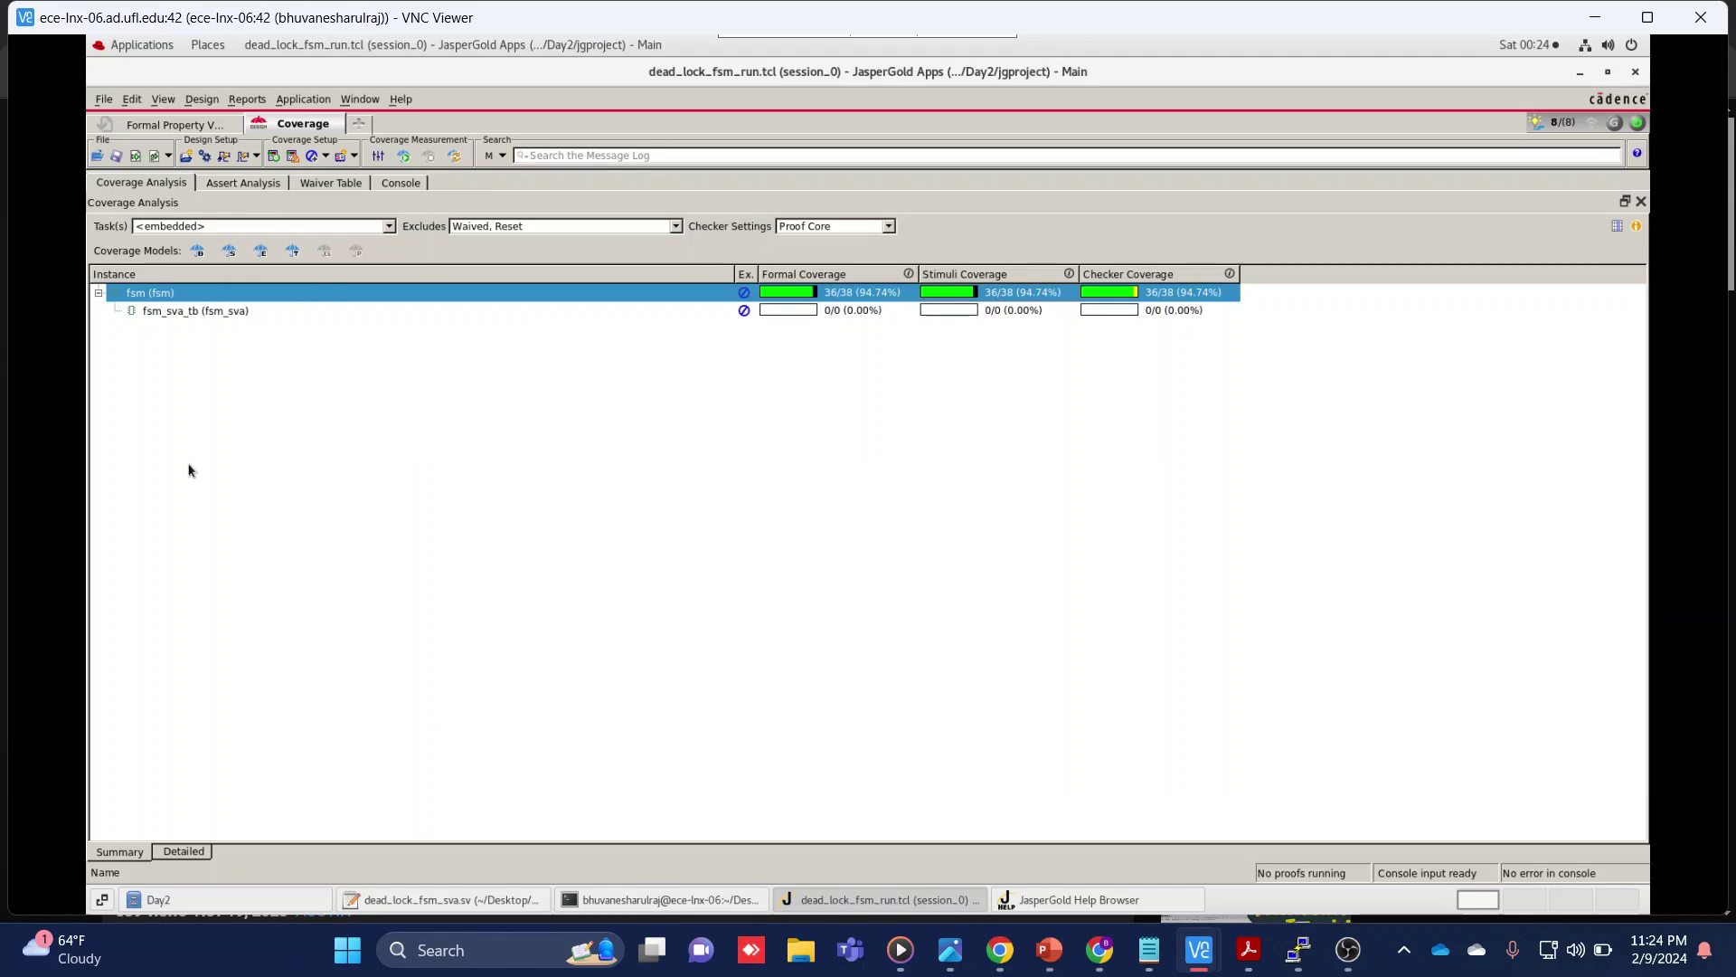
{"action": "right_click", "coordinate": [683, 301]}
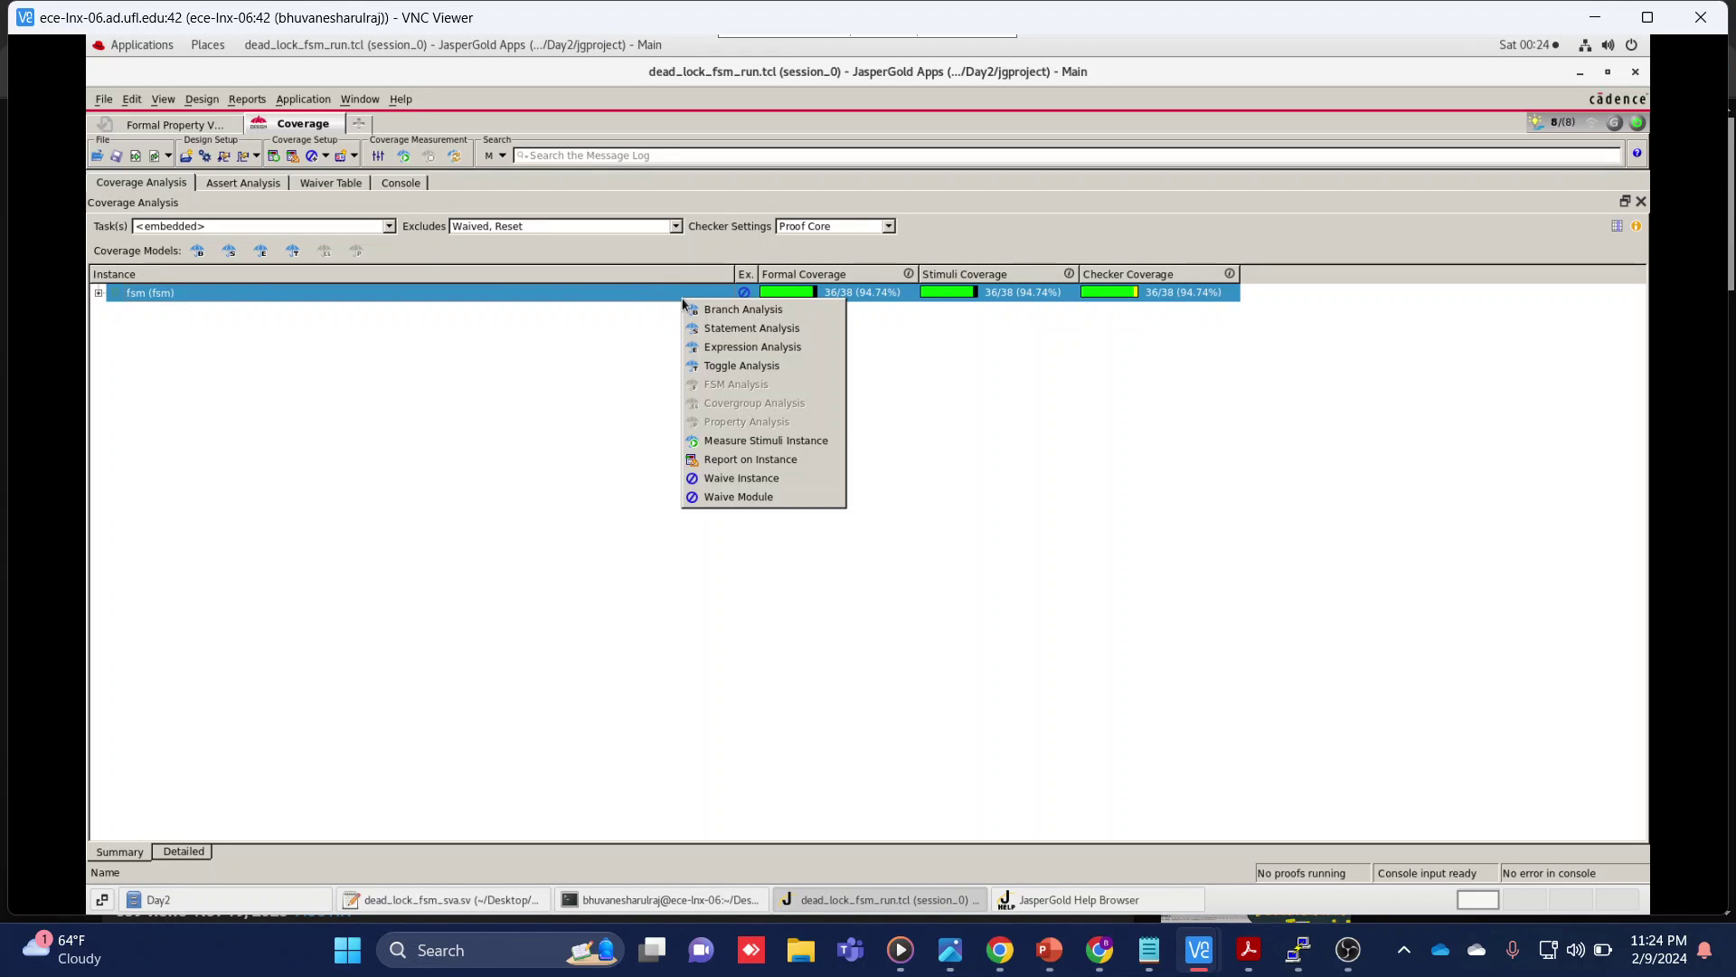
{"action": "left_click", "coordinate": [384, 375]}
{"action": "left_click", "coordinate": [164, 127]}
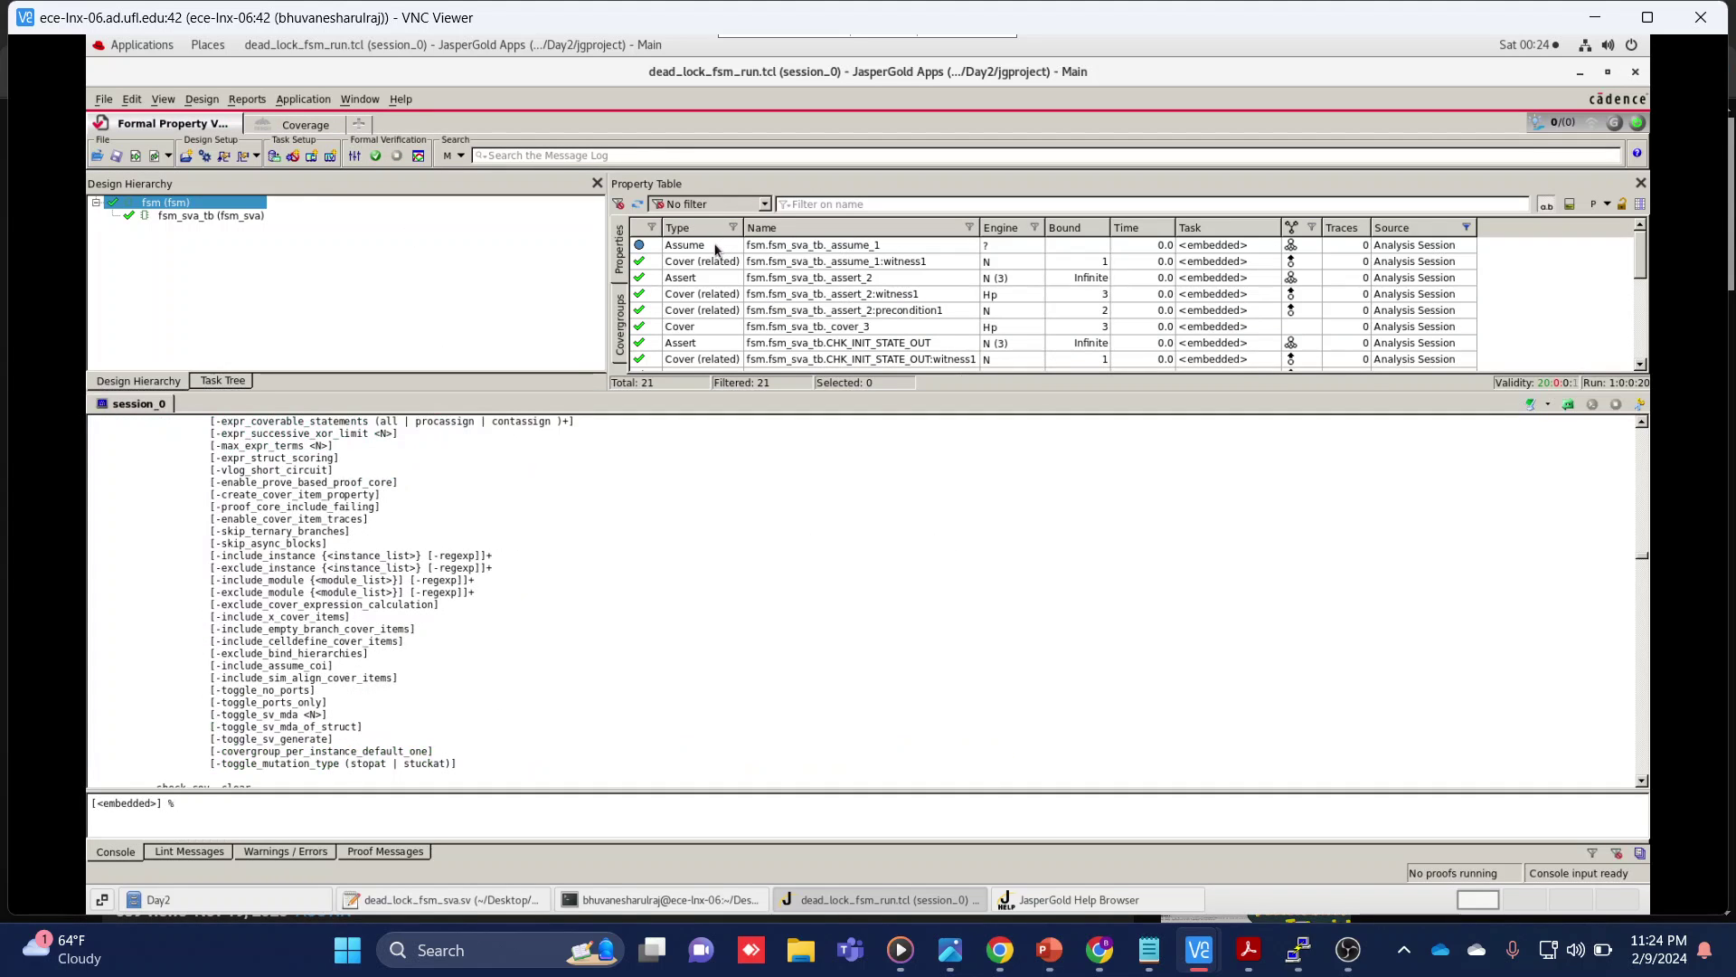
{"action": "left_click", "coordinate": [706, 262]}
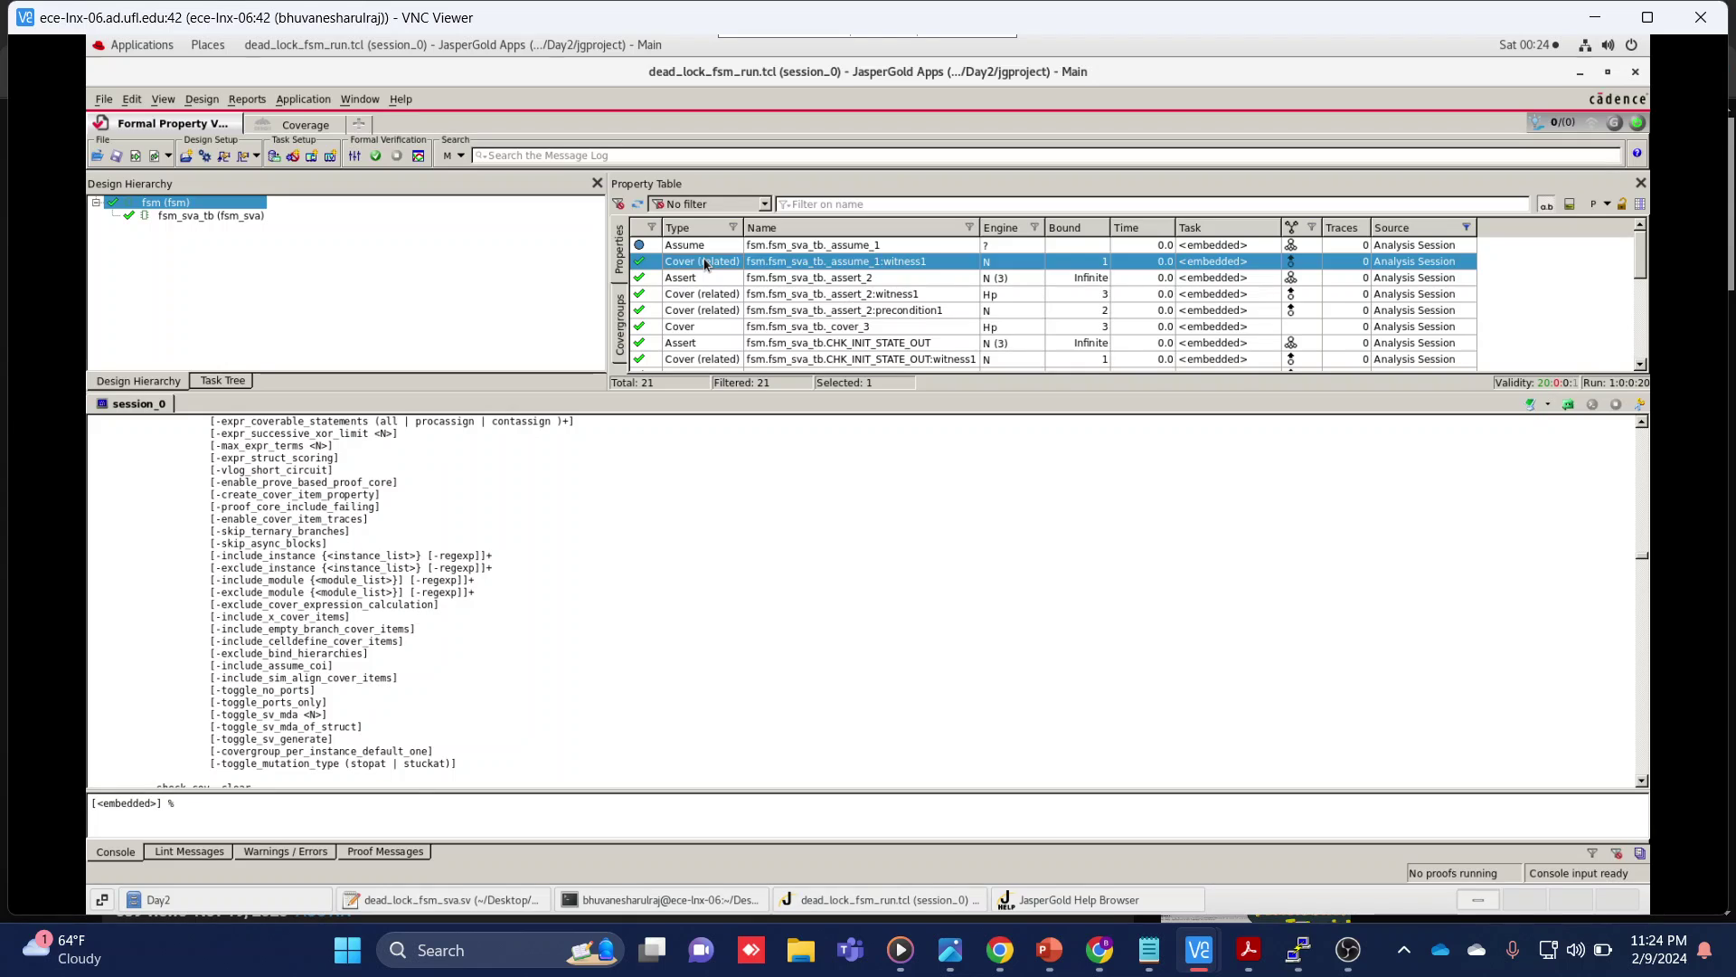
{"action": "double_click", "coordinate": [707, 262]}
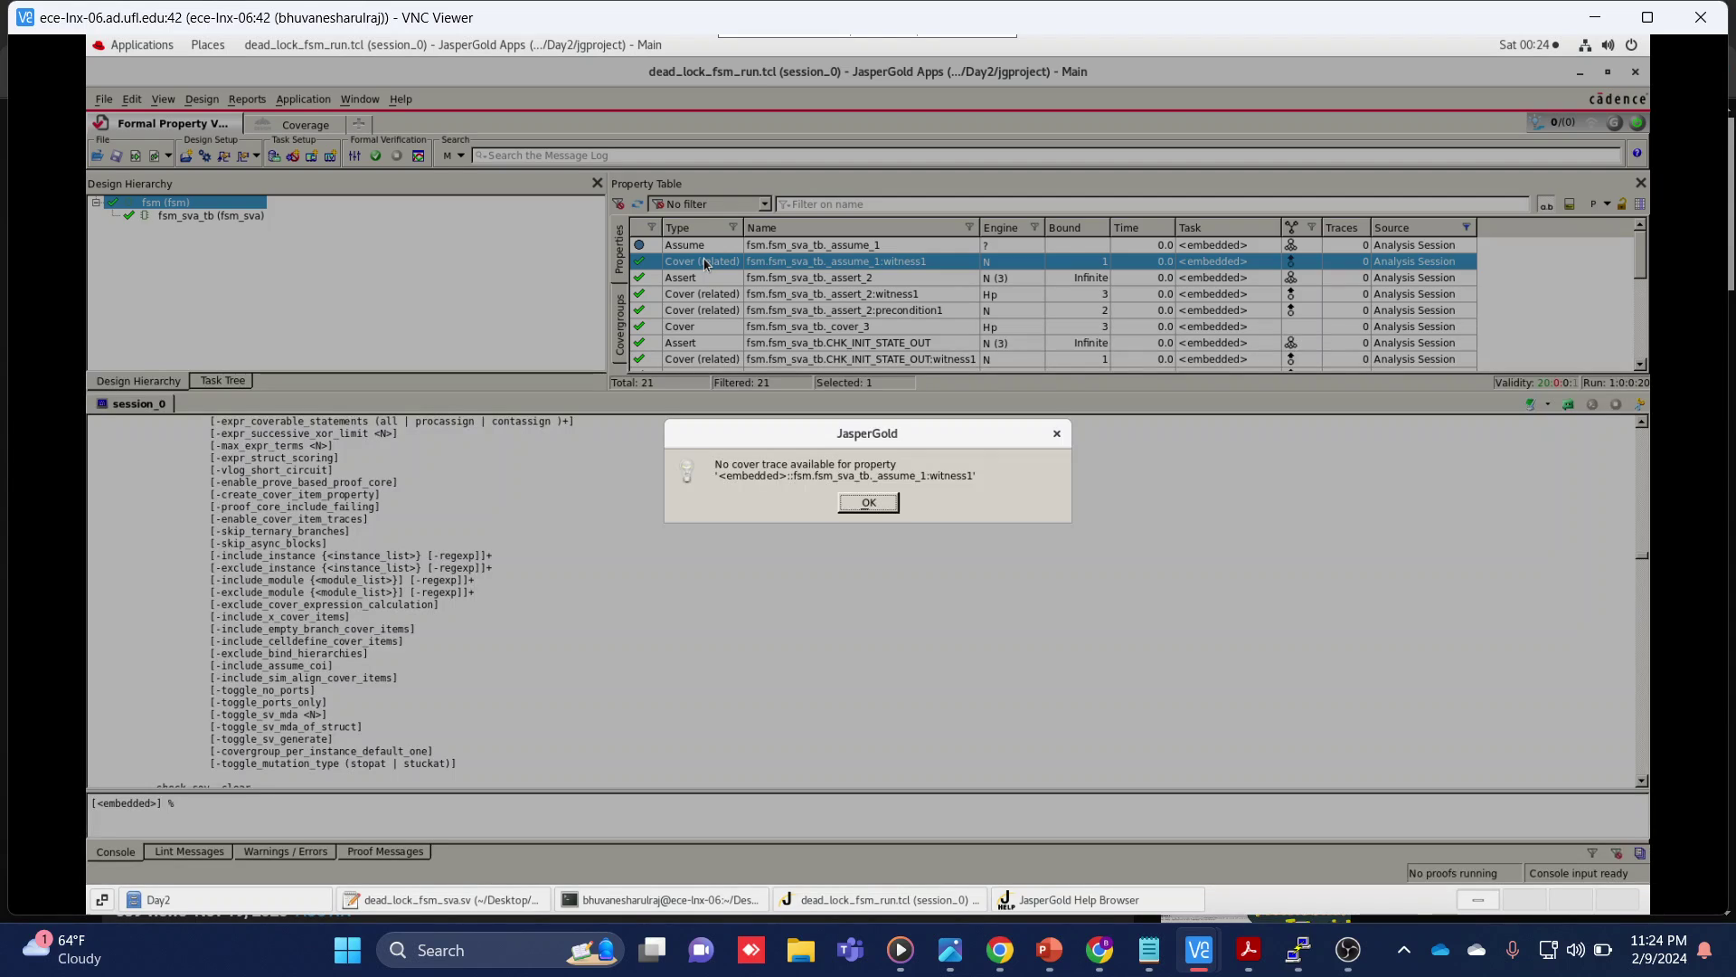
{"action": "left_click", "coordinate": [867, 504]}
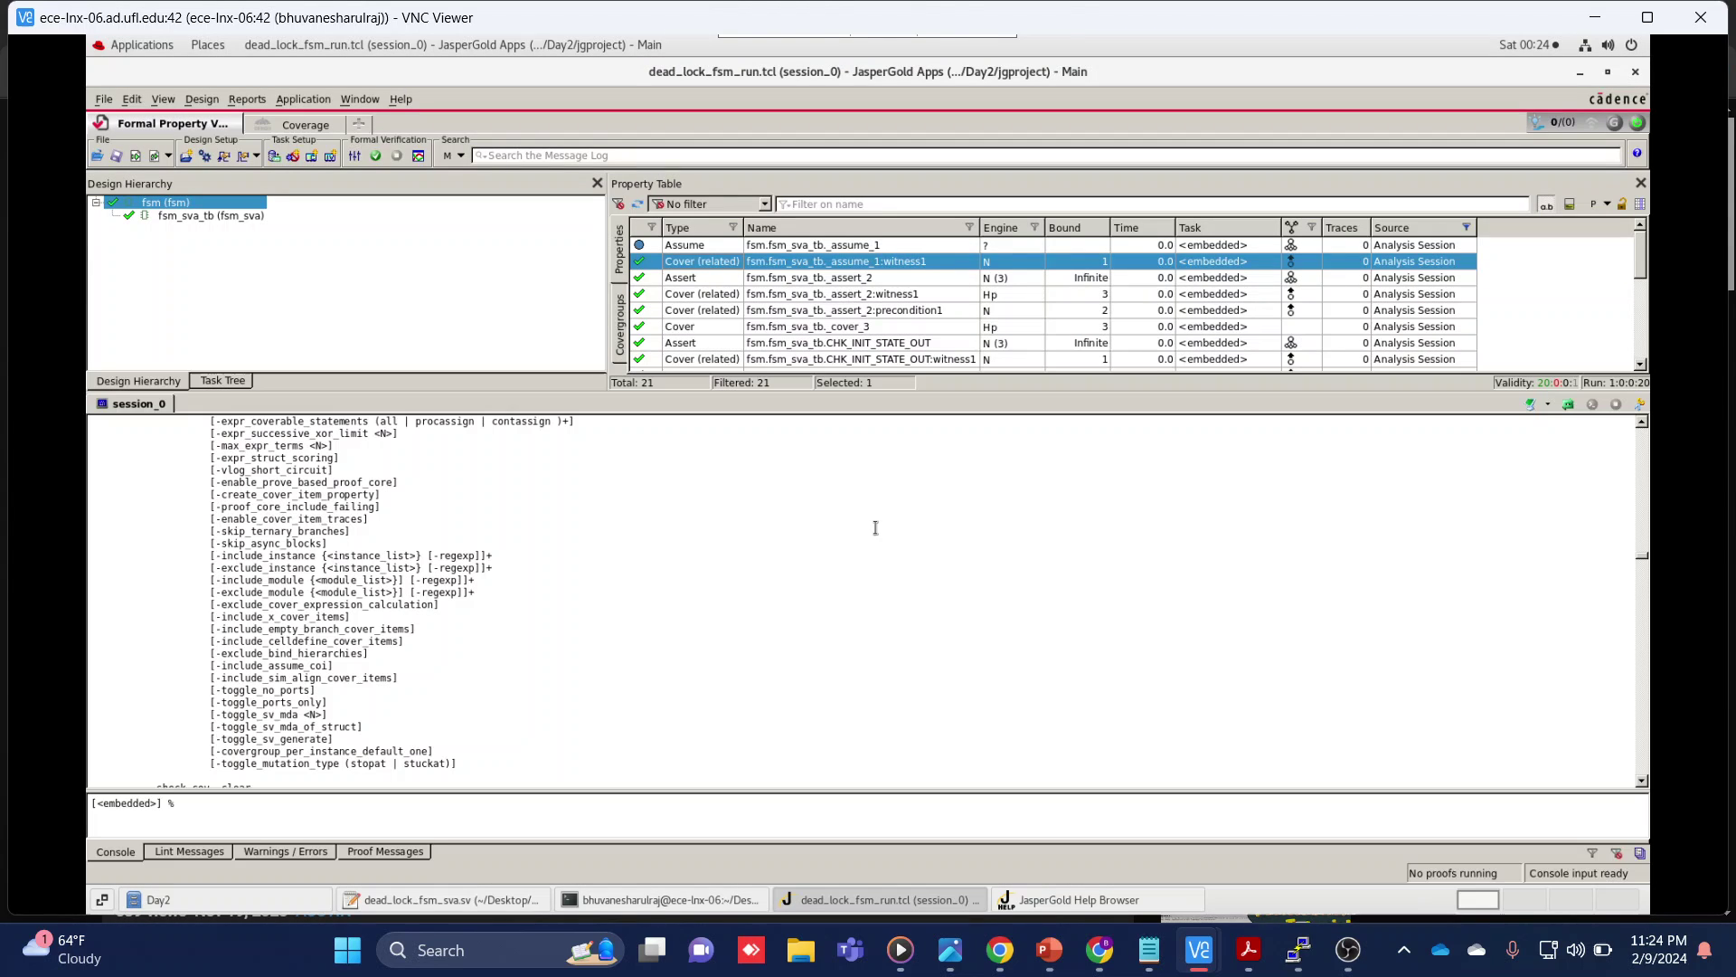
Visualize the cover trace of the assume_1:witness1 property in a new window, inspect its waveform, and minimize the window
{"action": "right_click", "coordinate": [714, 263]}
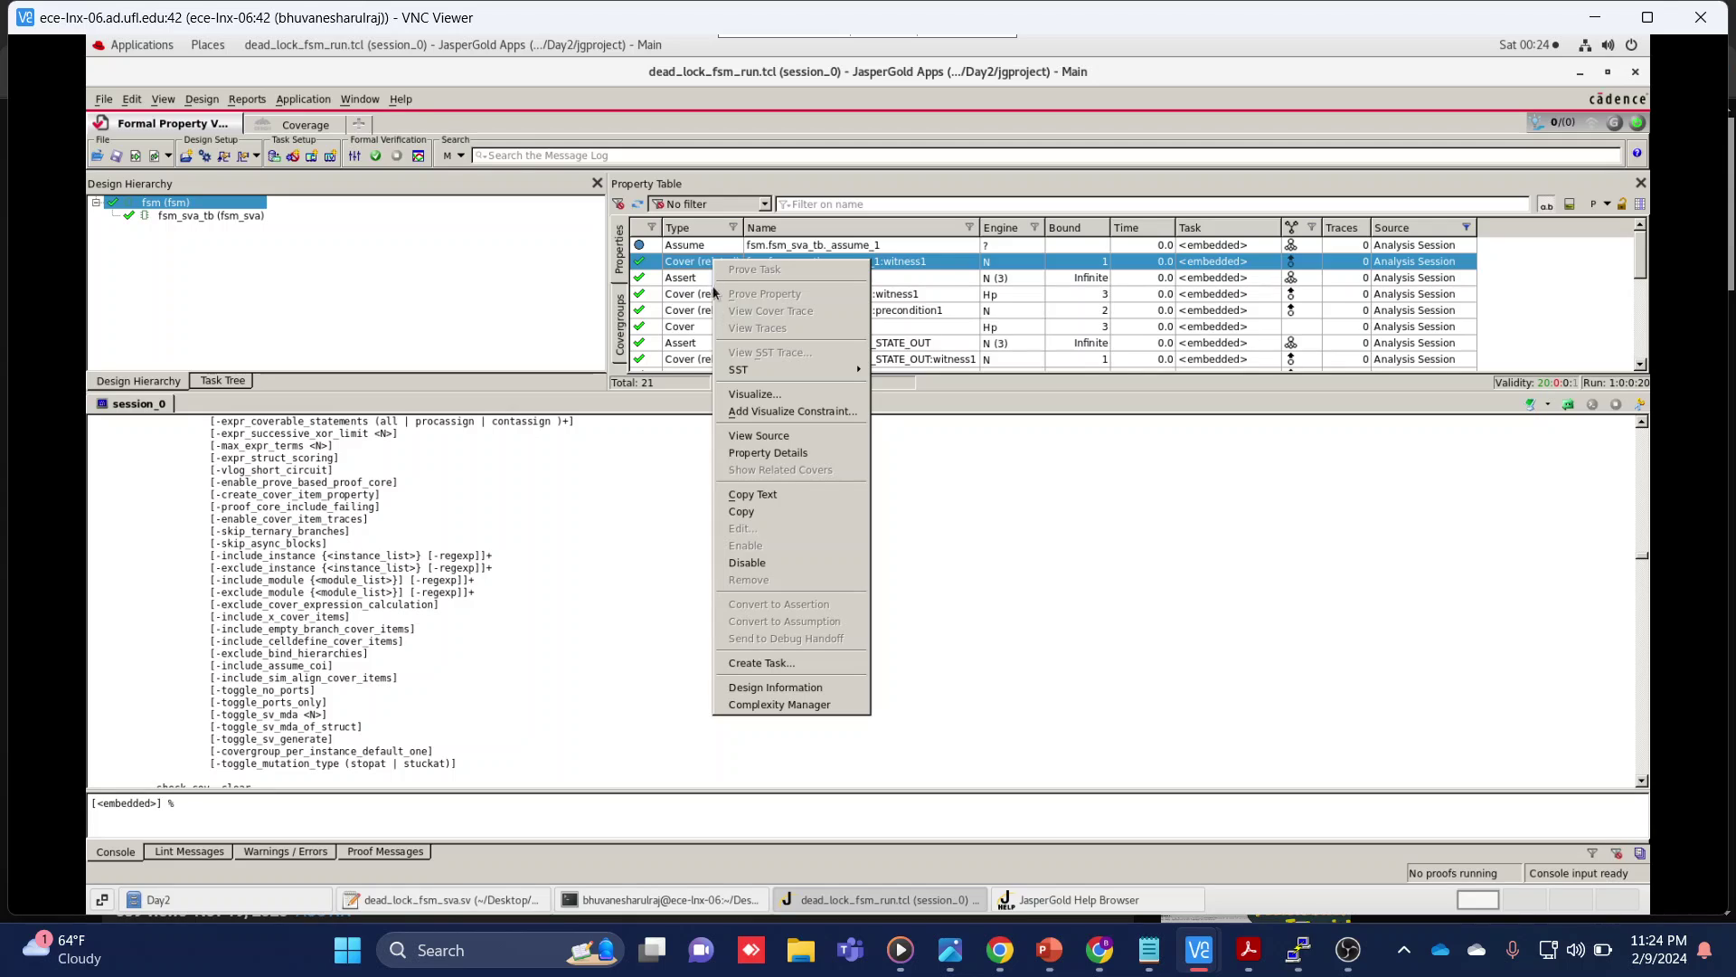
{"action": "left_click", "coordinate": [764, 396]}
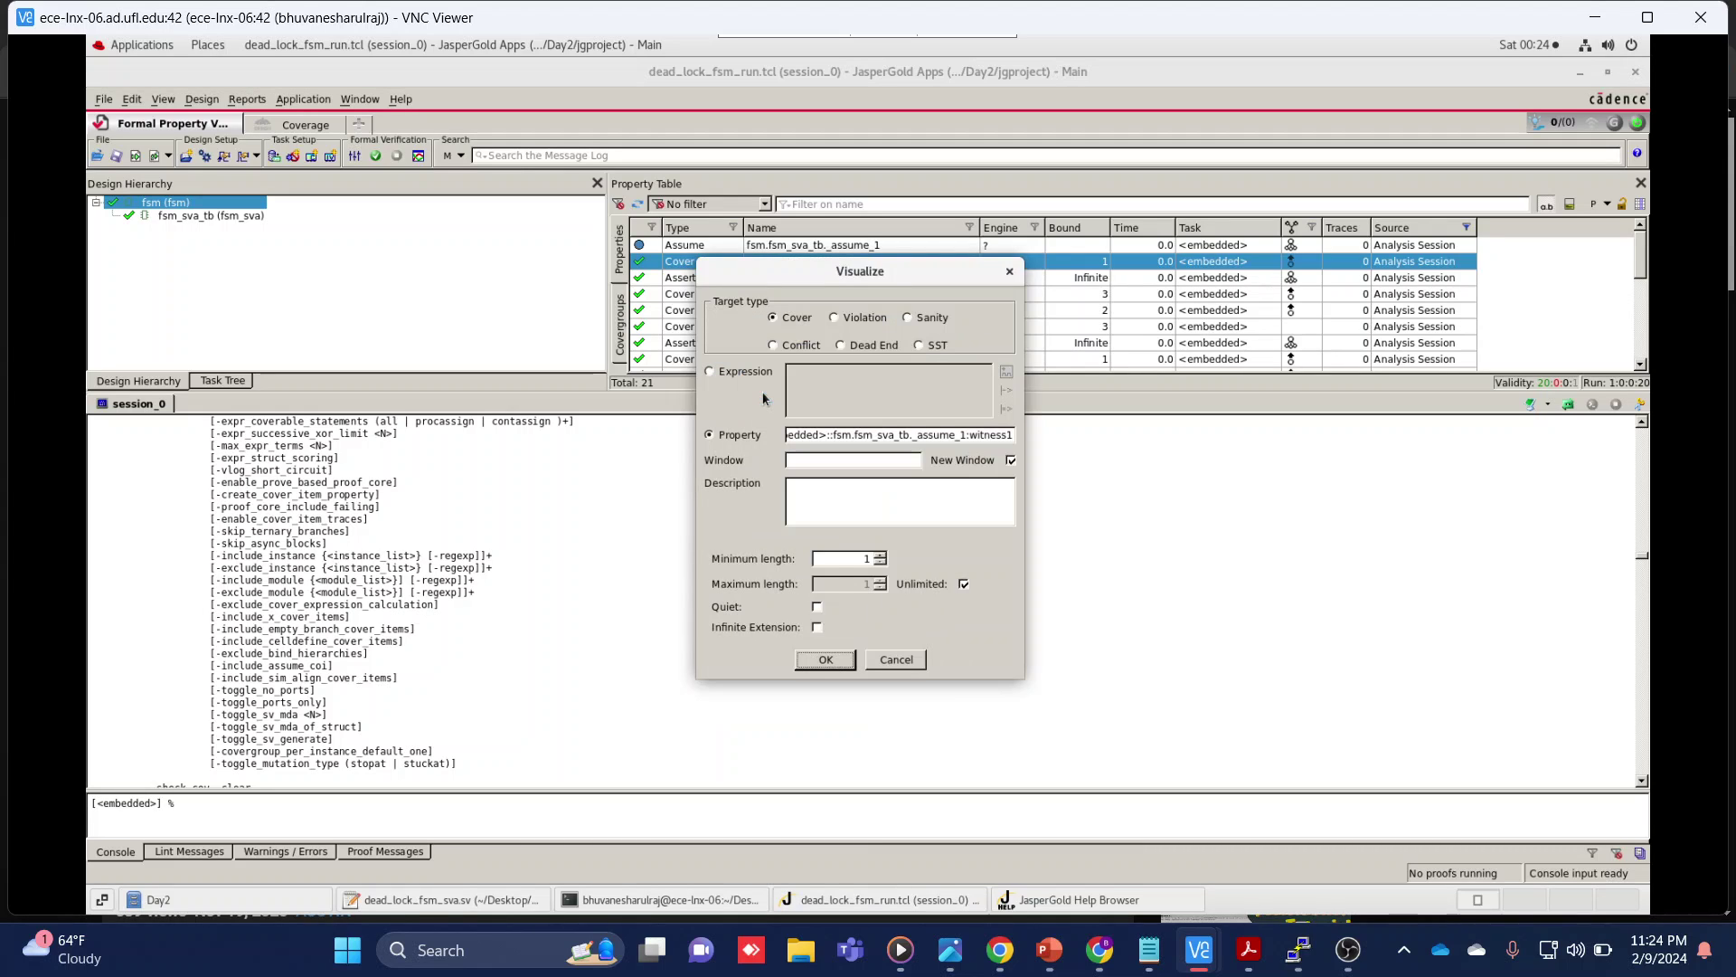
{"action": "left_click", "coordinate": [824, 659]}
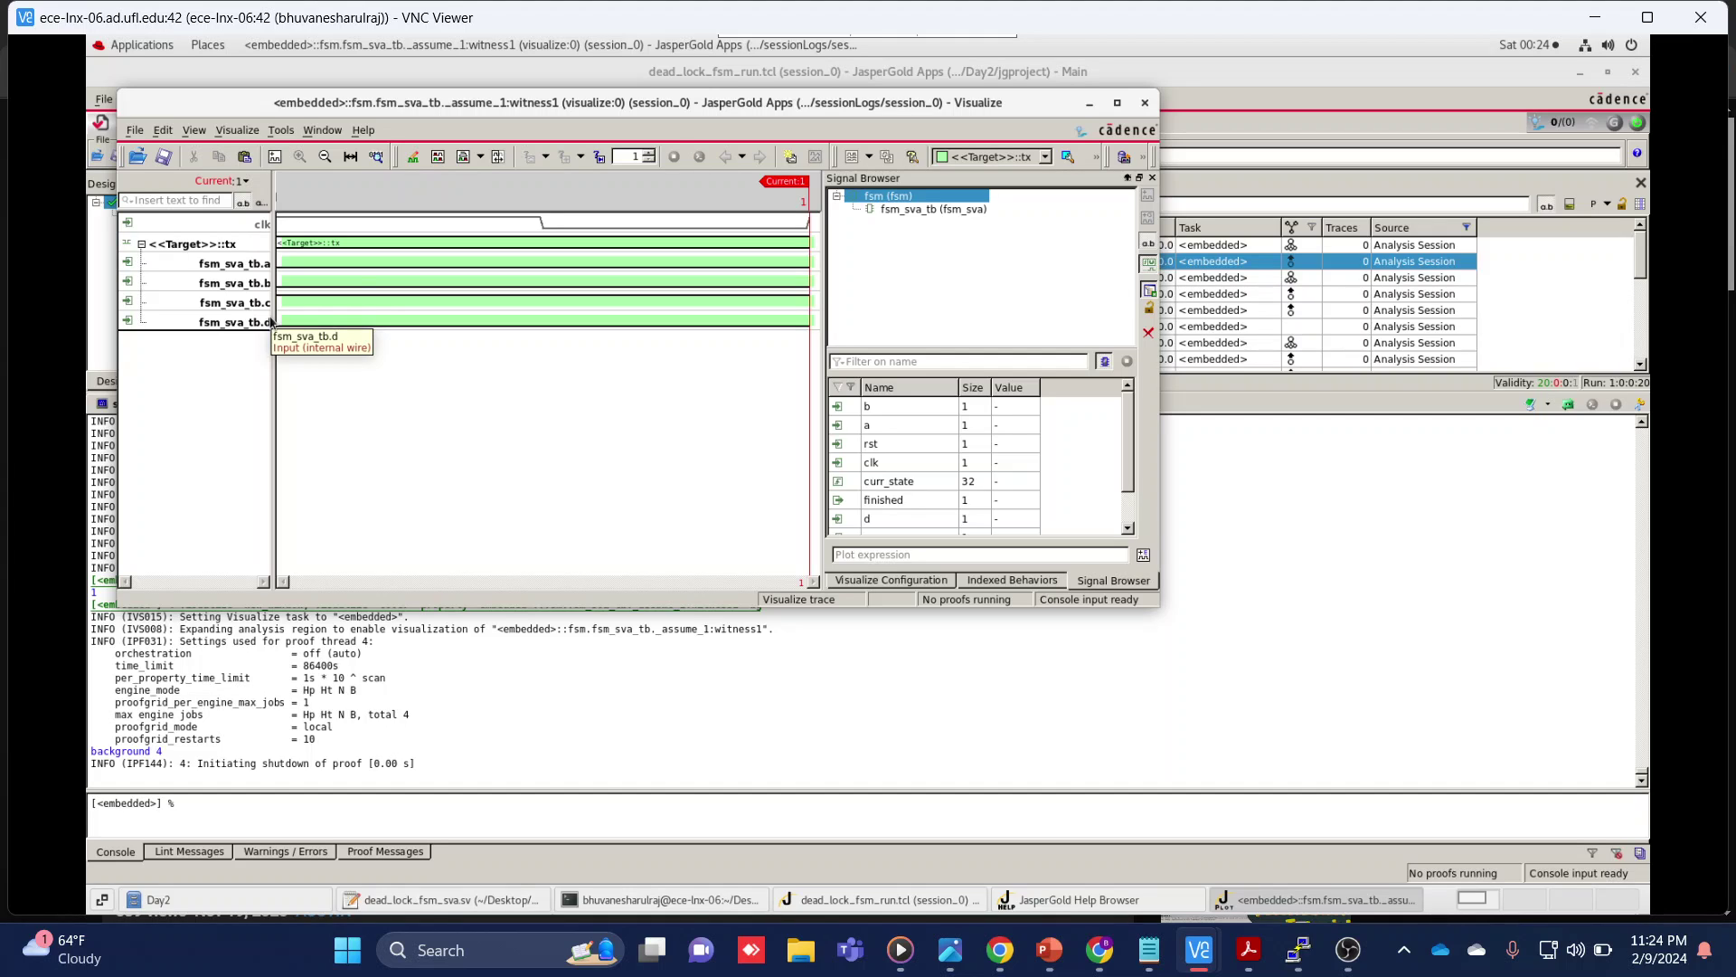
{"action": "left_click", "coordinate": [1086, 103]}
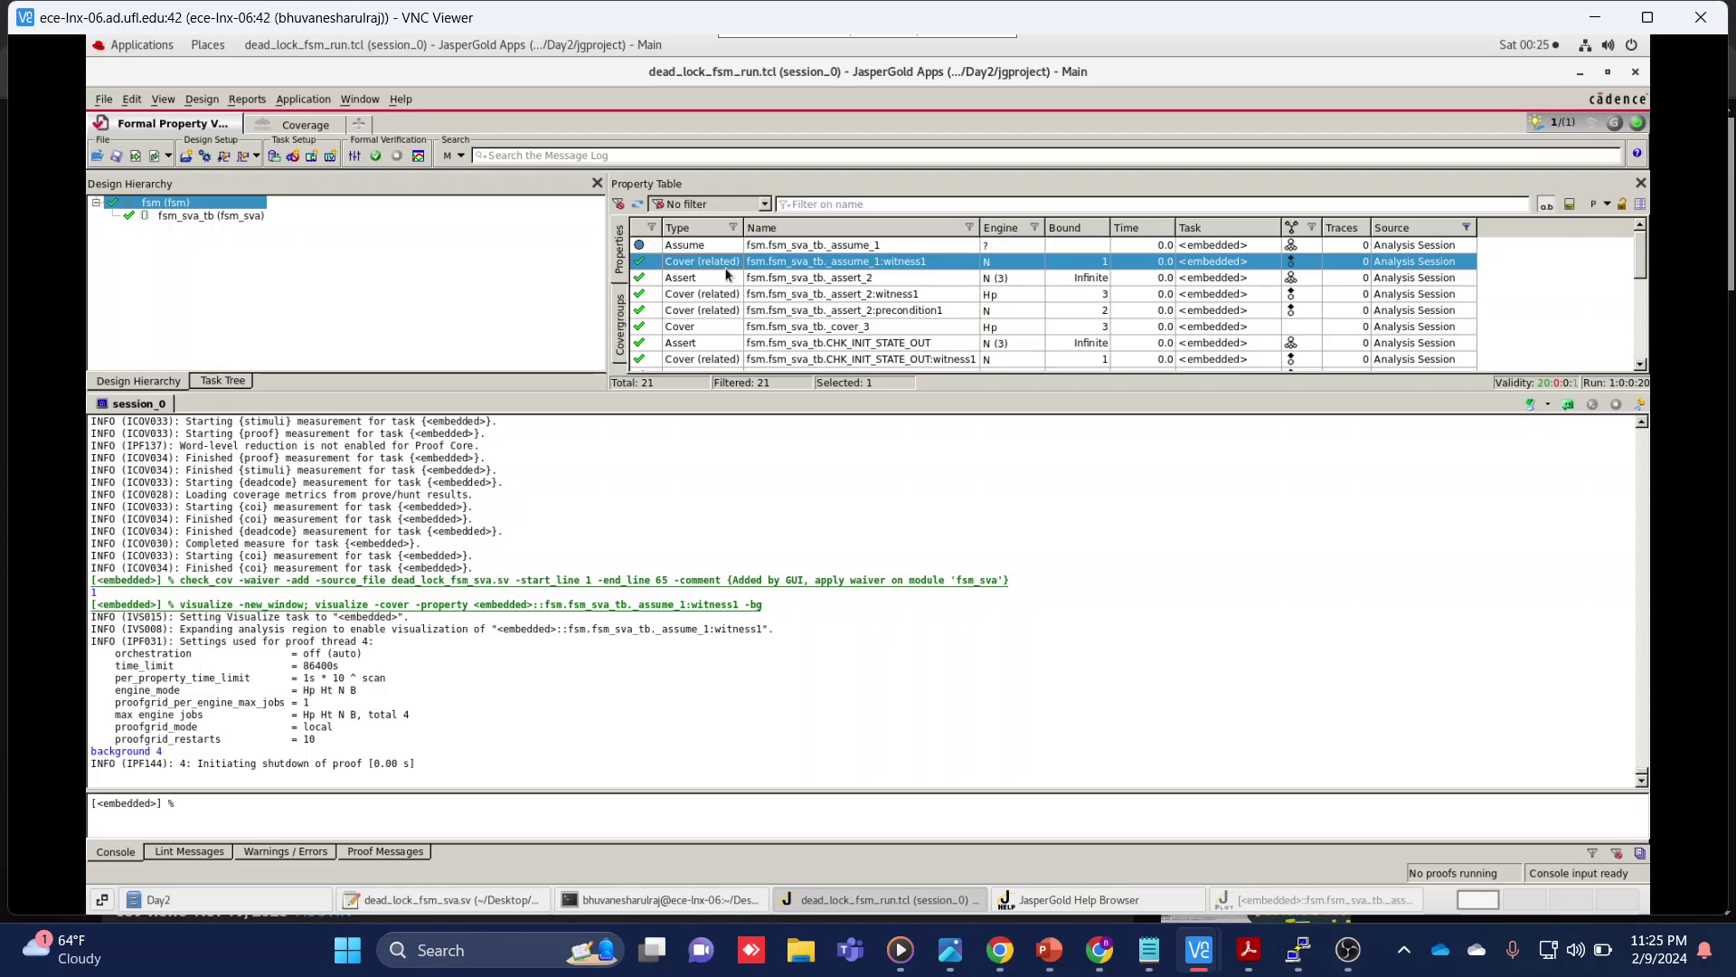
Save dead_lock_fsm_sva.sv in the text editor, return to JasperGold, and rerun the dead_lock_fsm_run.tcl script
{"action": "left_click", "coordinate": [407, 898]}
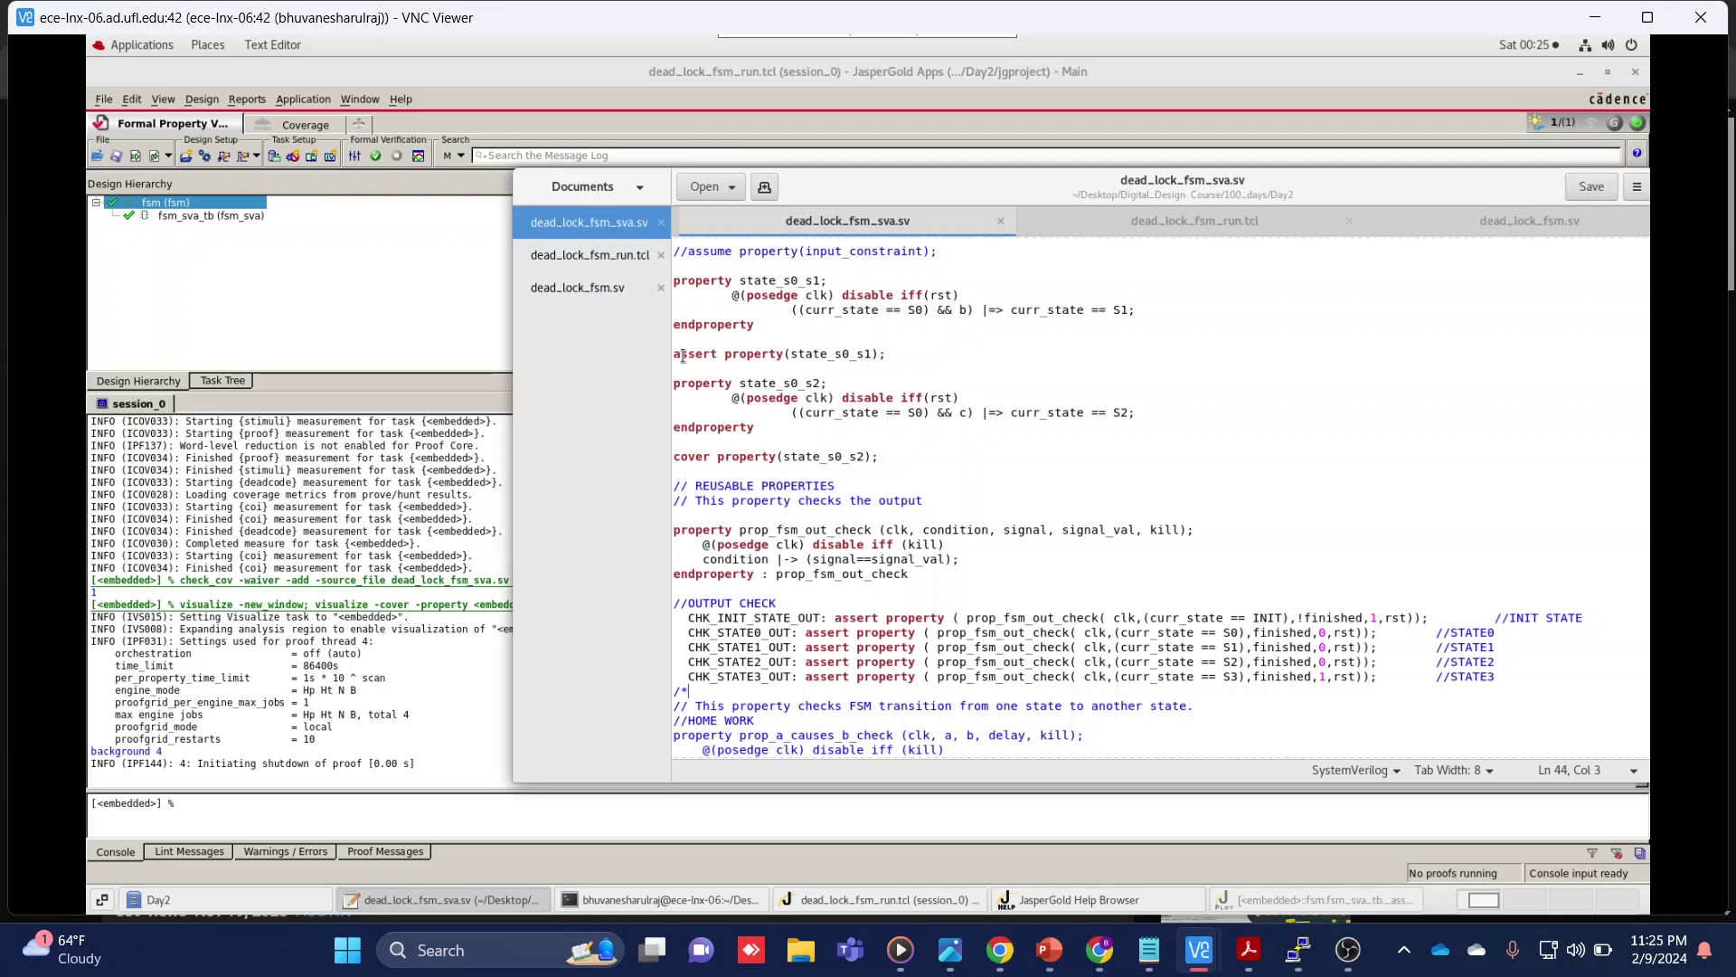
{"action": "key", "text": "ctrl+s"}
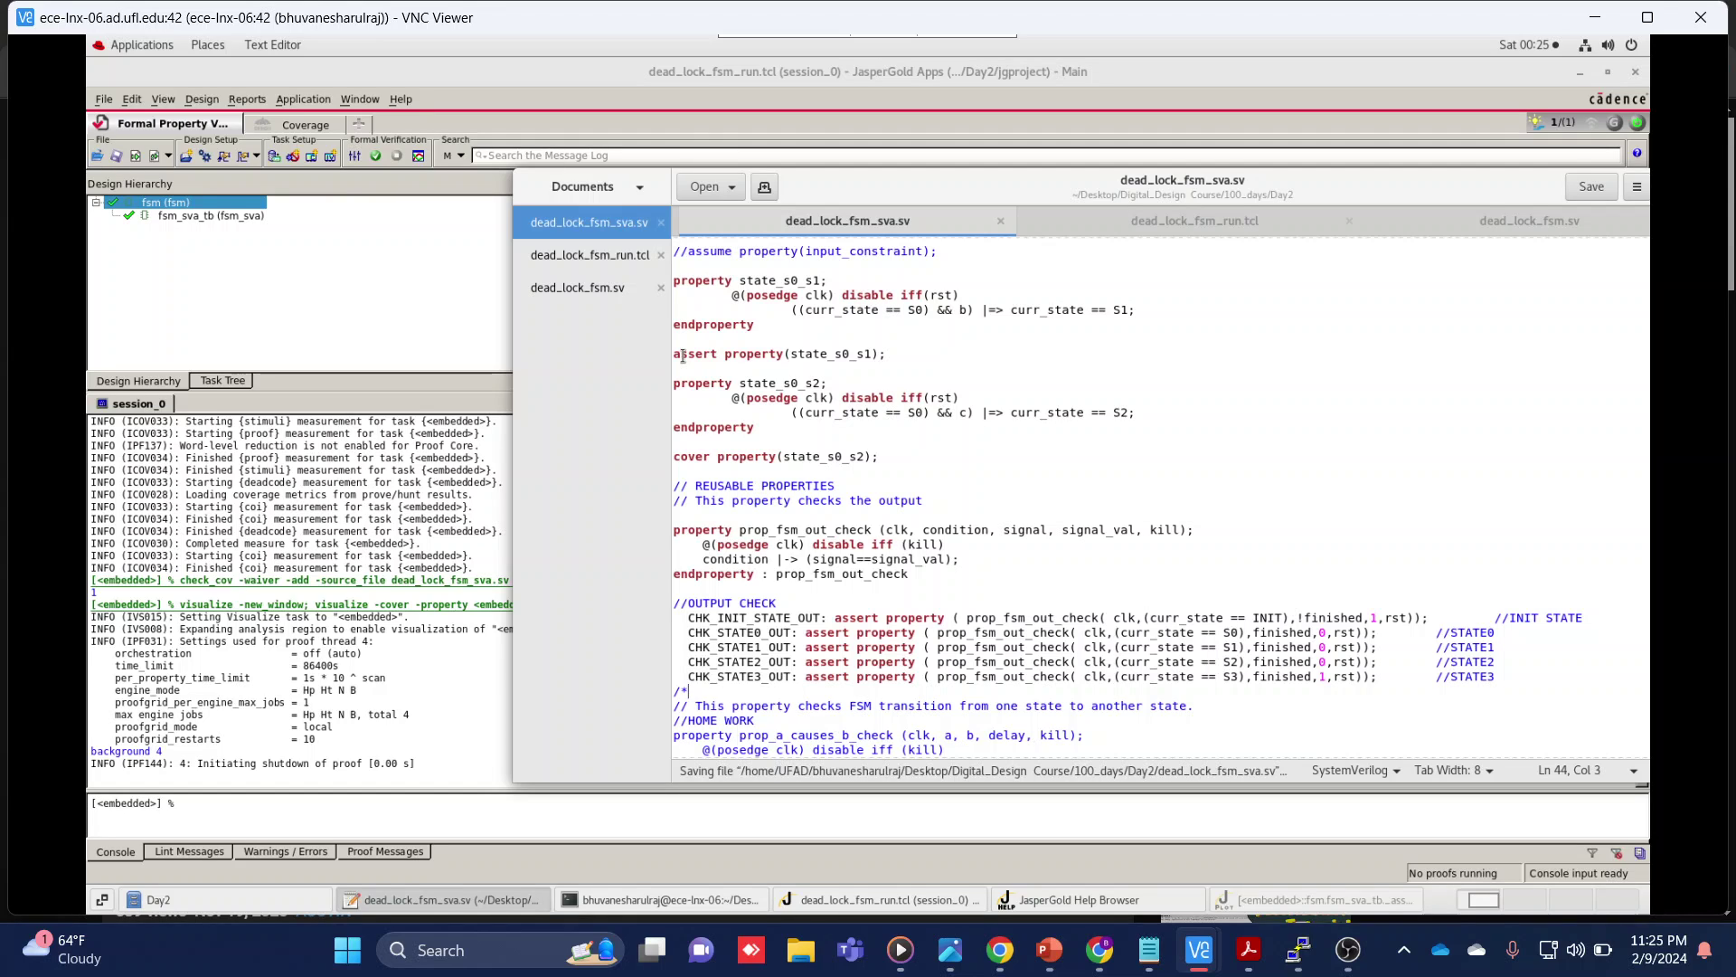
{"action": "left_click", "coordinate": [454, 296]}
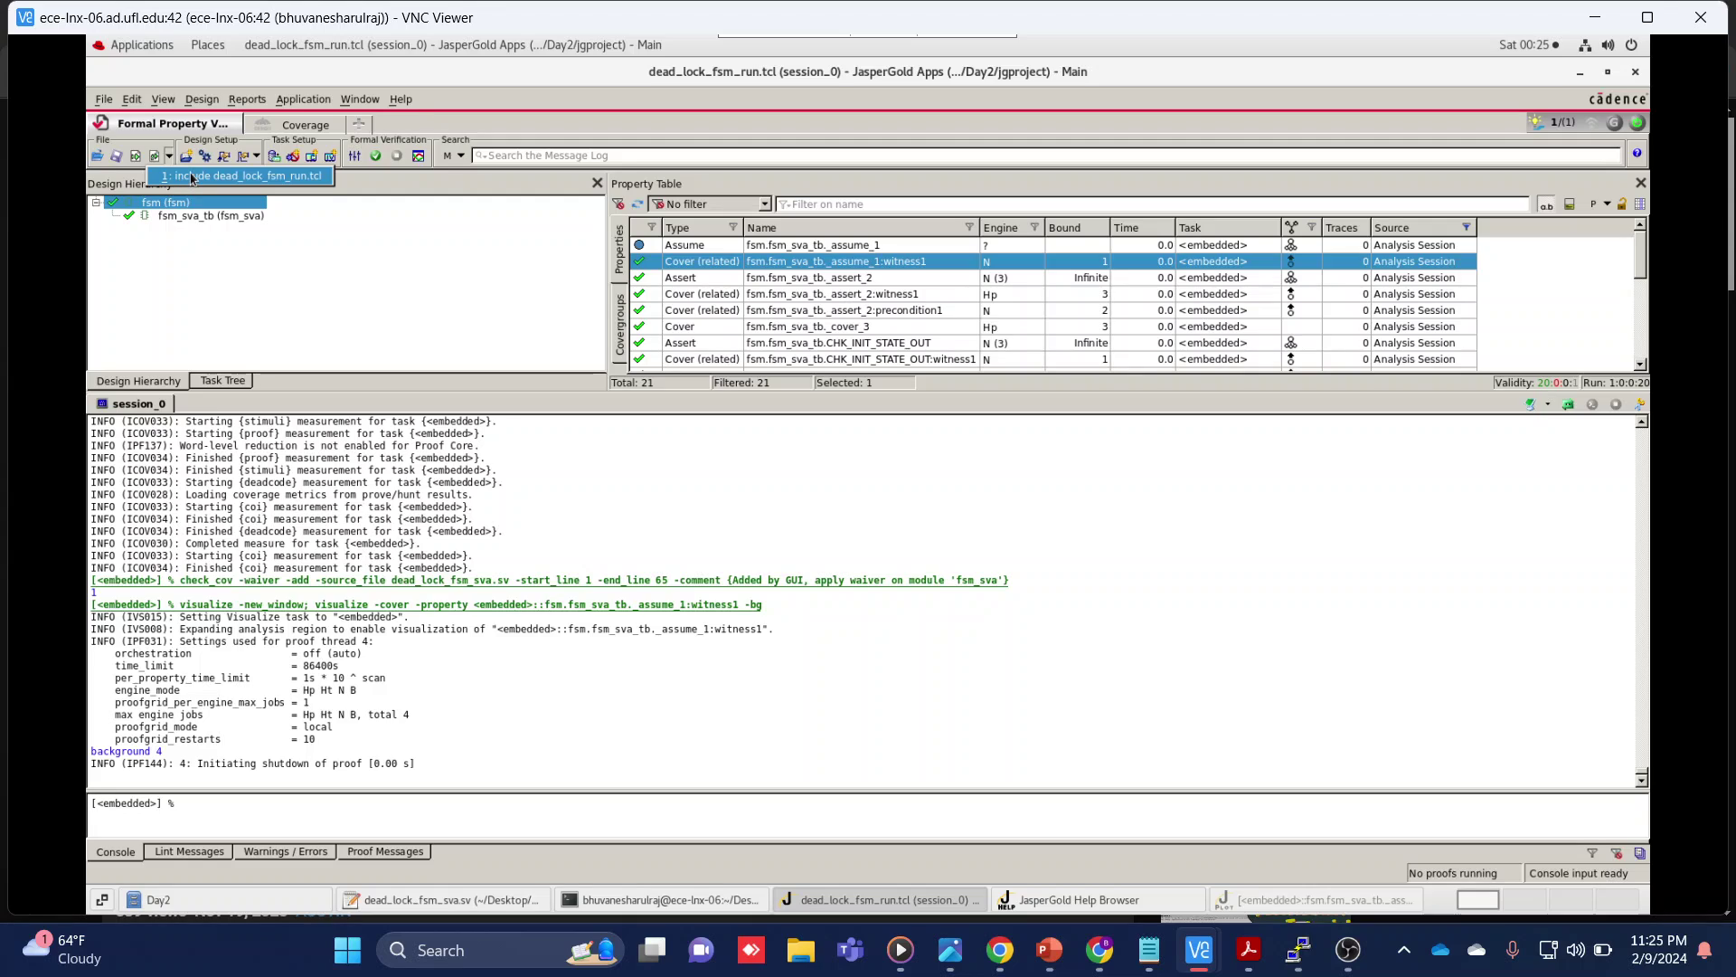
{"action": "left_click", "coordinate": [191, 178]}
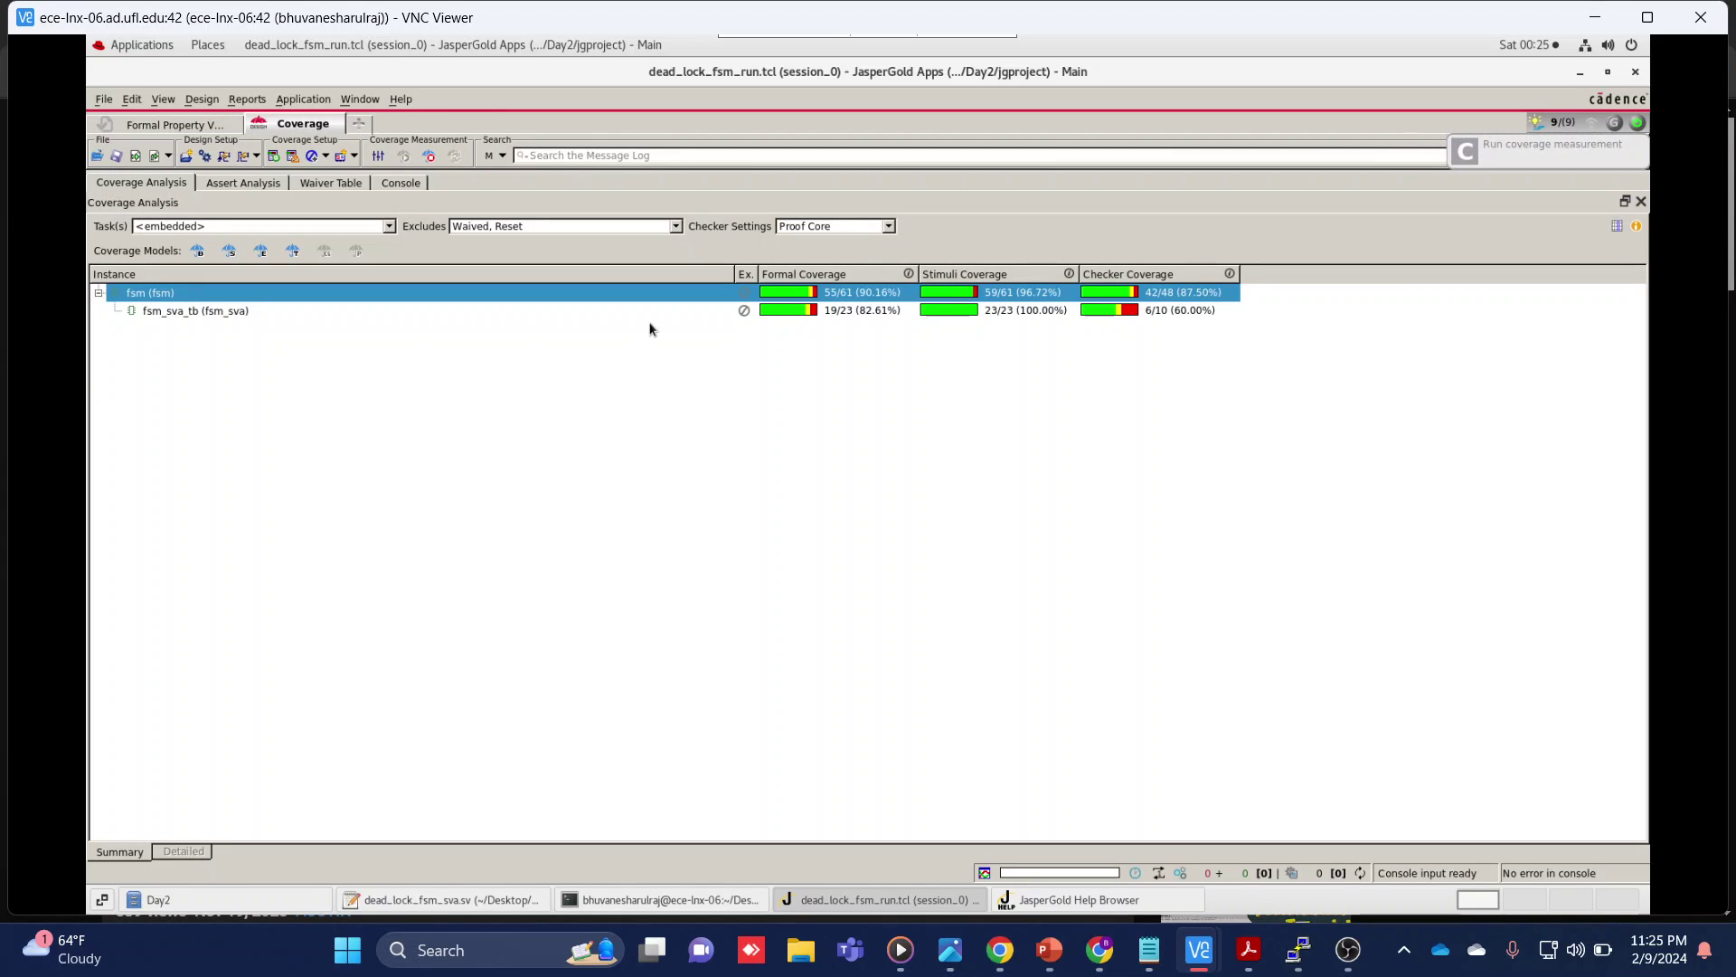
Examine the statement coverage of fsm, including the blocking assignments on source lines 42 and 30
{"action": "double_click", "coordinate": [714, 296]}
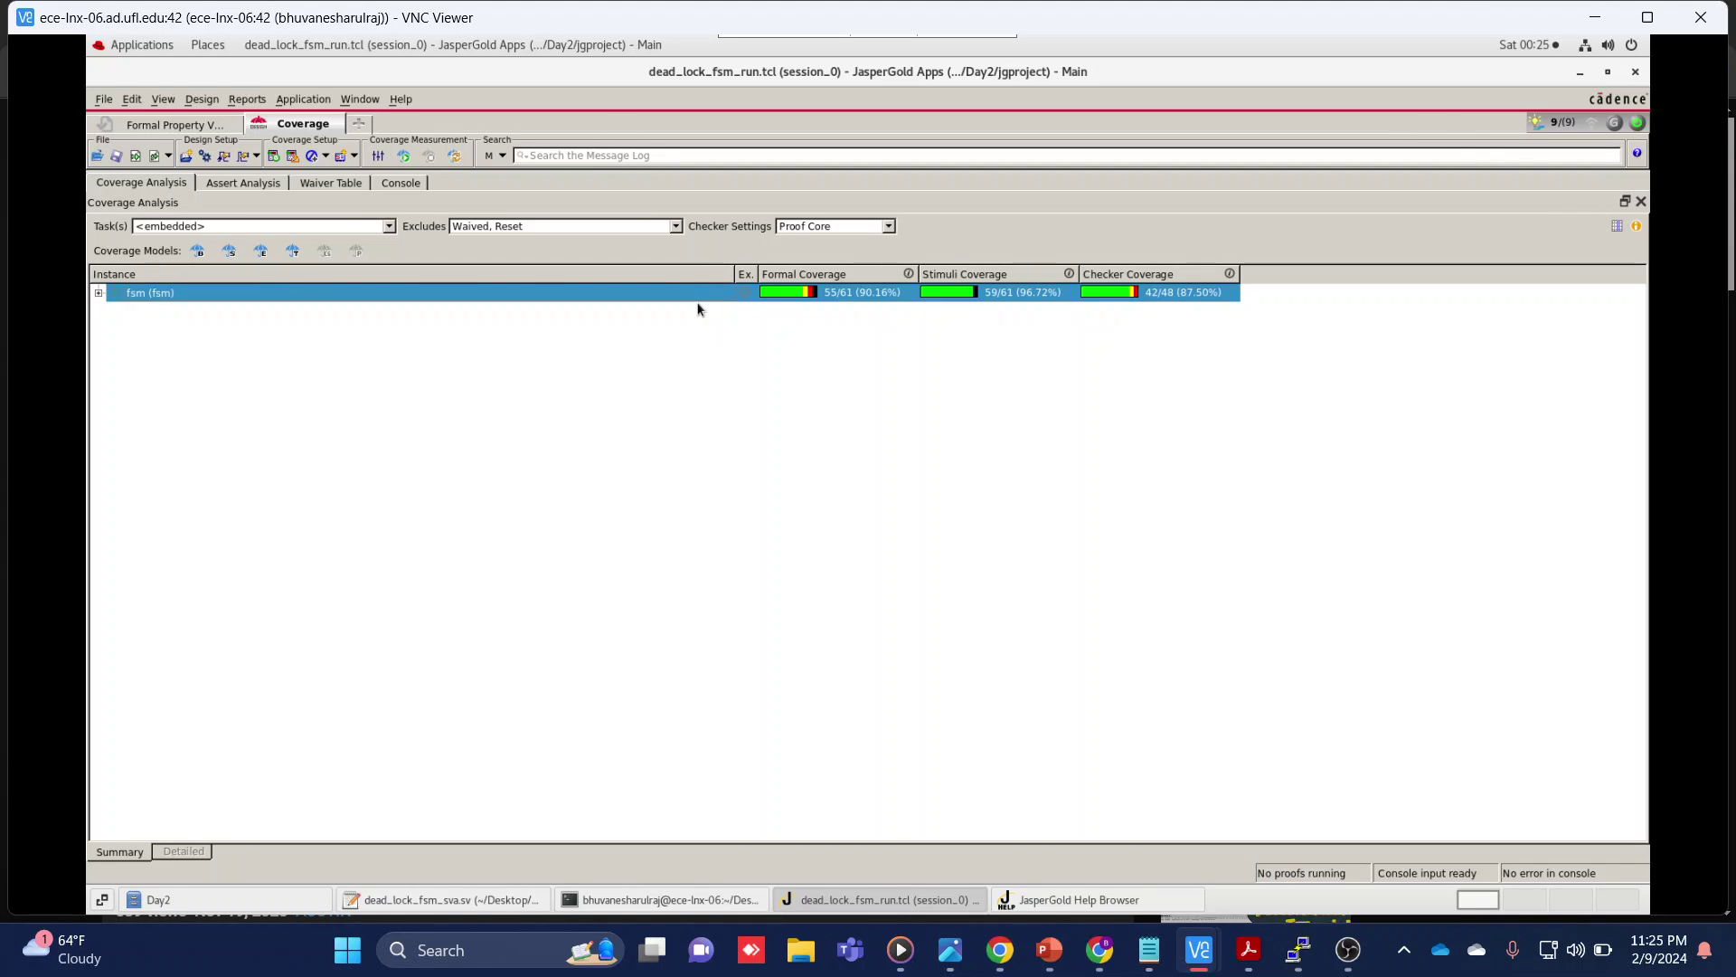
{"action": "double_click", "coordinate": [691, 299]}
{"action": "right_click", "coordinate": [691, 299]}
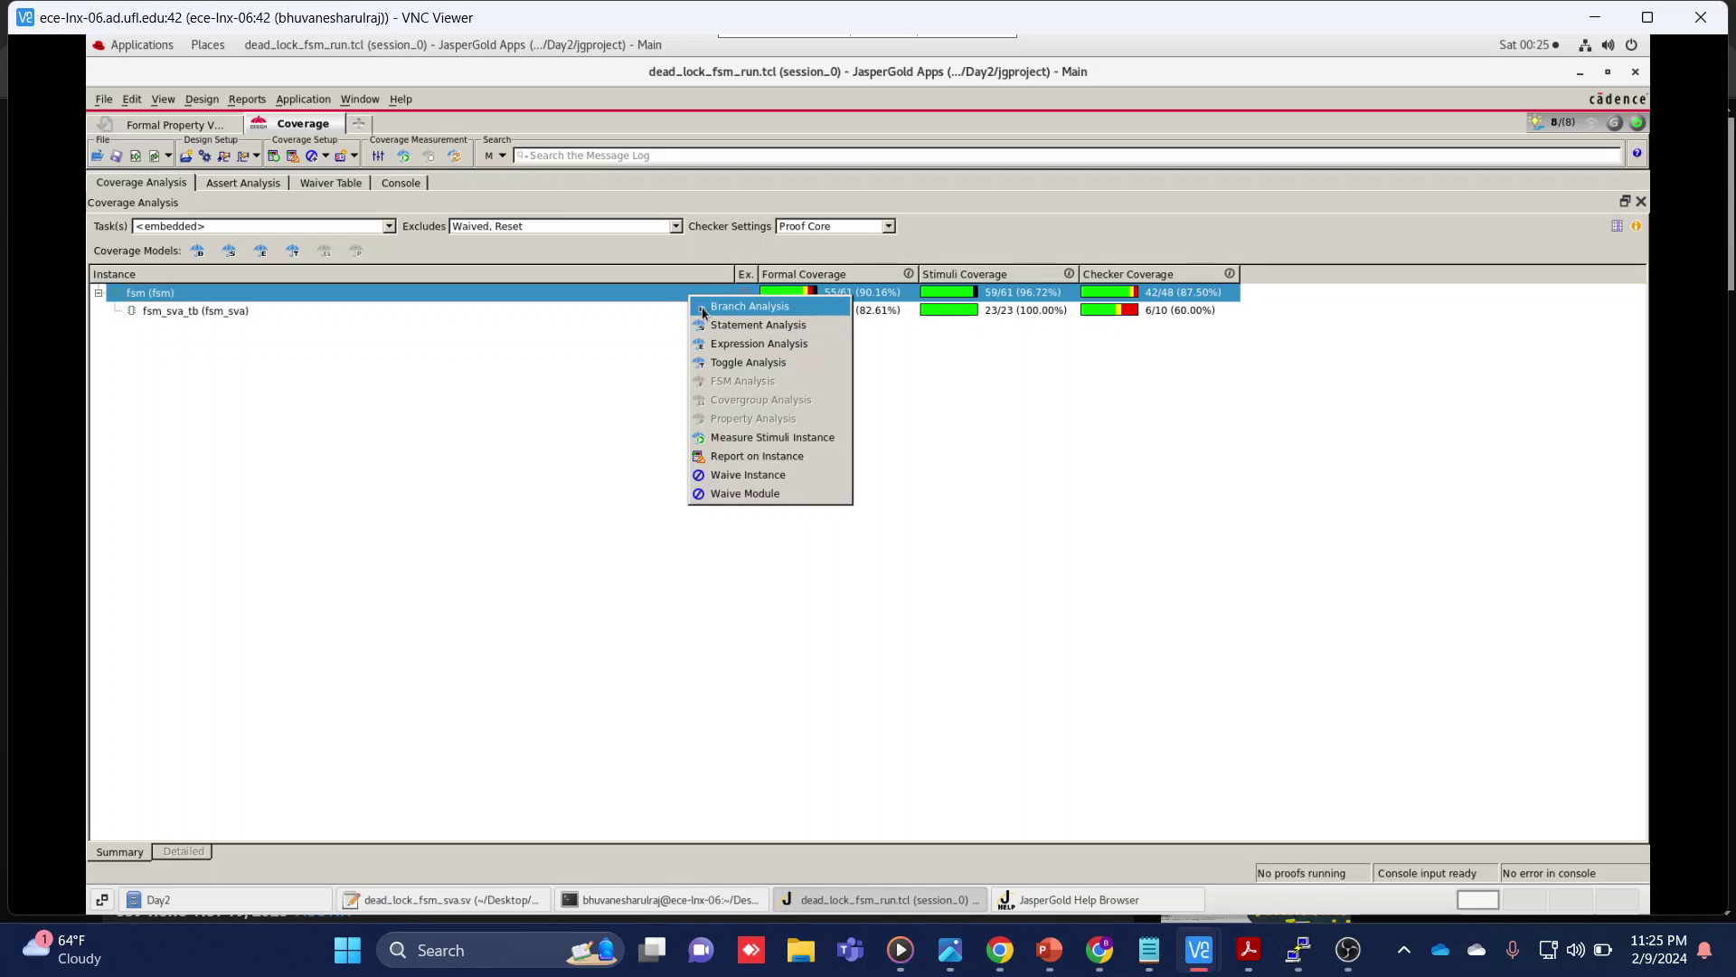
{"action": "left_click", "coordinate": [719, 327]}
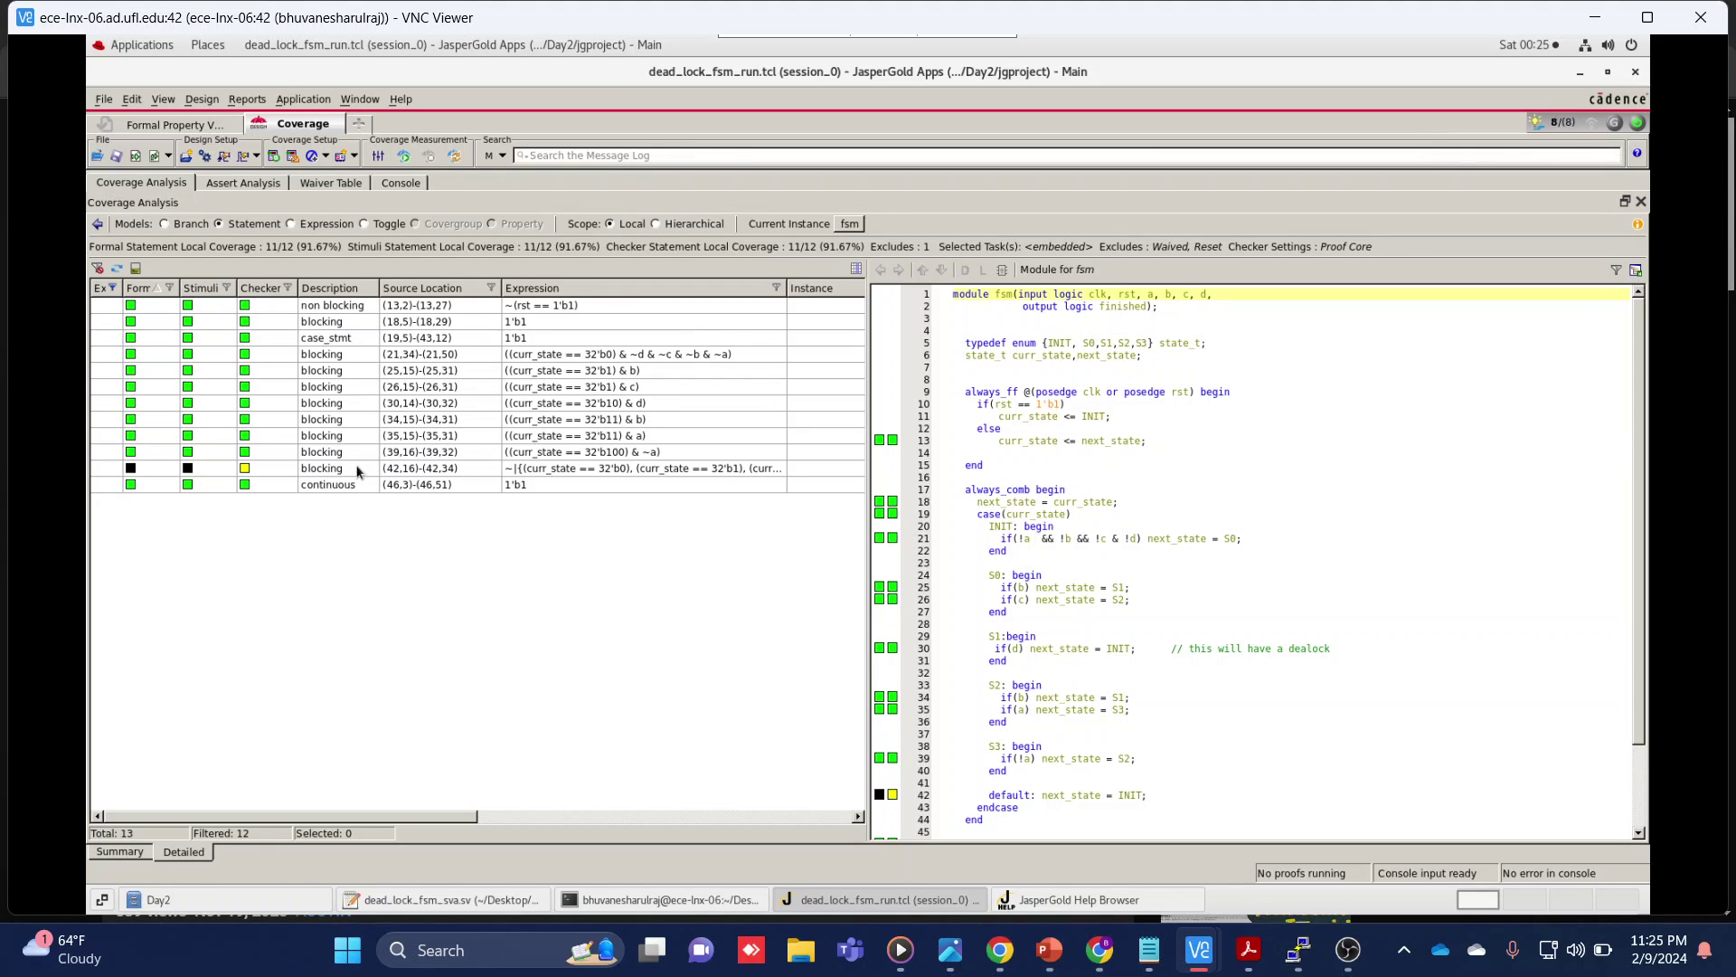
{"action": "left_click", "coordinate": [357, 471]}
{"action": "left_click", "coordinate": [414, 403]}
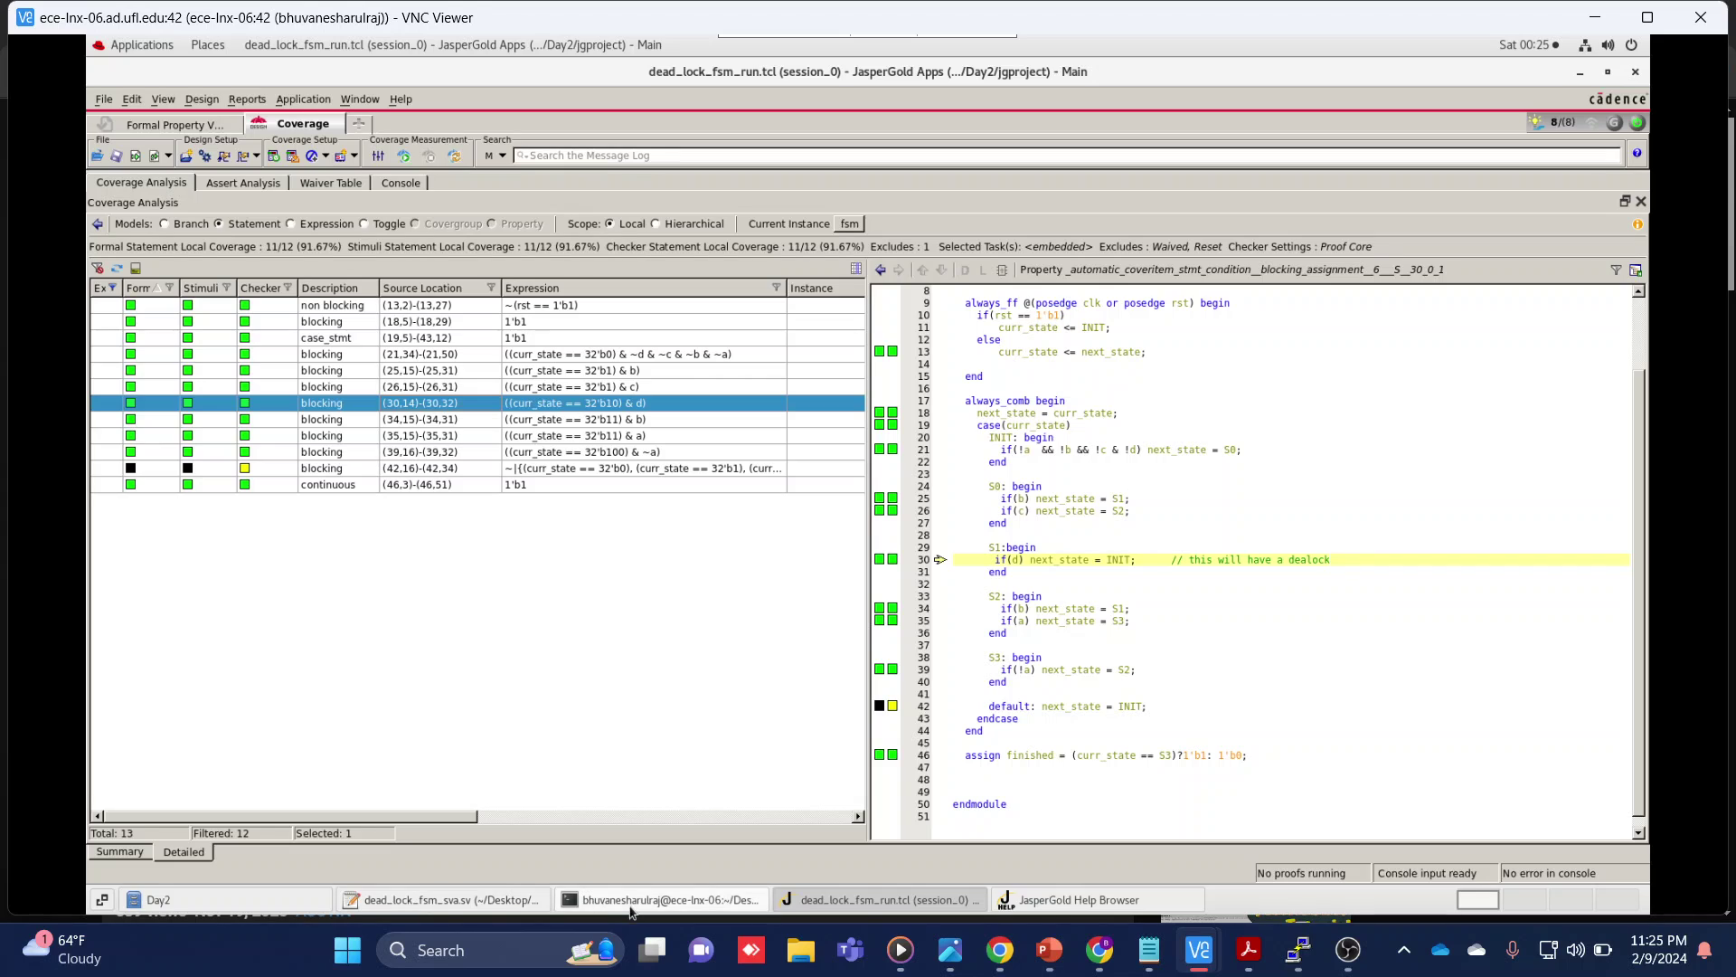
Insert /* above property prop_fsm_out_check in dead_lock_fsm_sva.sv to comment out the output checks, save it, and rerun dead_lock_fsm_run.tcl in JasperGold
{"action": "left_click", "coordinate": [411, 900]}
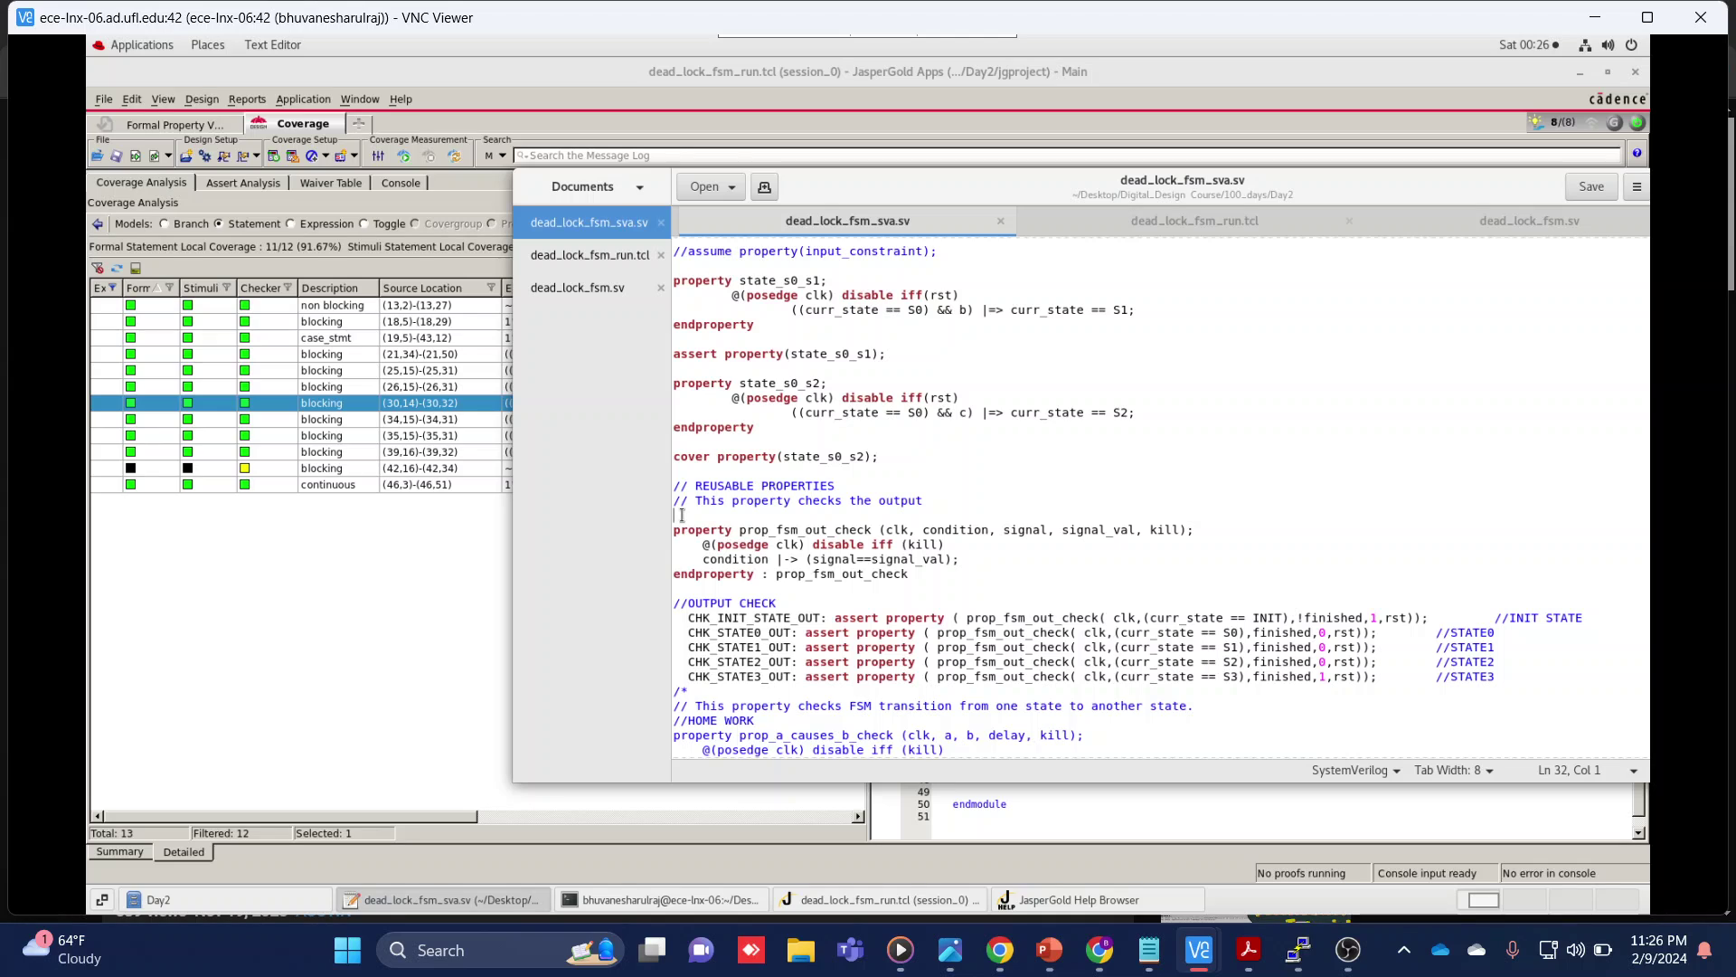
{"action": "type", "text": "/*"}
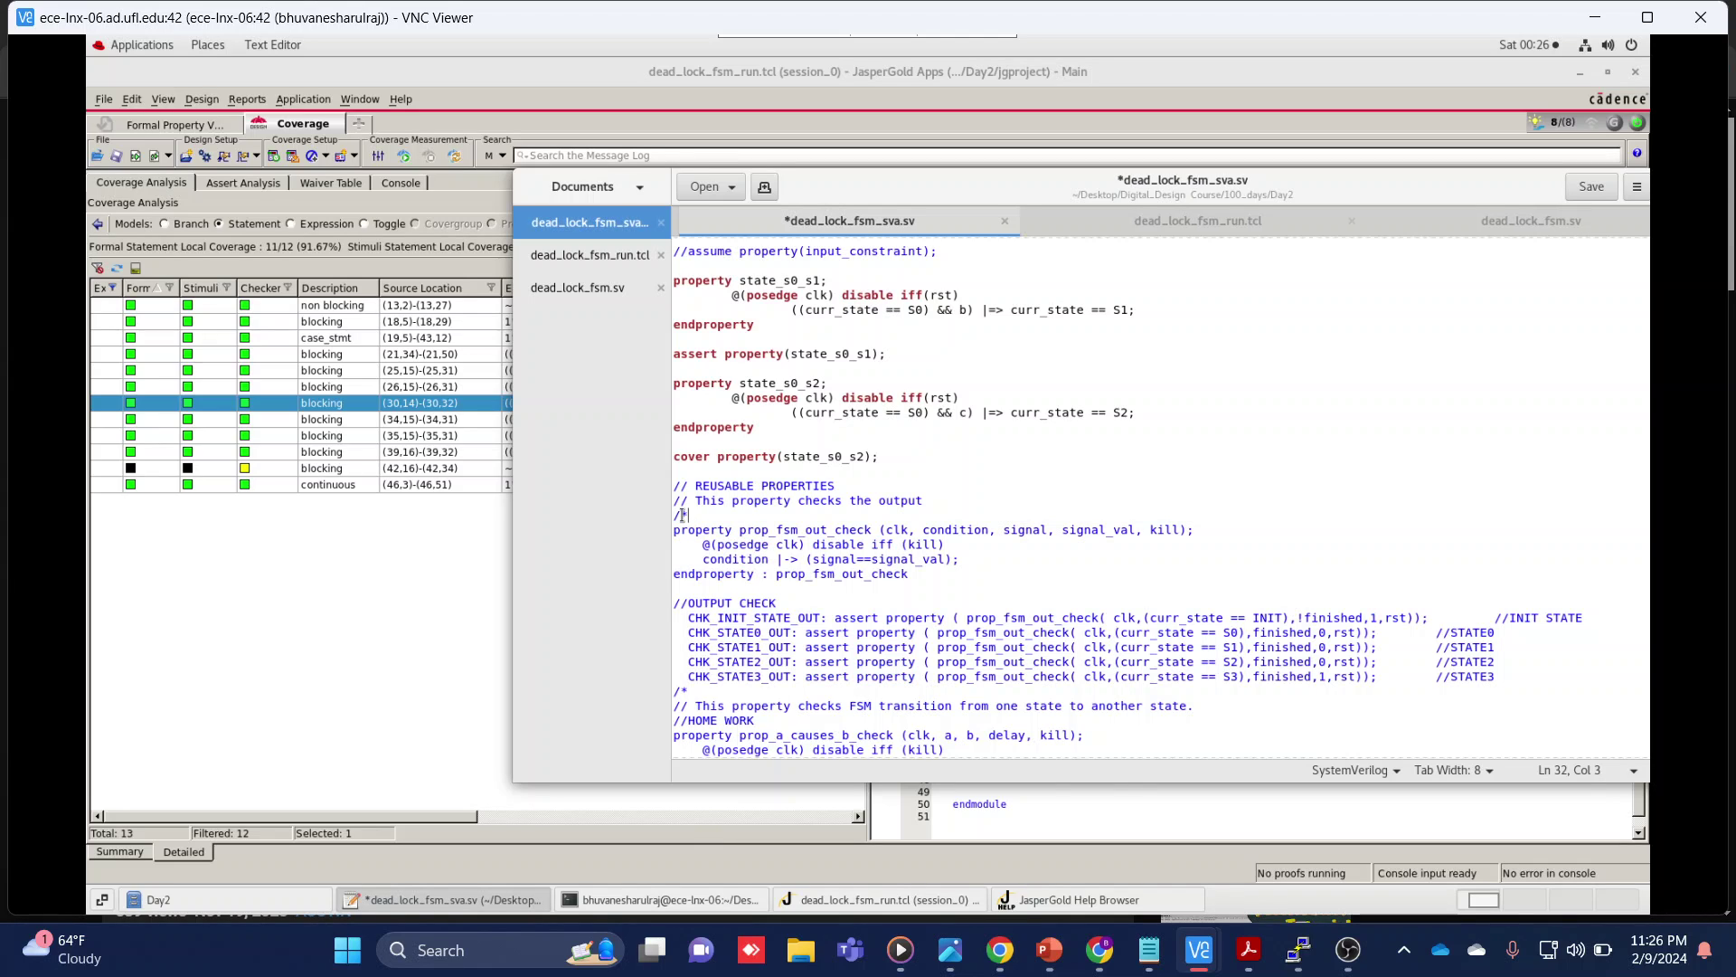
{"action": "key", "text": "ctrl+s"}
{"action": "left_click", "coordinate": [430, 581]}
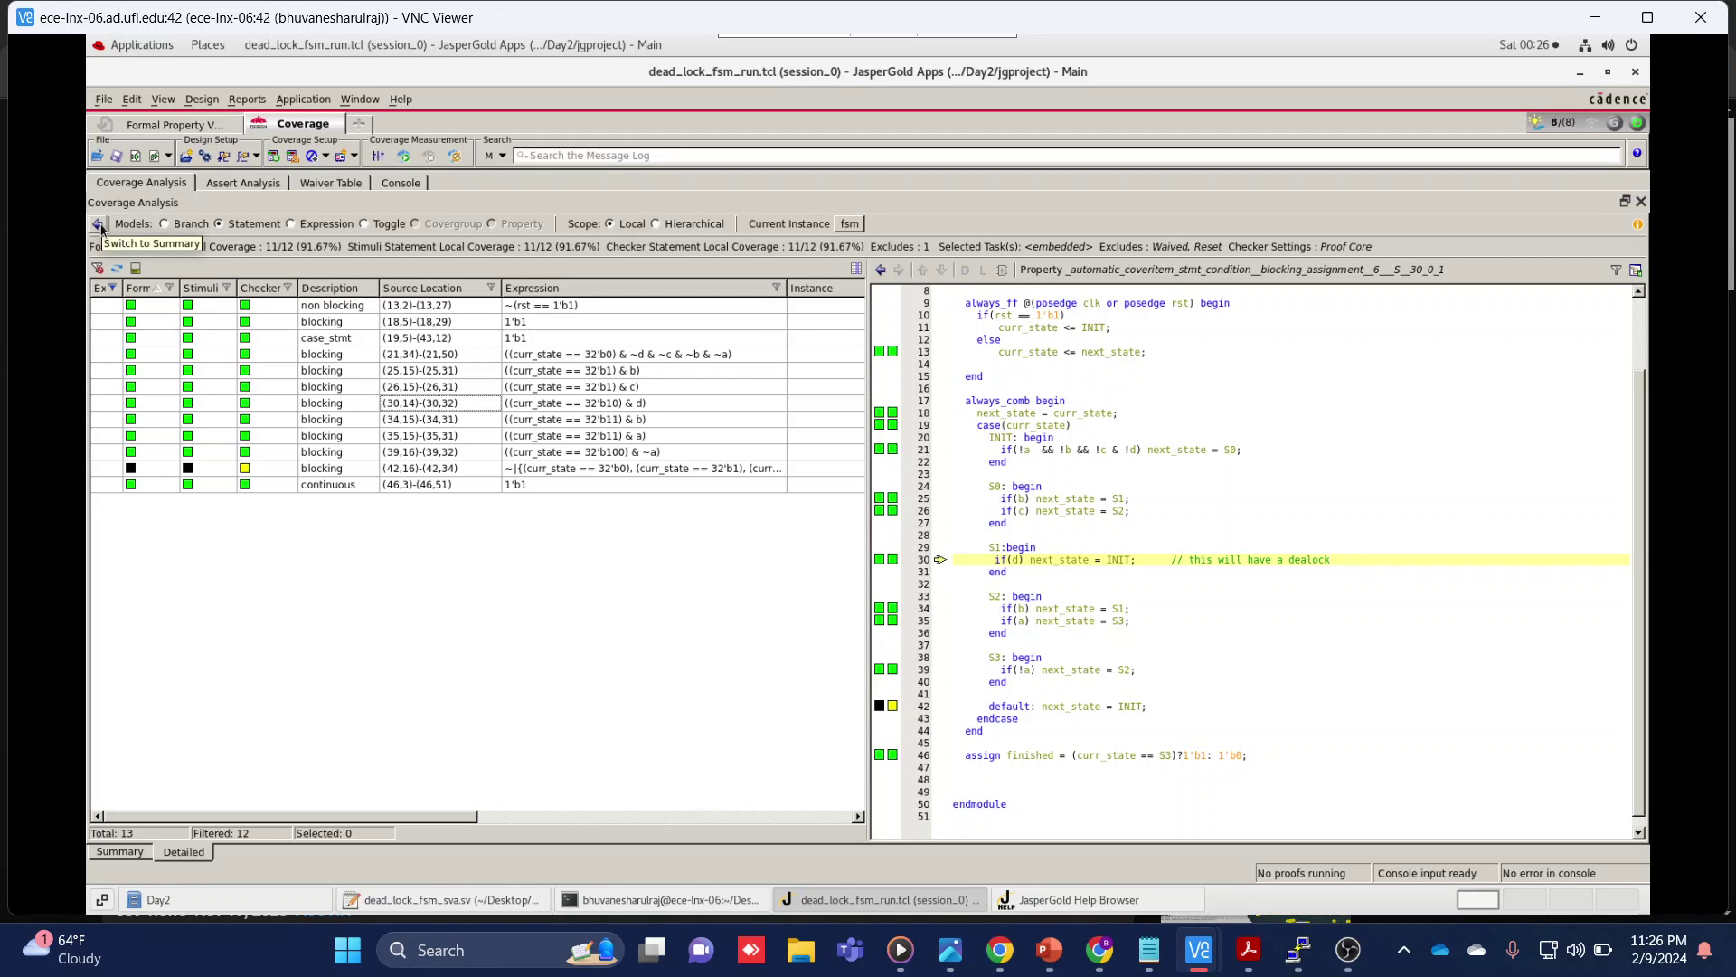
{"action": "left_click", "coordinate": [168, 158]}
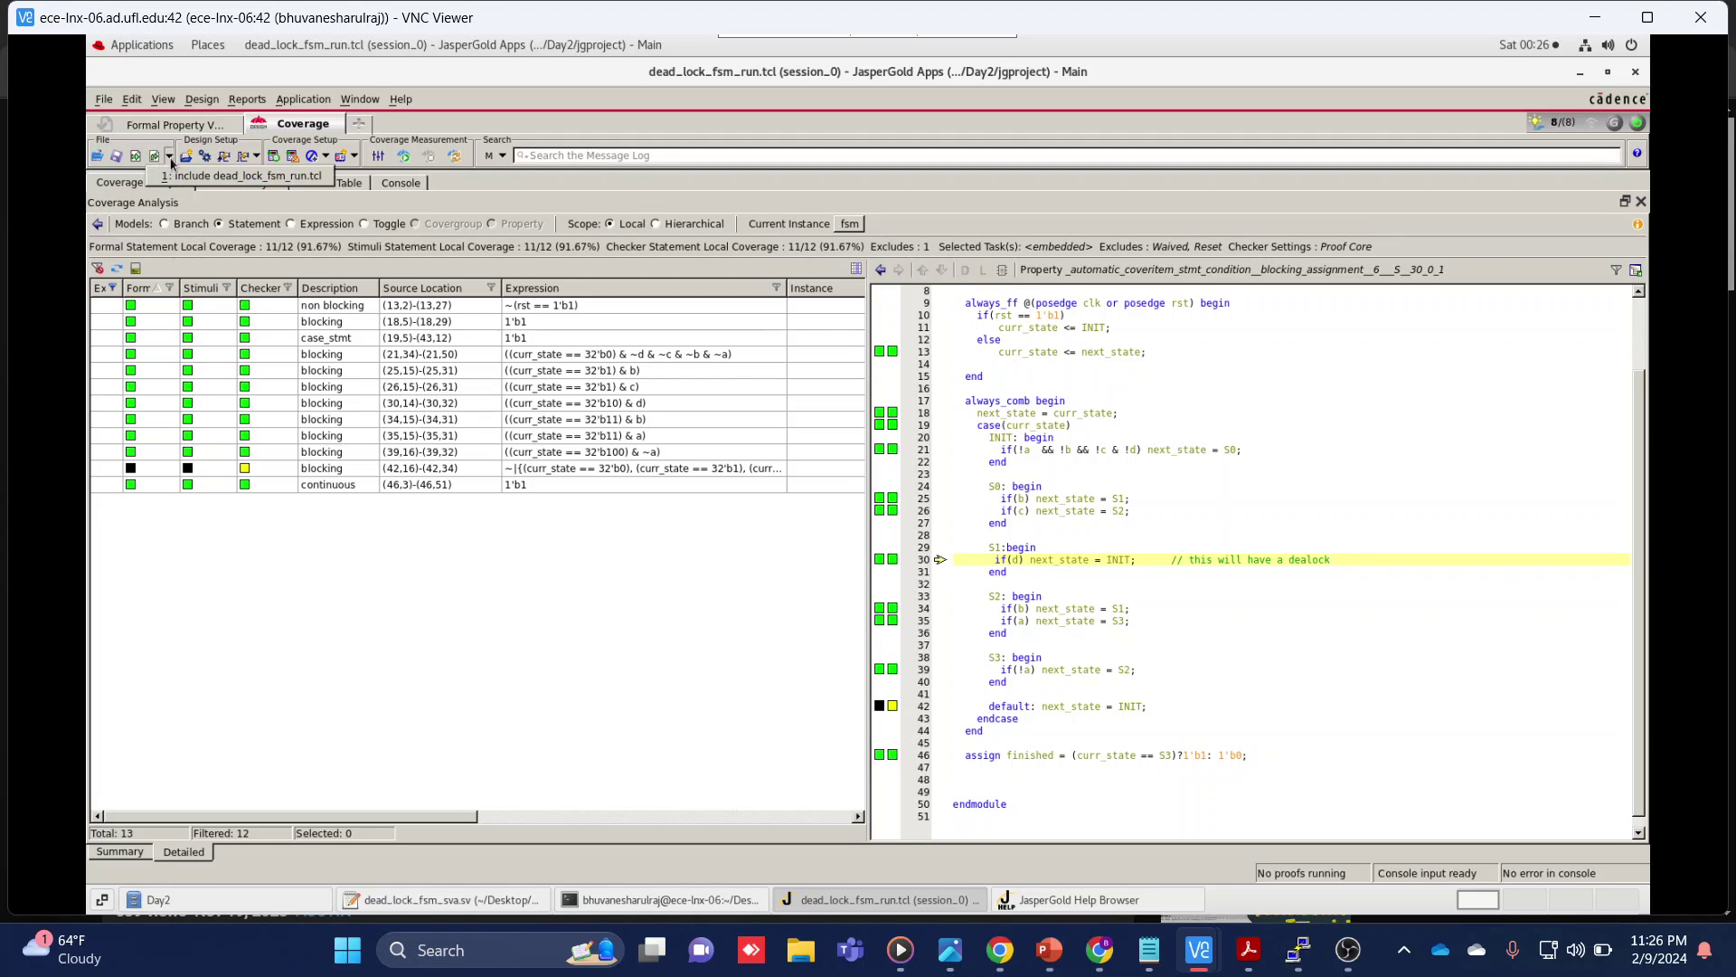
{"action": "left_click", "coordinate": [176, 177]}
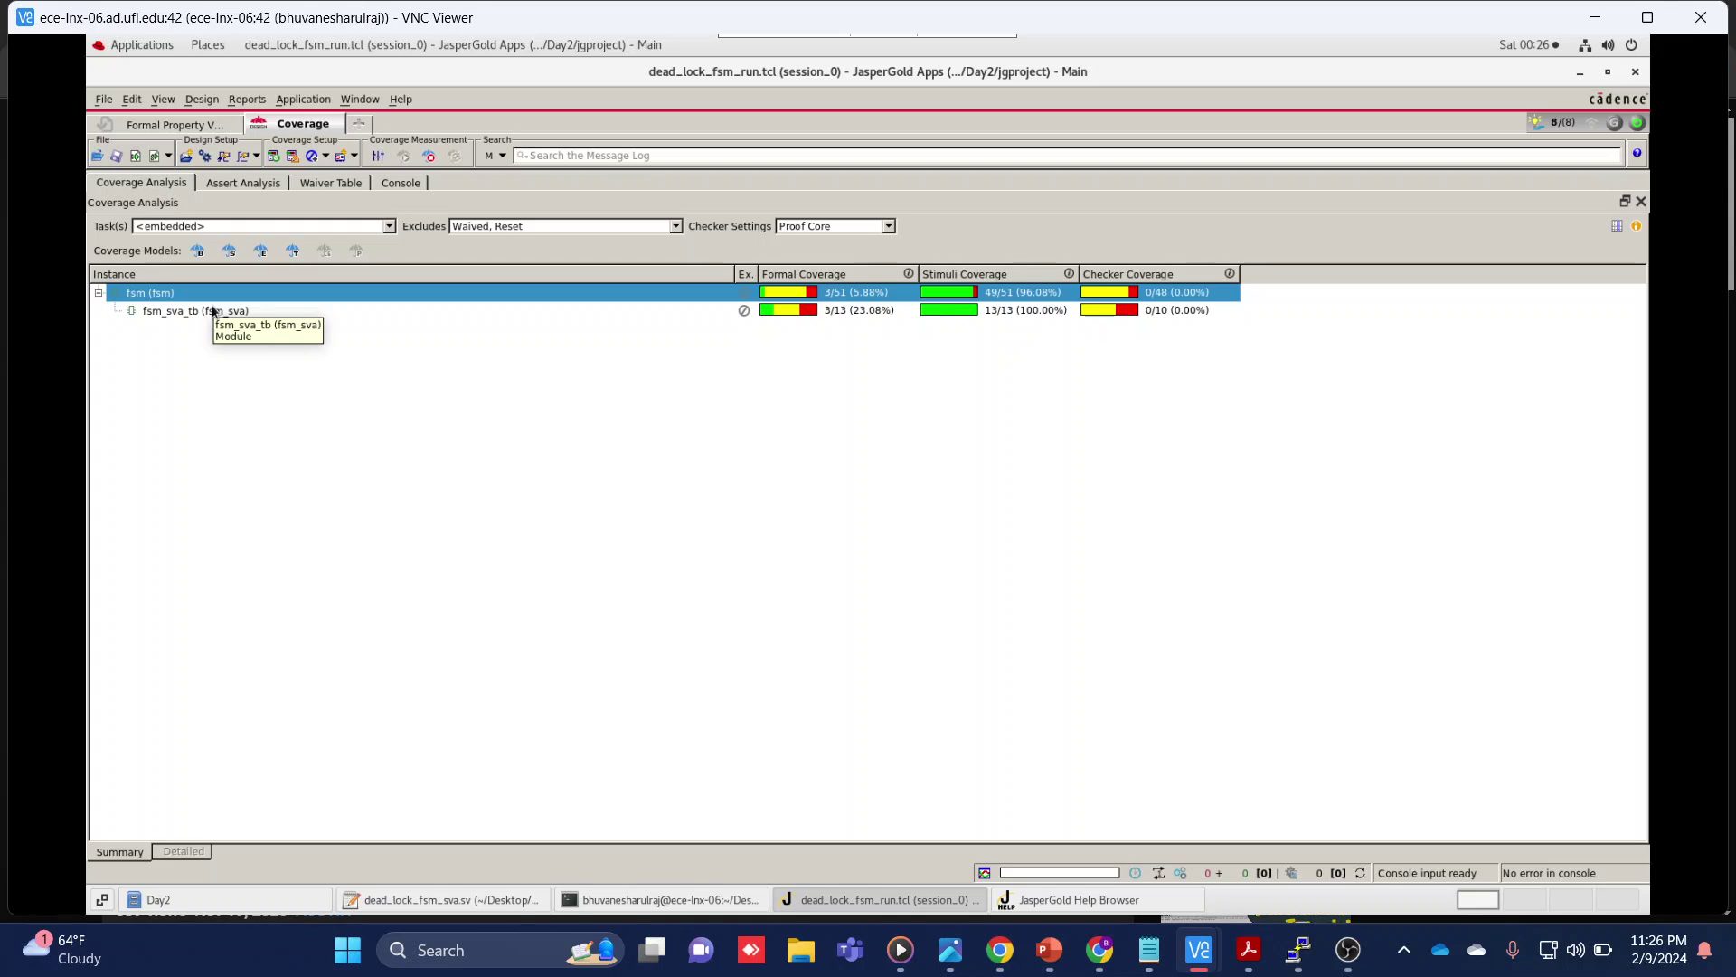
Waive the fsm_sva module of the fsm_sva_tb instance in the coverage summary
{"action": "left_click", "coordinate": [211, 316]}
{"action": "right_click", "coordinate": [211, 316]}
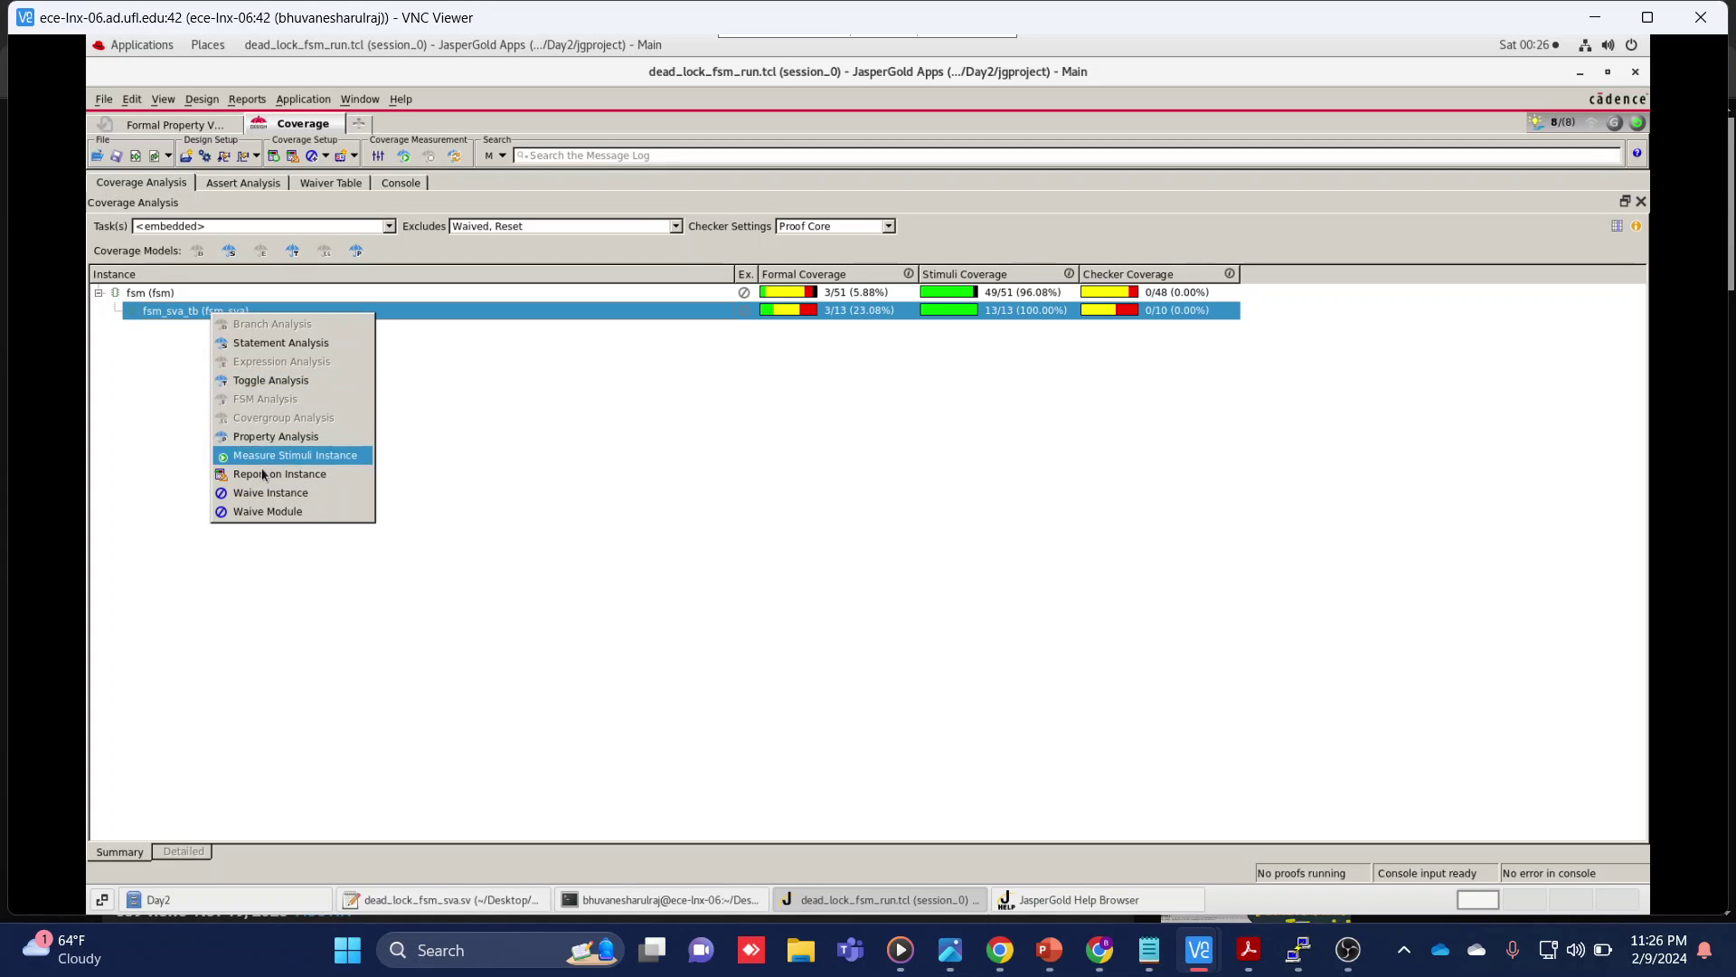
{"action": "left_click", "coordinate": [261, 512]}
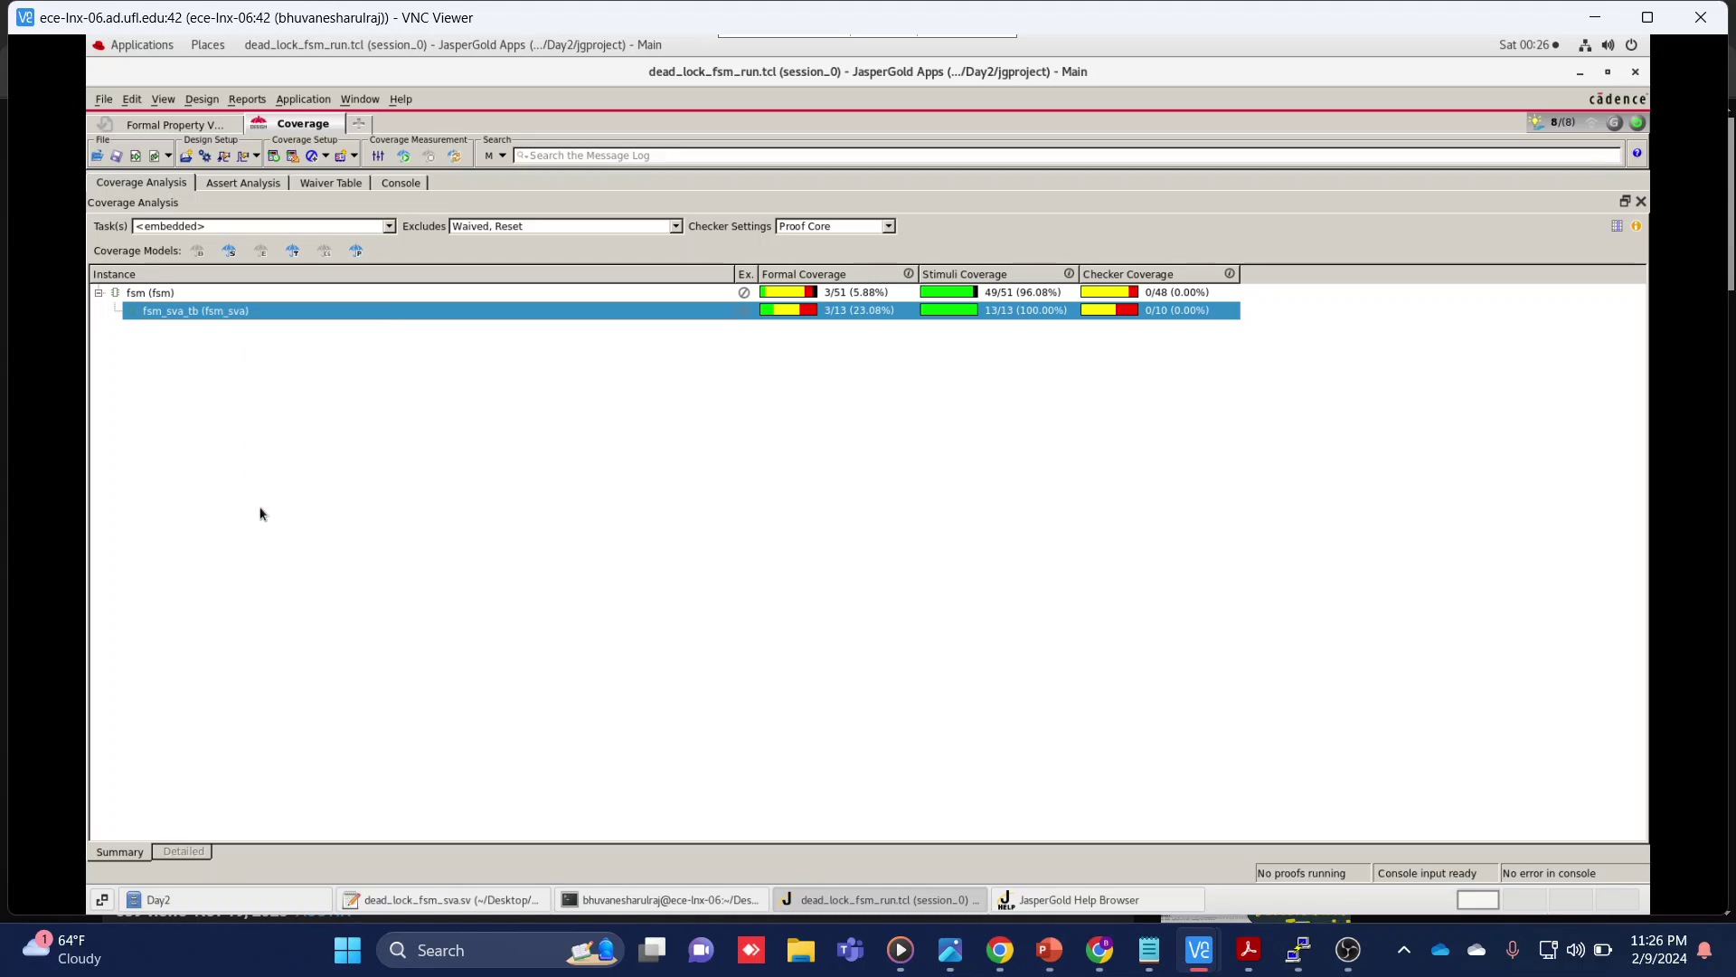
{"action": "left_click", "coordinate": [904, 533]}
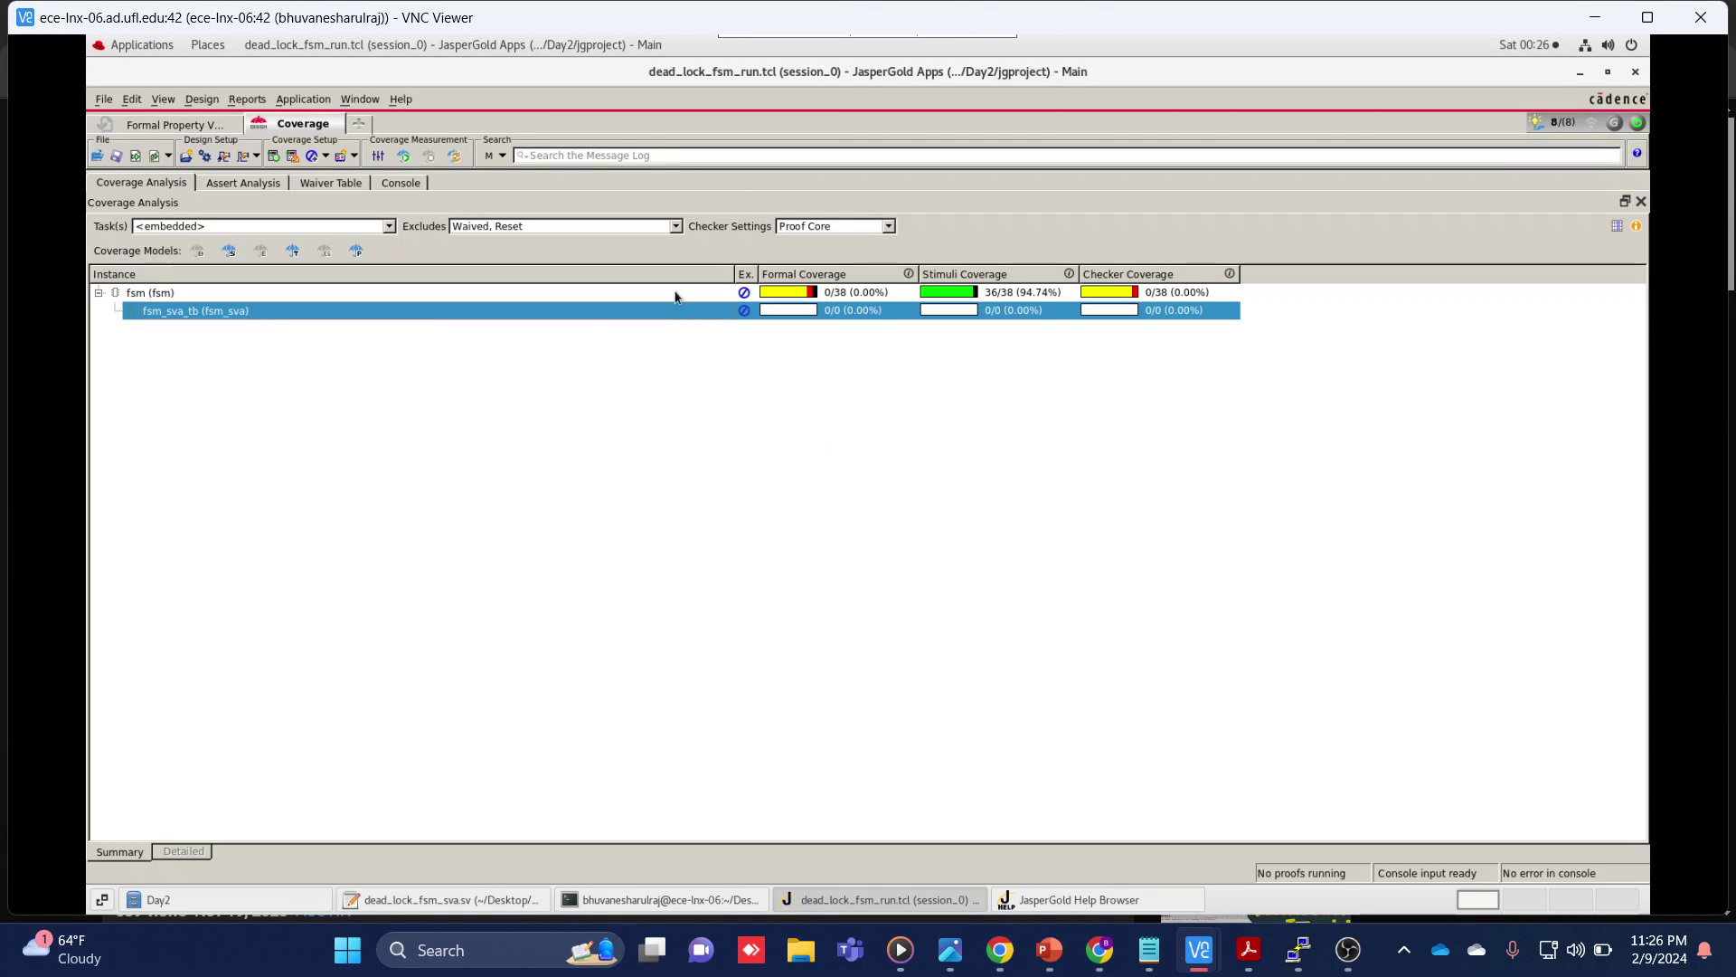
Examine the branch coverage of fsm, including the true part on source line 25 and the false part on line 13
{"action": "left_click", "coordinate": [674, 294]}
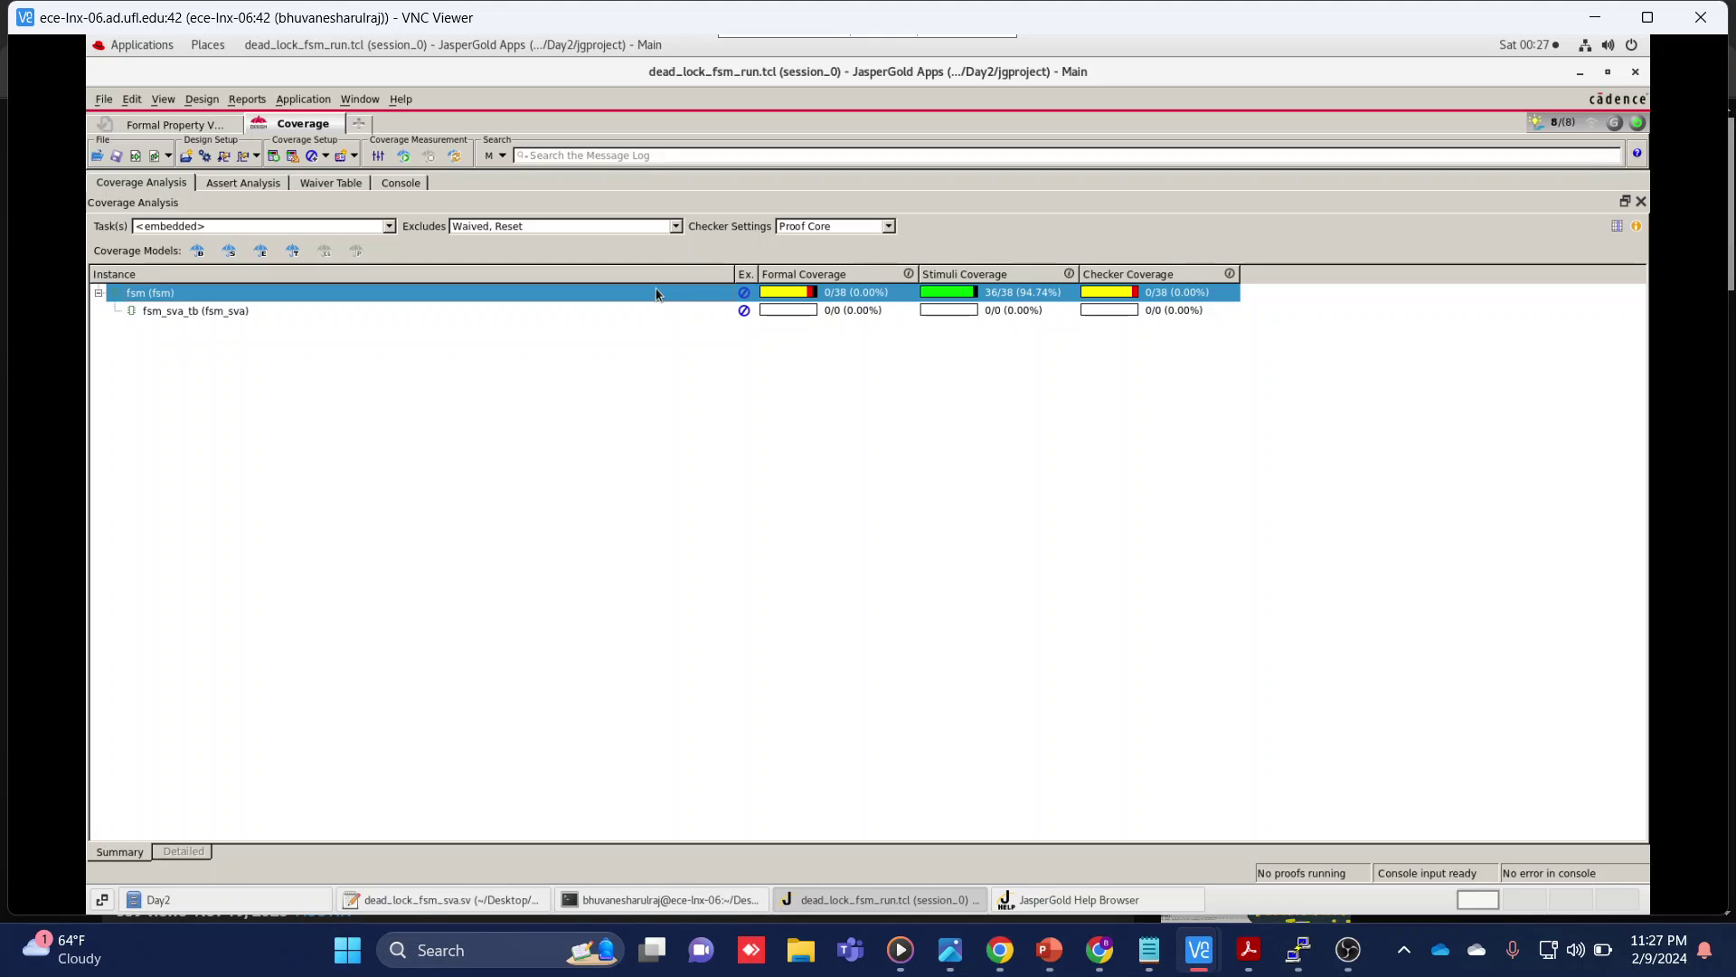
{"action": "double_click", "coordinate": [656, 294]}
{"action": "right_click", "coordinate": [657, 292]}
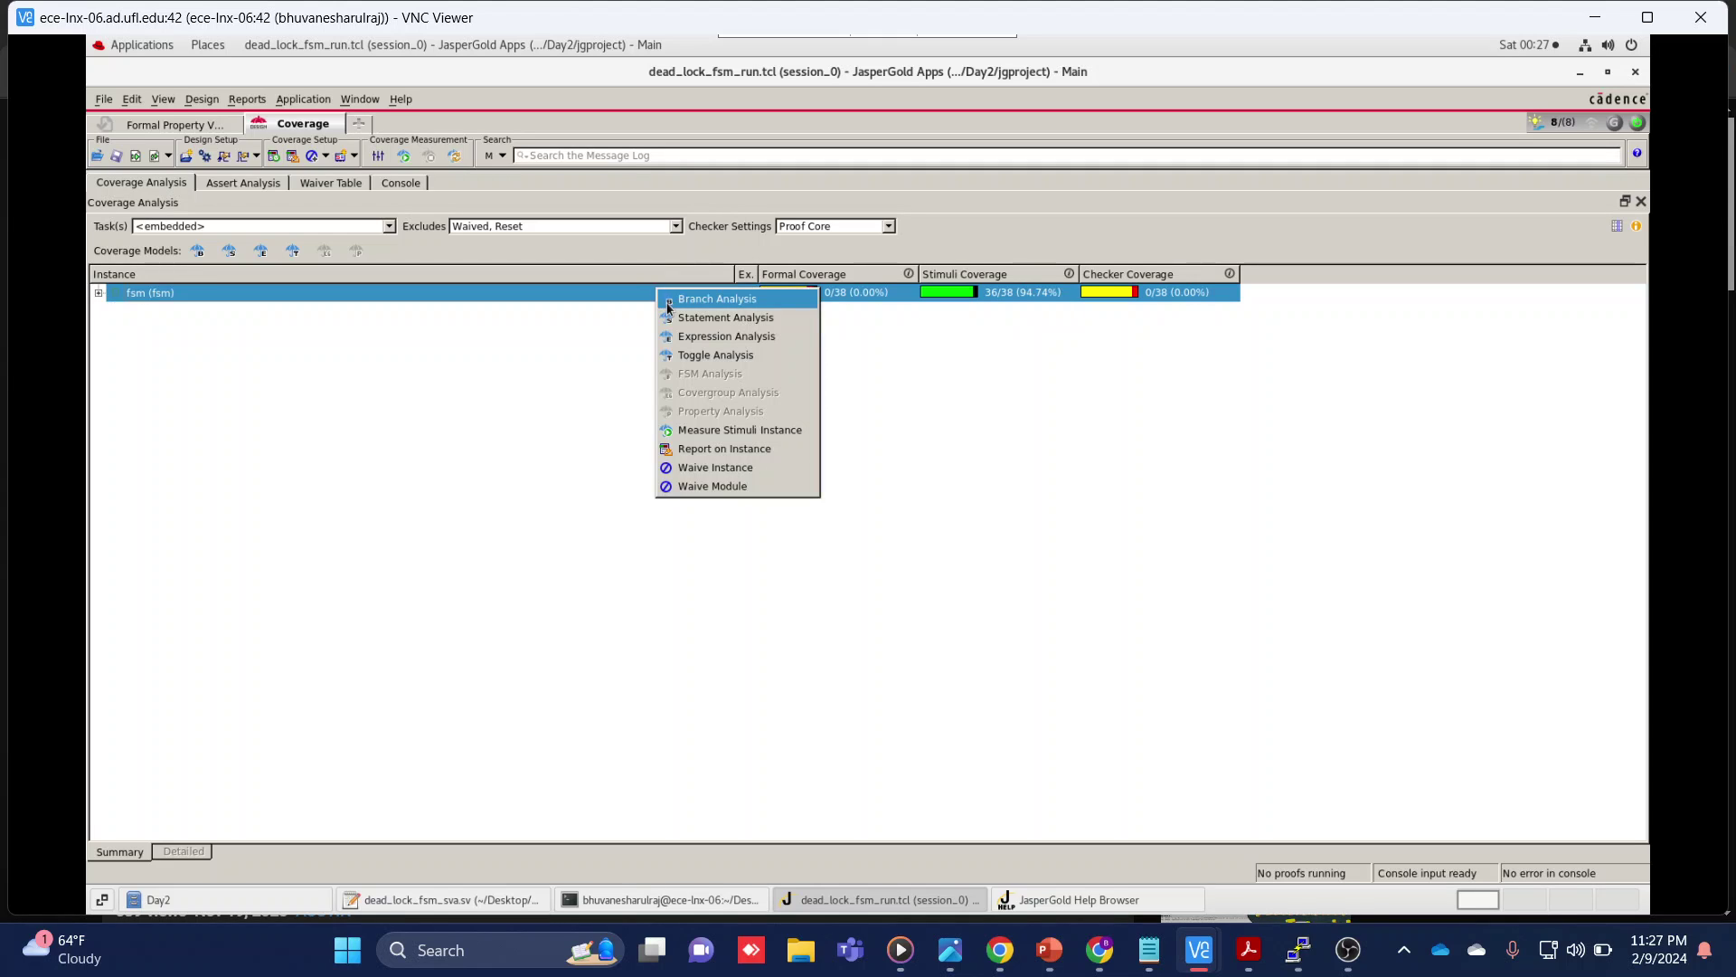
{"action": "left_click", "coordinate": [667, 309]}
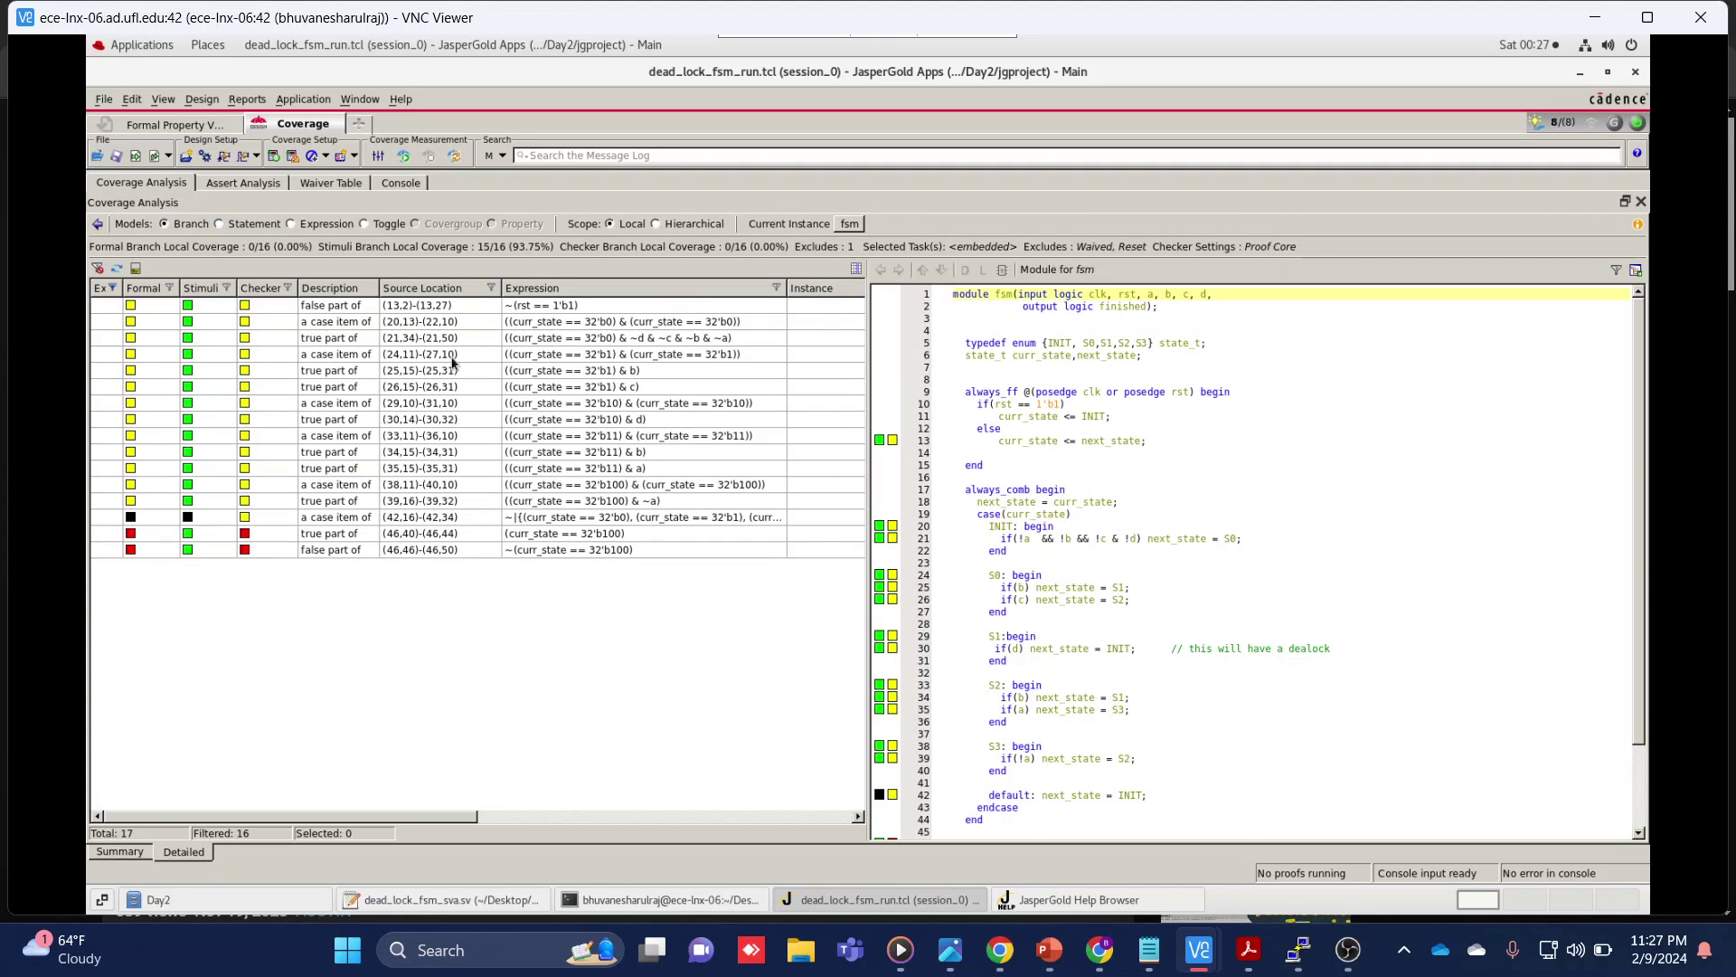
{"action": "left_click", "coordinate": [256, 371]}
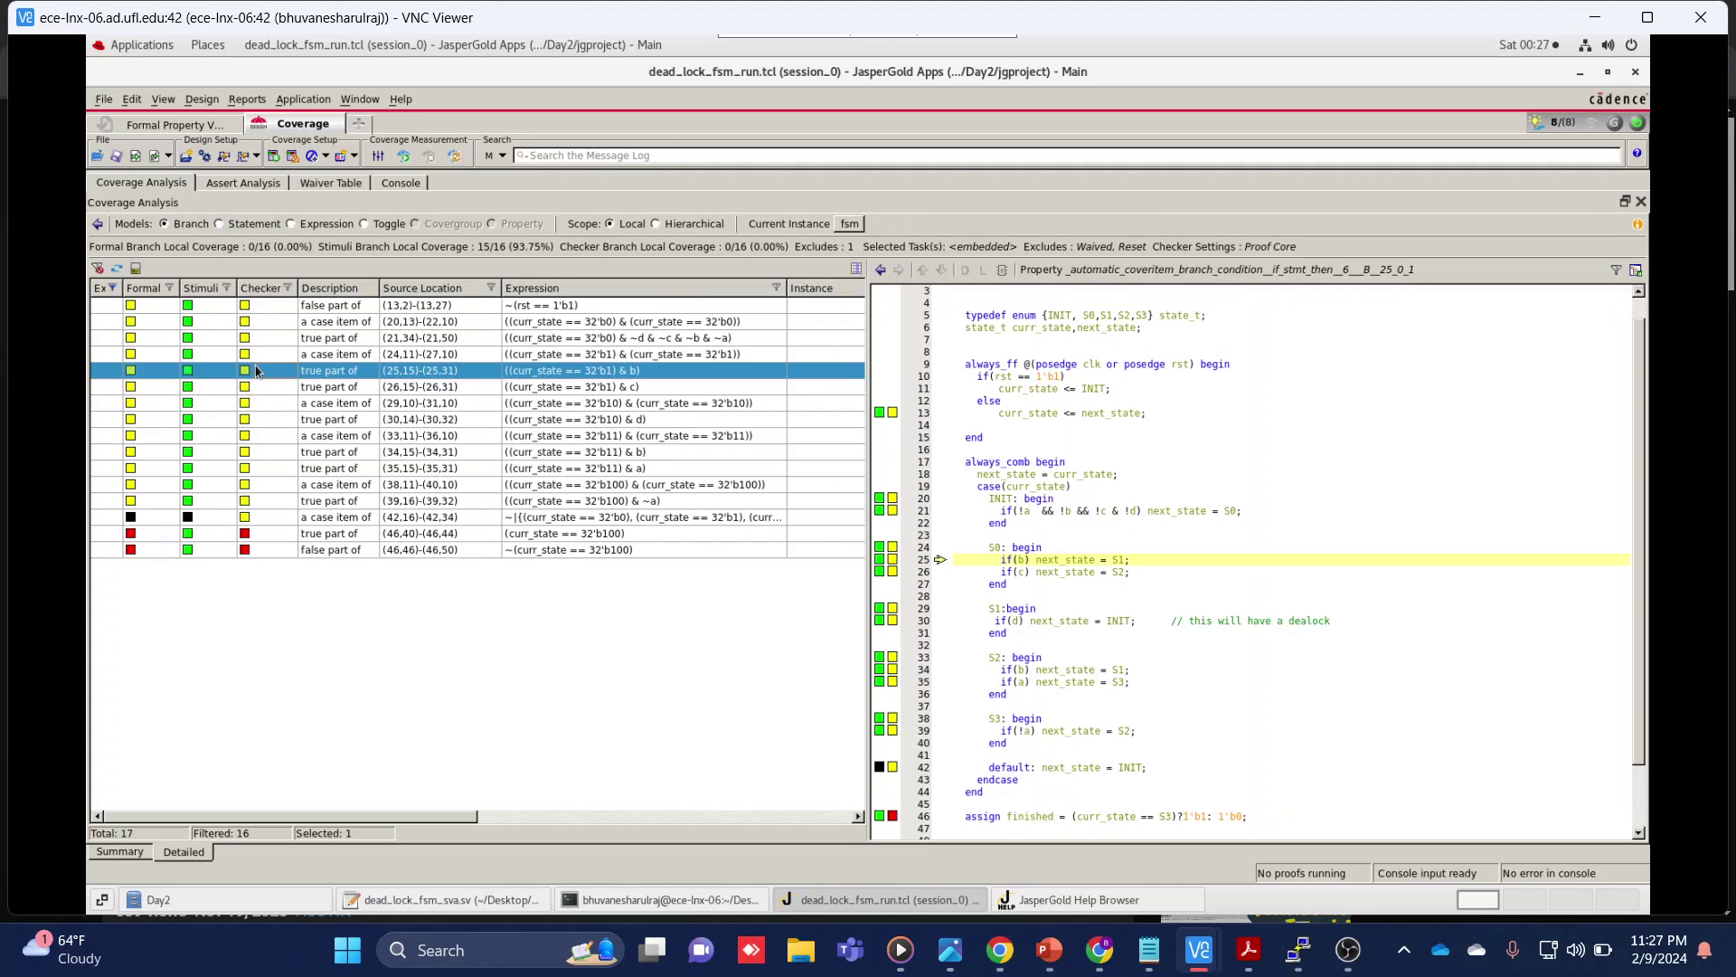
{"action": "left_click", "coordinate": [139, 312]}
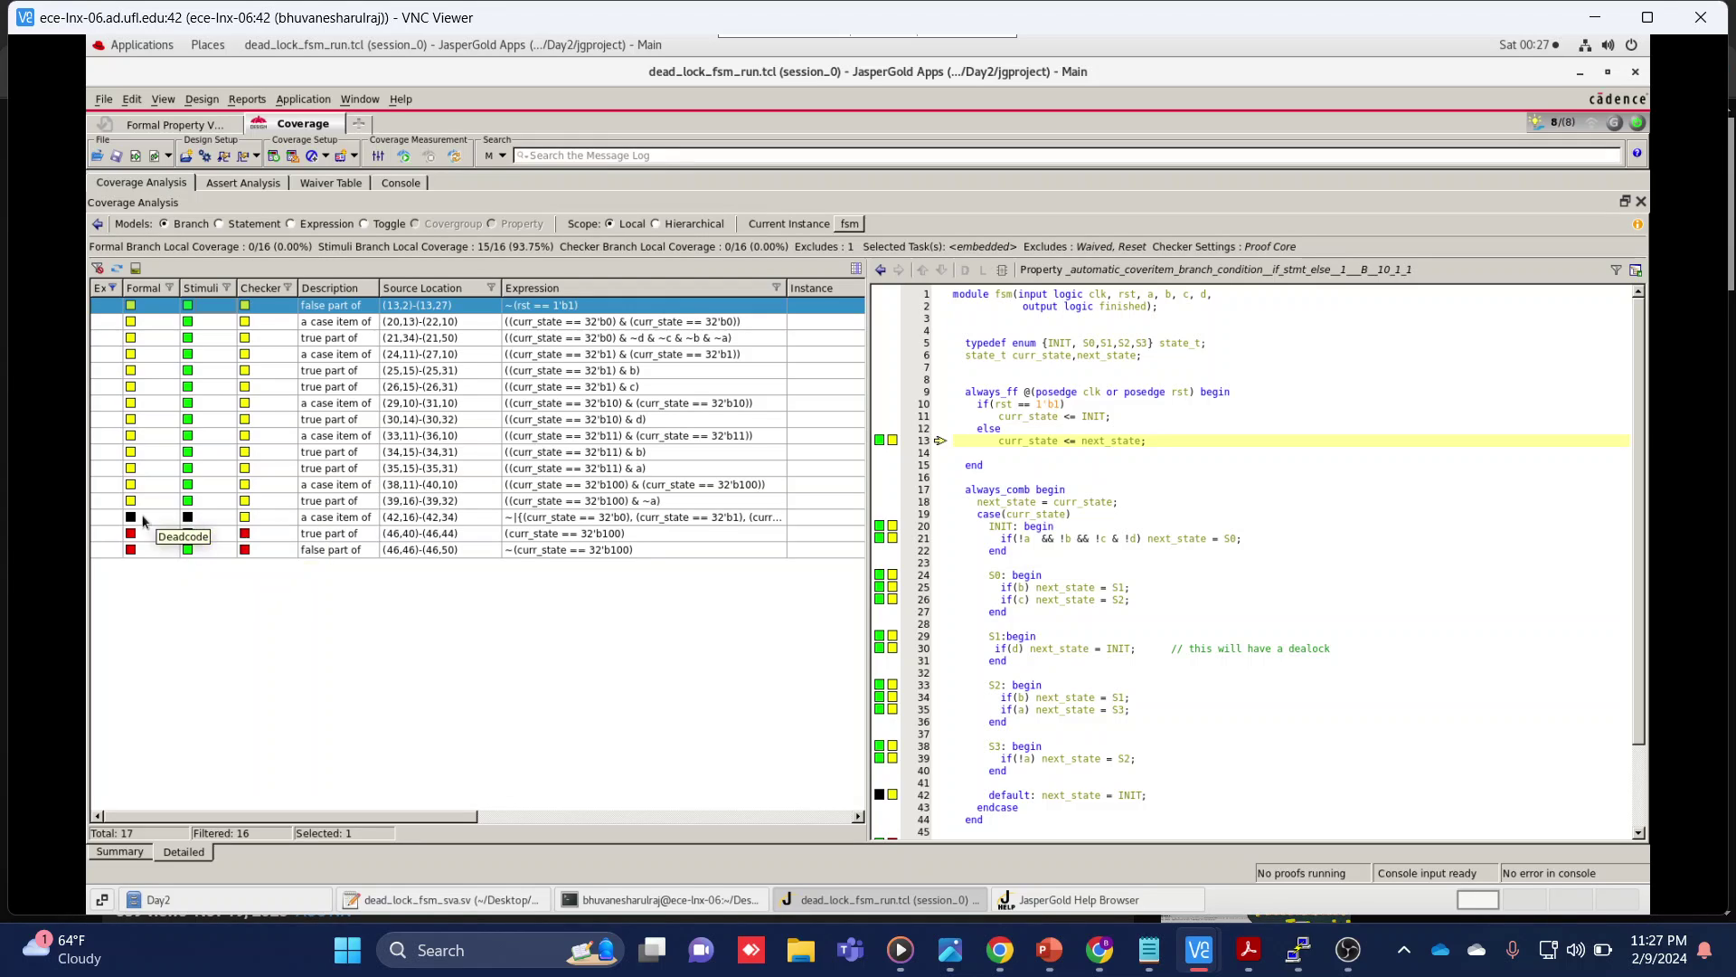
Waive the default case item on source line 42 in the branch coverage, leaving the comment and waiver tag empty
{"action": "left_click", "coordinate": [249, 519]}
{"action": "right_click", "coordinate": [250, 521]}
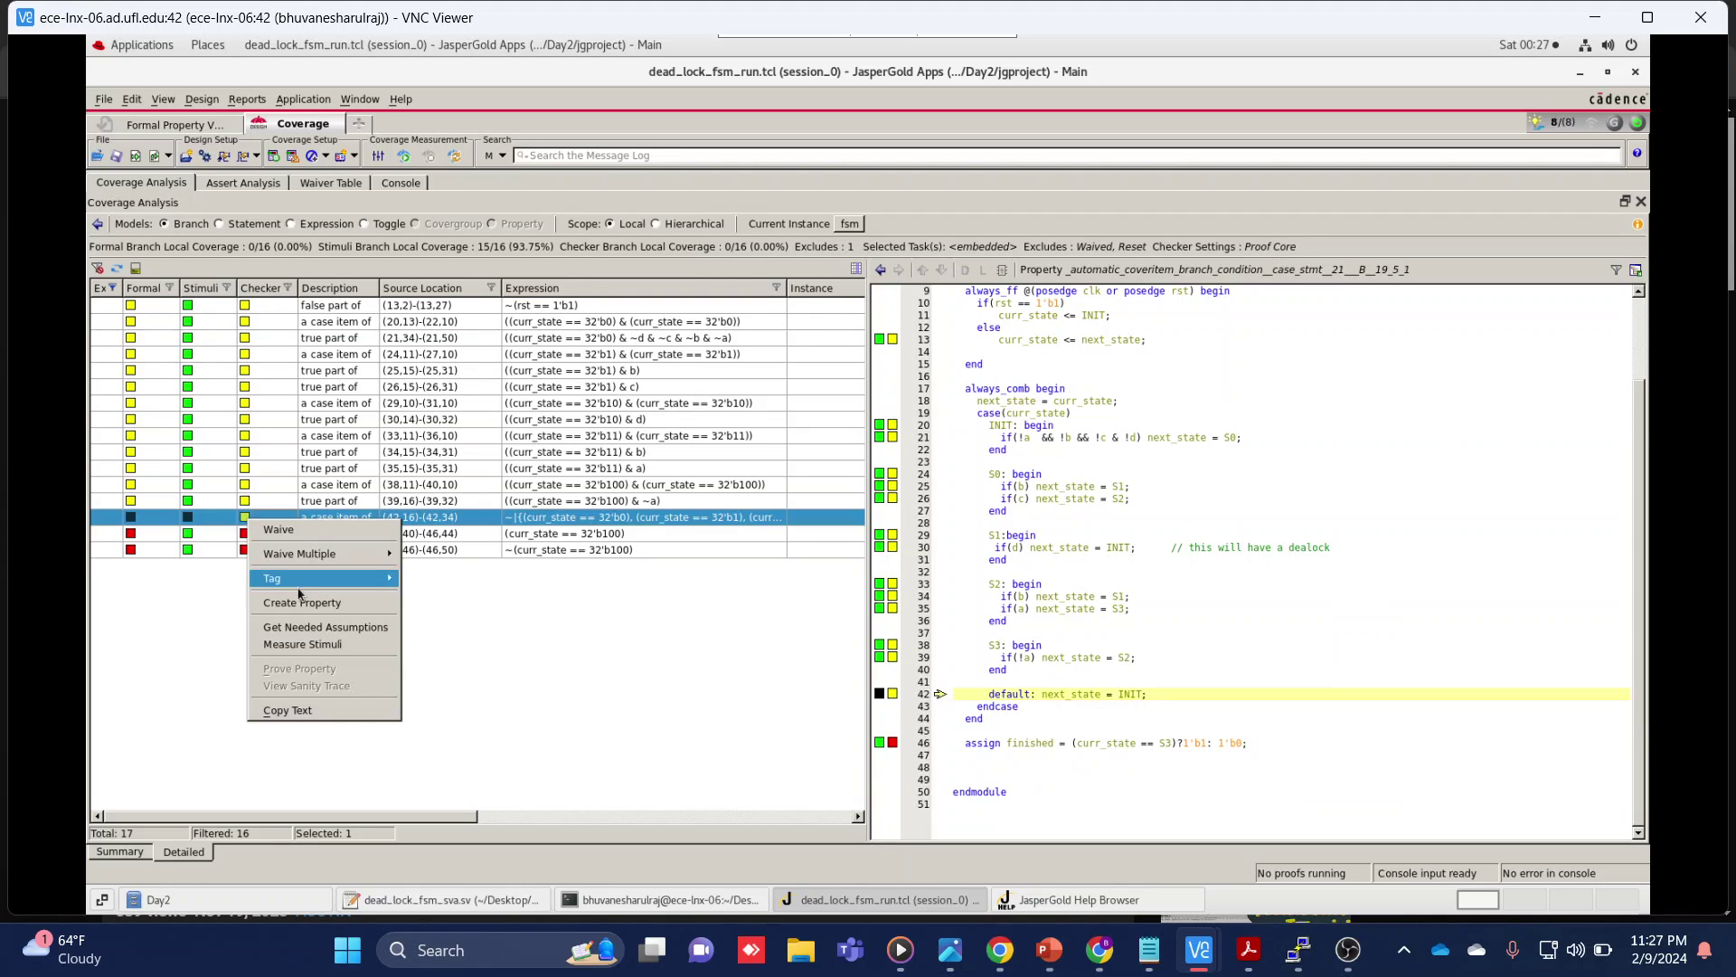
{"action": "left_click", "coordinate": [303, 530]}
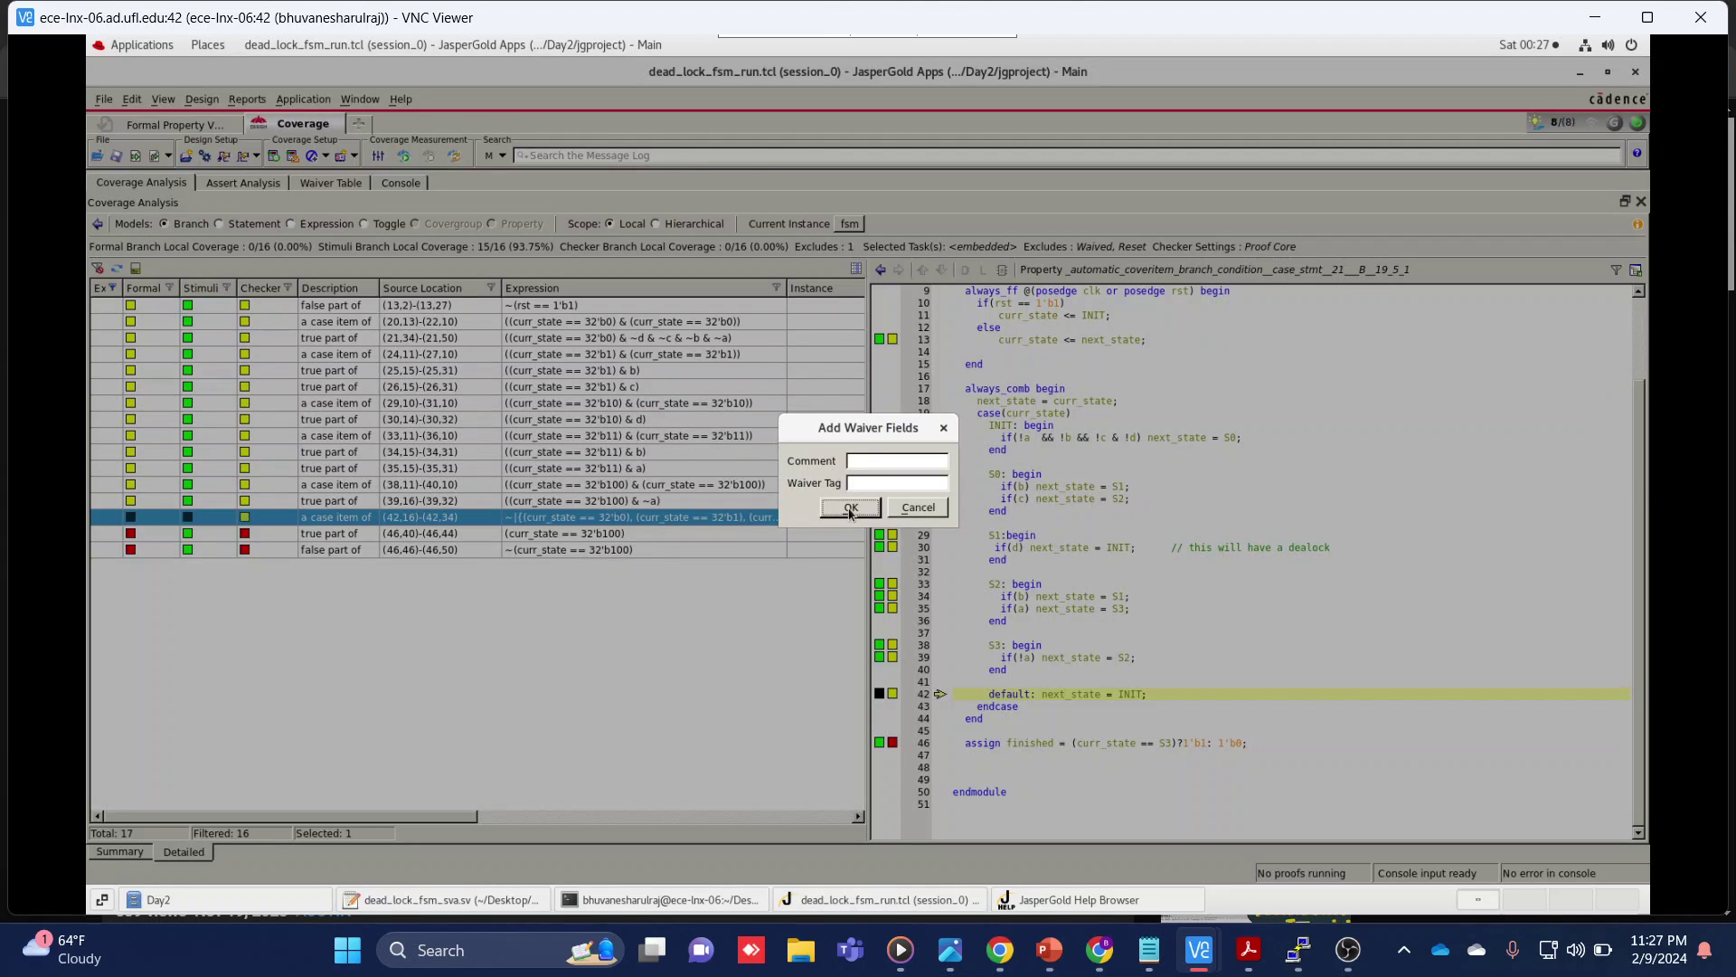
{"action": "left_click", "coordinate": [851, 509]}
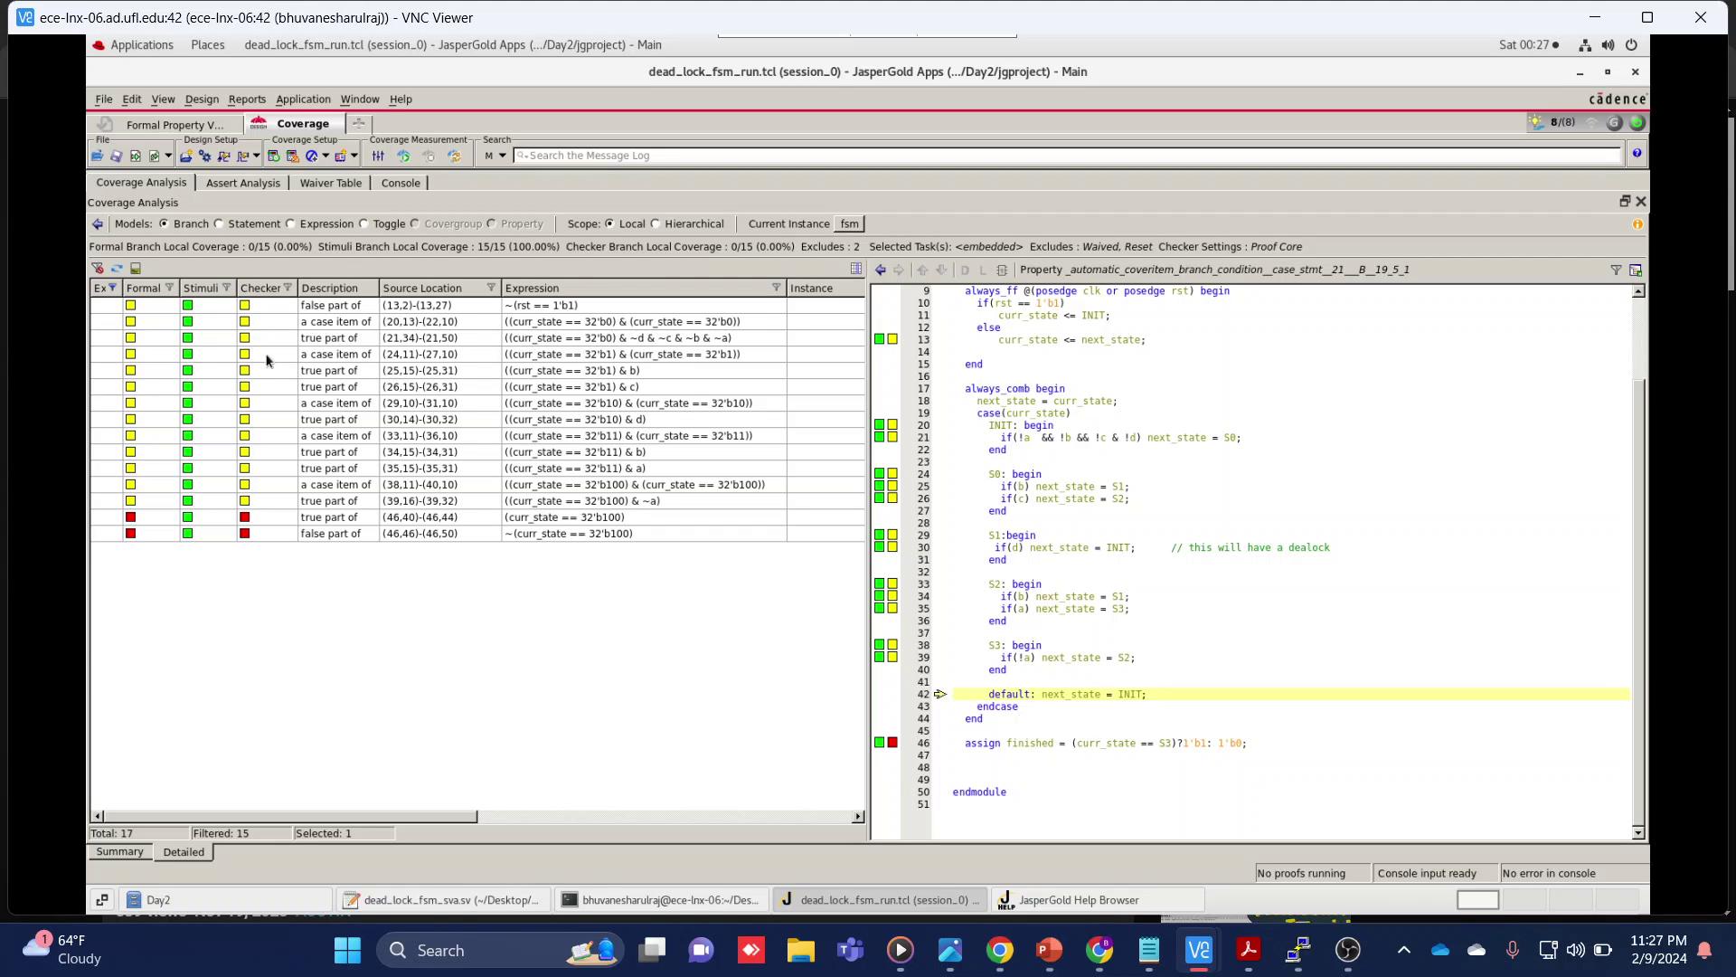
Examine the branch items on source lines 20, 13 and 46 of fsm, and return to the coverage summary
{"action": "left_click", "coordinate": [213, 322]}
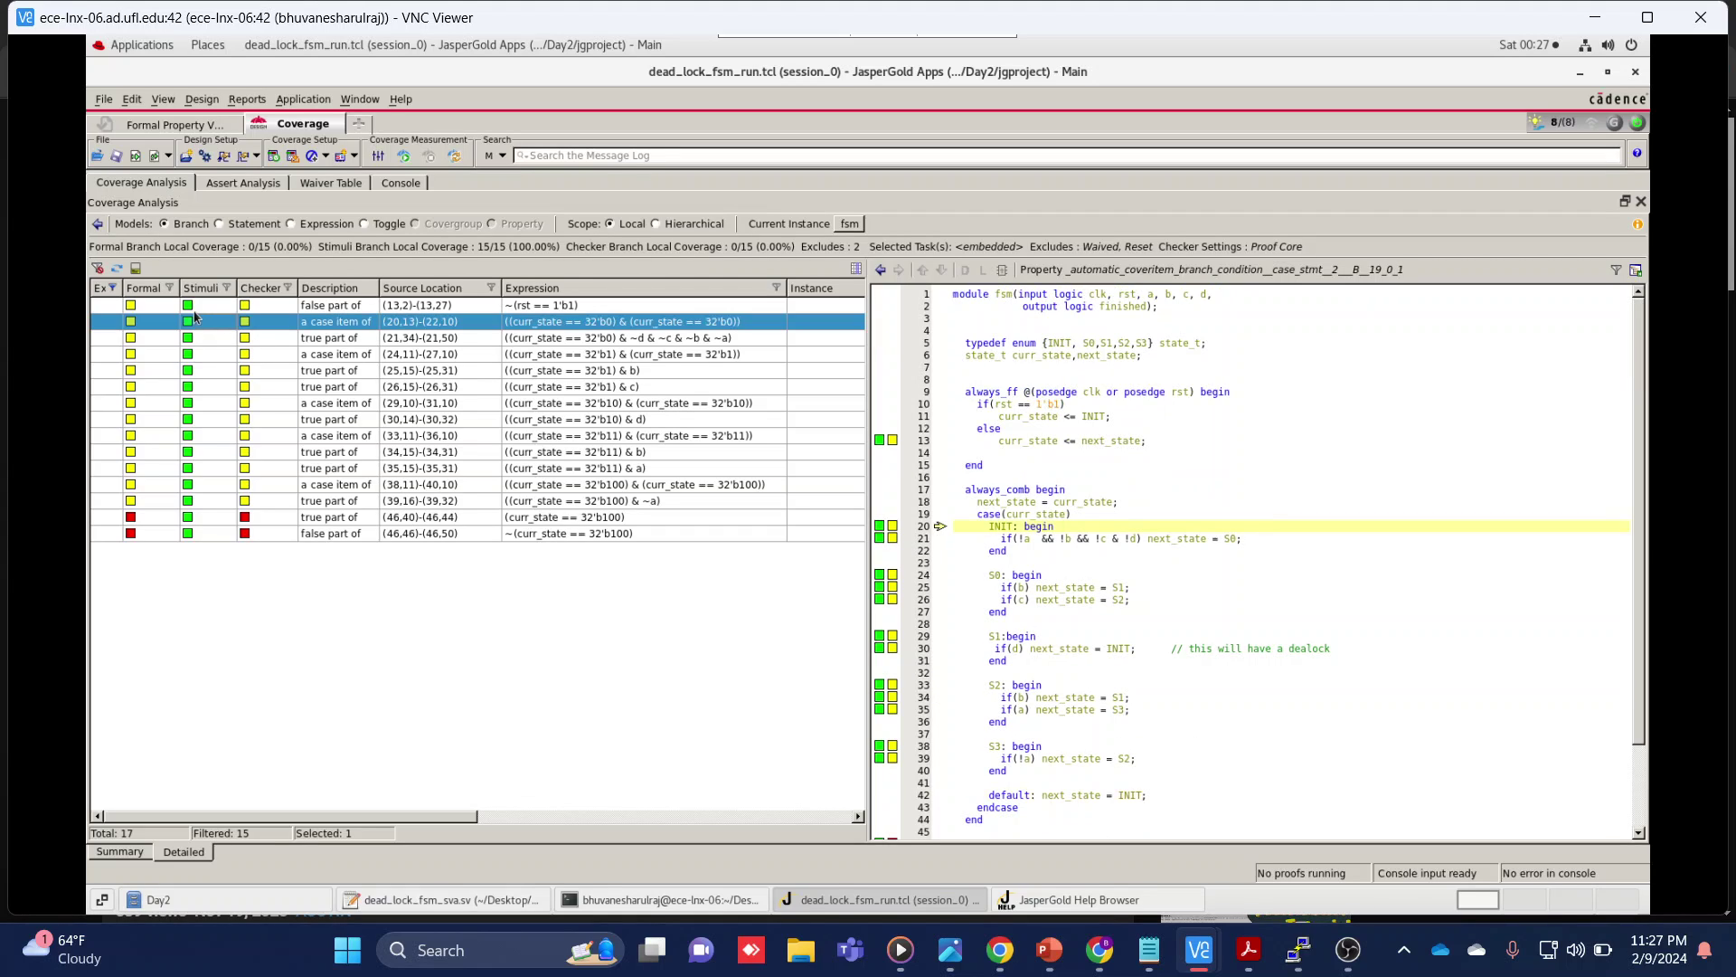
{"action": "left_click", "coordinate": [192, 308]}
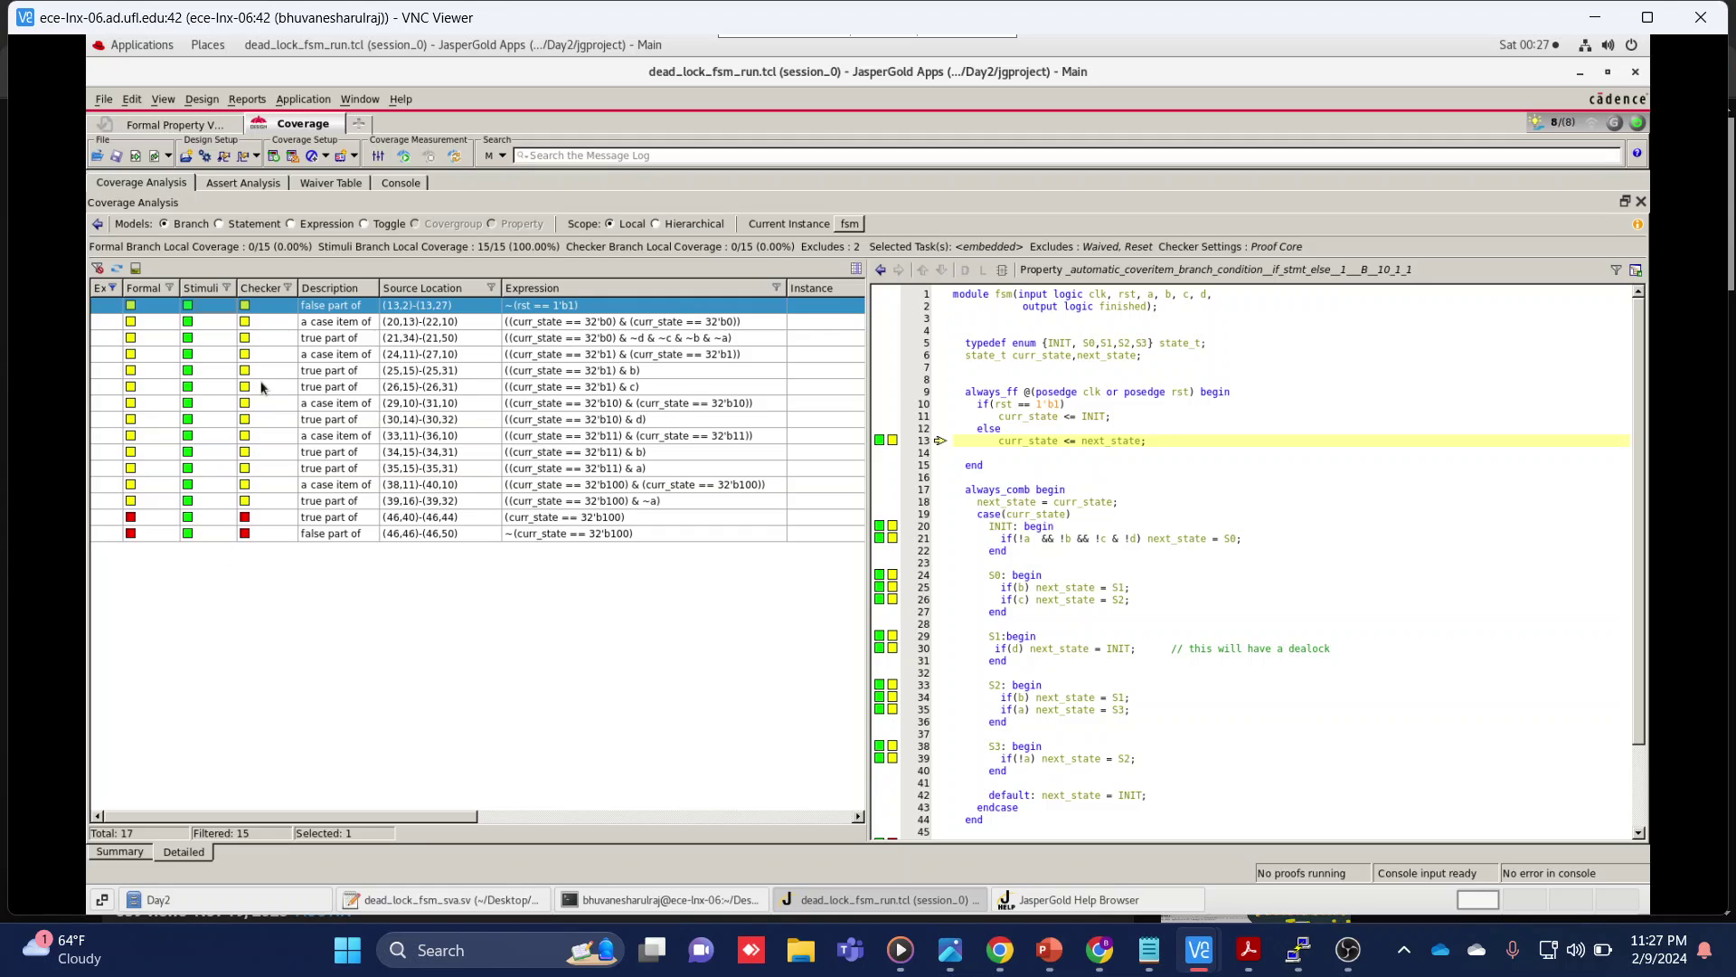
{"action": "left_click", "coordinate": [274, 519]}
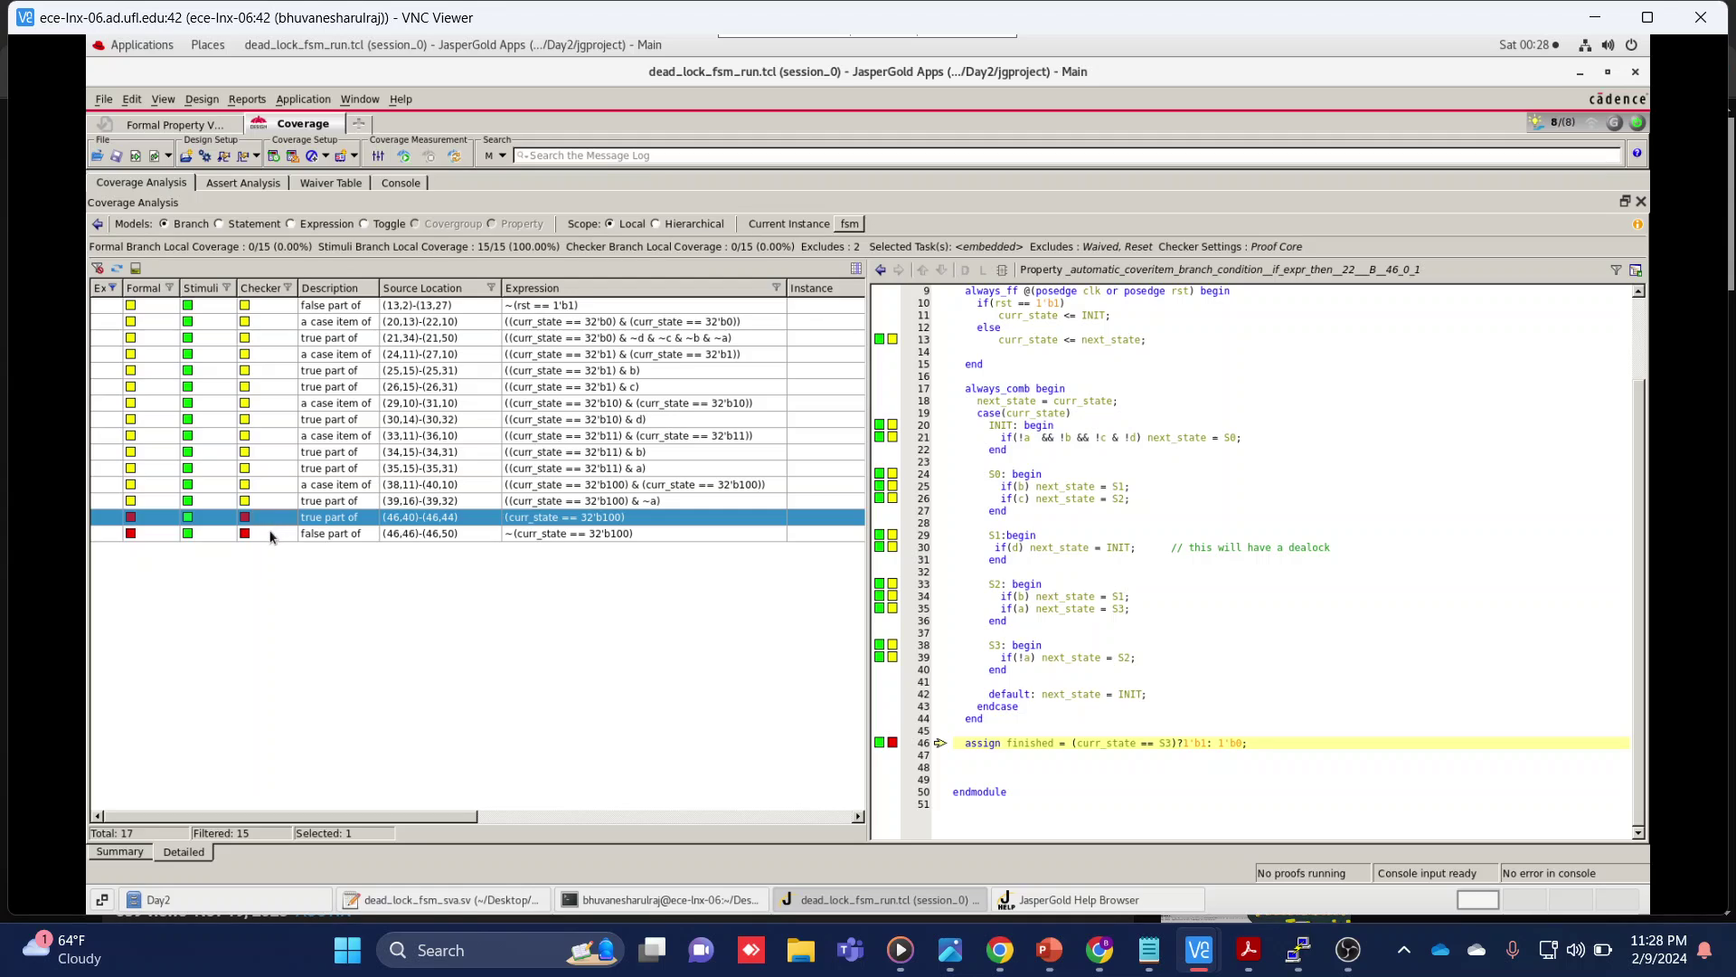
{"action": "left_click", "coordinate": [266, 536]}
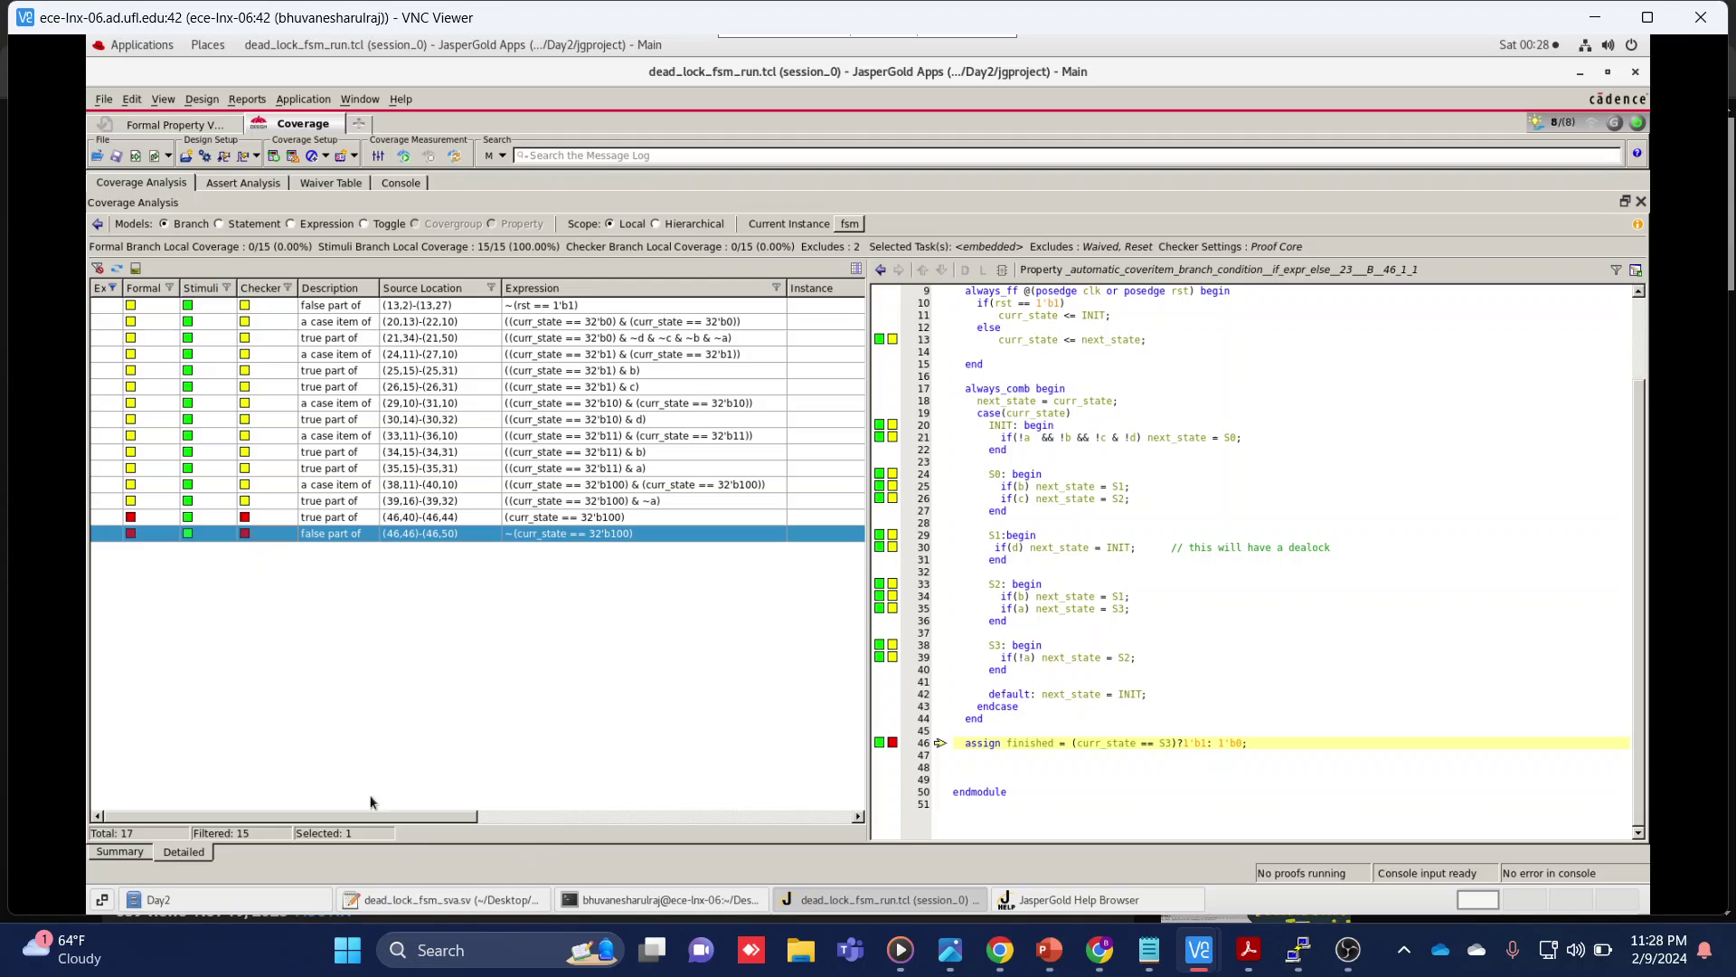
{"action": "left_click", "coordinate": [123, 854]}
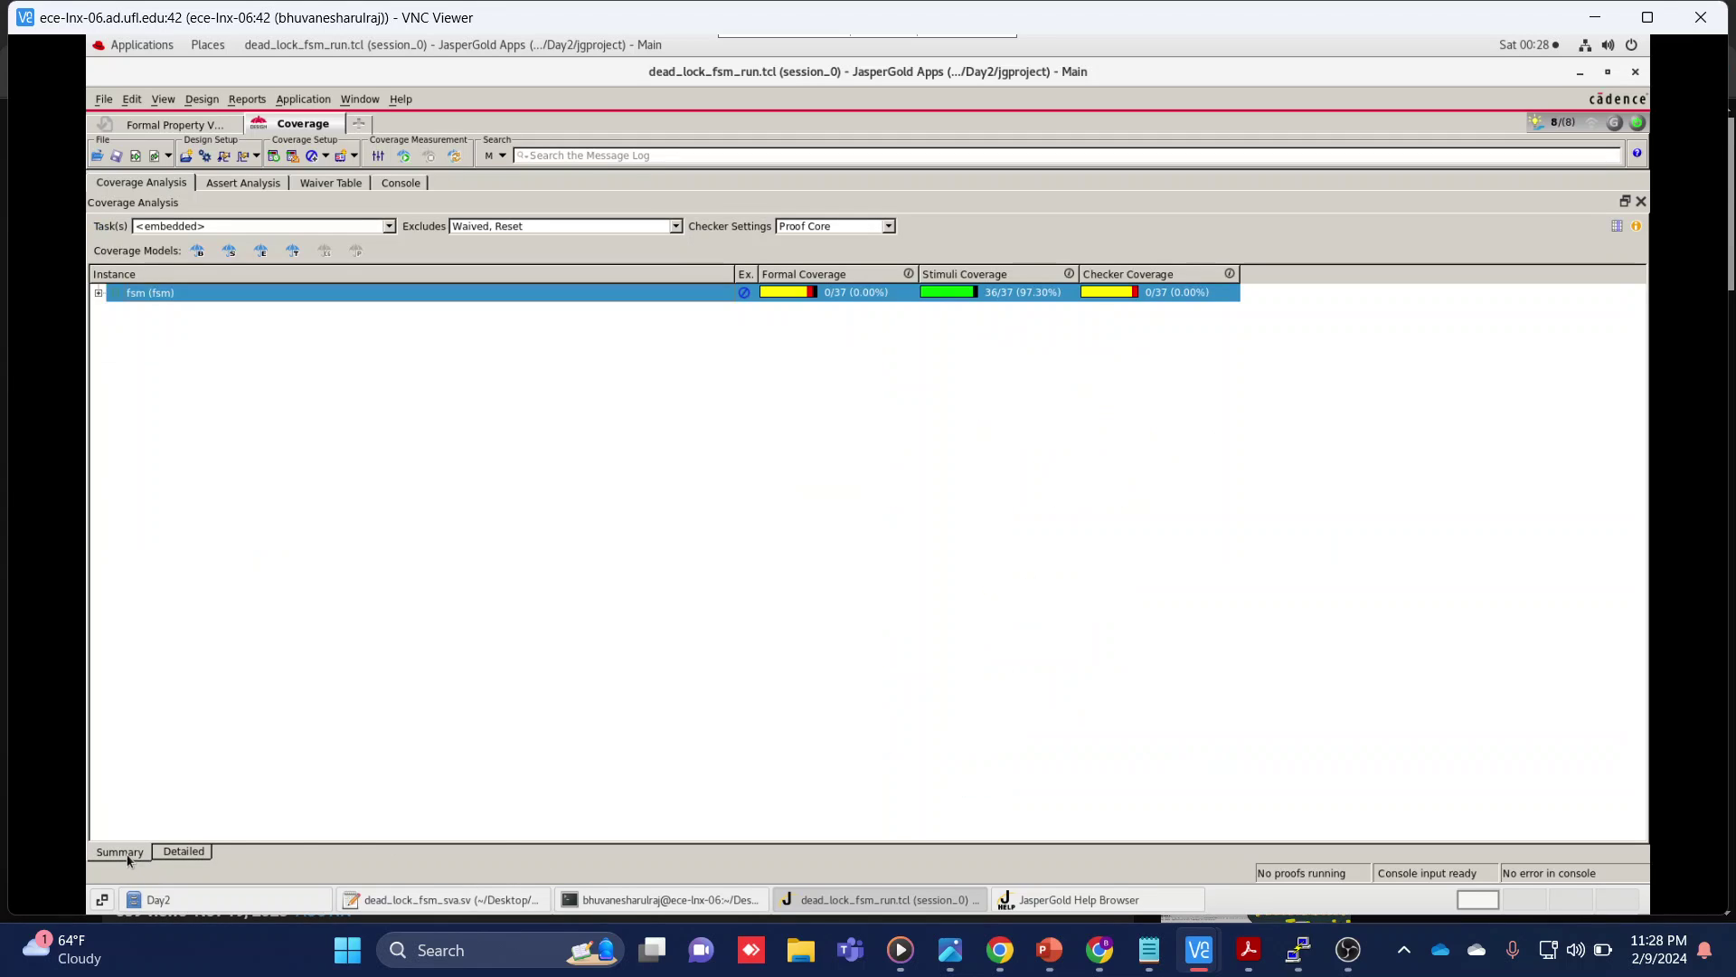
Switch to the text editor, remove the block-comment markers around the output checks and FSM transition properties in dead_lock_fsm_sva.sv, and save the file
{"action": "left_click", "coordinate": [450, 902]}
{"action": "key", "text": "BackSpace"}
{"action": "key", "text": "BackSpace"}
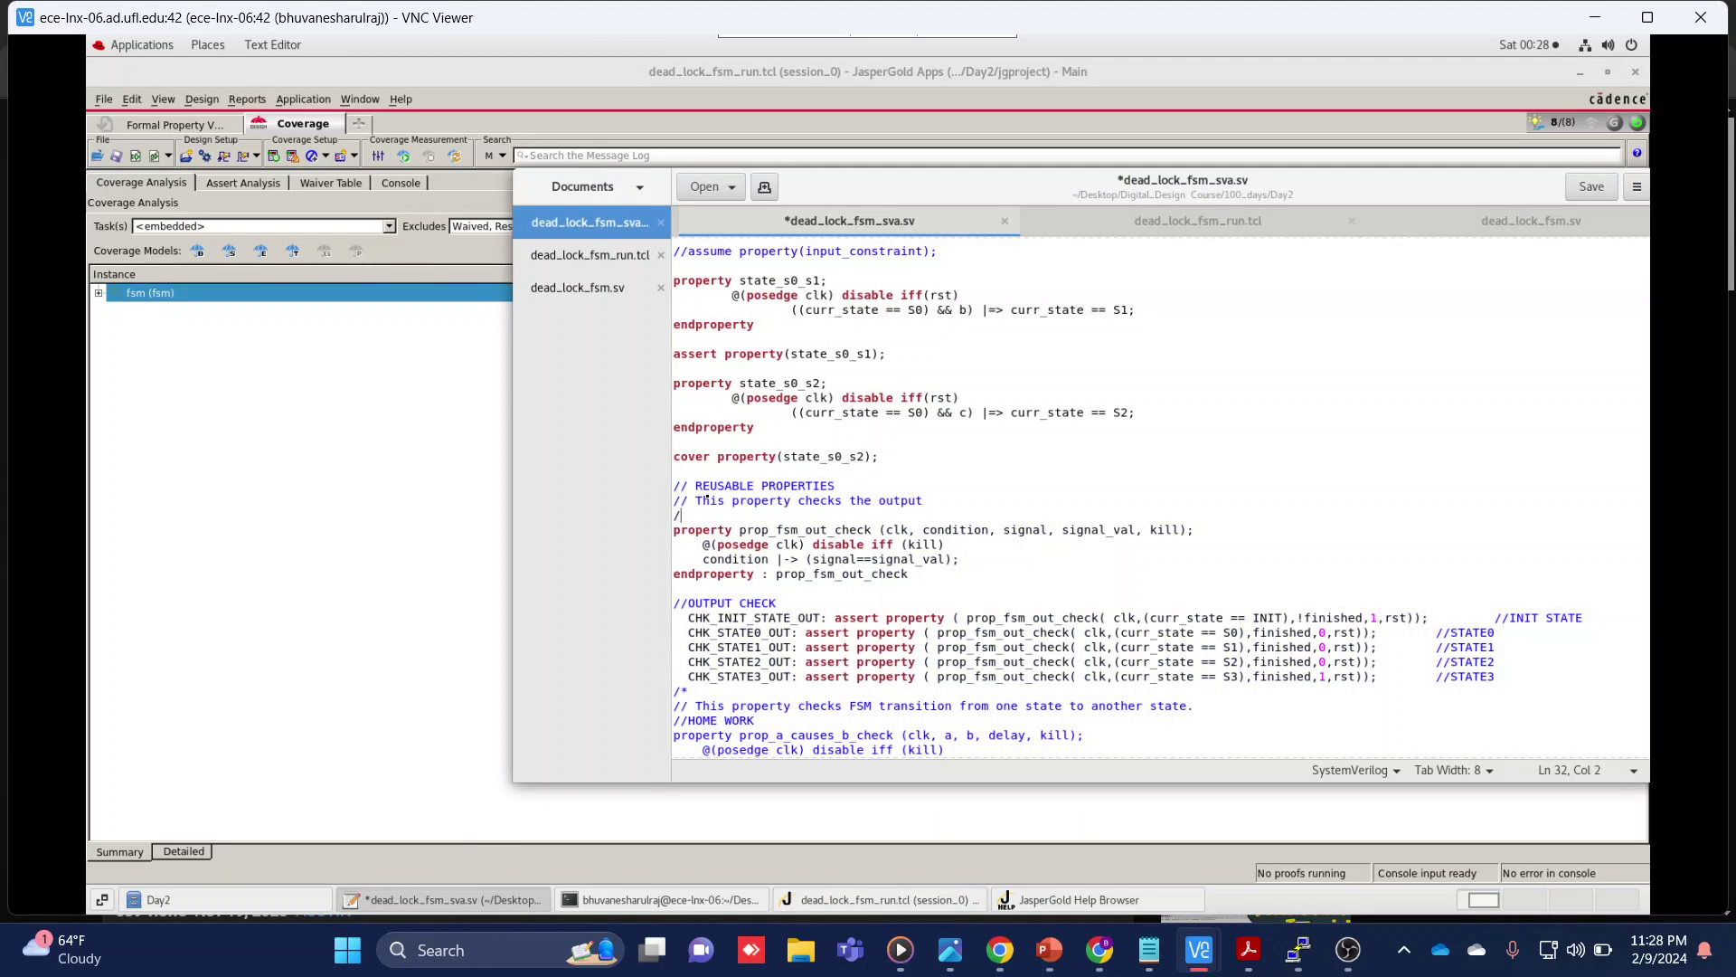
{"action": "scroll", "coordinate": [726, 645], "scroll_direction": "down", "scroll_amount": 5}
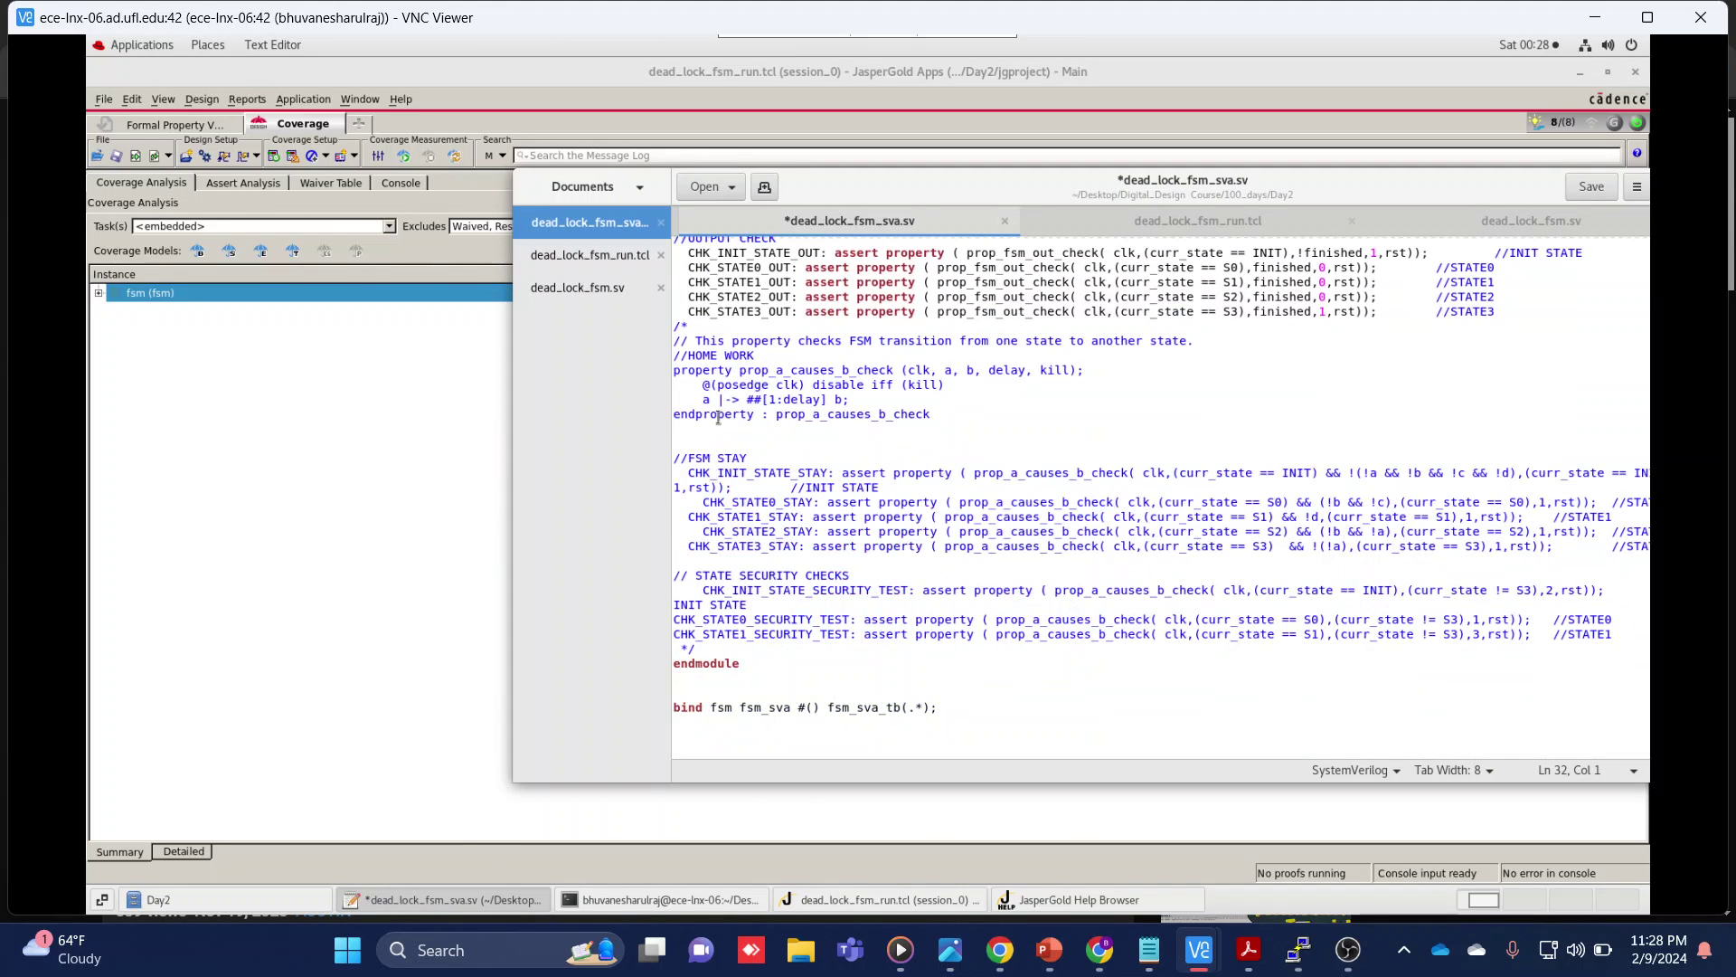
{"action": "left_click", "coordinate": [706, 327]}
{"action": "key", "text": "BackSpace"}
{"action": "key", "text": "BackSpace"}
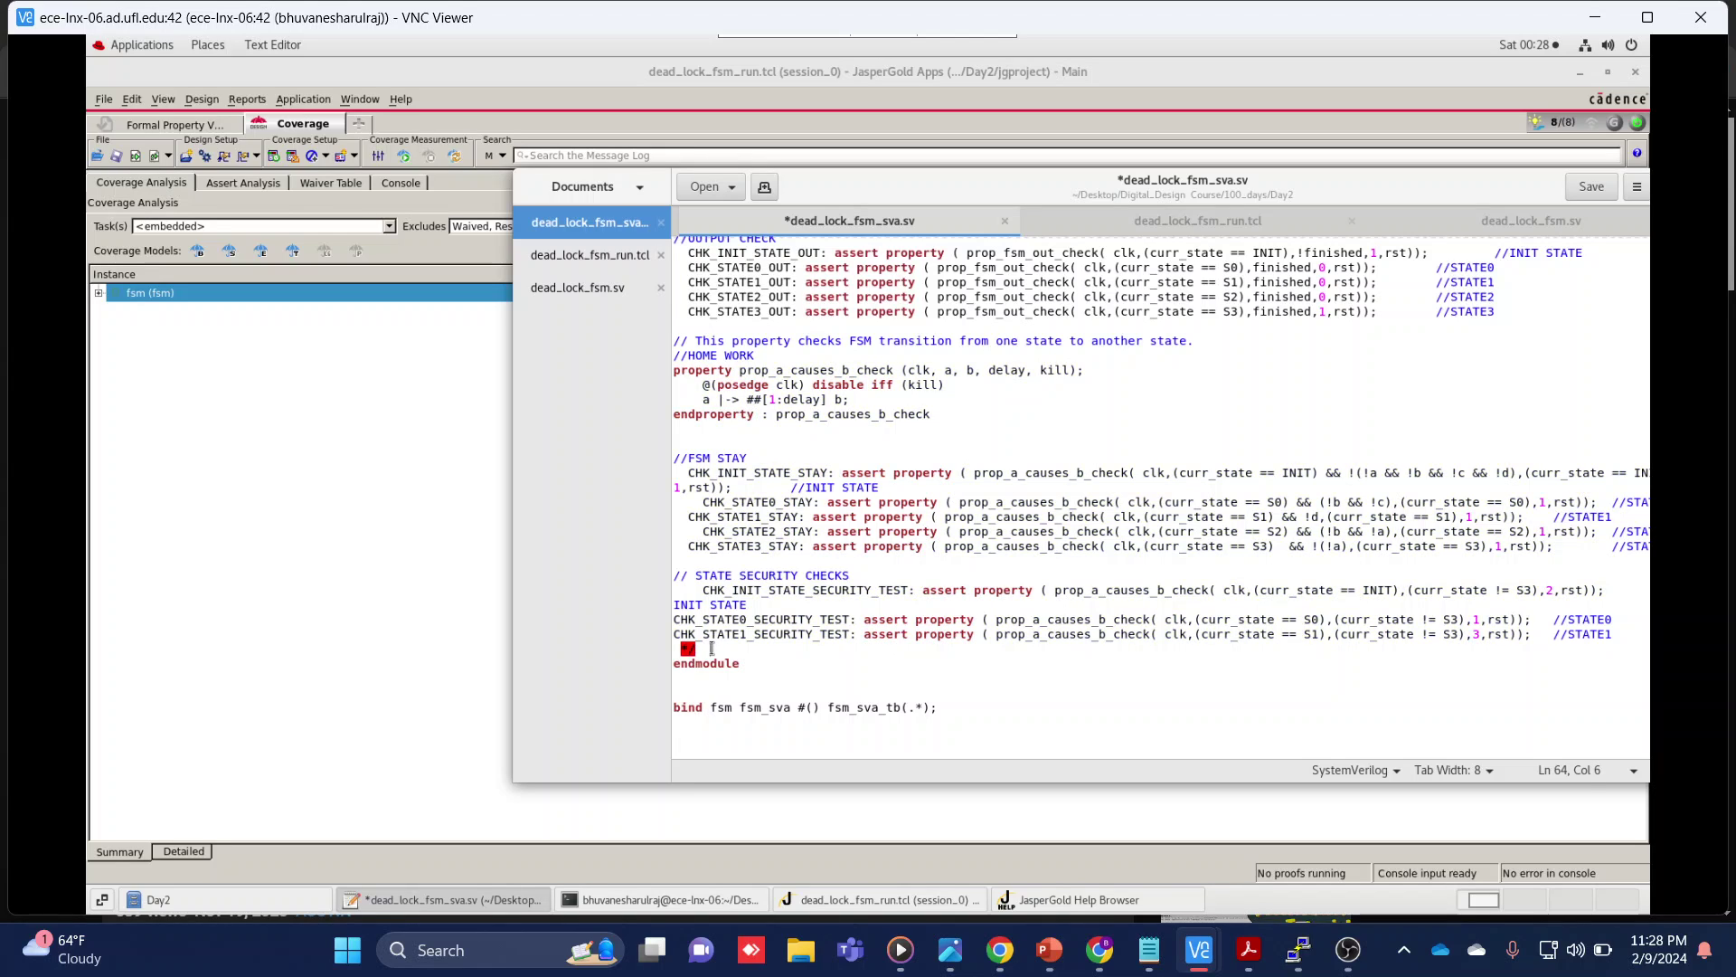
{"action": "key", "text": "BackSpace"}
{"action": "key", "text": "BackSpace"}
{"action": "key", "text": "ctrl+s"}
Switch back to JasperGold and rerun the dead_lock_fsm_run.tcl script with the full set of assertions
{"action": "left_click", "coordinate": [386, 554]}
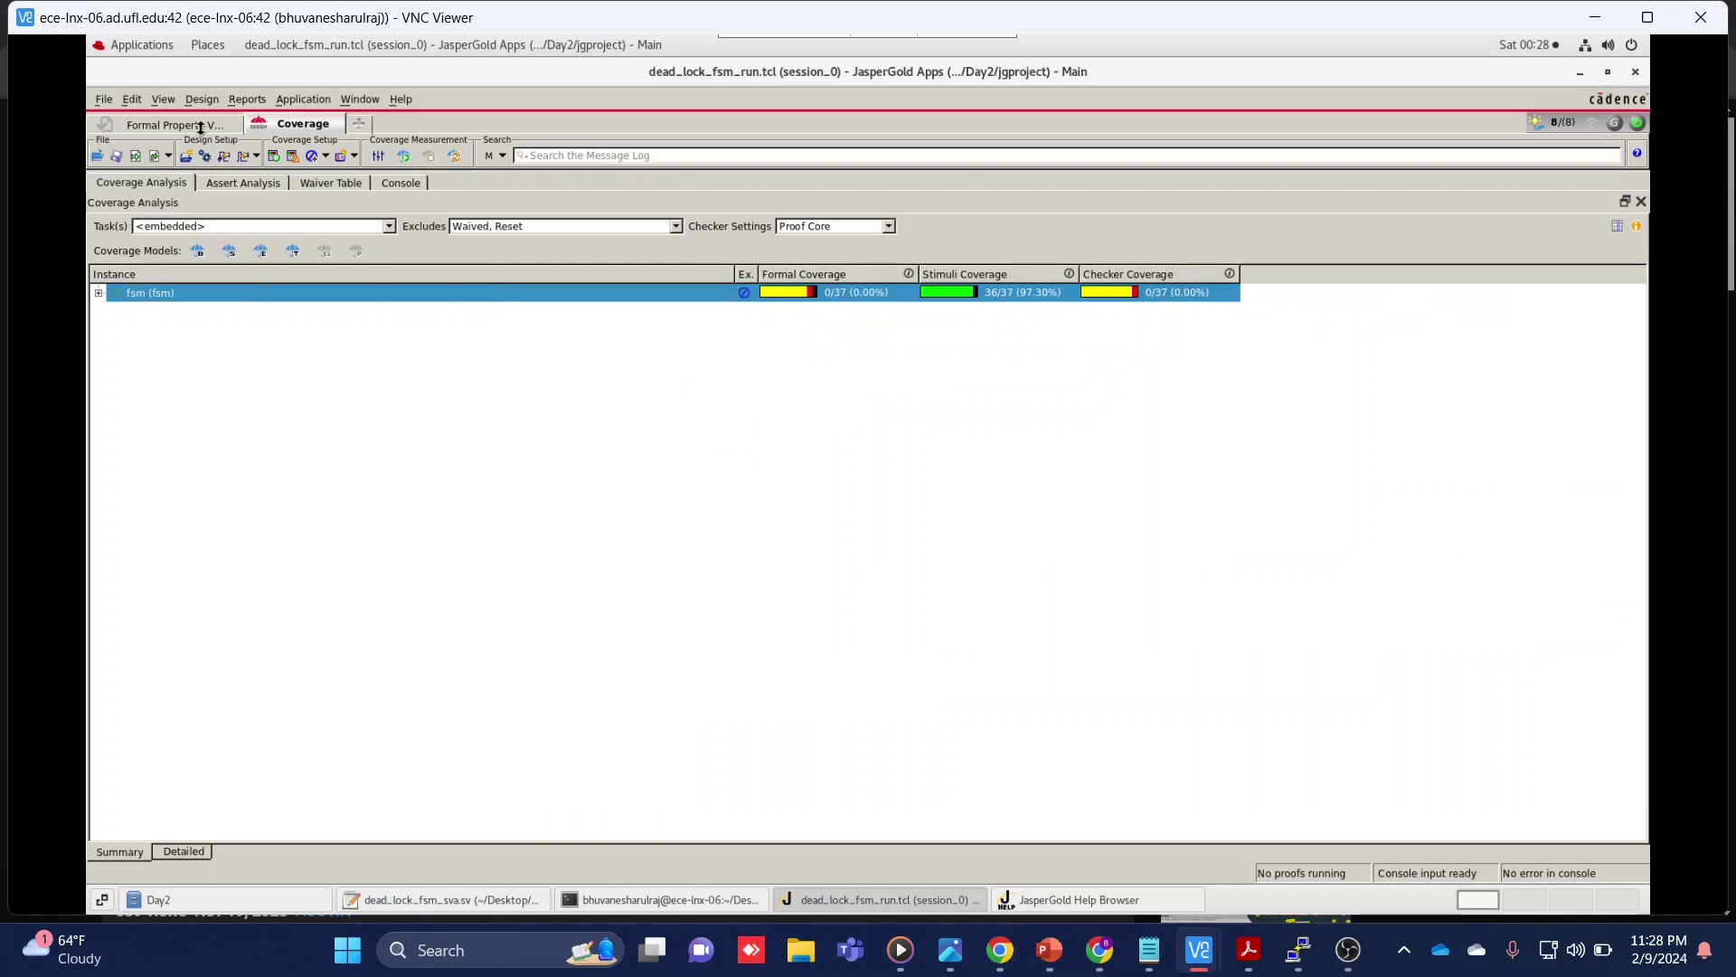
{"action": "left_click", "coordinate": [169, 157]}
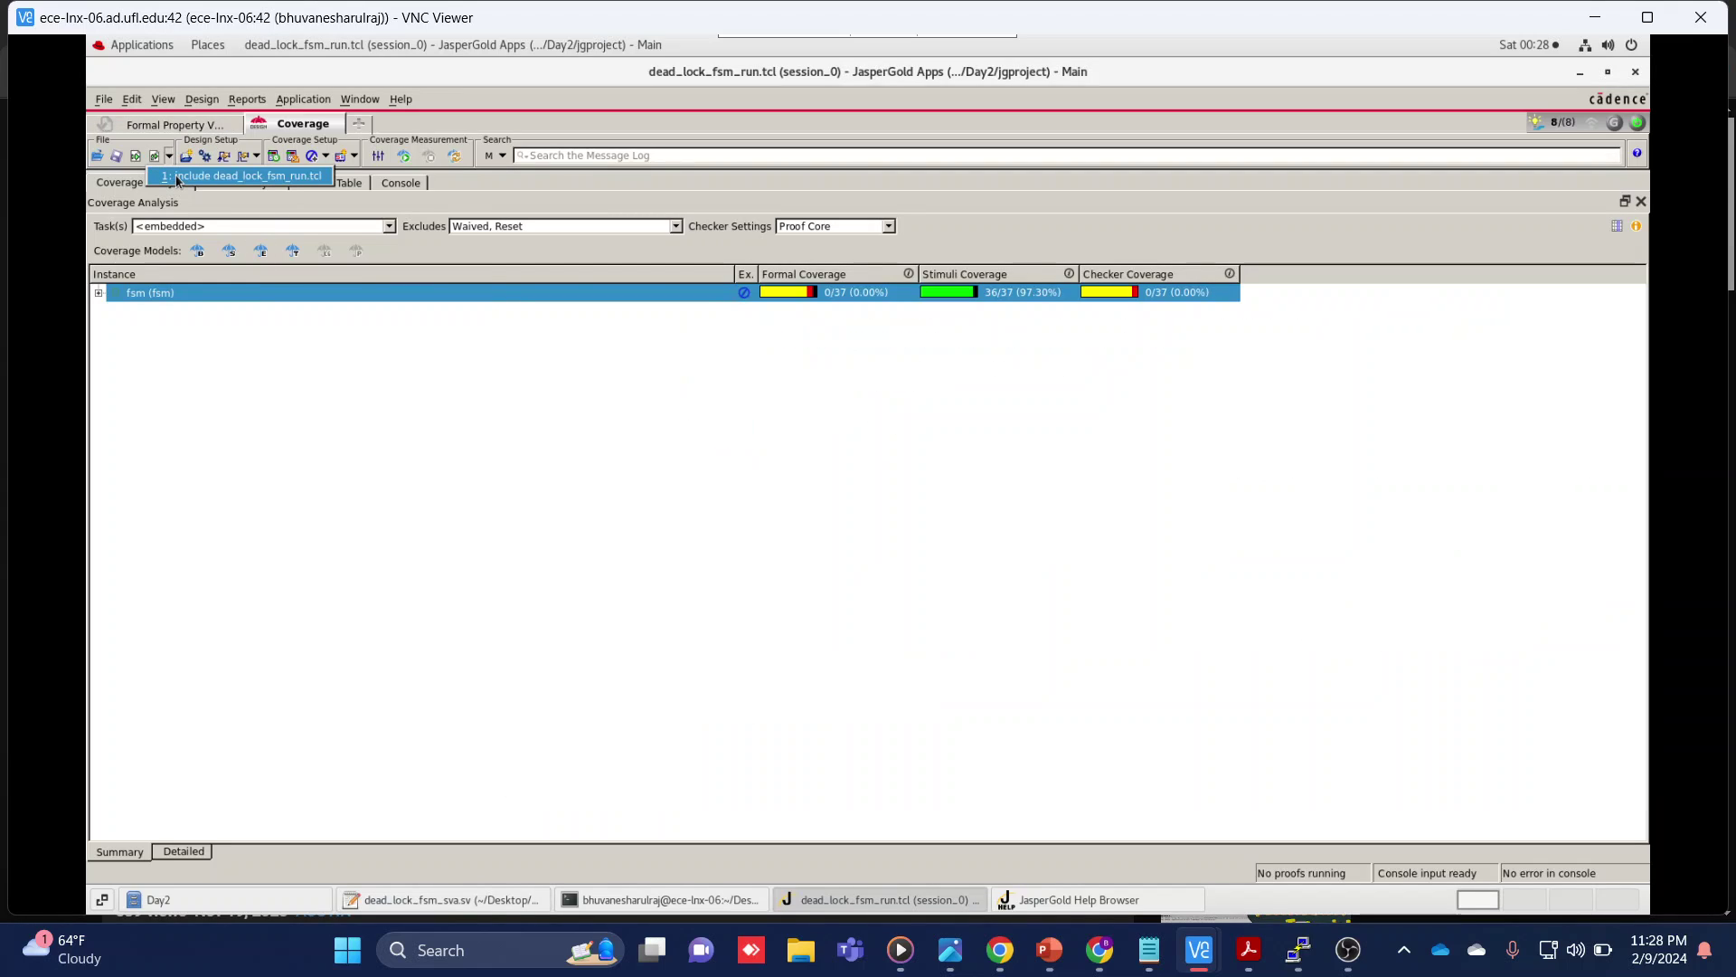
{"action": "left_click", "coordinate": [178, 180]}
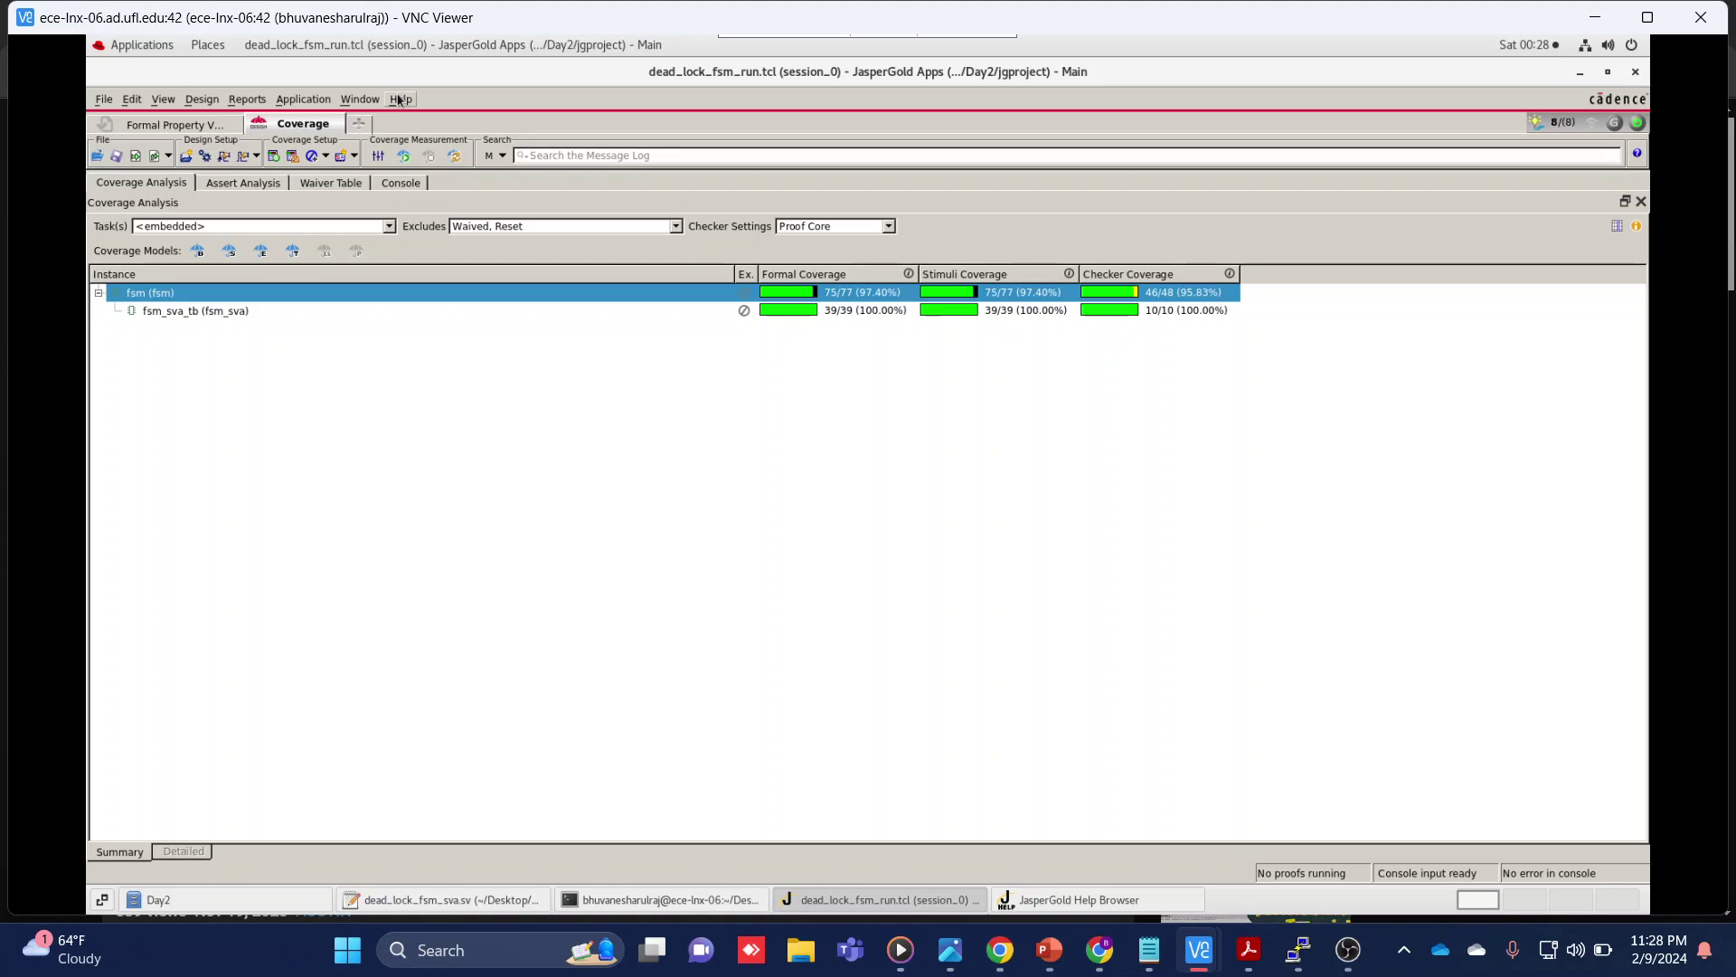
{"action": "left_click", "coordinate": [400, 100]}
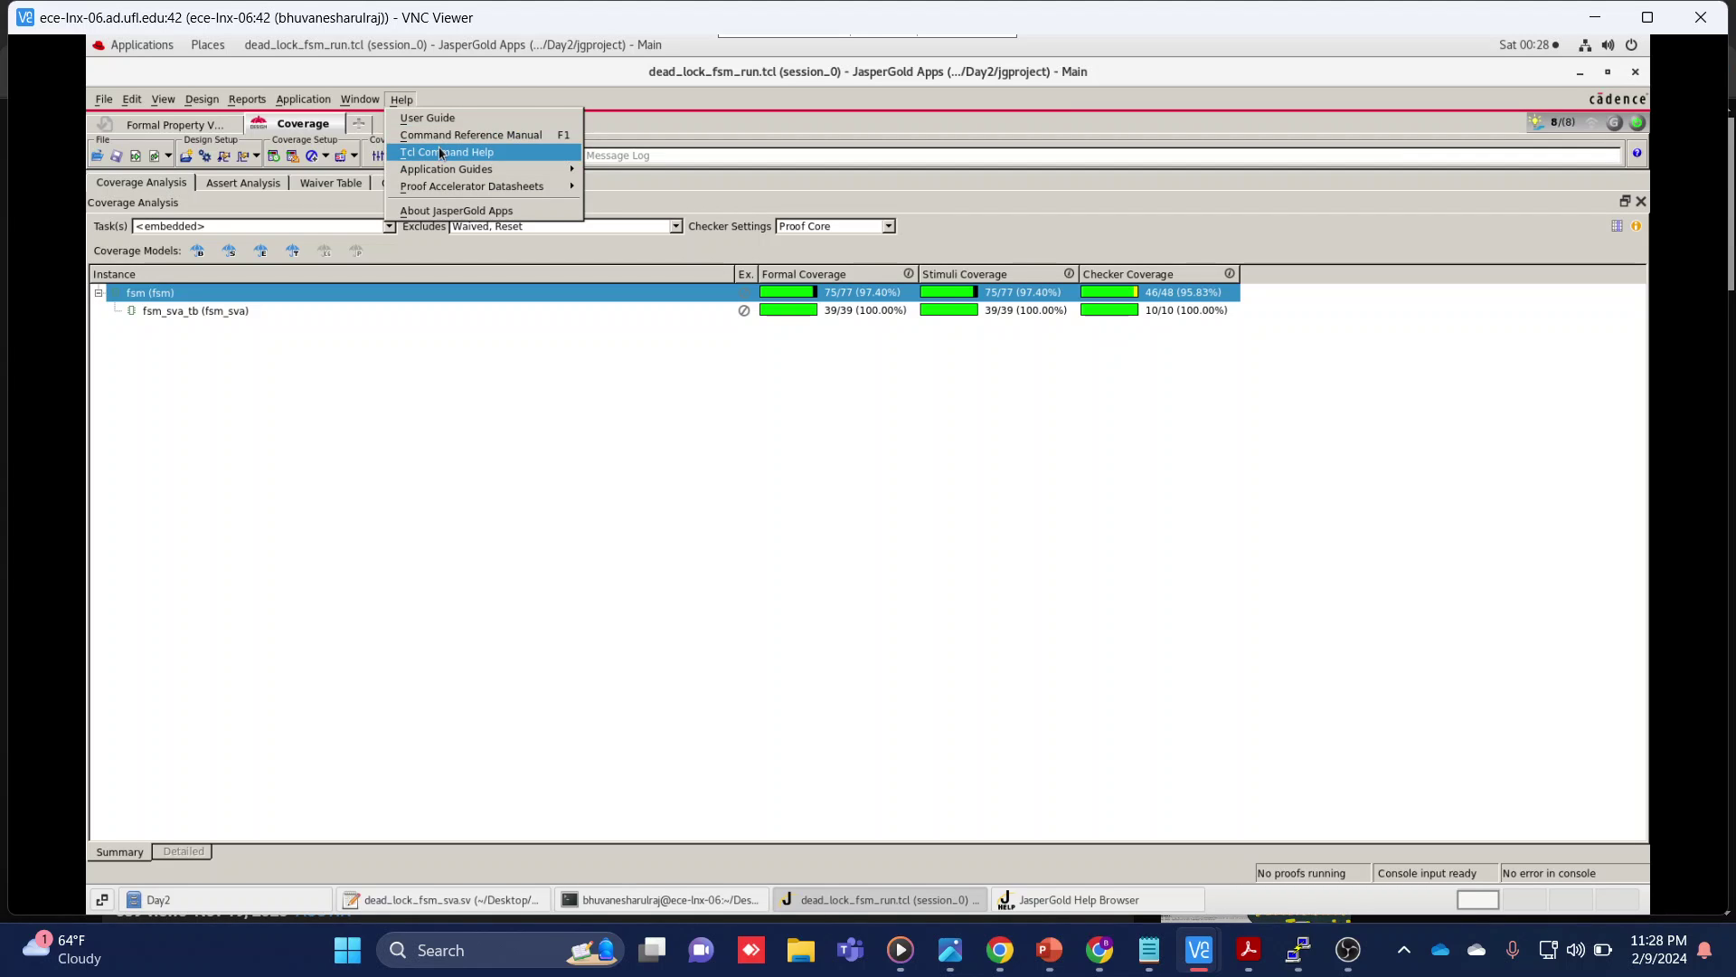
{"action": "left_click", "coordinate": [479, 160]}
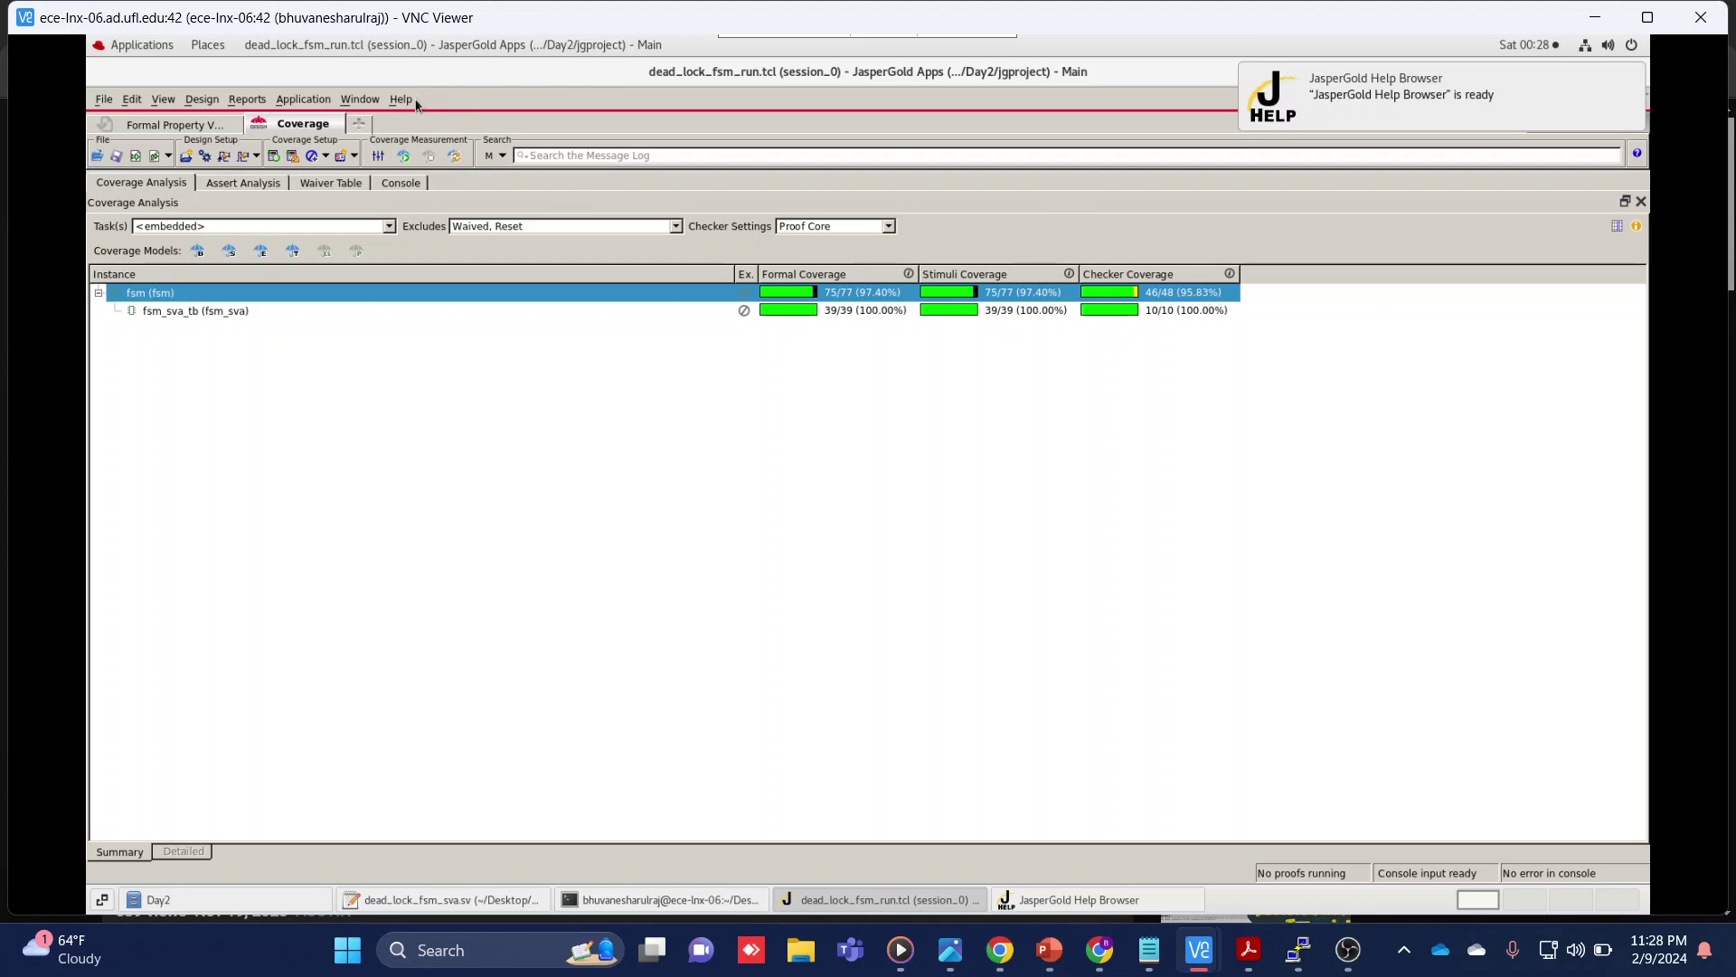
{"action": "left_click", "coordinate": [1027, 901]}
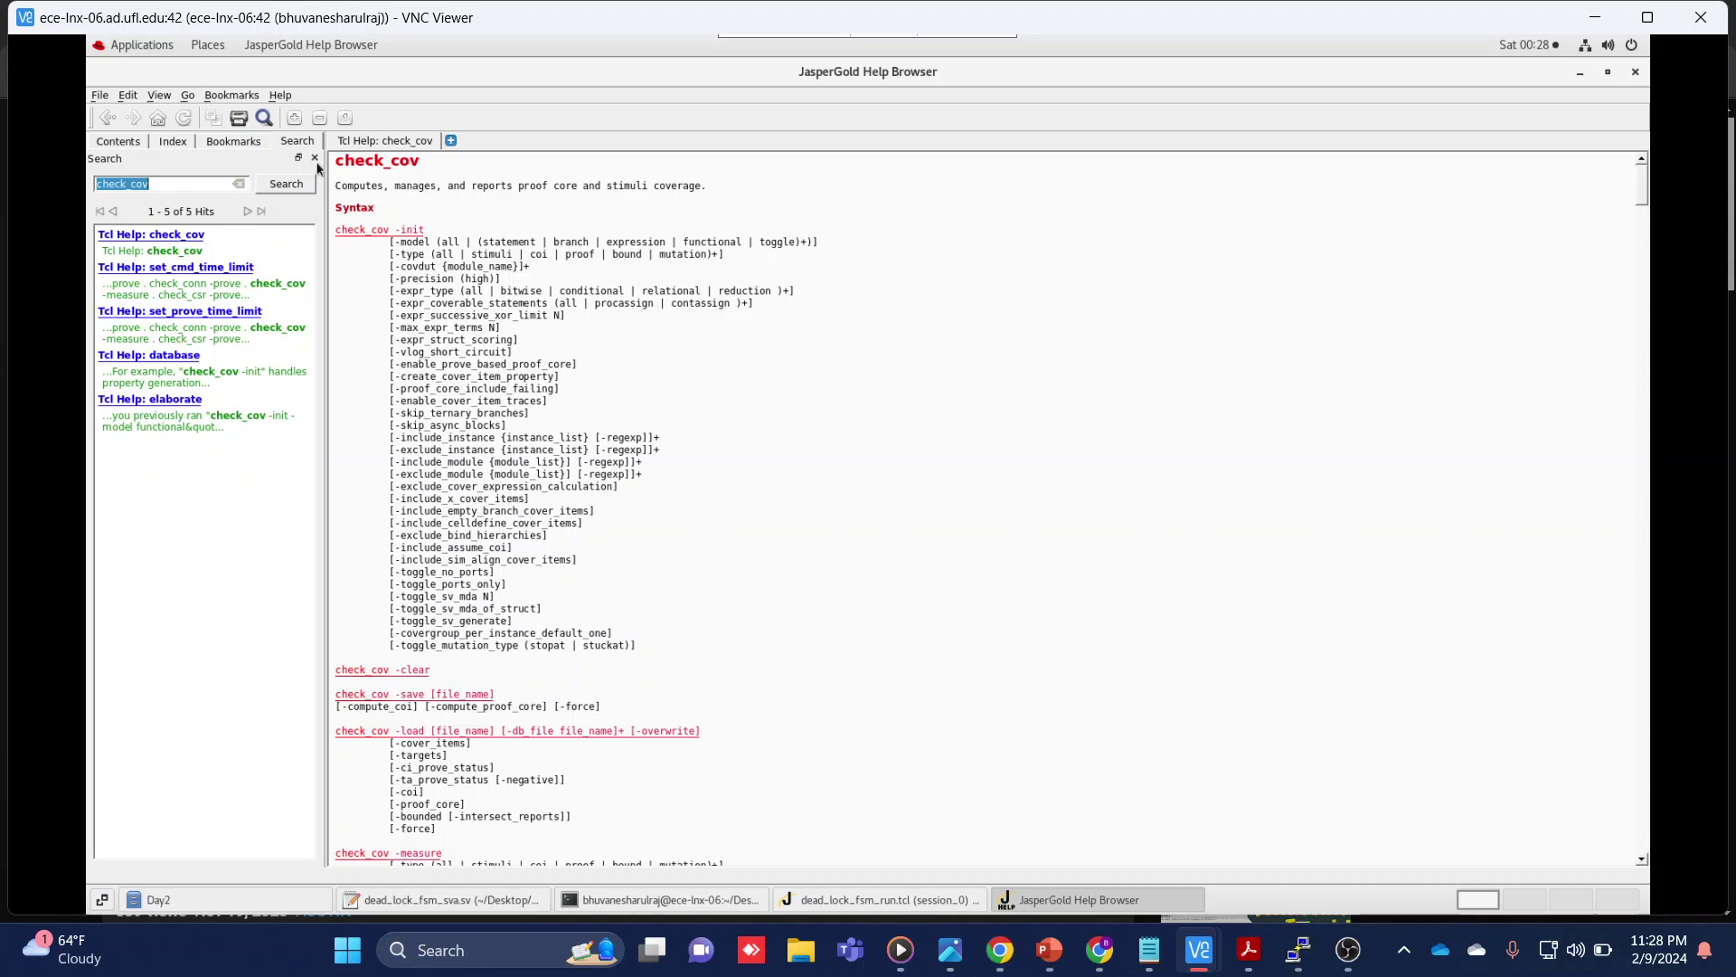
{"action": "left_click", "coordinate": [1635, 72]}
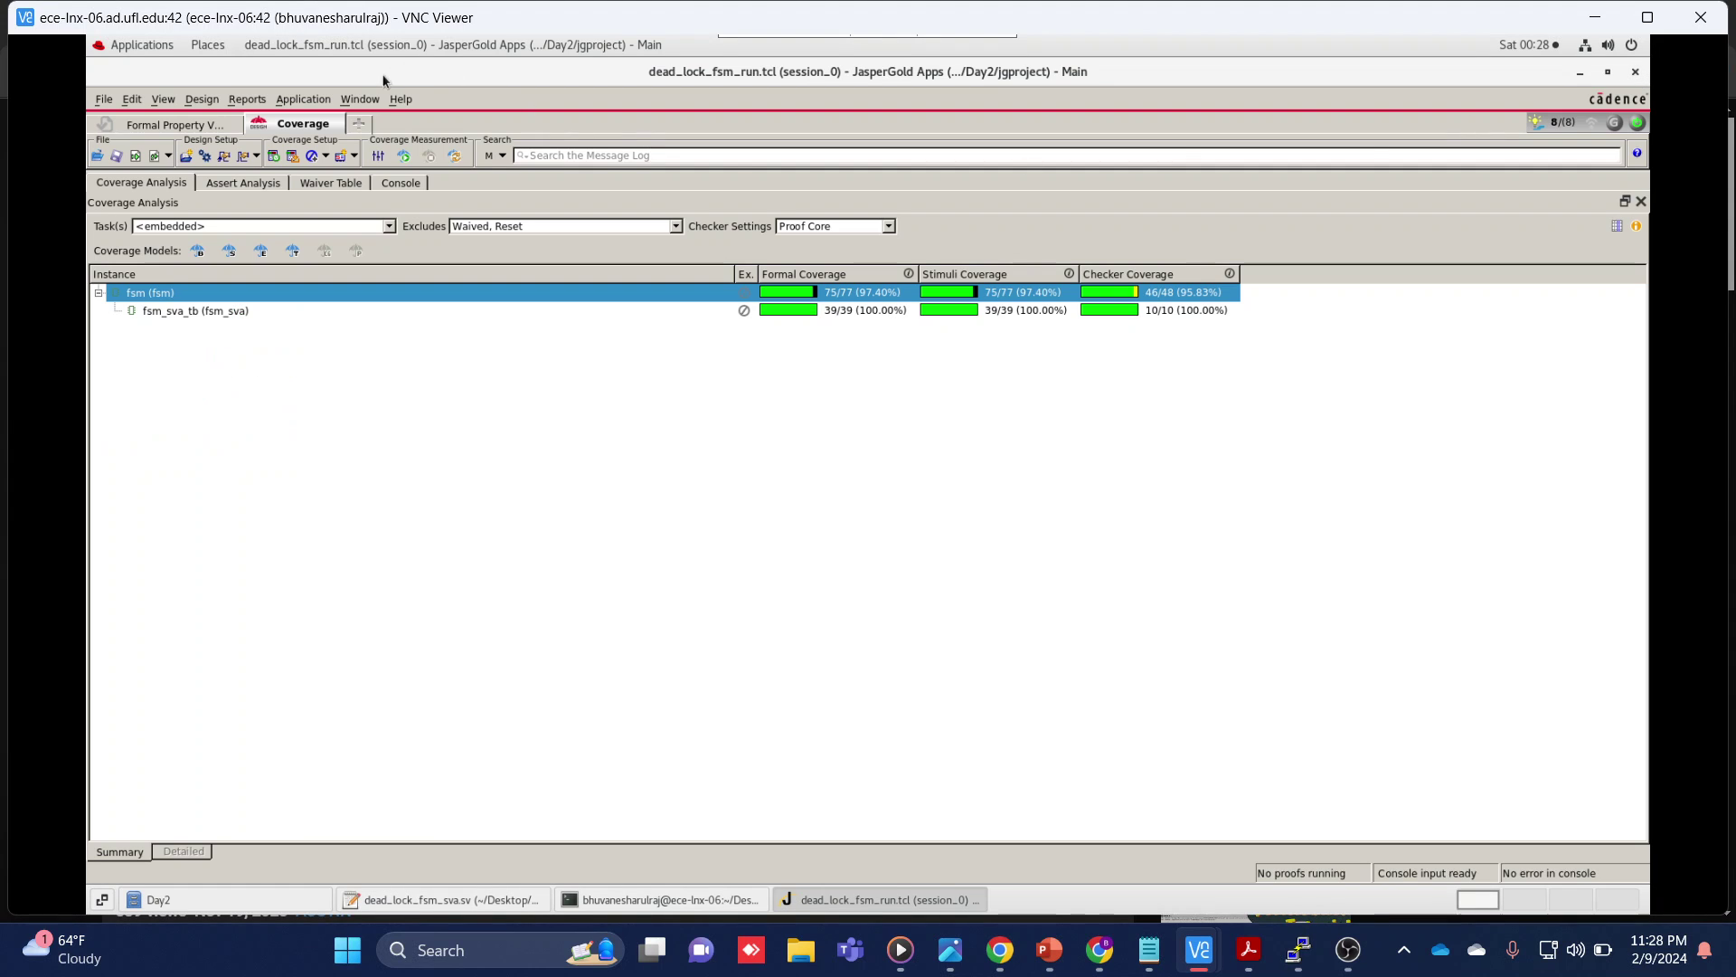
Open the Tcl command help, search for check_cov and open its reference page
{"action": "left_click", "coordinate": [401, 100]}
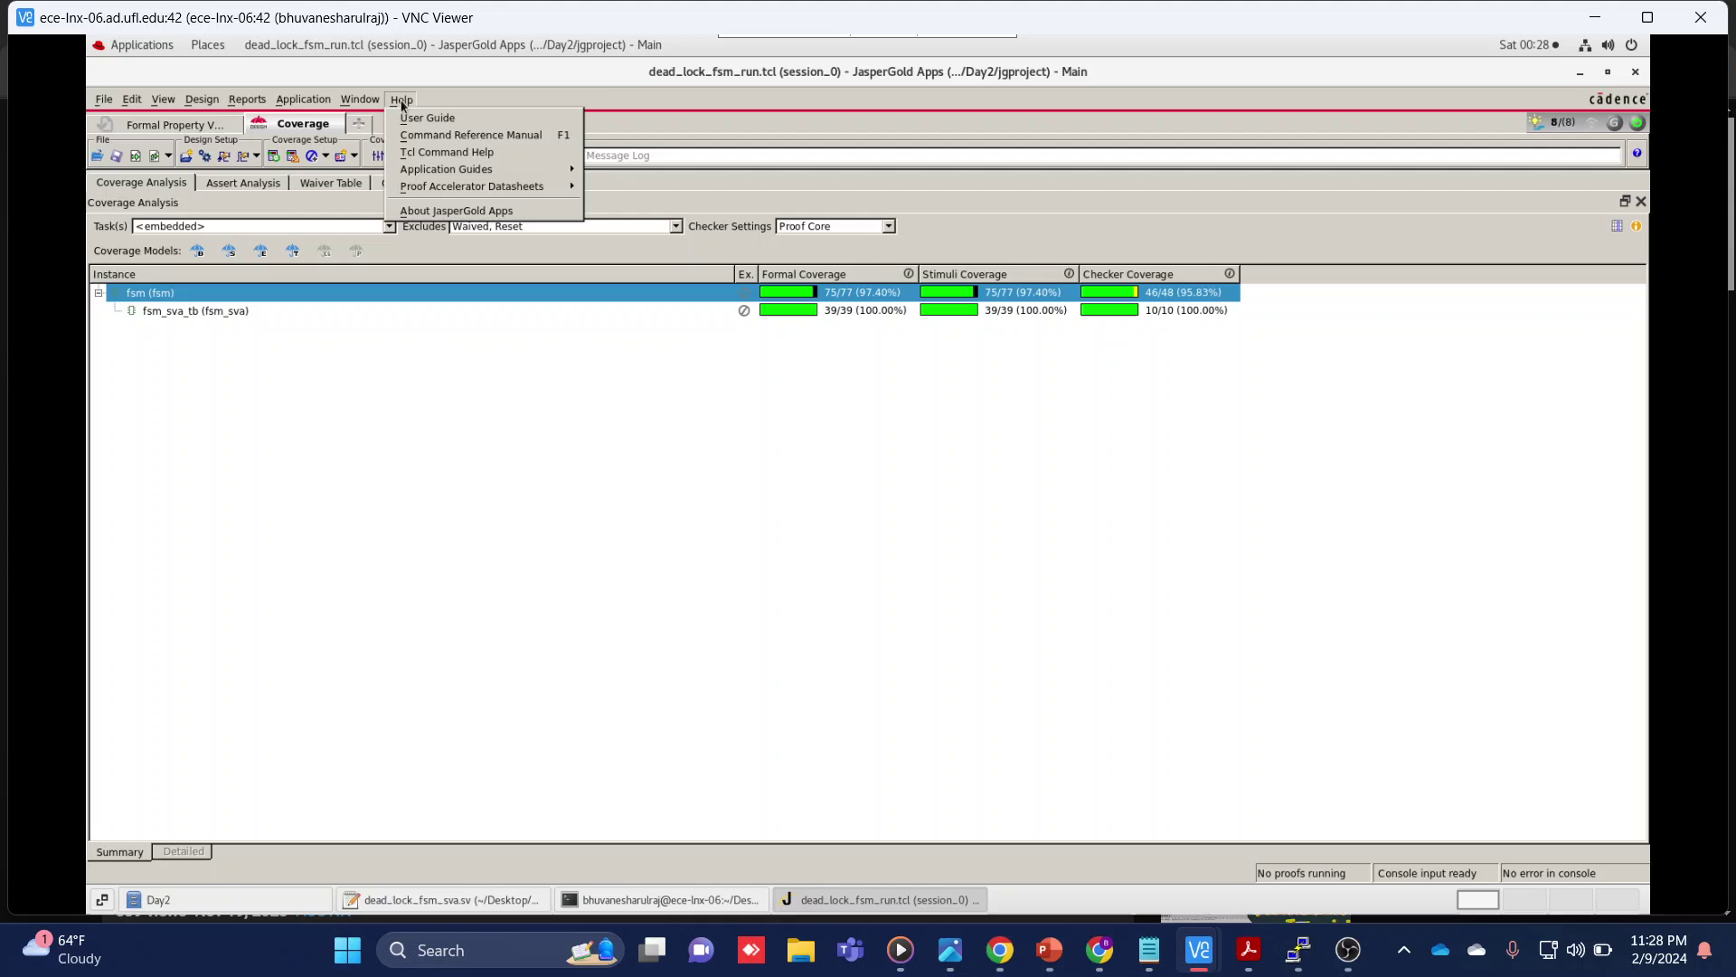
{"action": "left_click", "coordinate": [459, 151]}
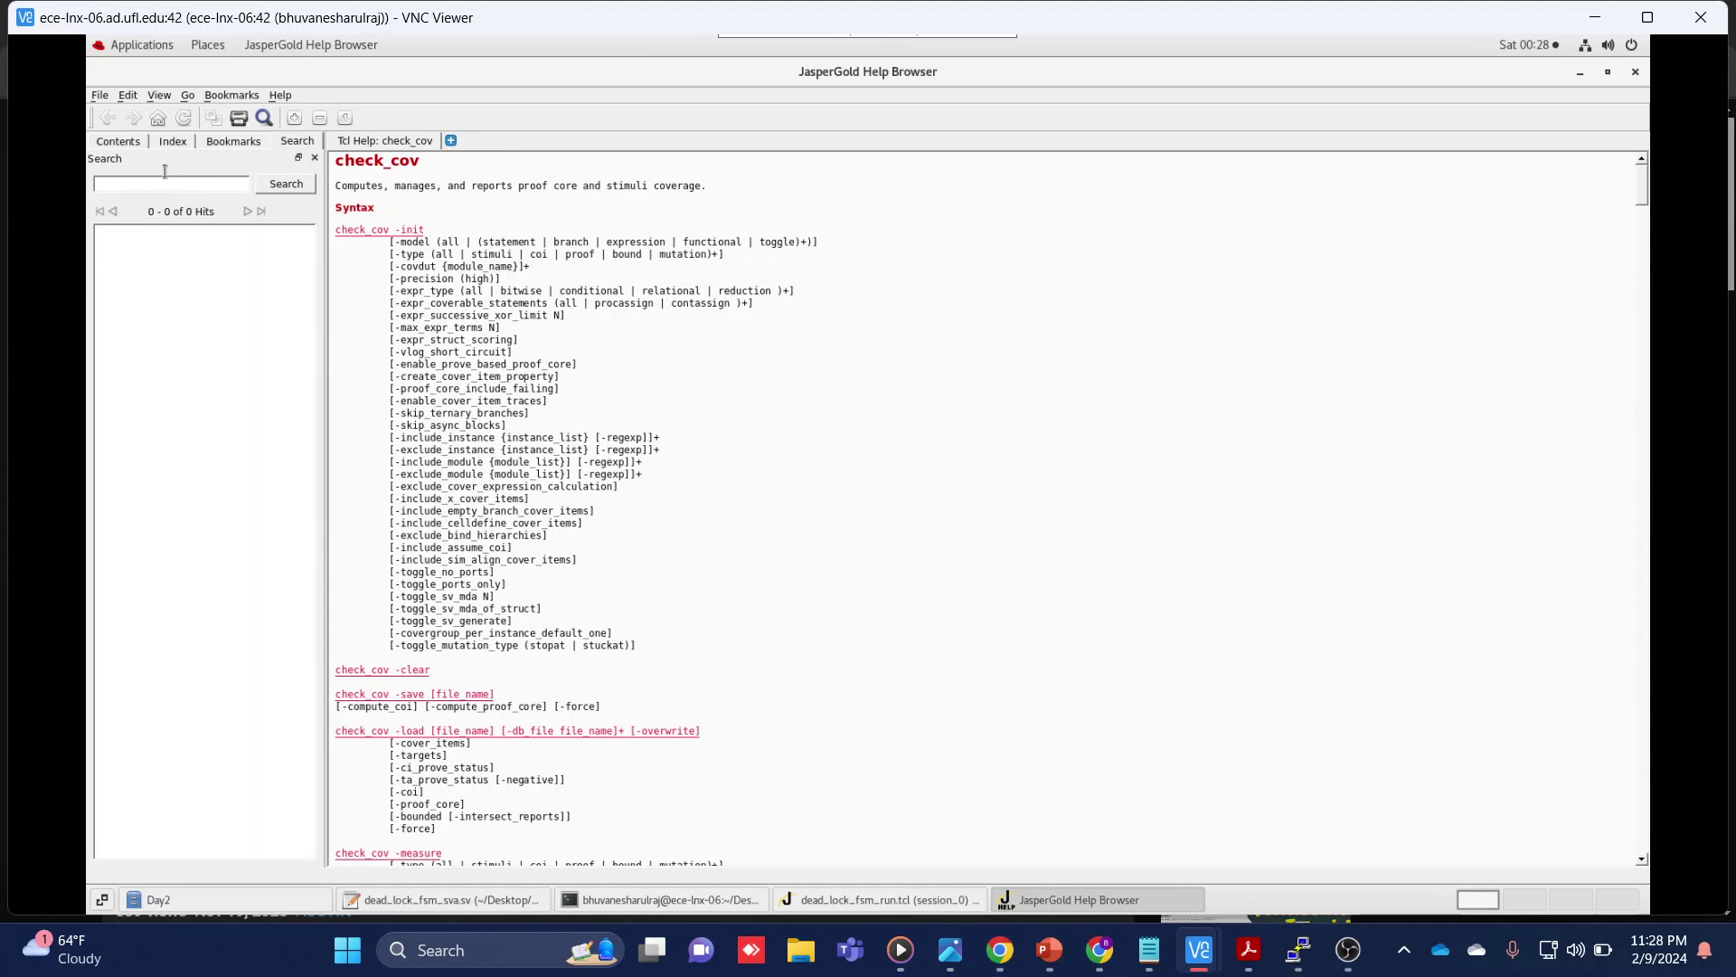
{"action": "left_click", "coordinate": [125, 183]}
{"action": "type", "text": "check_cov"}
{"action": "left_click", "coordinate": [286, 183]}
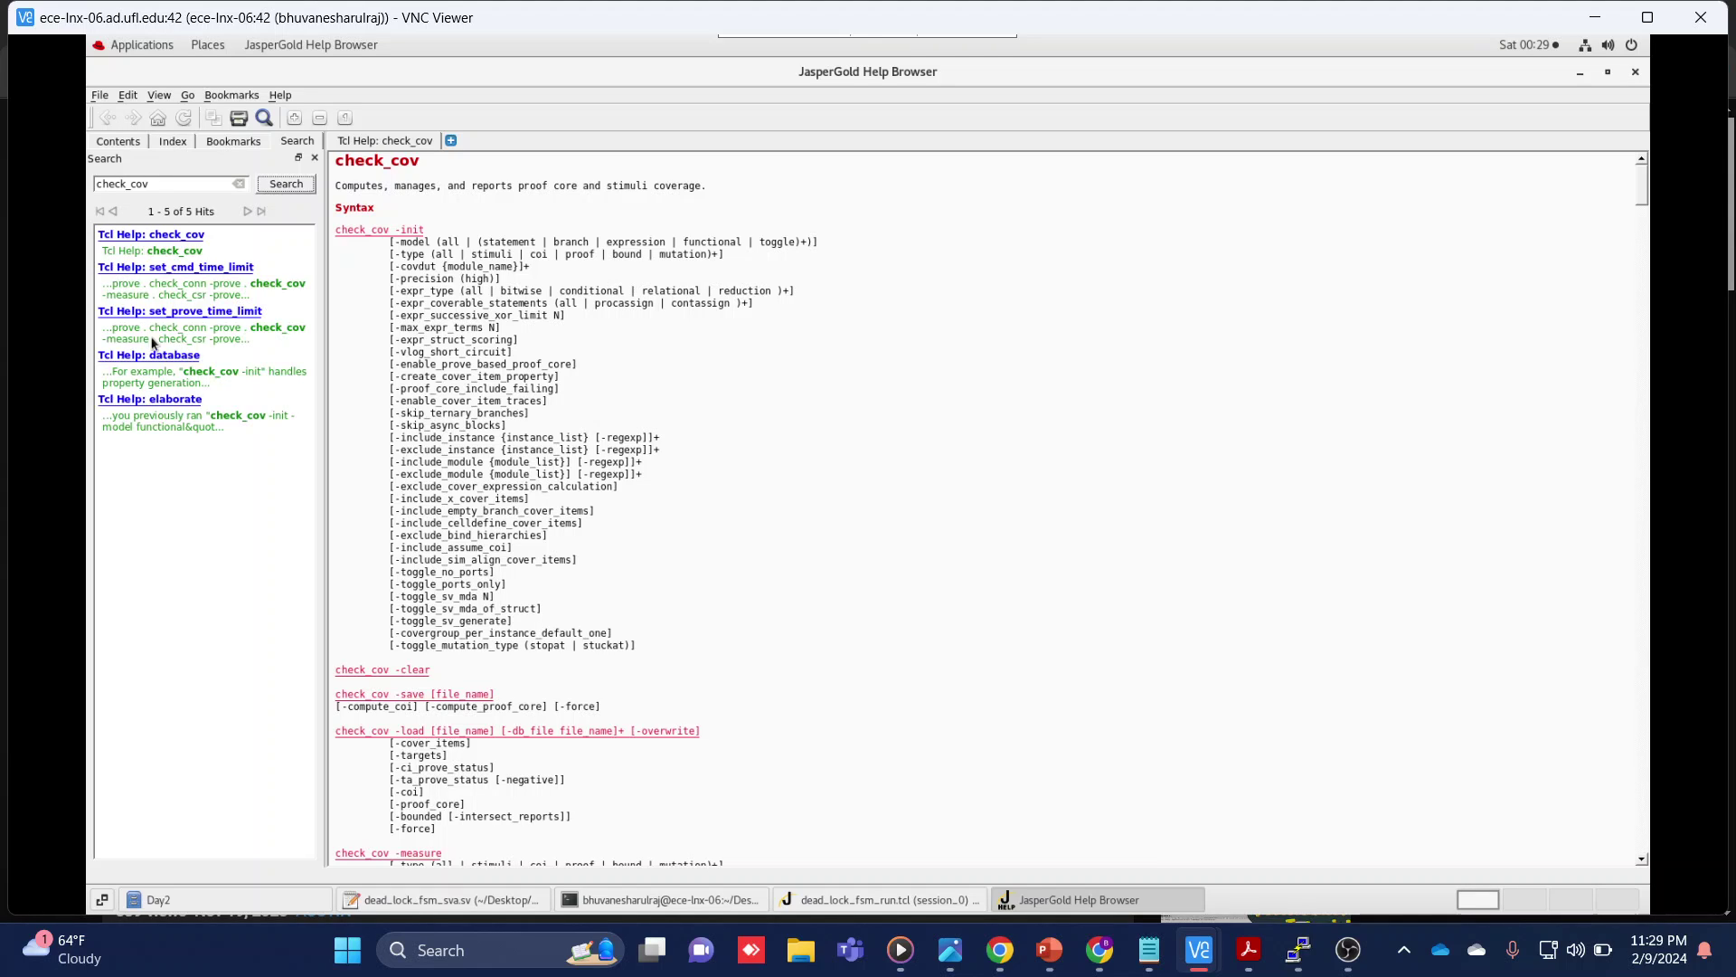
{"action": "left_click", "coordinate": [157, 236]}
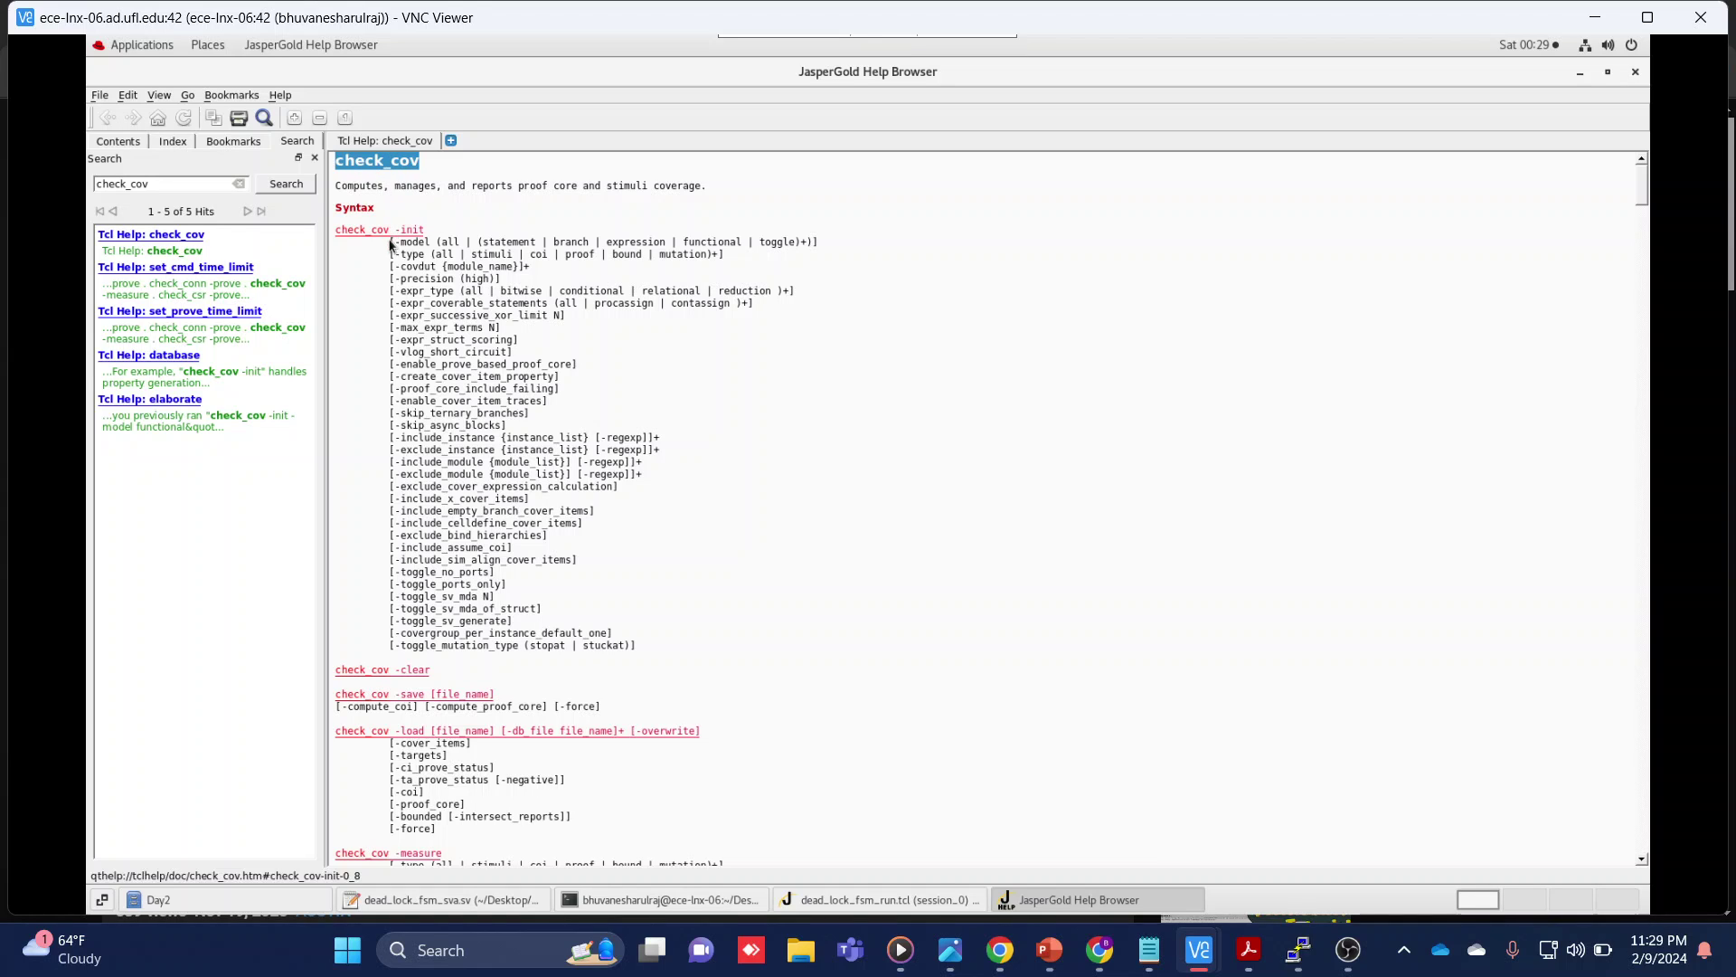
Examine the check_cov syntax, from the -init, -save, -load and -measure options through the cover_item_tag, -report and -list options
{"action": "scroll", "coordinate": [365, 250], "scroll_direction": "up", "scroll_amount": 1, "text": "ctrl"}
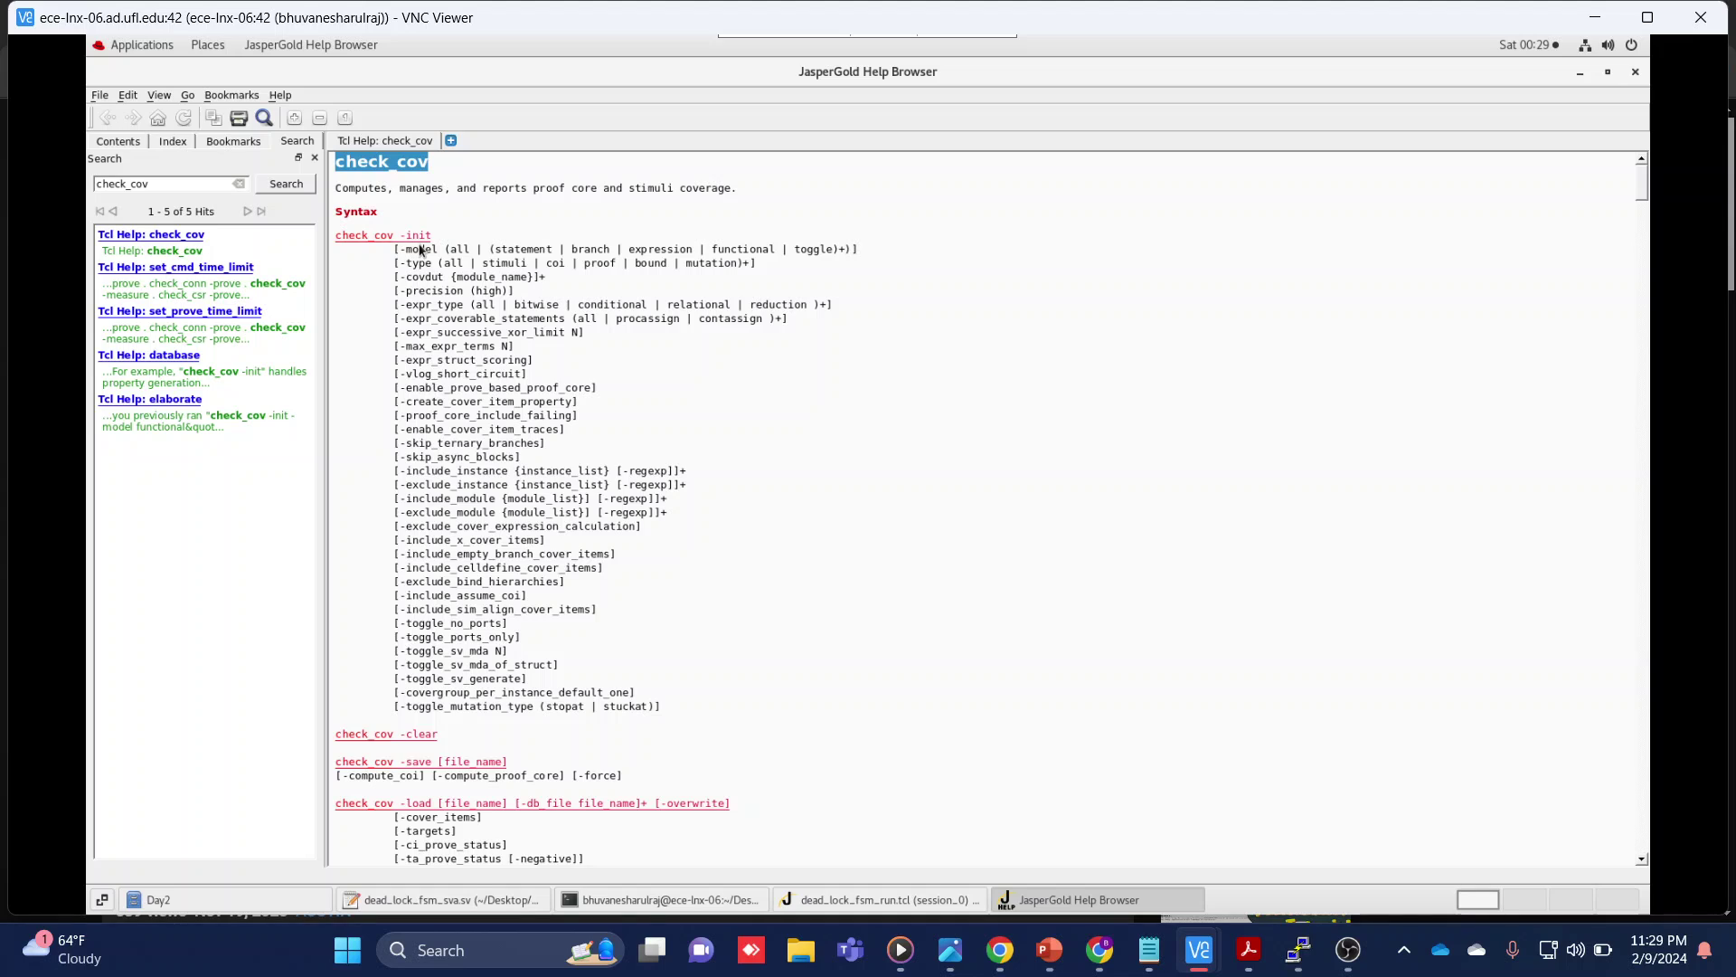
{"action": "scroll", "coordinate": [419, 636], "scroll_direction": "down", "scroll_amount": 2}
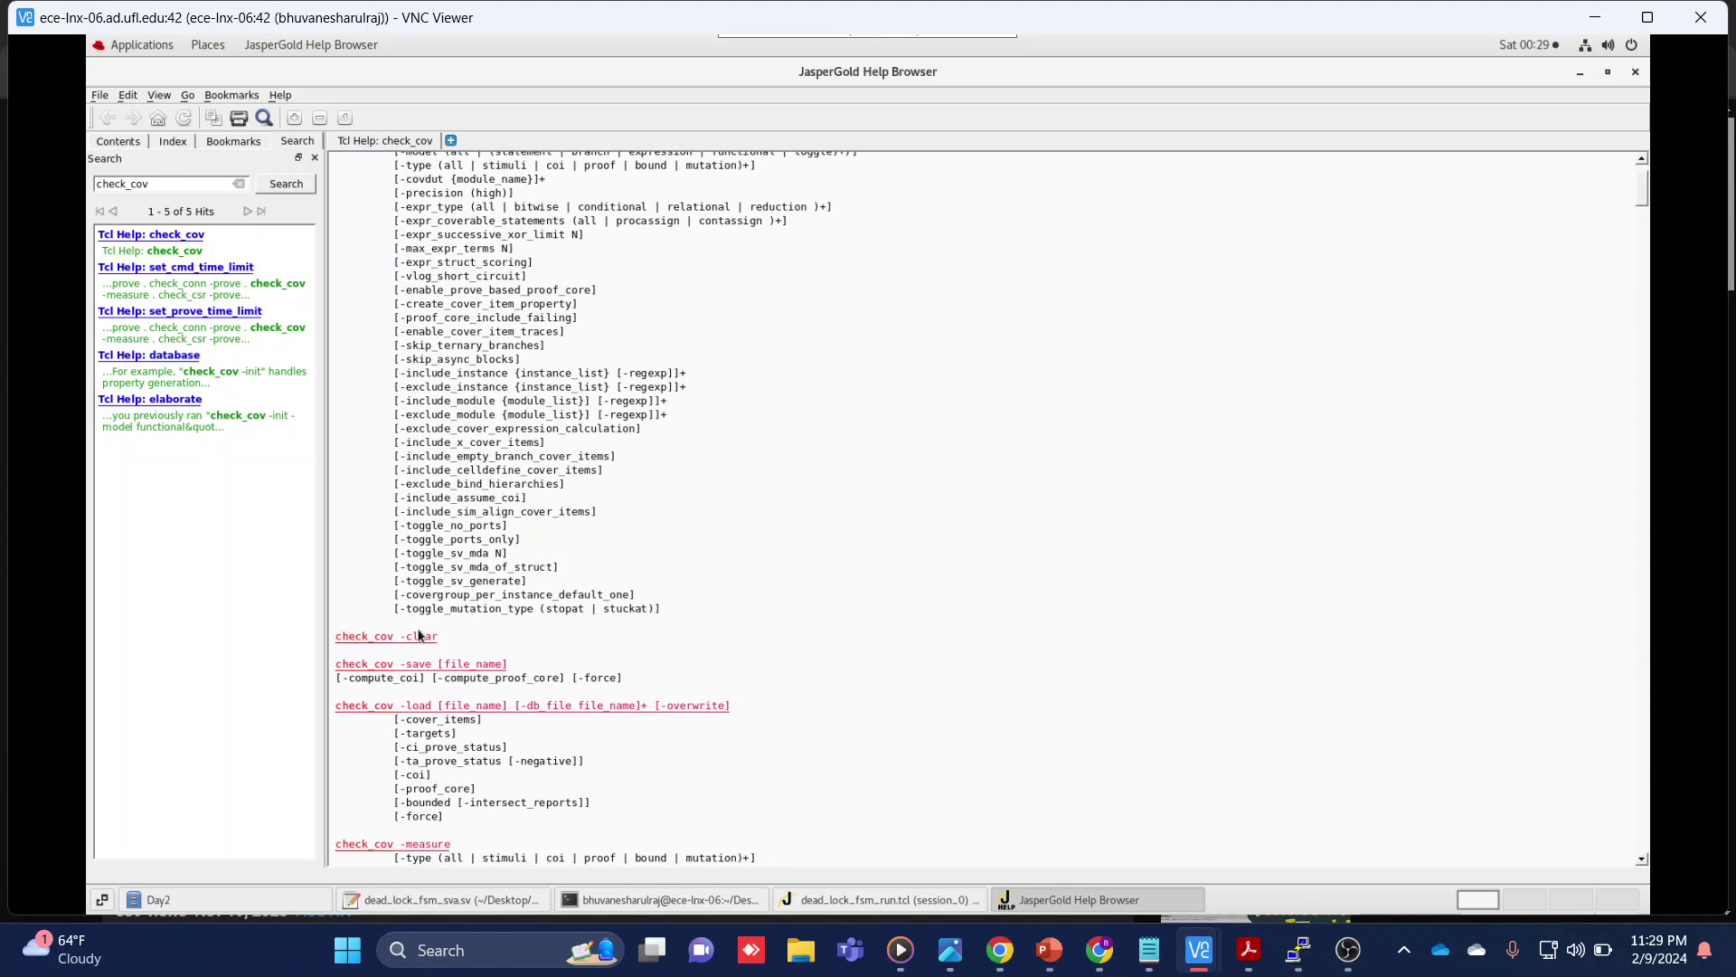
{"action": "scroll", "coordinate": [435, 640], "scroll_direction": "down", "scroll_amount": 2}
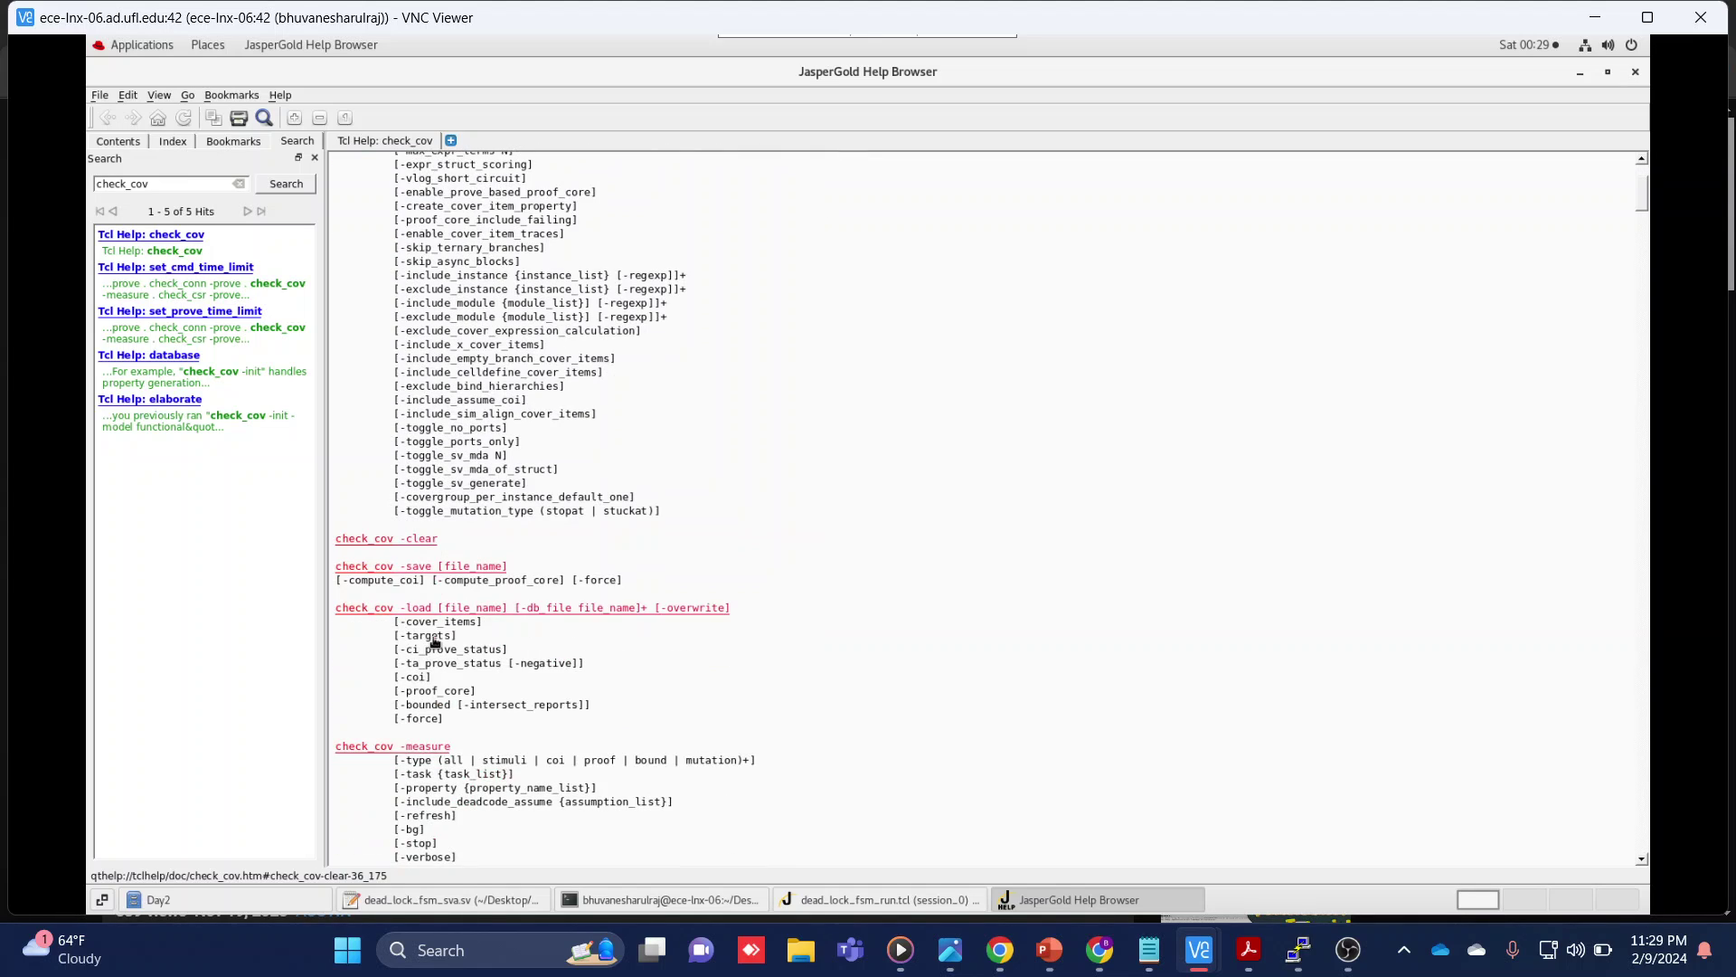
{"action": "scroll", "coordinate": [379, 766], "scroll_direction": "down", "scroll_amount": 3}
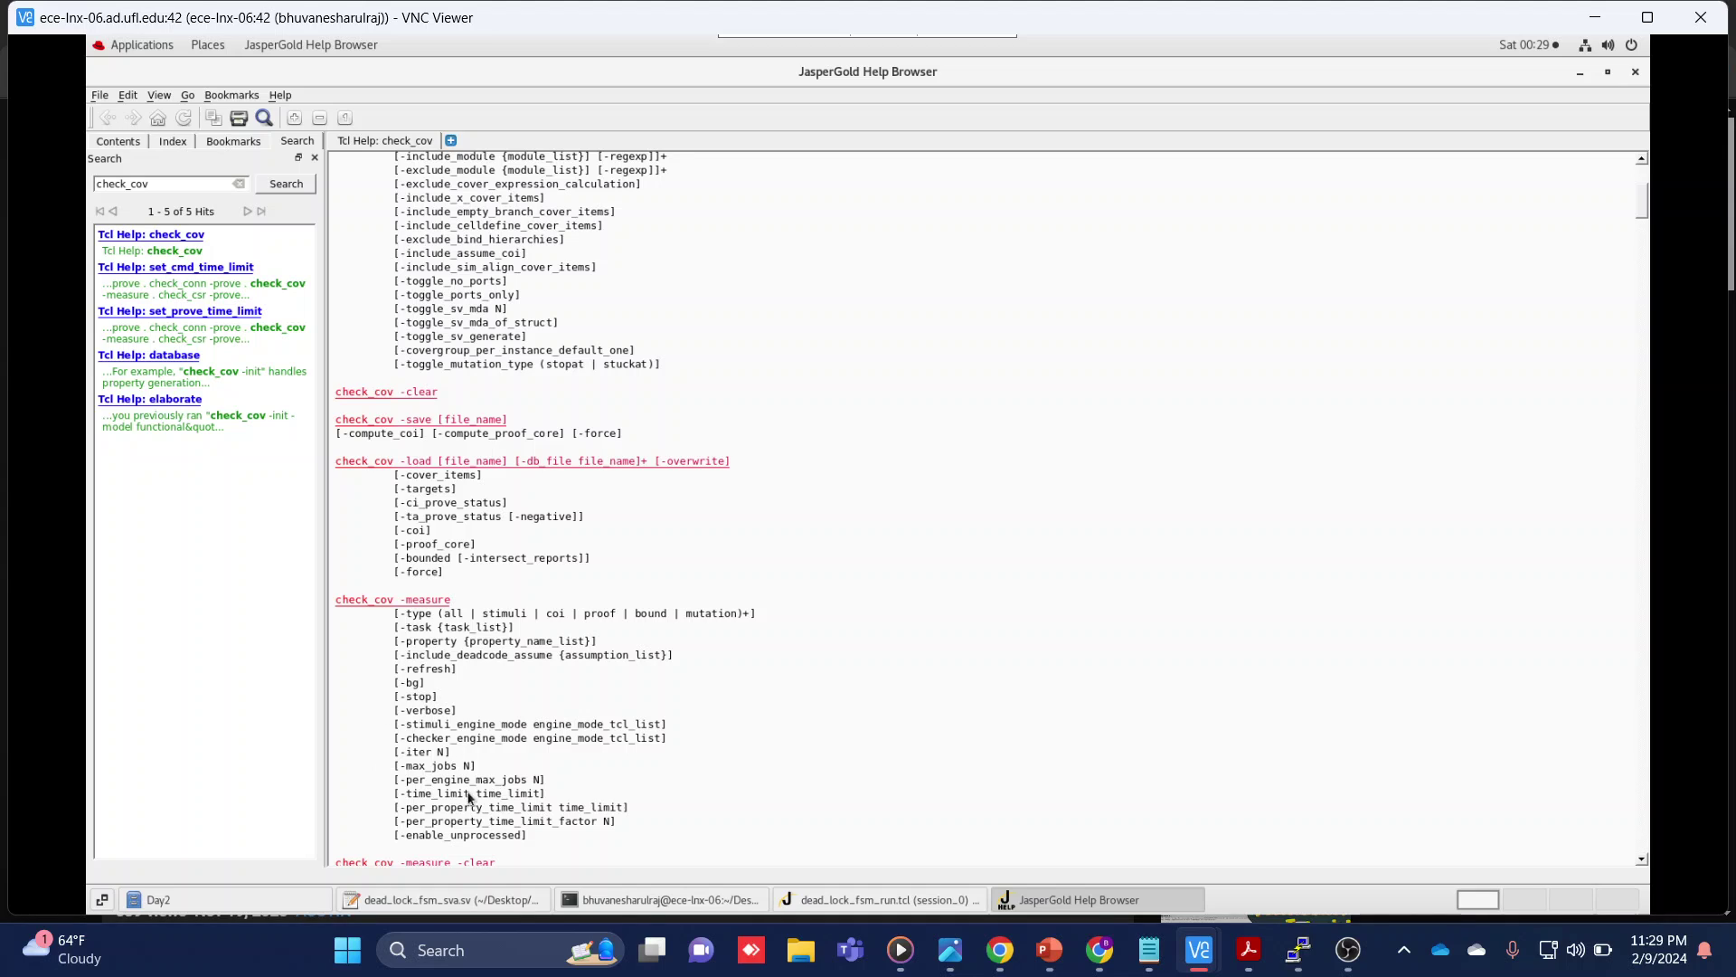
{"action": "scroll", "coordinate": [471, 815], "scroll_direction": "down", "scroll_amount": 3}
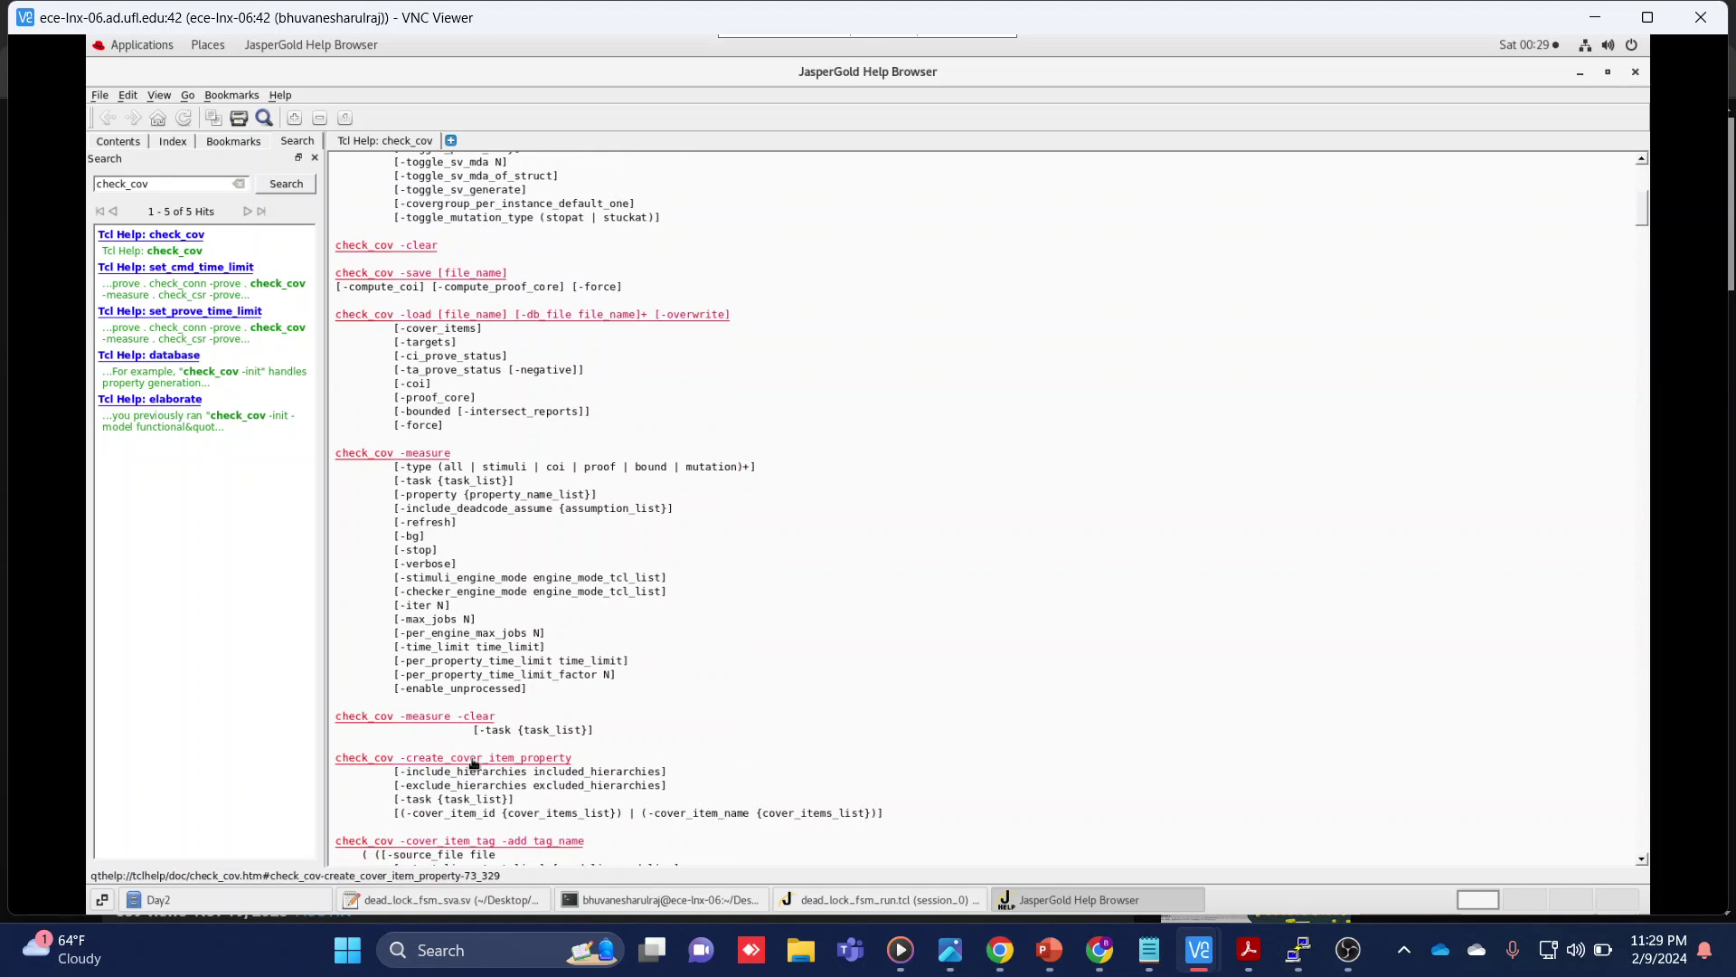
{"action": "scroll", "coordinate": [474, 764], "scroll_direction": "down", "scroll_amount": 4}
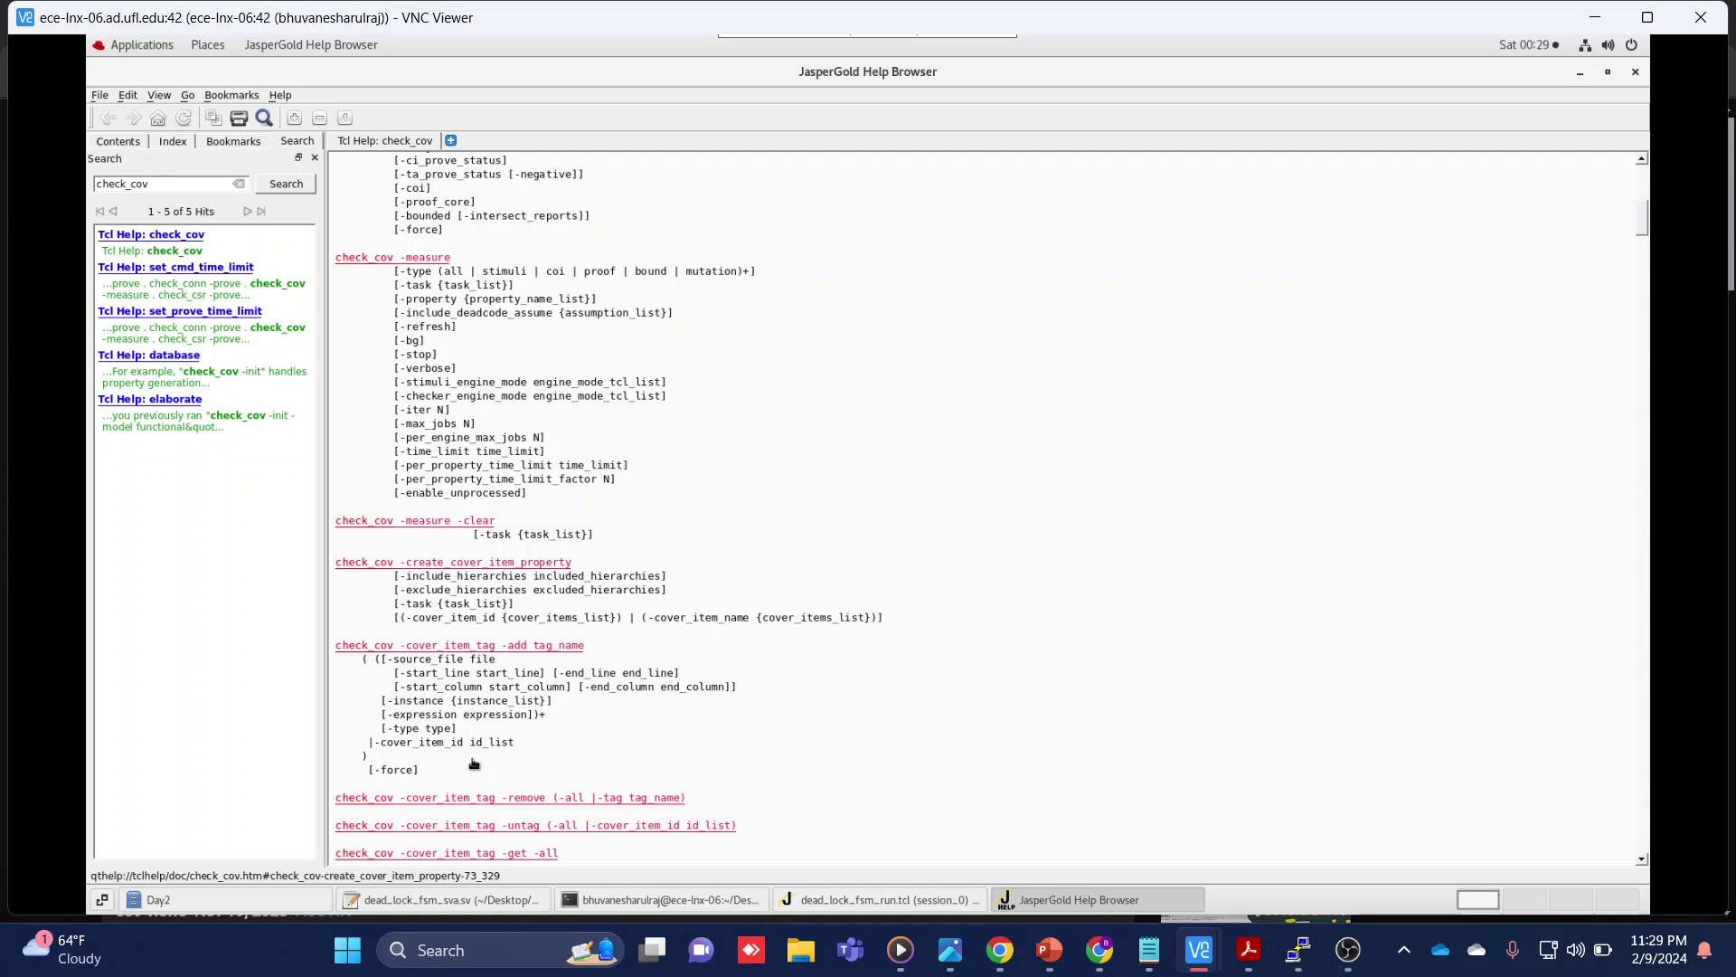
{"action": "scroll", "coordinate": [474, 764], "scroll_direction": "down", "scroll_amount": 1}
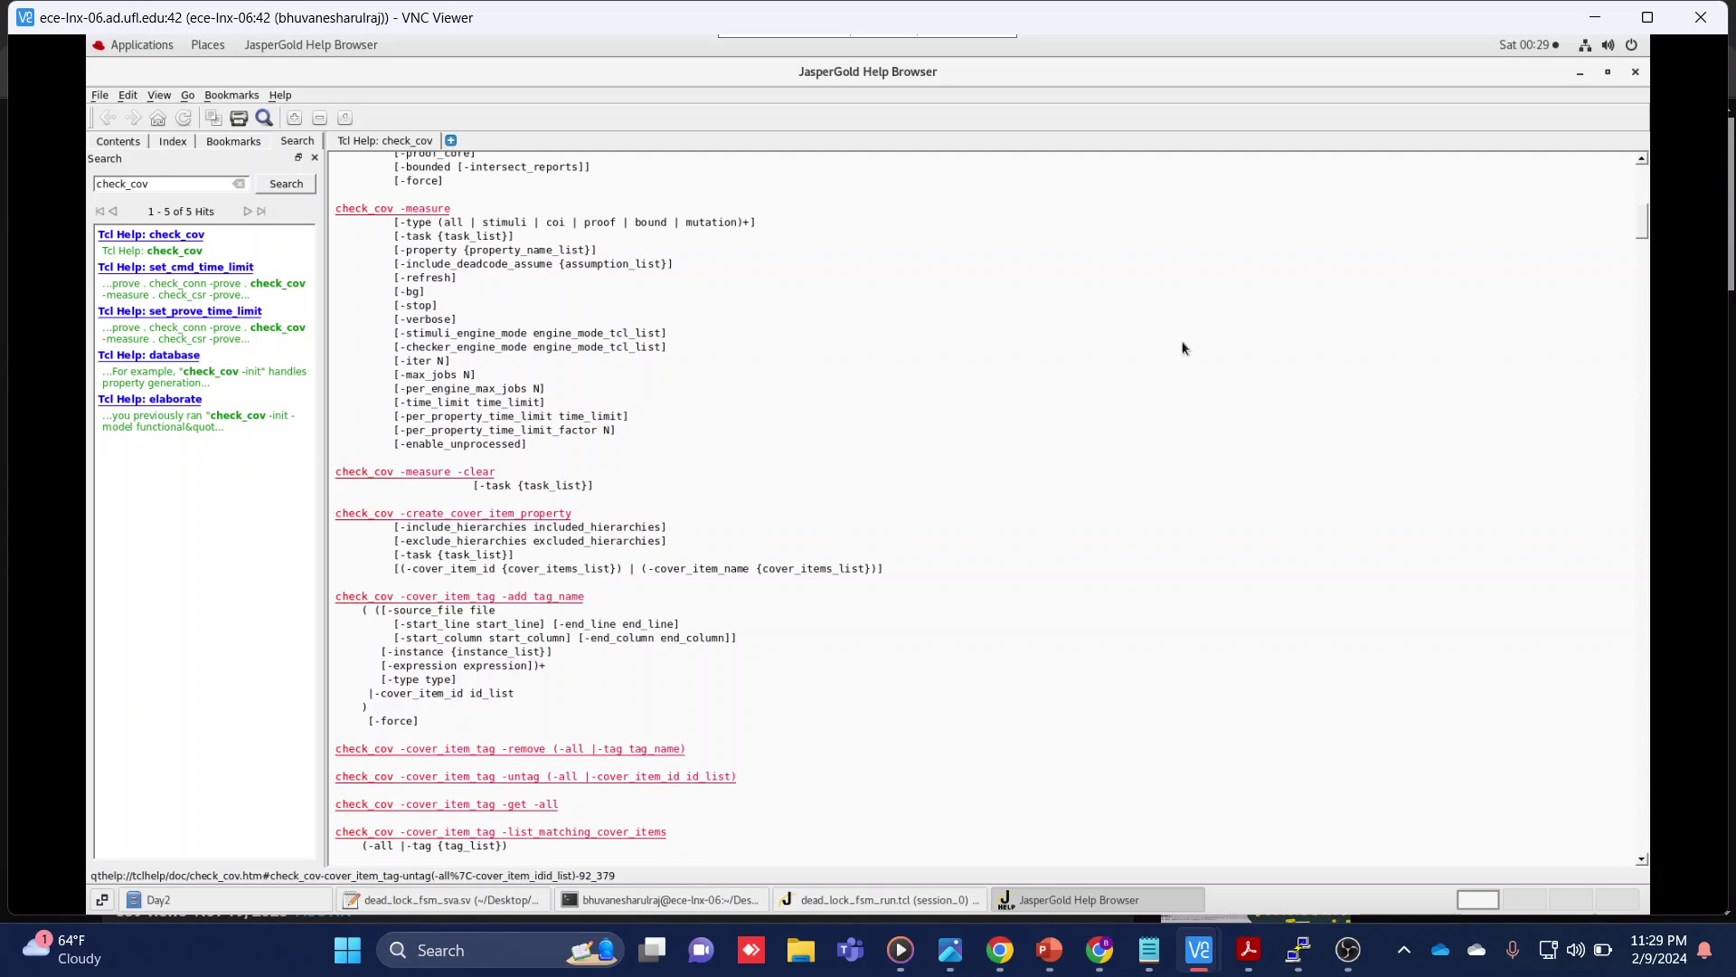
{"action": "scroll", "coordinate": [904, 696], "scroll_direction": "down", "scroll_amount": 8}
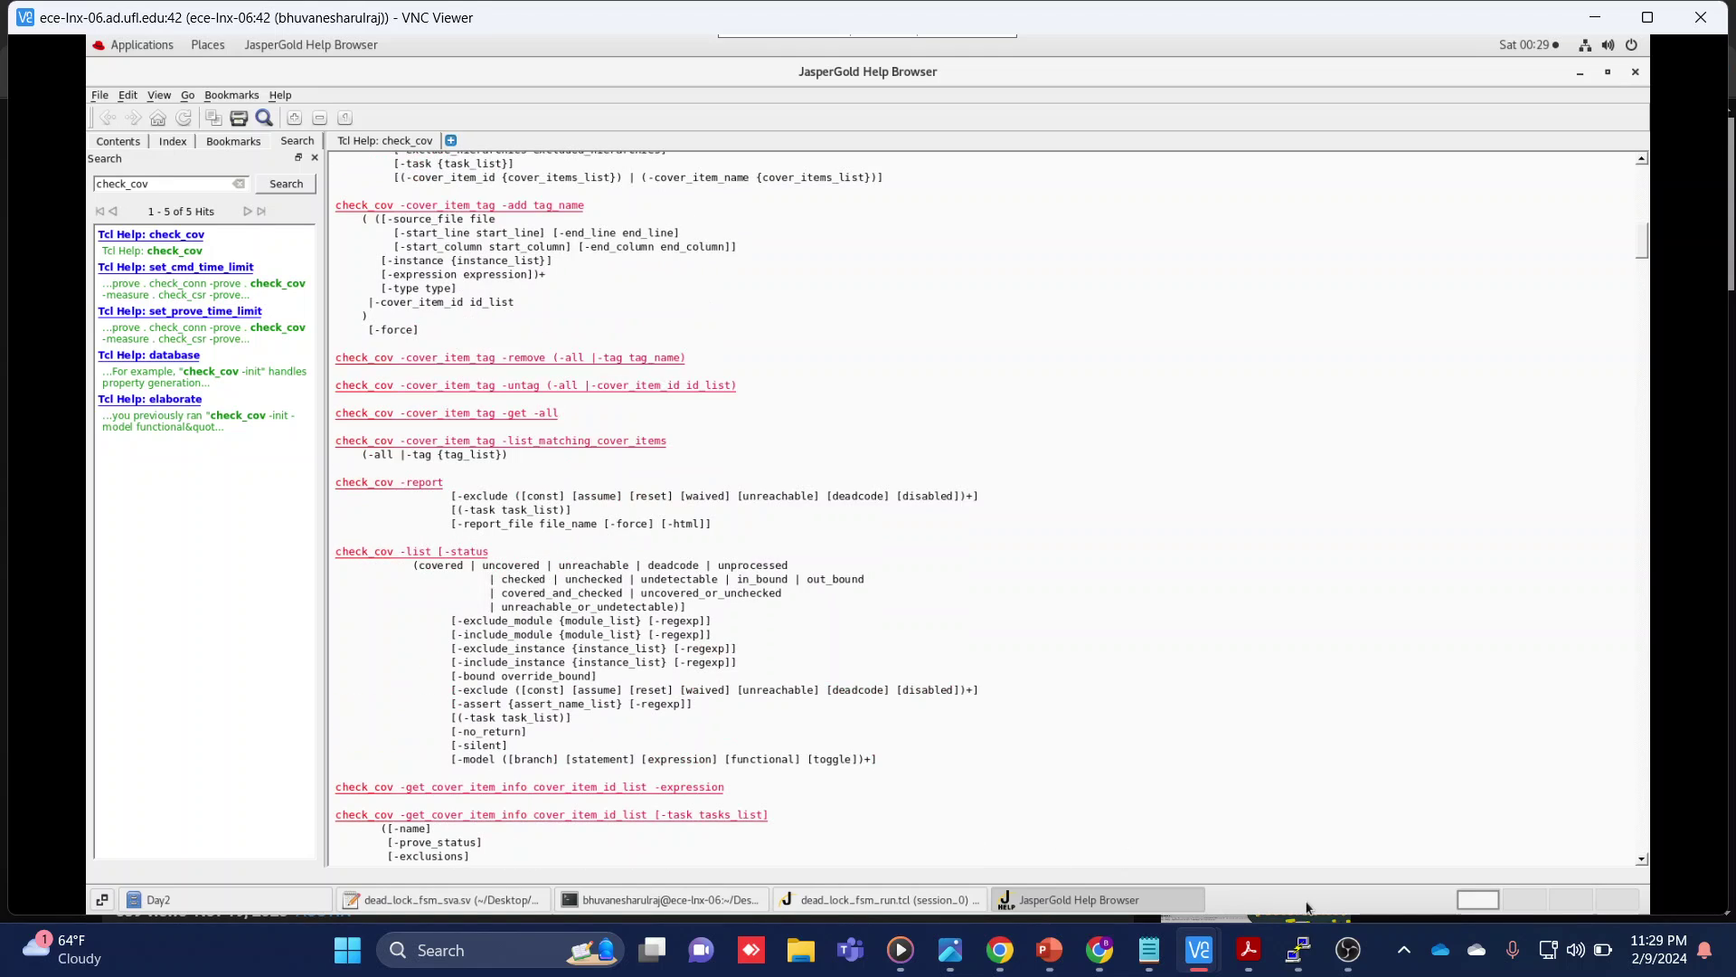
{"action": "mouse_move", "coordinate": [1348, 957]}
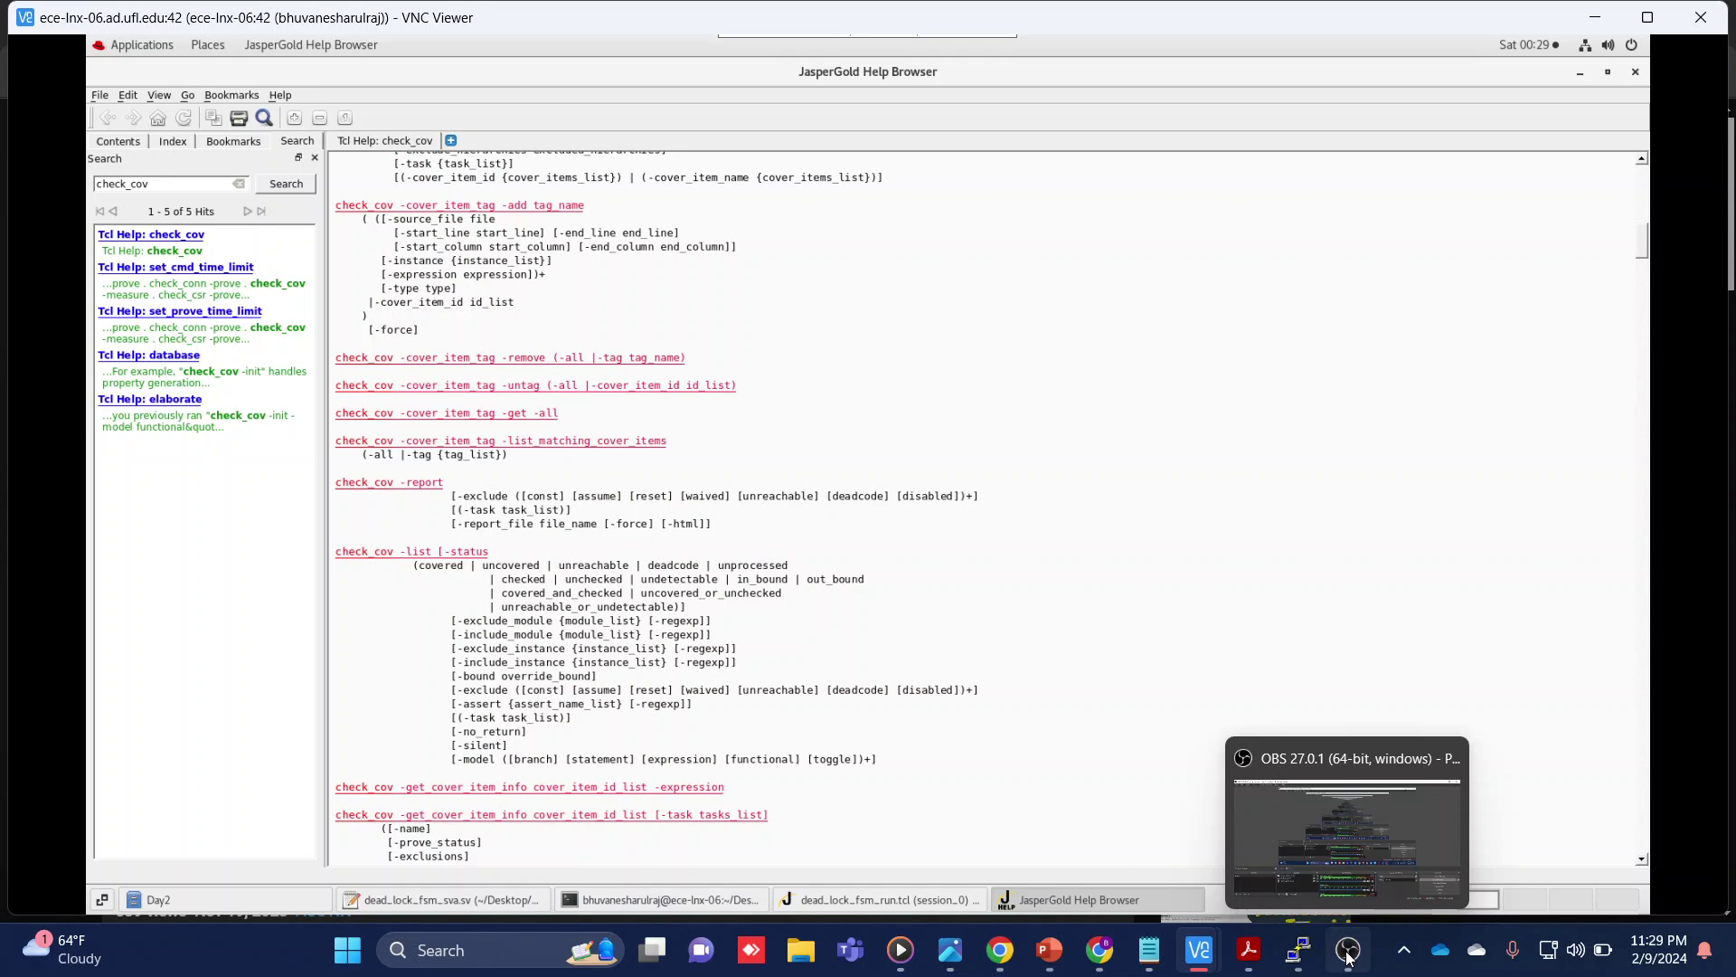